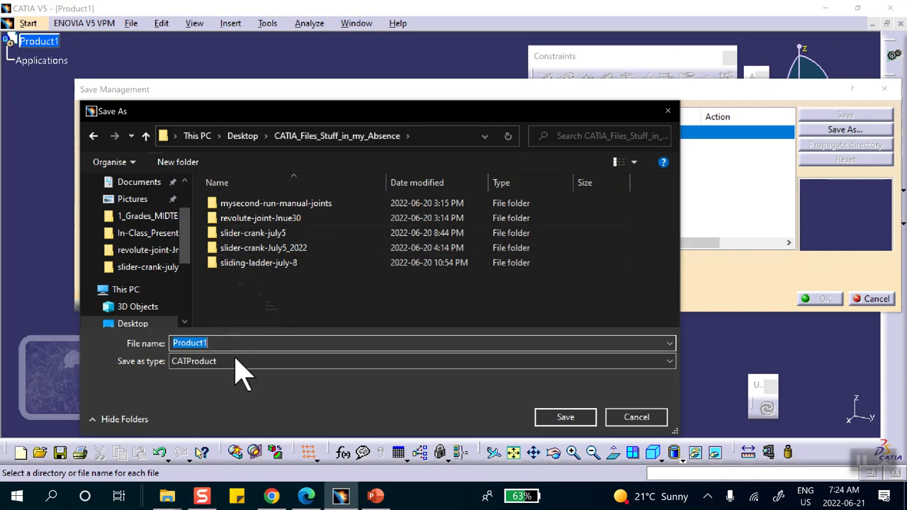
- Save the product as Product1 in a new folder named single-cylinder_july_5_Lecture inside CATIA_Files_Stuff_in_my_Absence
{"action": "left_click", "coordinate": [185, 162]}
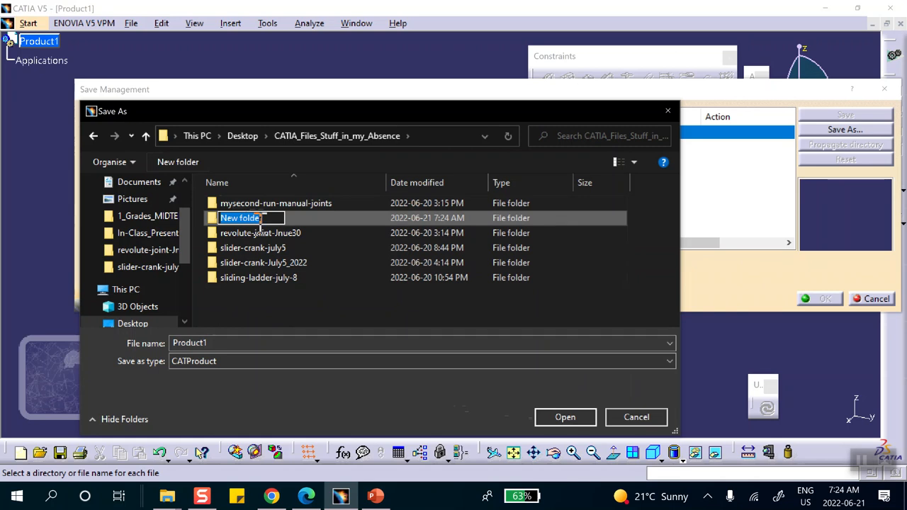
{"action": "type", "text": "single-cylin"}
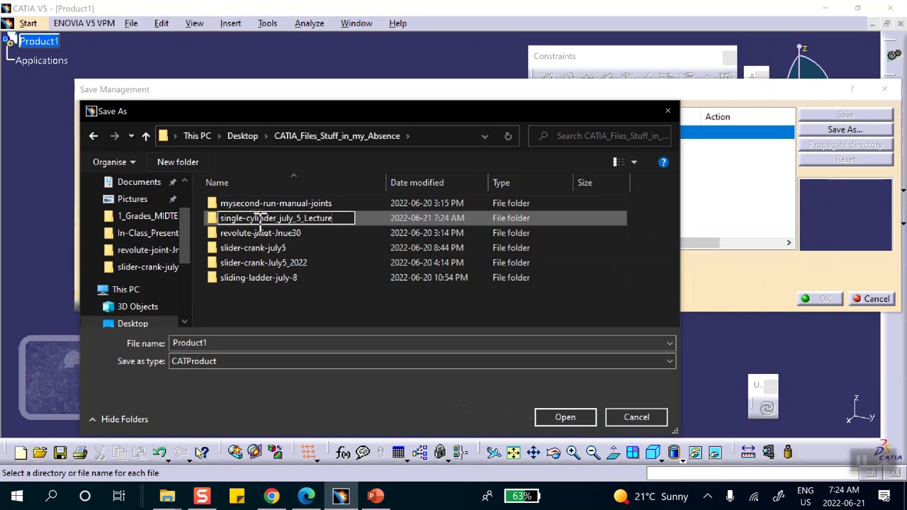
{"action": "left_click", "coordinate": [565, 417]}
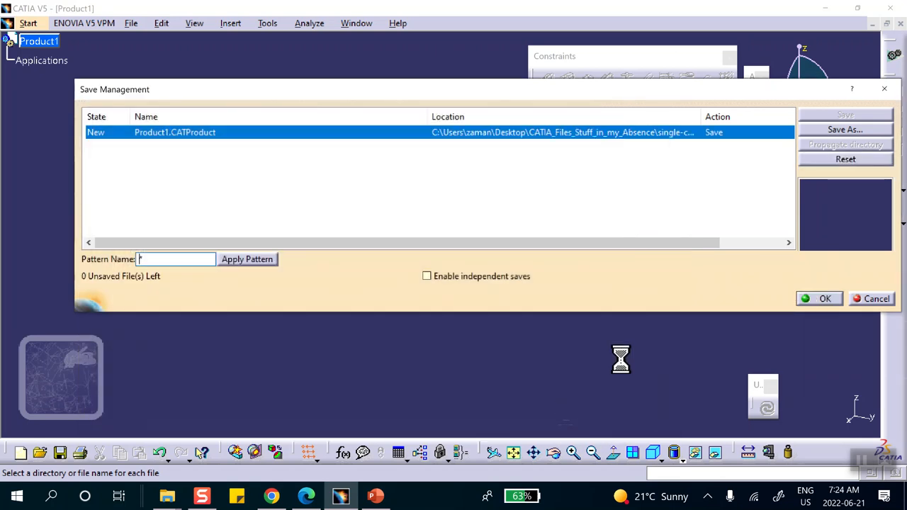
{"action": "left_click", "coordinate": [815, 298]}
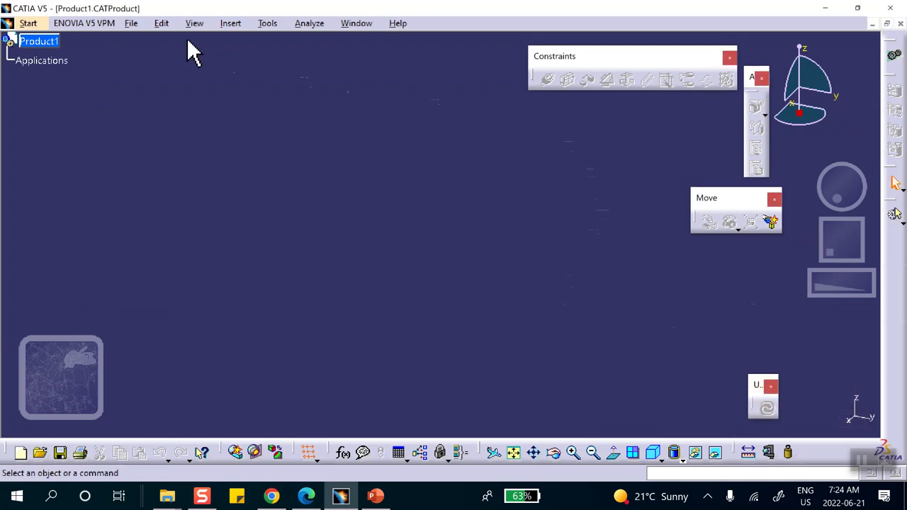
- Insert a new part under Product1 and expand its node in the tree
{"action": "left_click", "coordinate": [230, 25]}
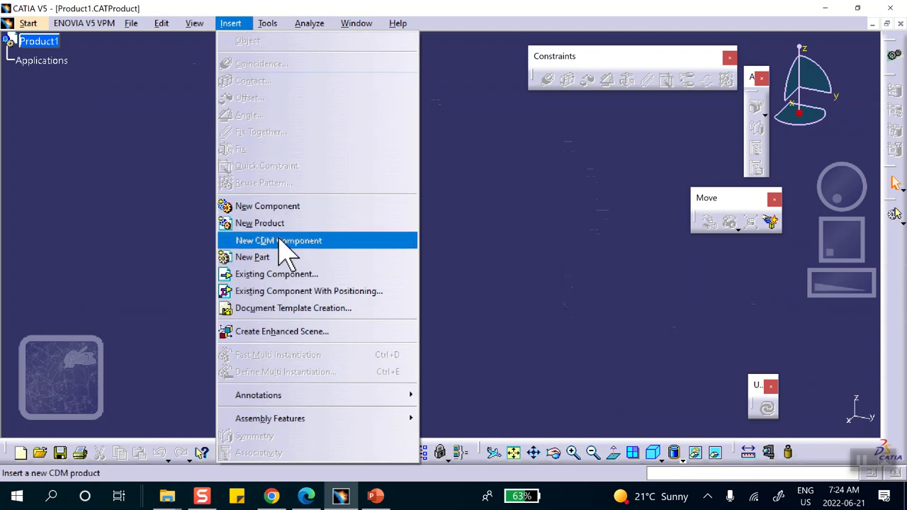
{"action": "left_click", "coordinate": [278, 260]}
{"action": "left_click", "coordinate": [39, 41]}
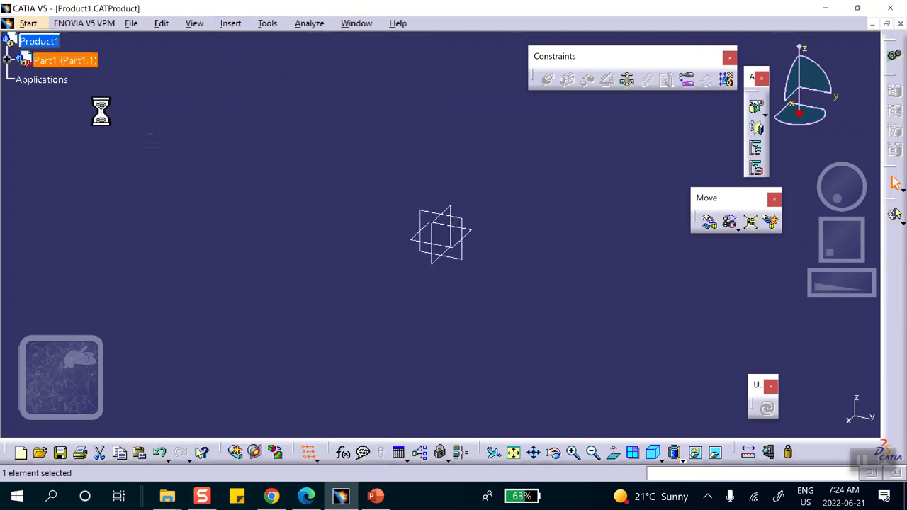
{"action": "left_click", "coordinate": [8, 61]}
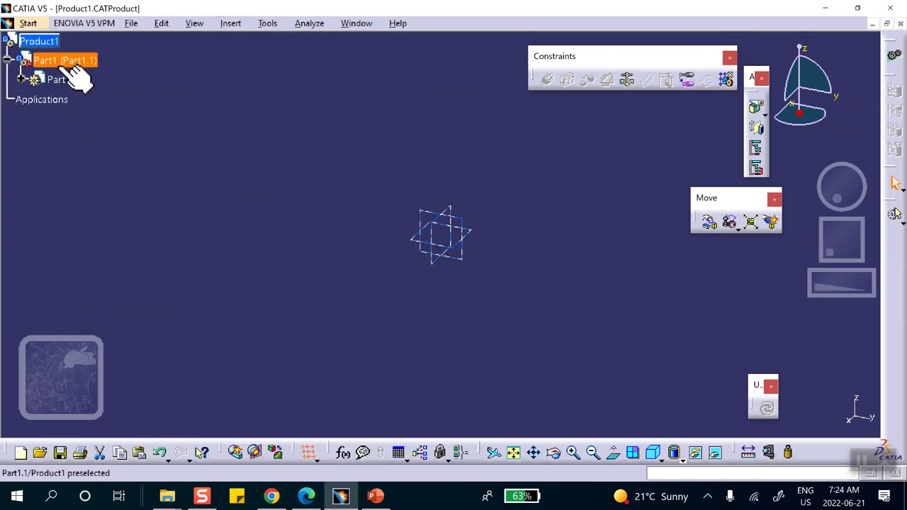
- Set both the instance name and the part number of the new part to piston
{"action": "right_click", "coordinate": [61, 60]}
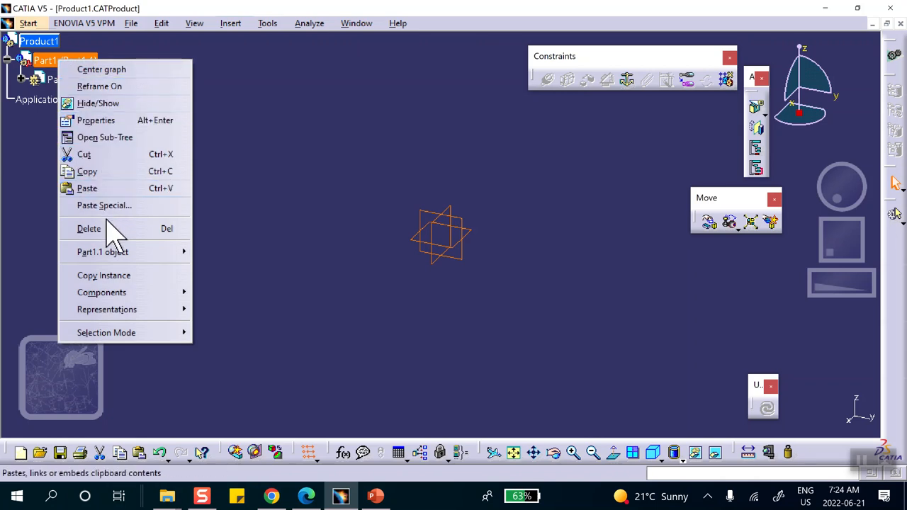
{"action": "left_click", "coordinate": [111, 119]}
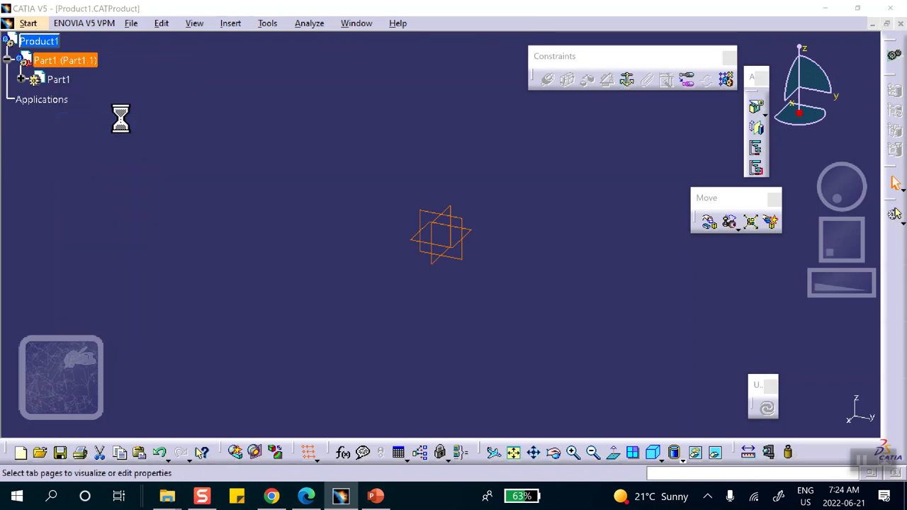
{"action": "left_click_drag", "start_coordinate": [697, 157], "coordinate": [668, 161]}
{"action": "type", "text": "piston"}
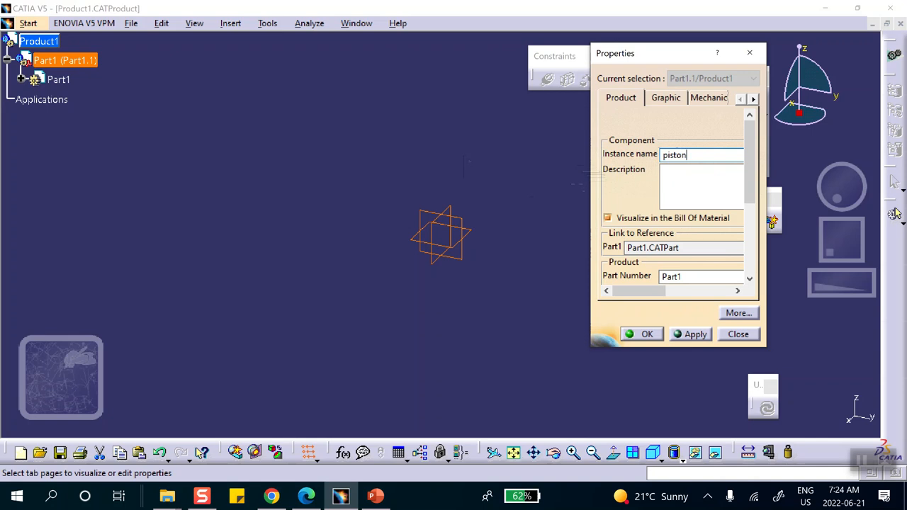
{"action": "double_click", "coordinate": [682, 277]}
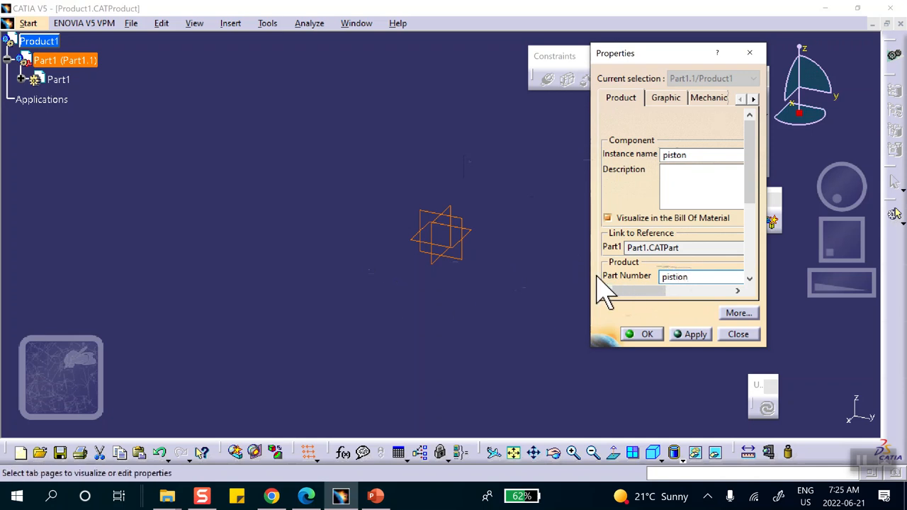
{"action": "left_click", "coordinate": [649, 334]}
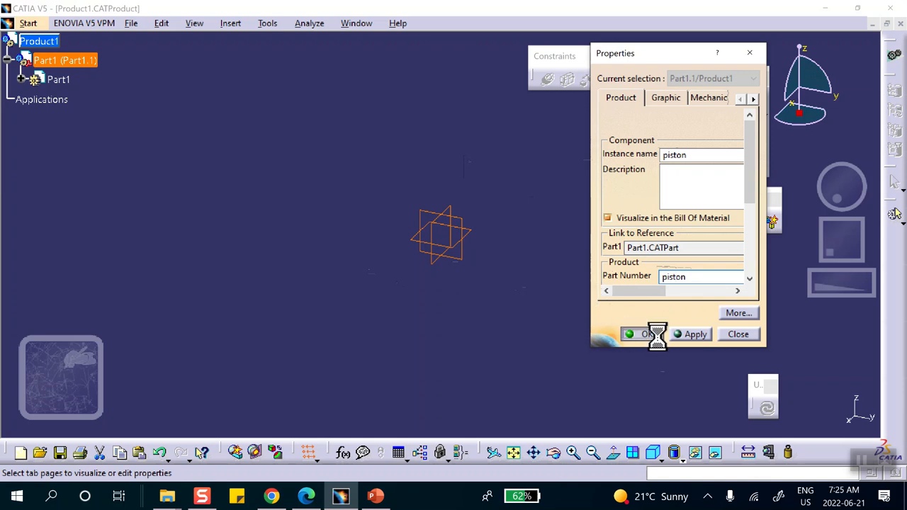
- Open the piston part for editing and start a sketch on its yz plane
{"action": "left_click", "coordinate": [21, 79]}
{"action": "double_click", "coordinate": [71, 81]}
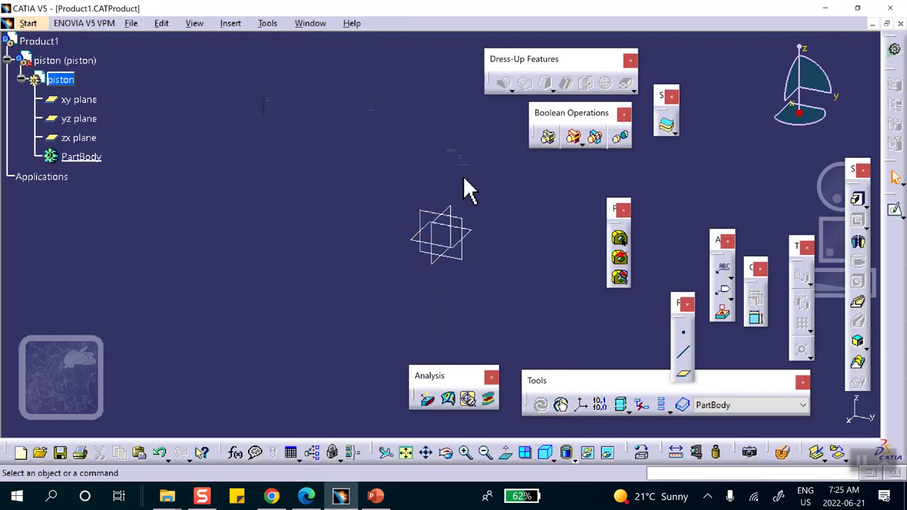
{"action": "left_click", "coordinate": [477, 231]}
{"action": "left_click", "coordinate": [891, 193]}
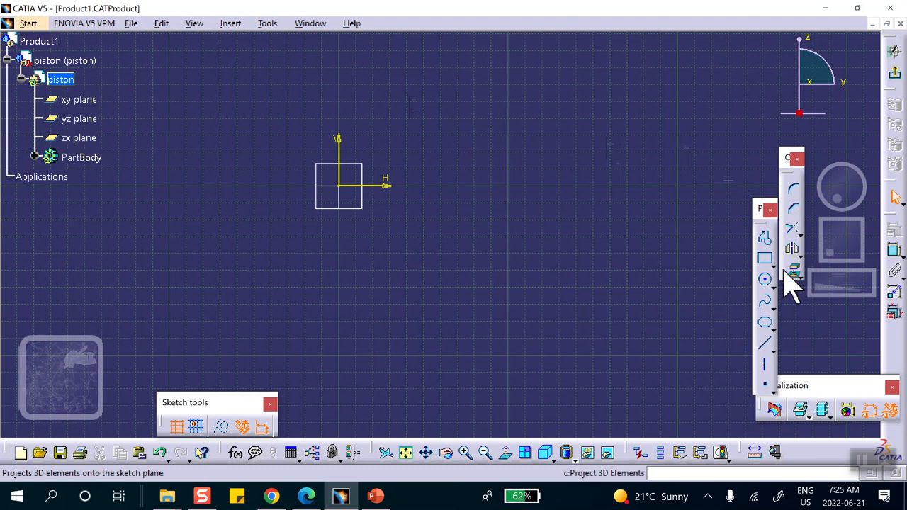
- Sketch an open half-profile about 2.28 in wide, starting and ending on the vertical axis, with a notch about 0.38 in deep in its outer side
{"action": "left_click", "coordinate": [765, 238]}
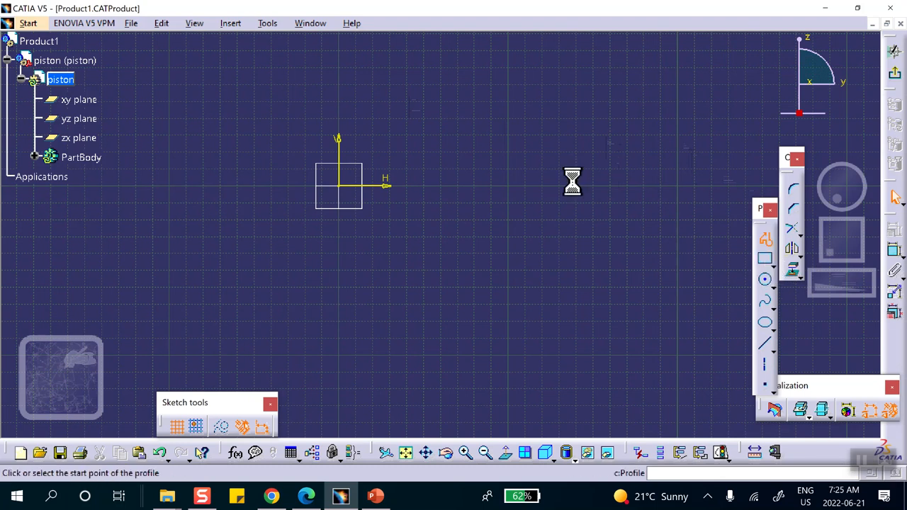
{"action": "left_click", "coordinate": [341, 92]}
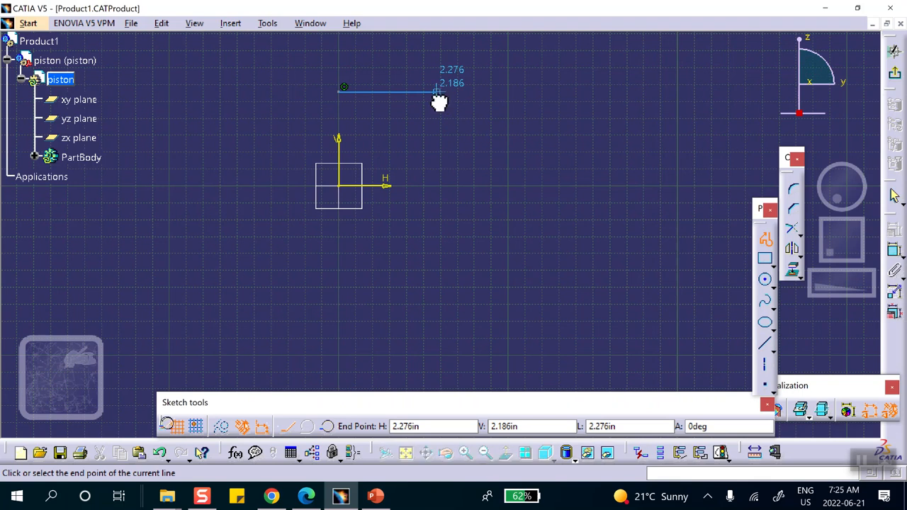
{"action": "left_click", "coordinate": [436, 90]}
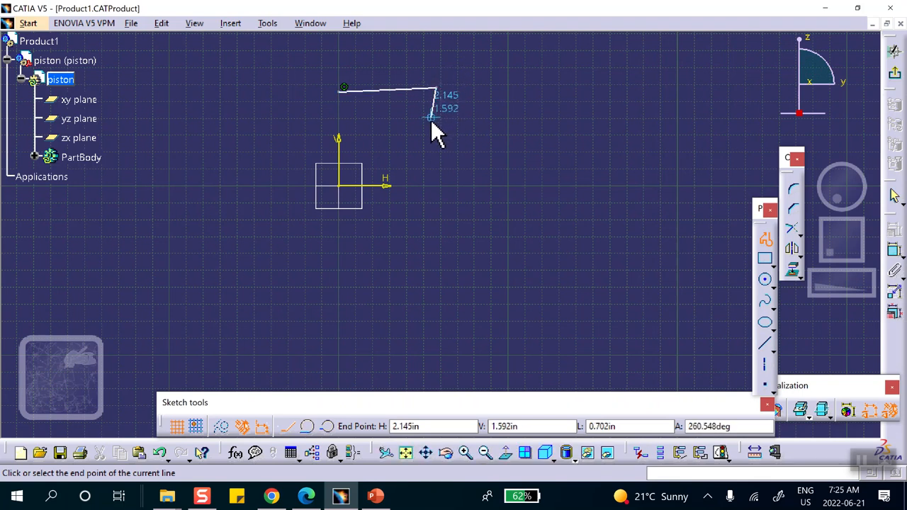
{"action": "left_click", "coordinate": [429, 116]}
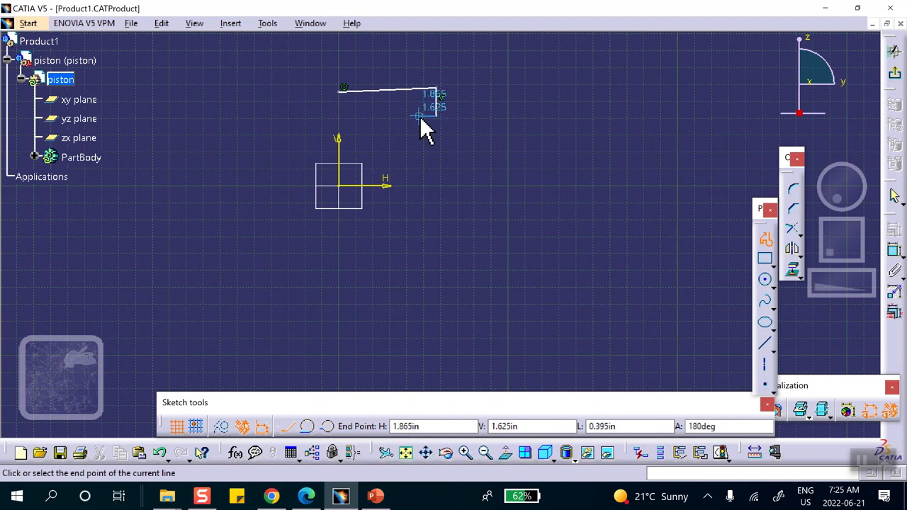
{"action": "left_click", "coordinate": [420, 116]}
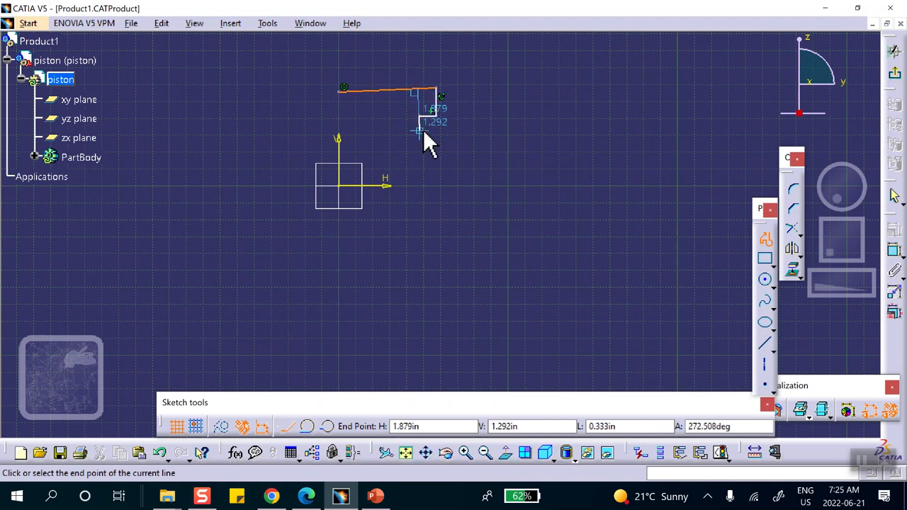
{"action": "left_click", "coordinate": [423, 131]}
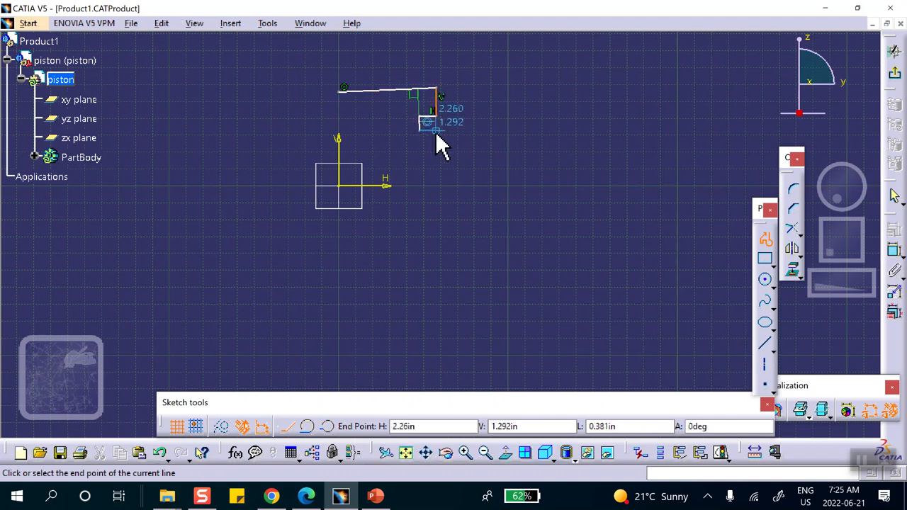
{"action": "left_click", "coordinate": [436, 131]}
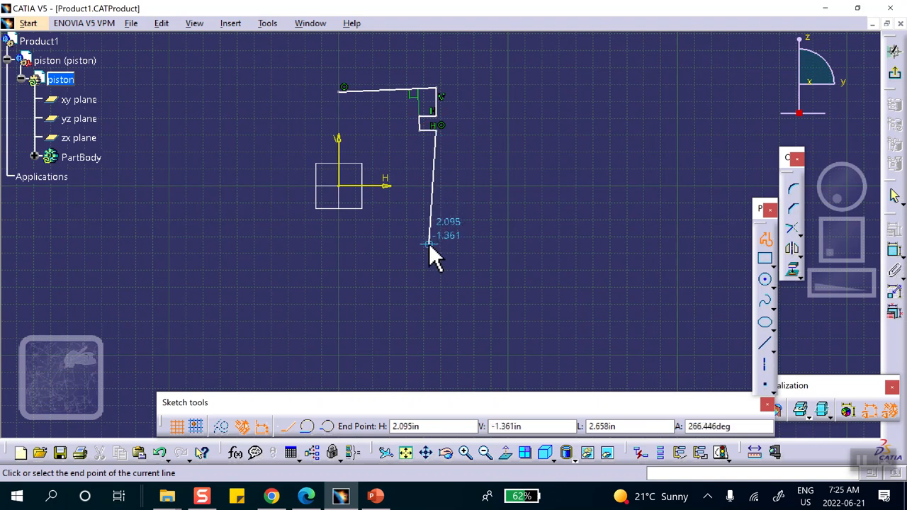
{"action": "left_click", "coordinate": [436, 227]}
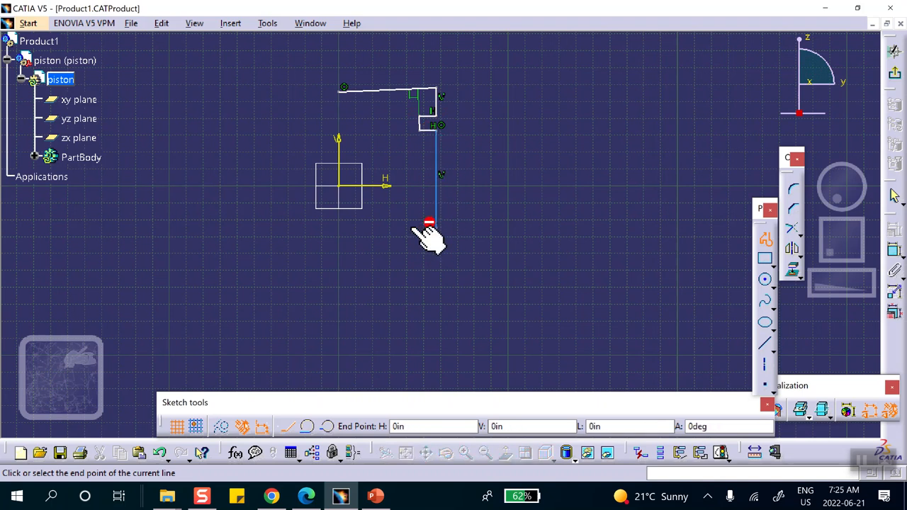
{"action": "left_click", "coordinate": [339, 226]}
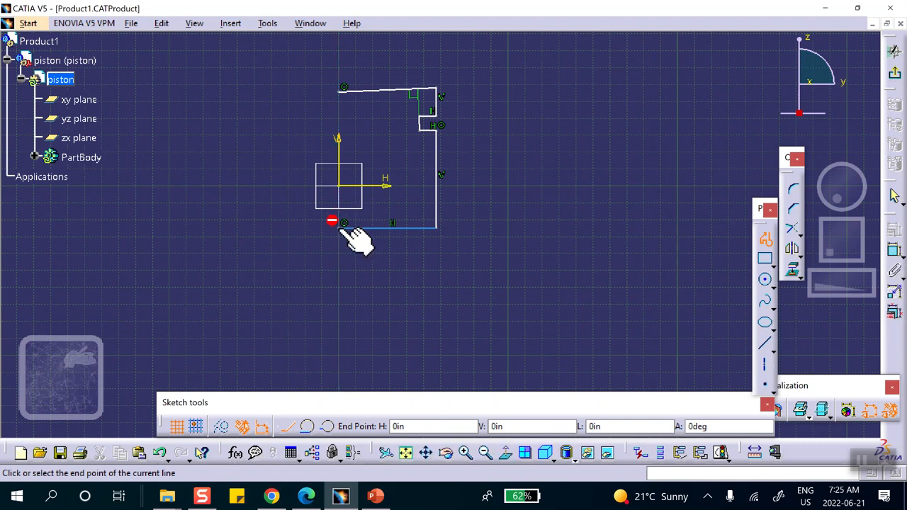
{"action": "double_click", "coordinate": [343, 228]}
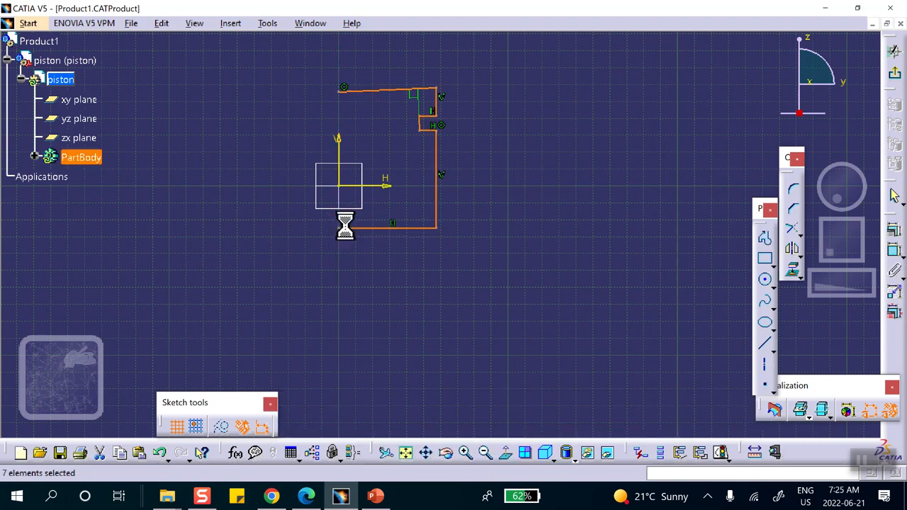
- Constrain the profile's upper line to be horizontal and exit the sketch
{"action": "right_click", "coordinate": [389, 90]}
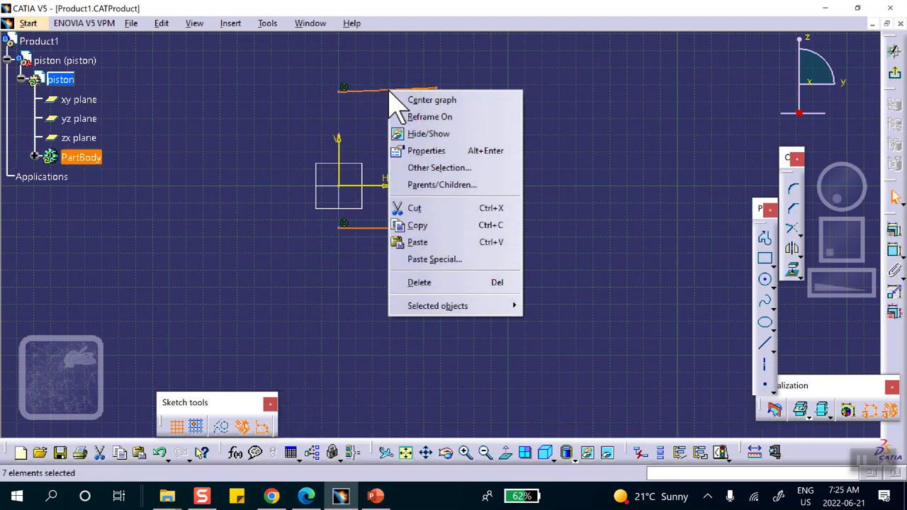
{"action": "left_click", "coordinate": [615, 145]}
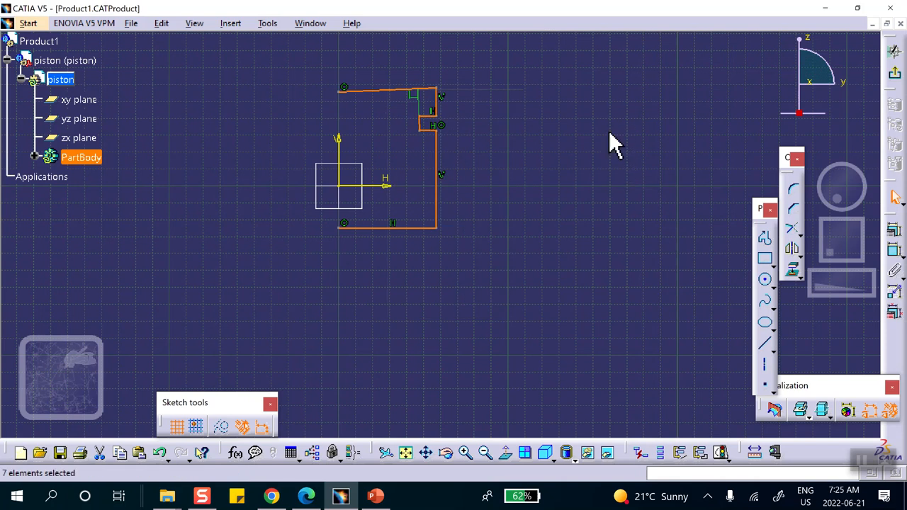
{"action": "right_click", "coordinate": [390, 90]}
{"action": "mouse_move", "coordinate": [457, 305]}
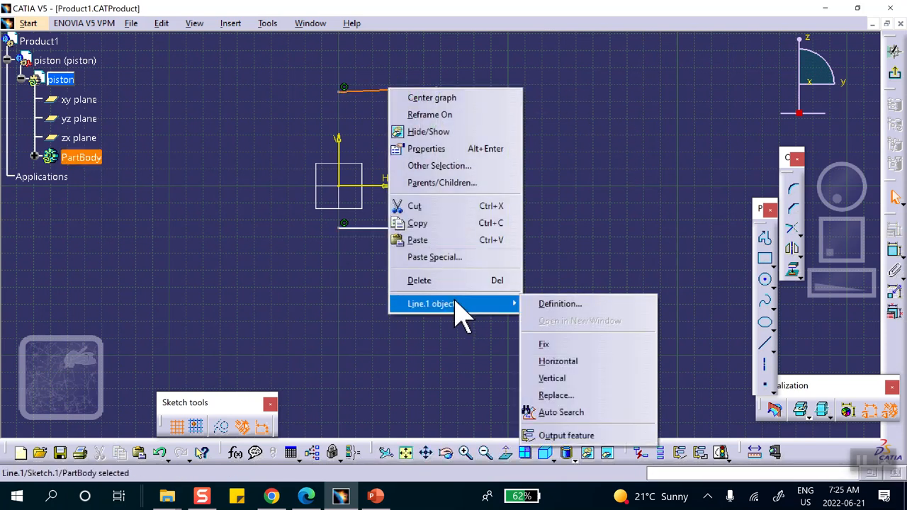
{"action": "left_click", "coordinate": [558, 362]}
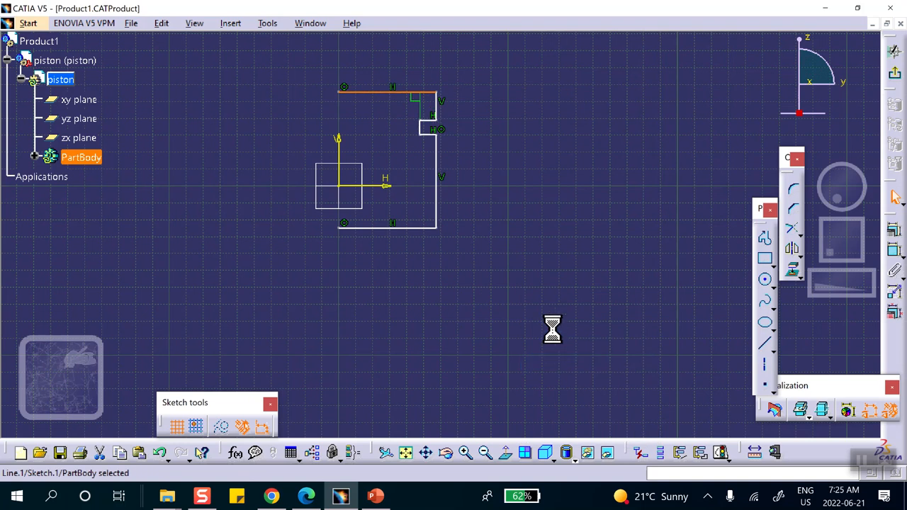
{"action": "left_click", "coordinate": [892, 76]}
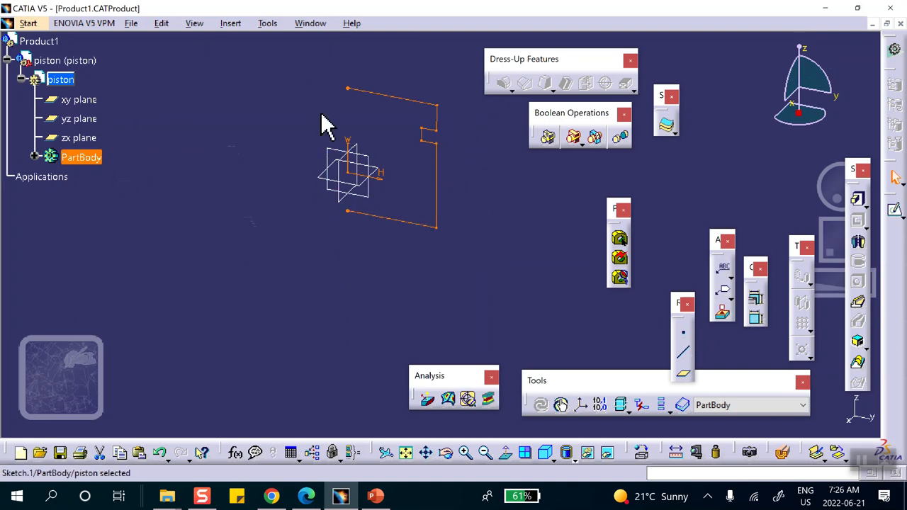
- Reopen the piston sketch, narrow the profile by moving its outer side toward the vertical axis, shift the notch slightly down, and exit
{"action": "left_click", "coordinate": [410, 99]}
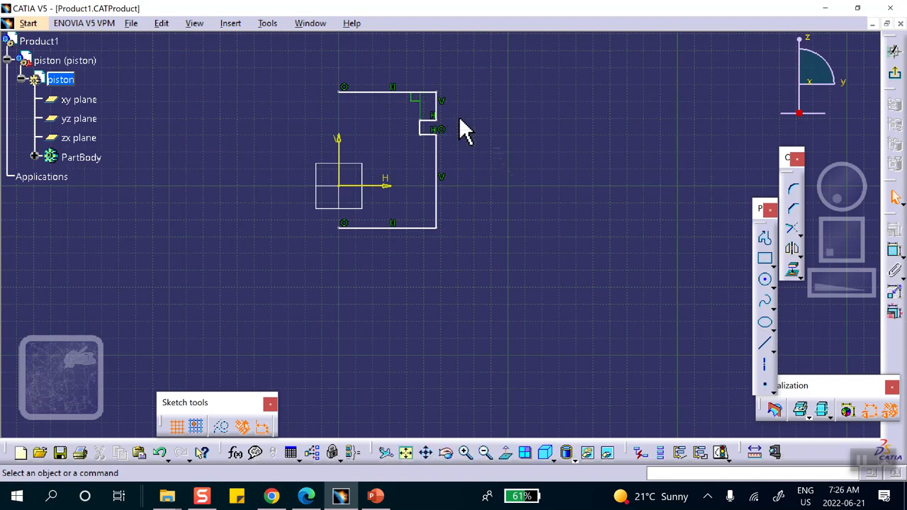
{"action": "mouse_move", "coordinate": [436, 106]}
{"action": "left_mouse_down"}
{"action": "mouse_move", "coordinate": [430, 135]}
{"action": "mouse_move", "coordinate": [391, 133]}
{"action": "mouse_move", "coordinate": [402, 133]}
{"action": "mouse_move", "coordinate": [411, 107]}
{"action": "mouse_move", "coordinate": [415, 114]}
{"action": "left_mouse_up"}
{"action": "left_click", "coordinate": [427, 111]}
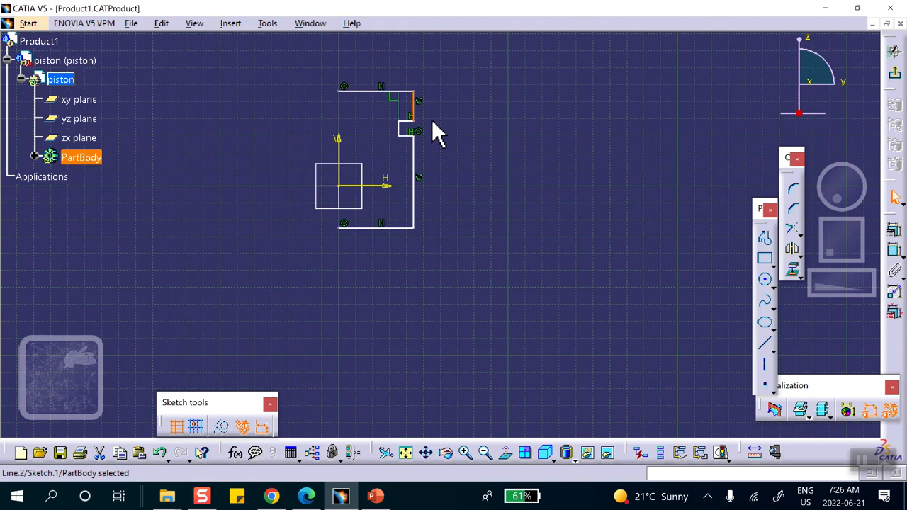
{"action": "left_click", "coordinate": [401, 126]}
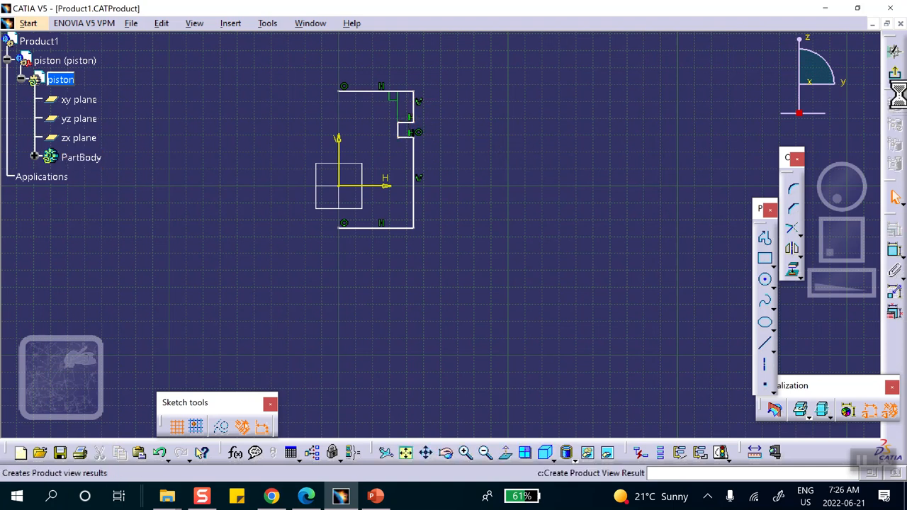
{"action": "left_click", "coordinate": [895, 73]}
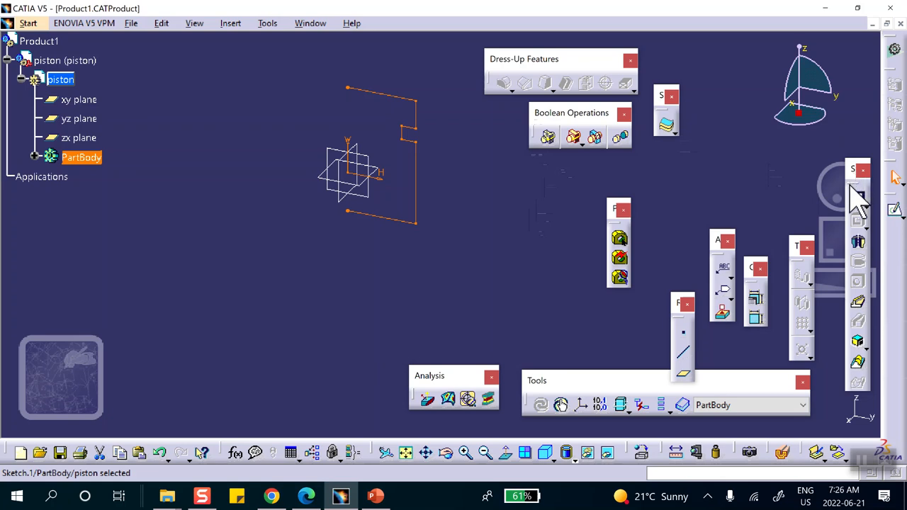
- Revolve the piston profile 360° about the Z axis as a Shaft
{"action": "left_click", "coordinate": [859, 244]}
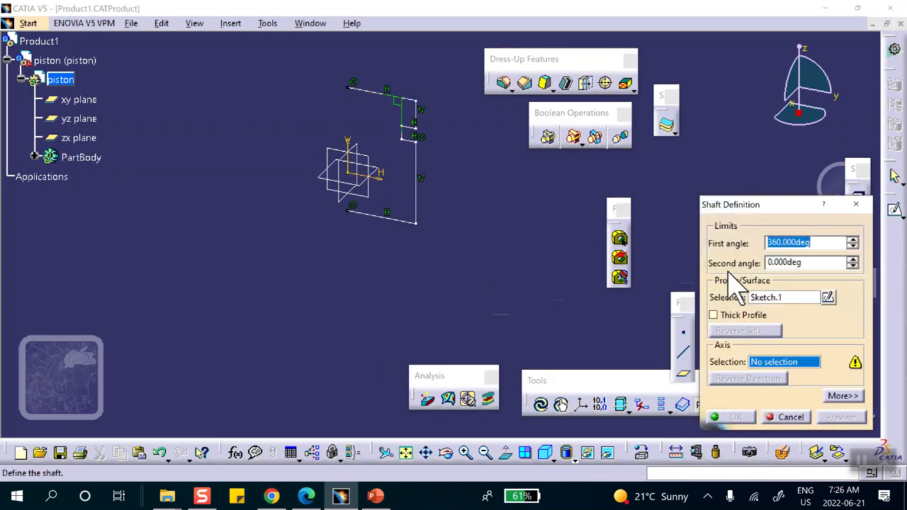
{"action": "right_click", "coordinate": [765, 362]}
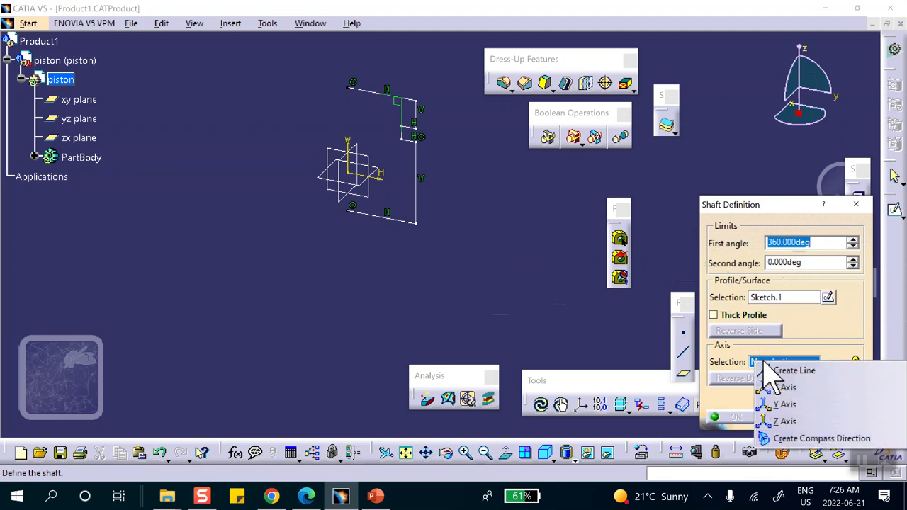
{"action": "left_click", "coordinate": [785, 422]}
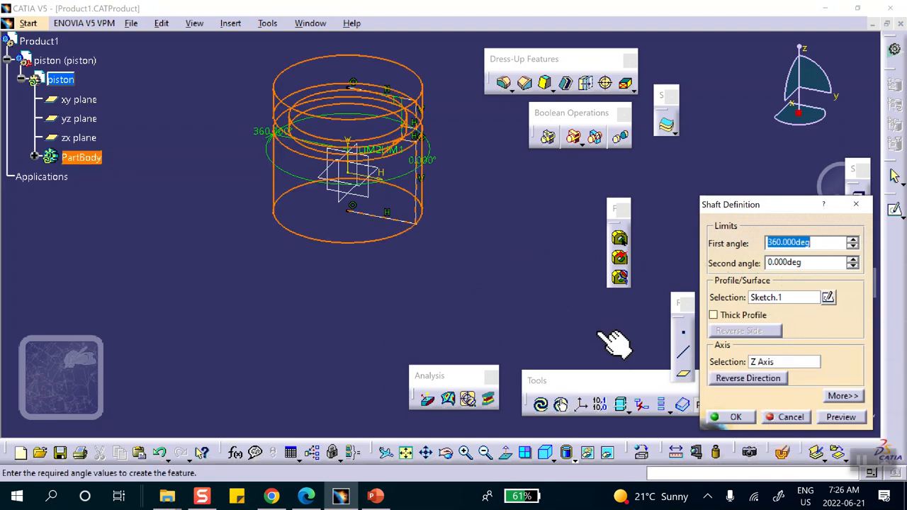
{"action": "left_click", "coordinate": [753, 417]}
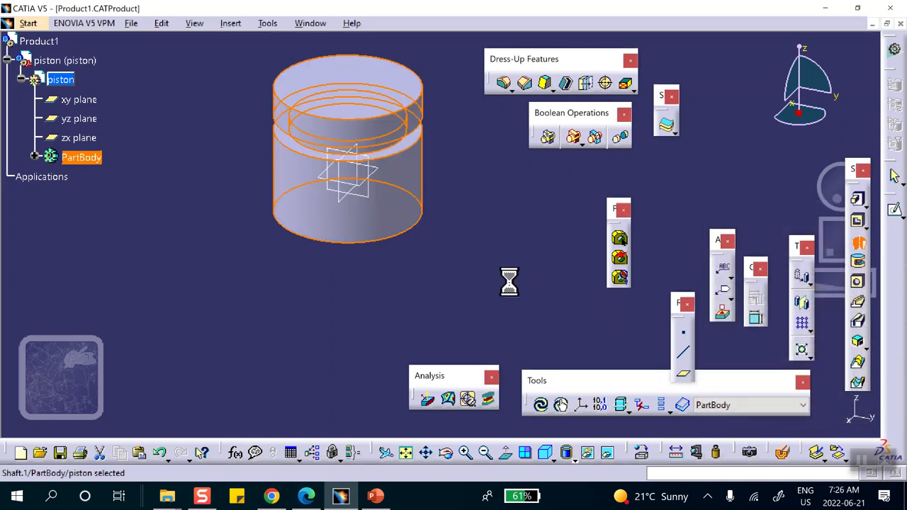
{"action": "middle_click_drag", "start_coordinate": [462, 286], "coordinate": [407, 236]}
{"action": "middle_click_drag", "start_coordinate": [399, 192], "coordinate": [446, 202]}
{"action": "middle_click_drag", "start_coordinate": [496, 245], "coordinate": [527, 243]}
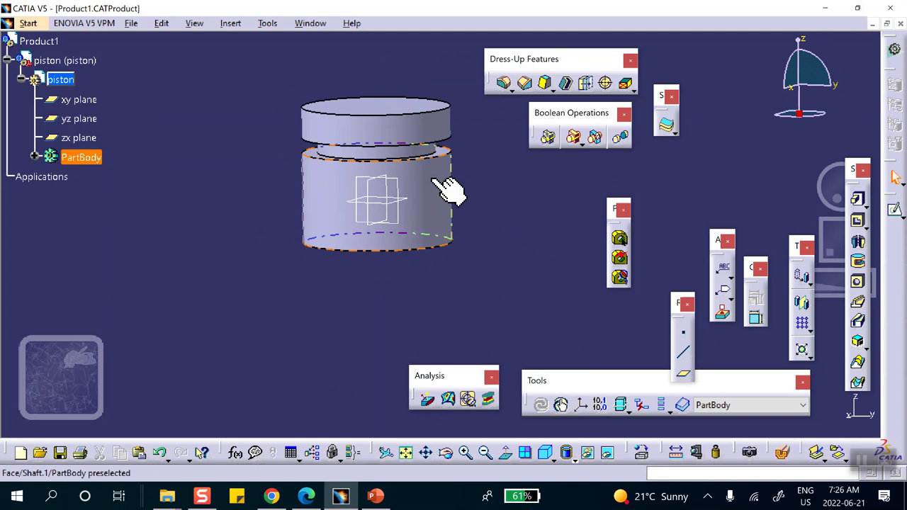
{"action": "left_click", "coordinate": [403, 186]}
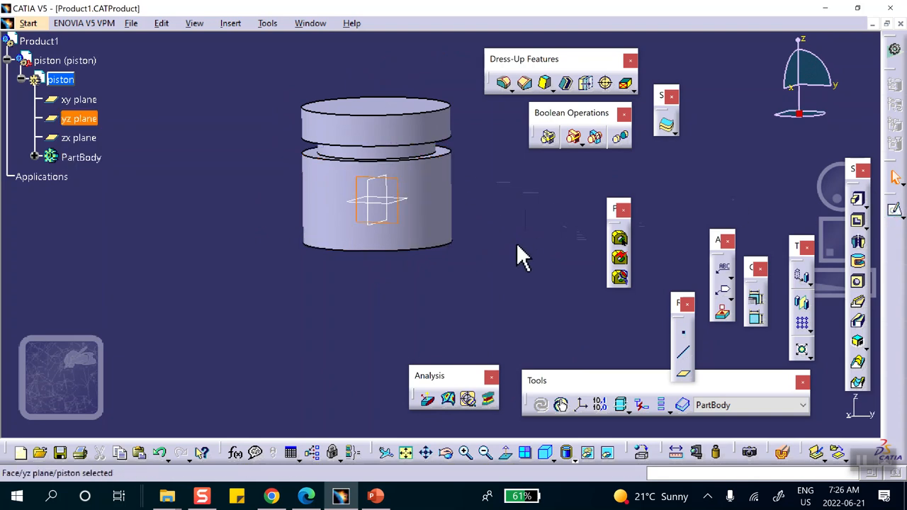
{"action": "left_click", "coordinate": [545, 452]}
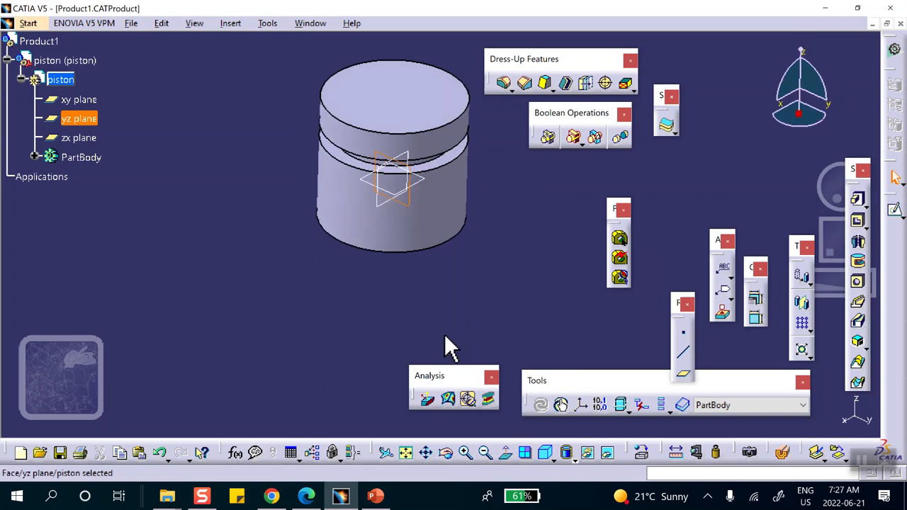
{"action": "left_click", "coordinate": [509, 288]}
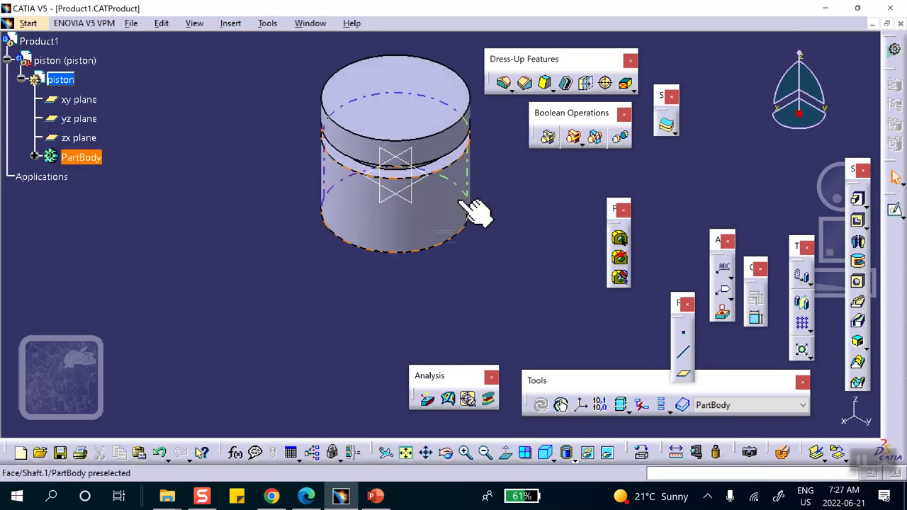
{"action": "left_click", "coordinate": [417, 160]}
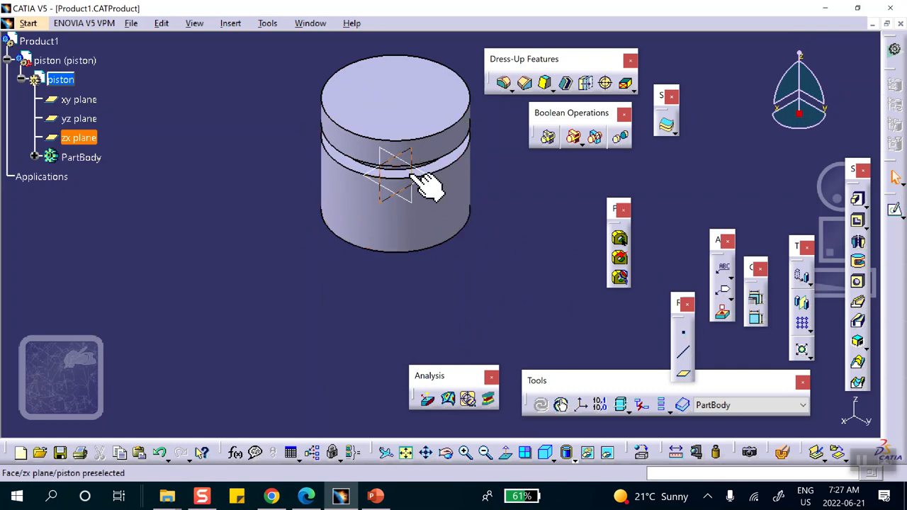
{"action": "left_click", "coordinate": [896, 210]}
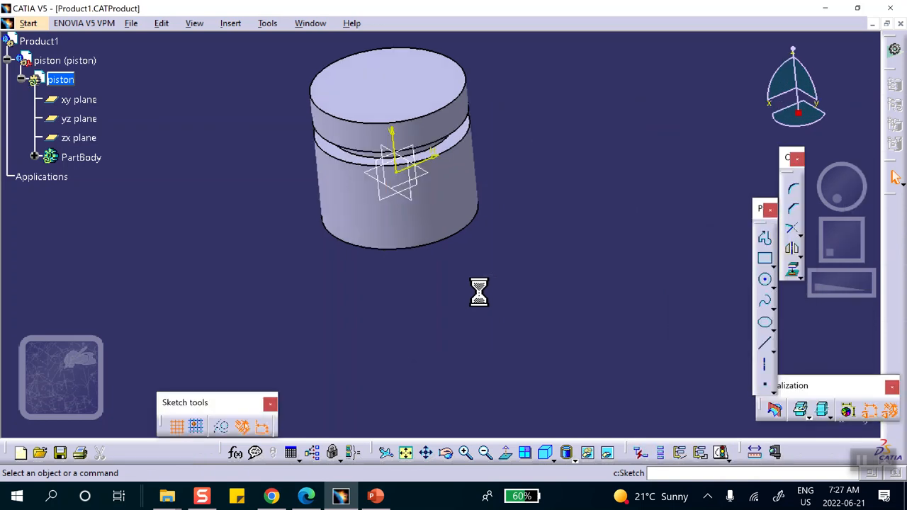
{"action": "left_click", "coordinate": [896, 77]}
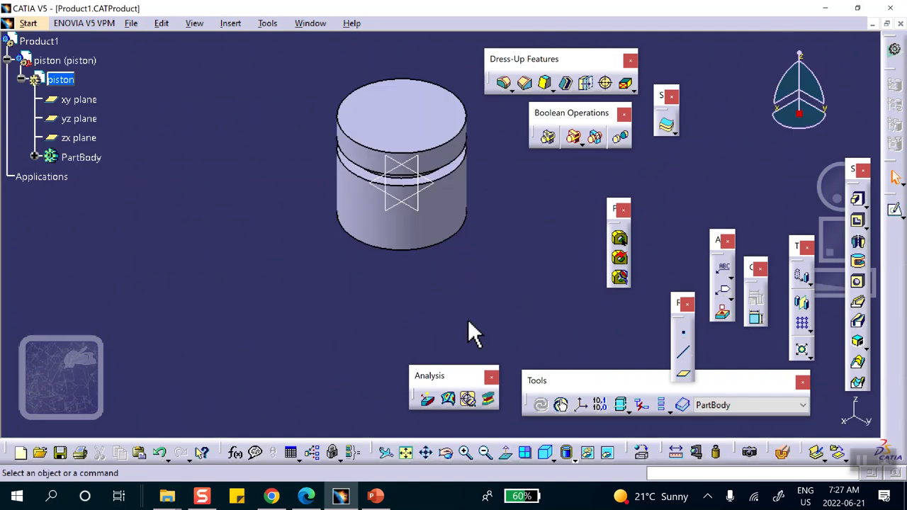
- Sketch a tall, narrow rectangle on the yz plane overlapping the lower outer side of the piston below the groove, and exit
{"action": "left_click", "coordinate": [415, 170]}
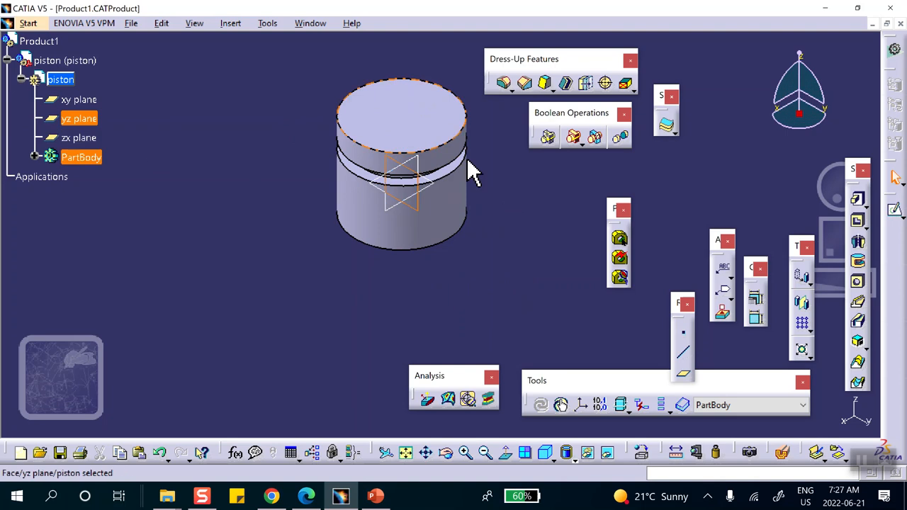
{"action": "left_click", "coordinate": [894, 210]}
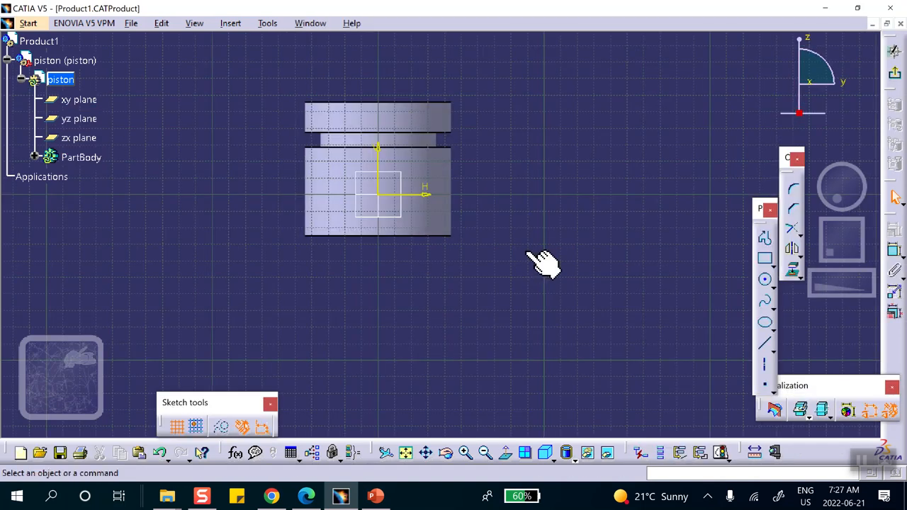
{"action": "left_click", "coordinate": [766, 263]}
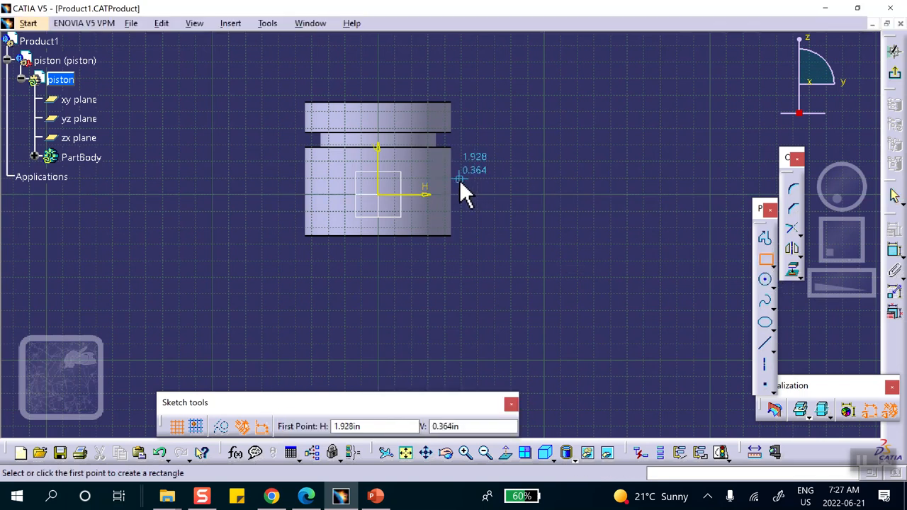
{"action": "left_click", "coordinate": [461, 174]}
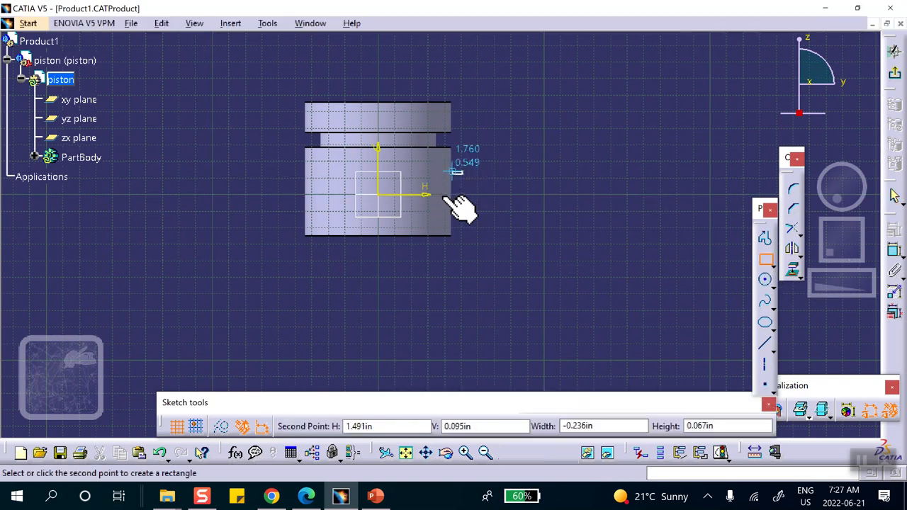
{"action": "left_click", "coordinate": [443, 260]}
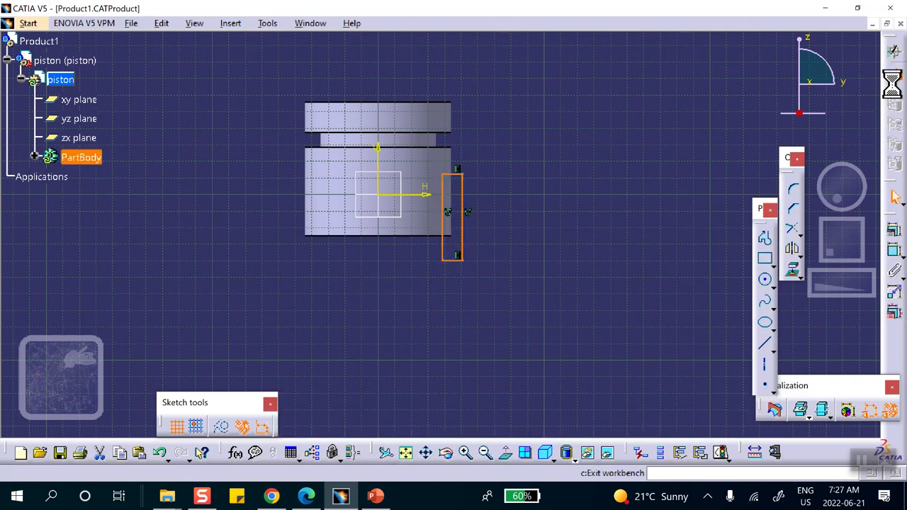
{"action": "left_click", "coordinate": [894, 51]}
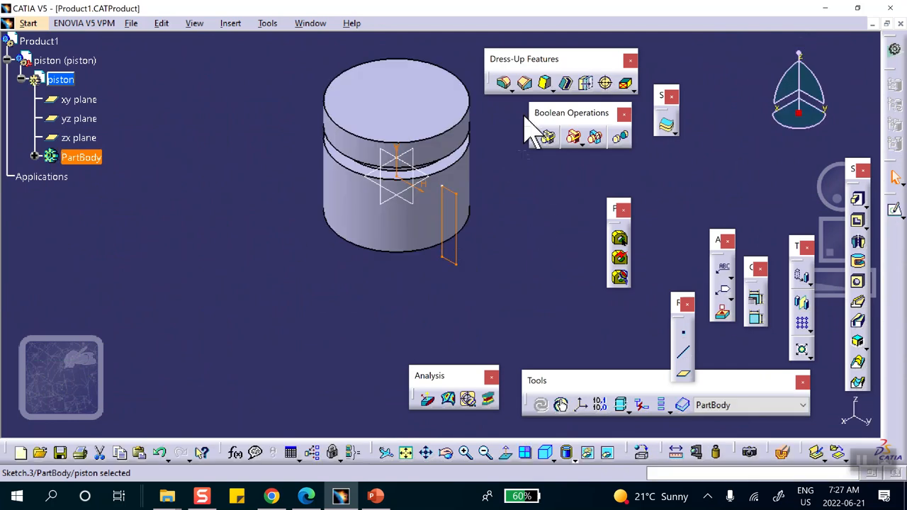
- Cut the rectangle from the piston's lower side as a dimension-type Pocket with mirrored extent
{"action": "left_click", "coordinate": [858, 220]}
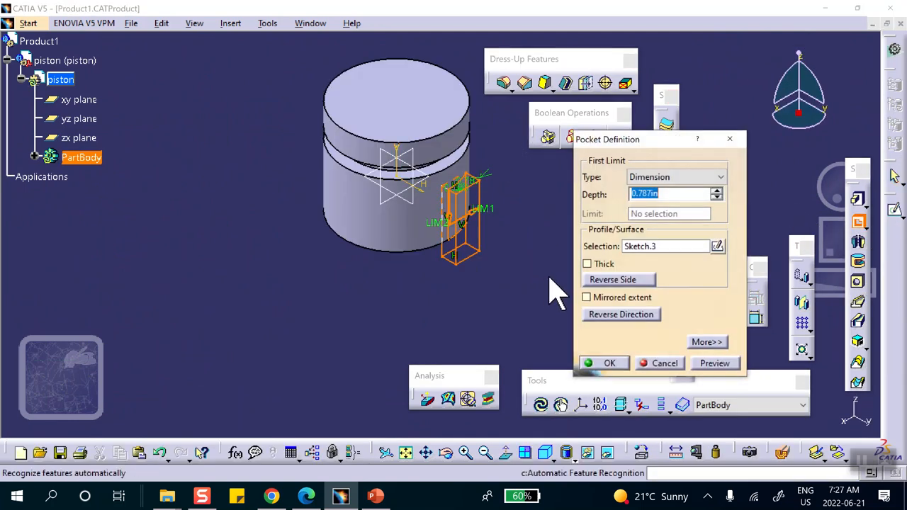
{"action": "left_click", "coordinate": [588, 298]}
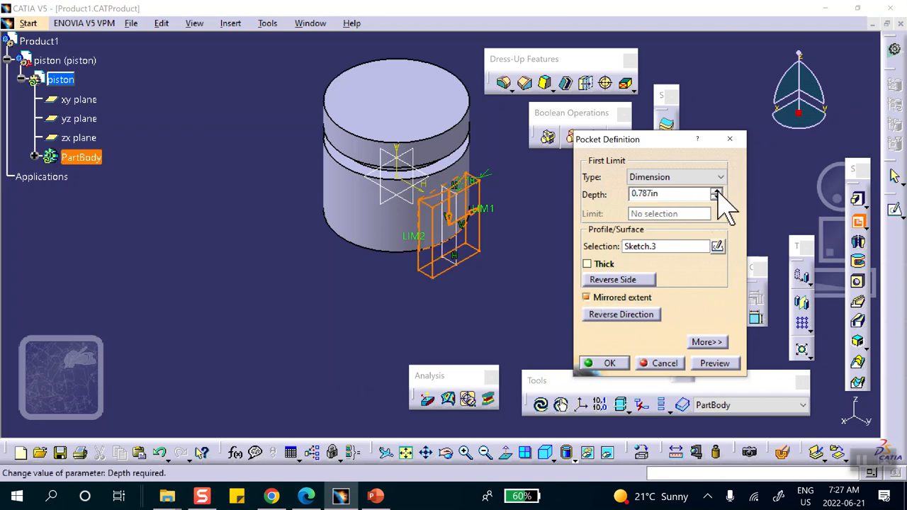
{"action": "left_click", "coordinate": [718, 190]}
{"action": "left_click", "coordinate": [606, 363]}
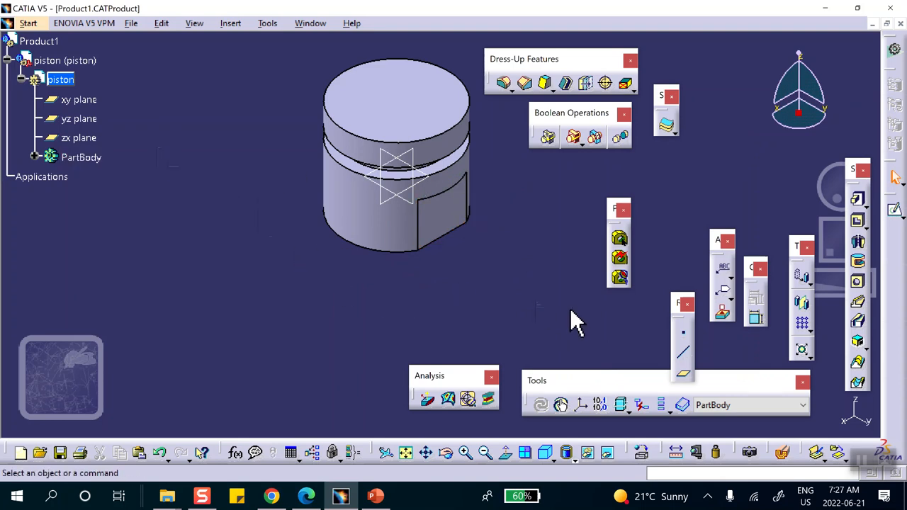
- Mirror the side pocket about the zx plane to the opposite side of the piston
{"action": "left_click", "coordinate": [803, 307]}
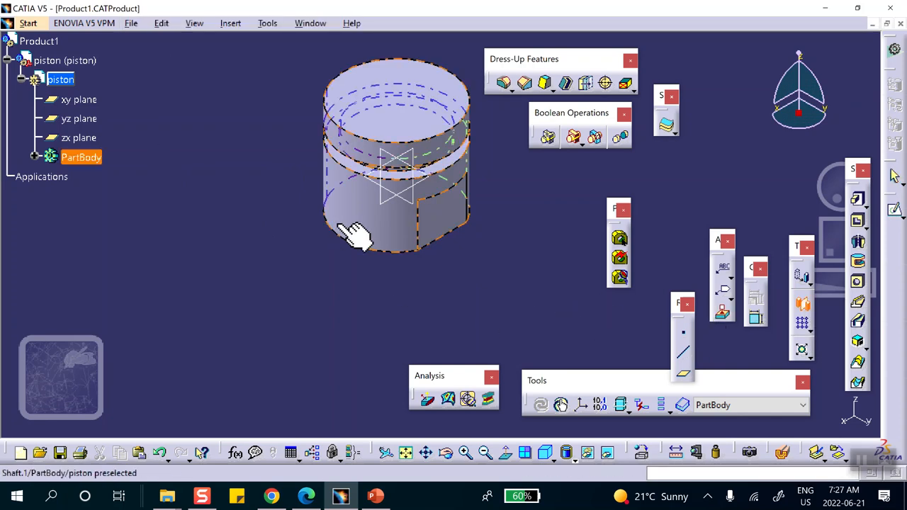
{"action": "left_click", "coordinate": [34, 157]}
{"action": "left_click", "coordinate": [803, 305]}
{"action": "left_click", "coordinate": [99, 195]}
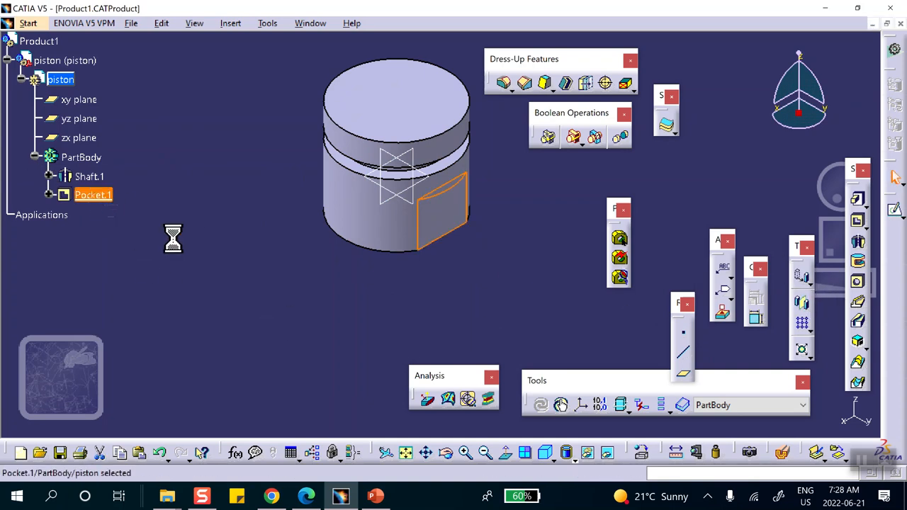
{"action": "left_click", "coordinate": [804, 305]}
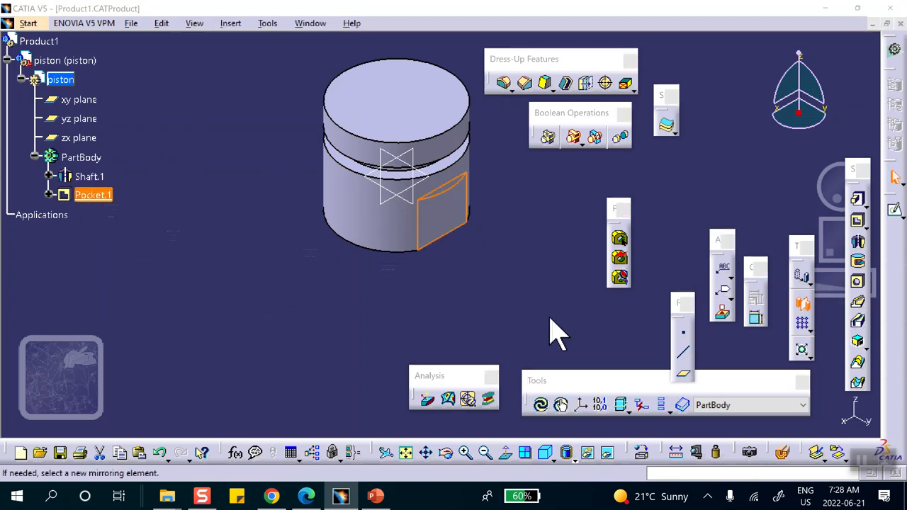
{"action": "left_click", "coordinate": [375, 210]}
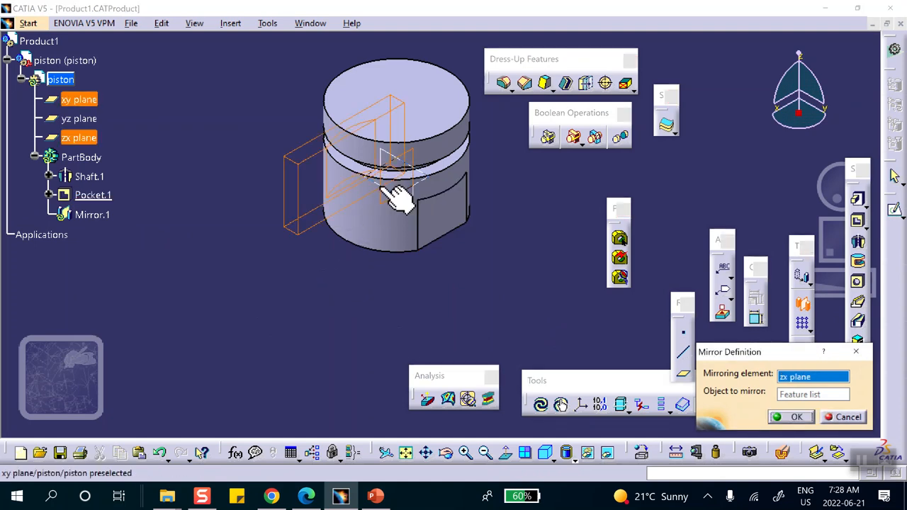
{"action": "left_click", "coordinate": [793, 418]}
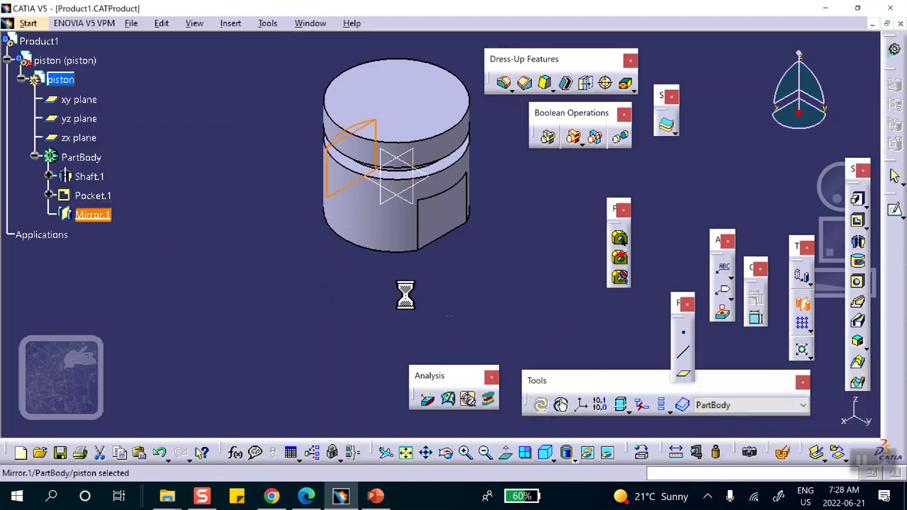
{"action": "middle_click_drag", "start_coordinate": [333, 301], "coordinate": [467, 216]}
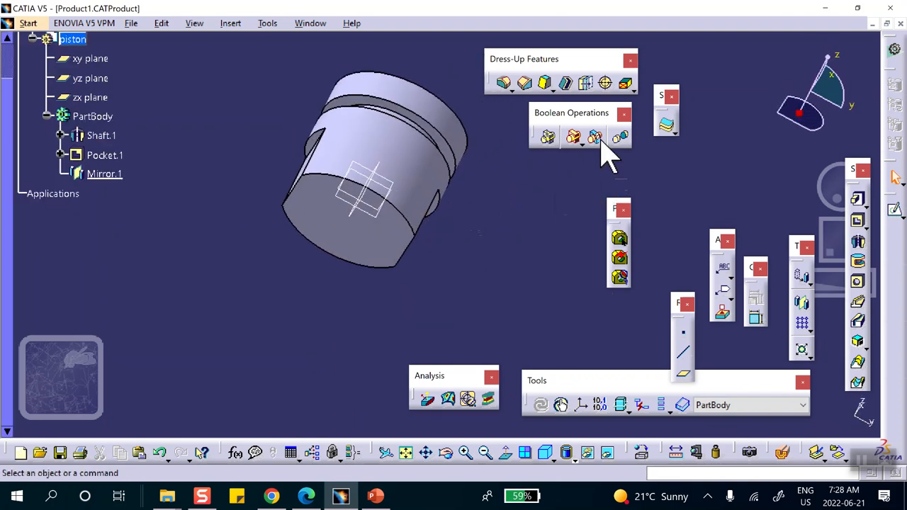
{"action": "left_click", "coordinate": [567, 84]}
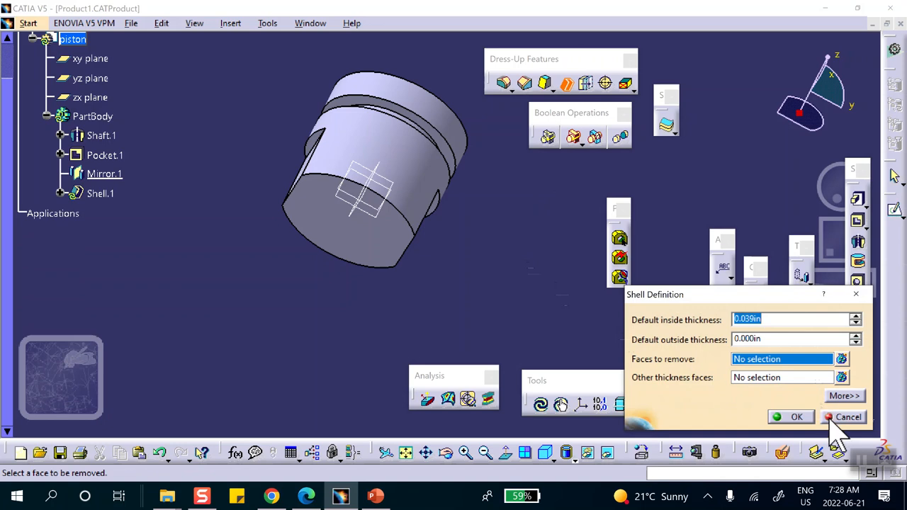
{"action": "left_click", "coordinate": [840, 418]}
- Sketch a small circle centred on the sketch origin on the piston's flat pocket face, and exit
{"action": "middle_click_drag", "start_coordinate": [459, 71], "coordinate": [430, 234]}
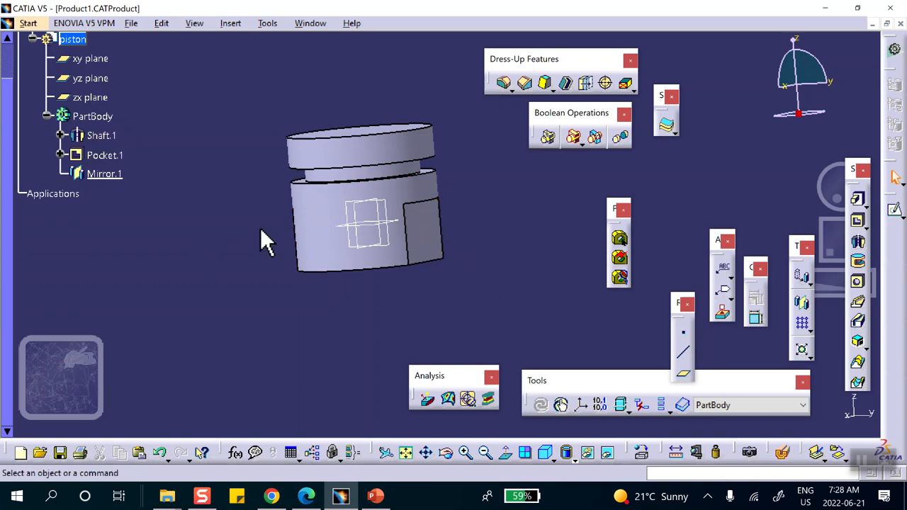
{"action": "left_click", "coordinate": [419, 237]}
{"action": "left_click", "coordinate": [896, 211]}
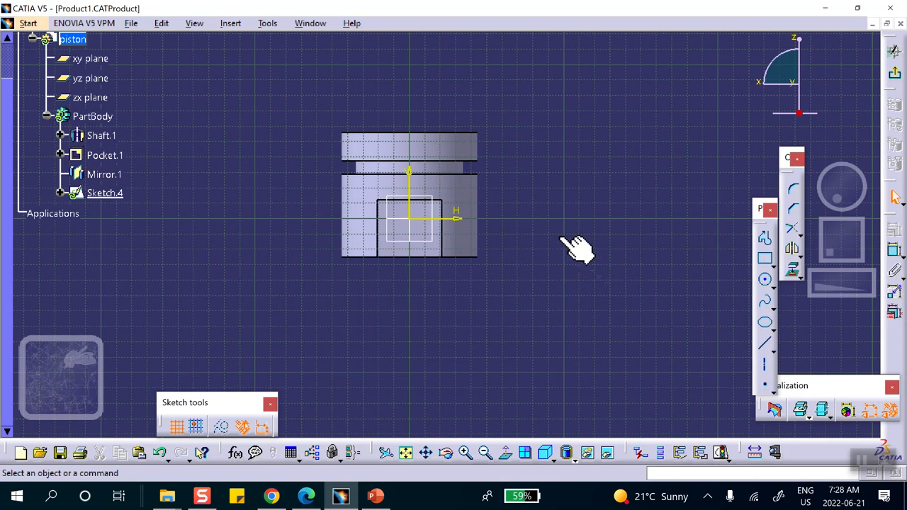
{"action": "left_click", "coordinate": [765, 280]}
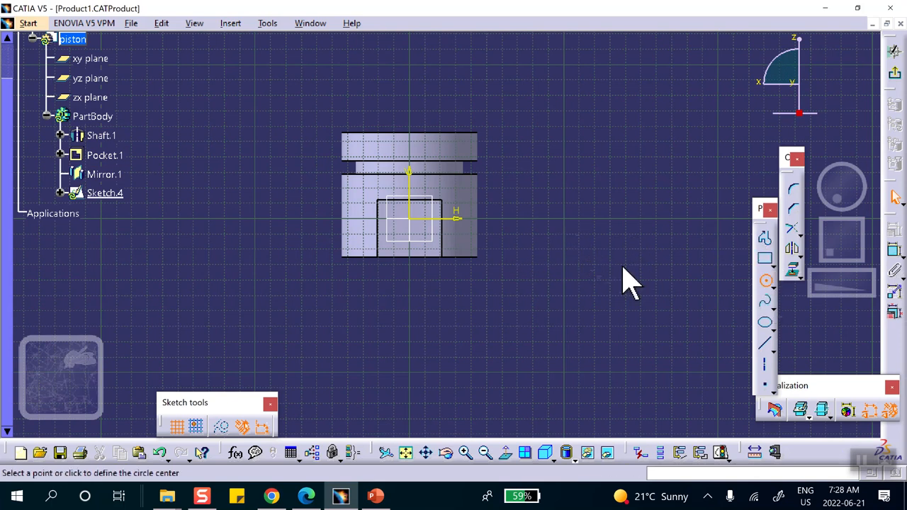
{"action": "left_click", "coordinate": [410, 218]}
{"action": "left_click", "coordinate": [418, 228]}
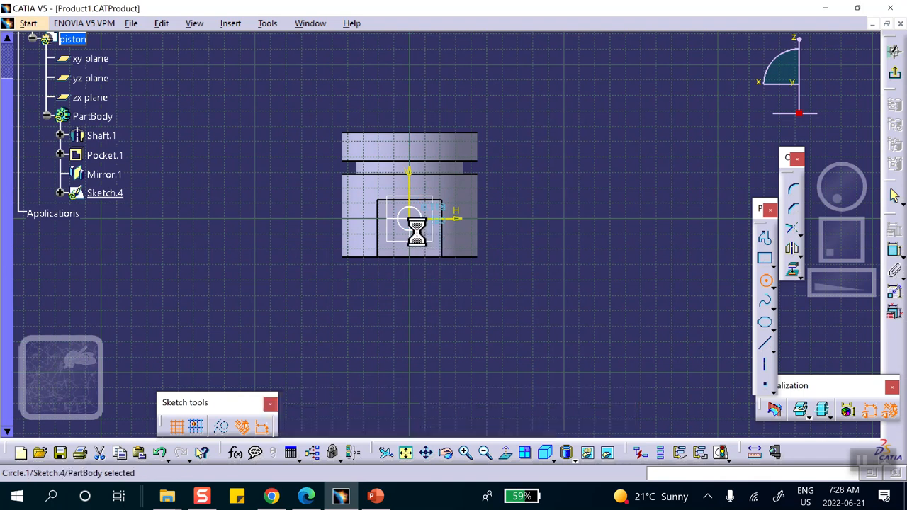
{"action": "left_click", "coordinate": [897, 75]}
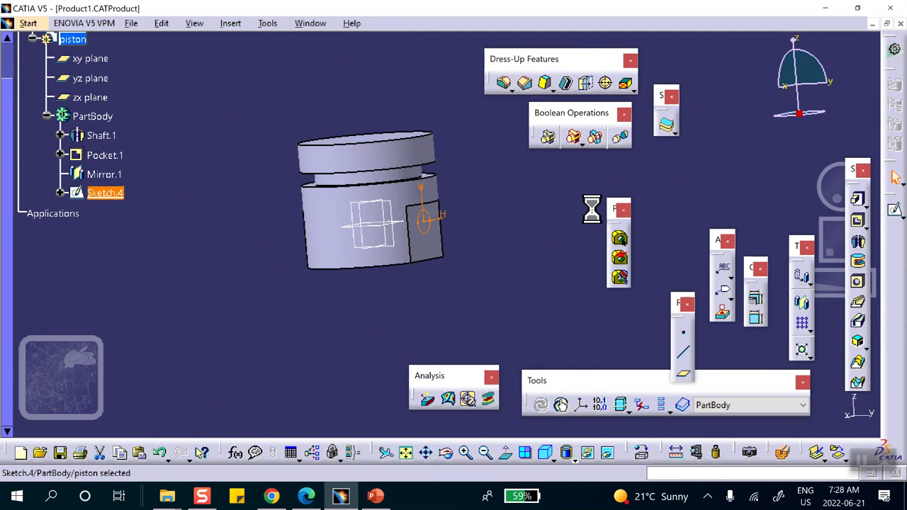
- Cut the circle sketch through the piston as an Up to last Pocket to form the pin hole
{"action": "left_click", "coordinate": [858, 221]}
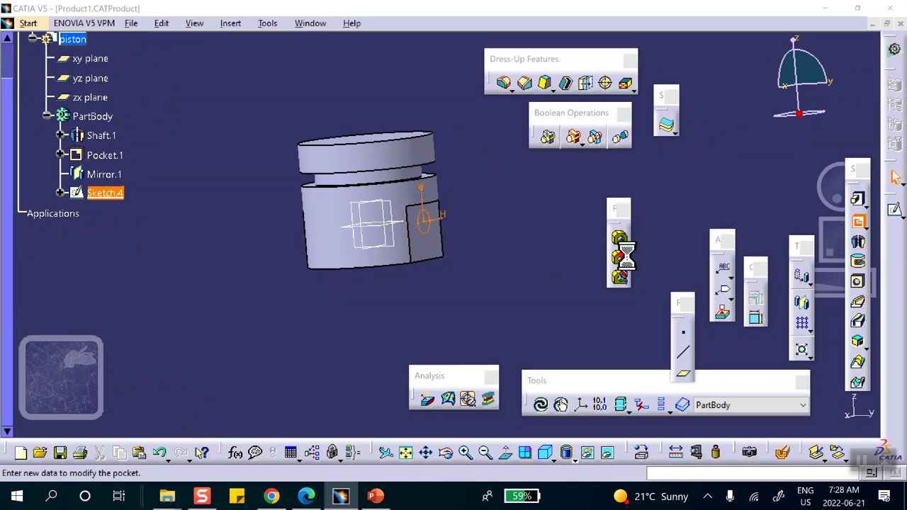
{"action": "left_click", "coordinate": [665, 177]}
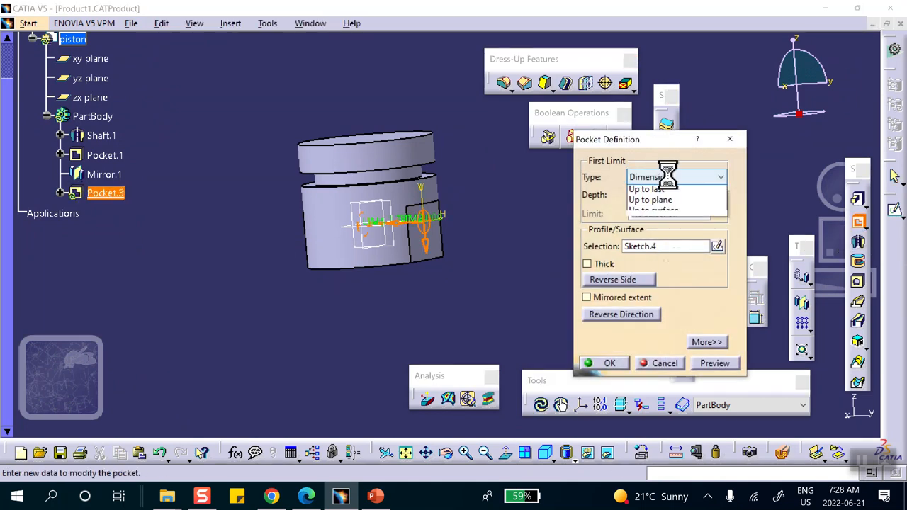
{"action": "left_click", "coordinate": [659, 213]}
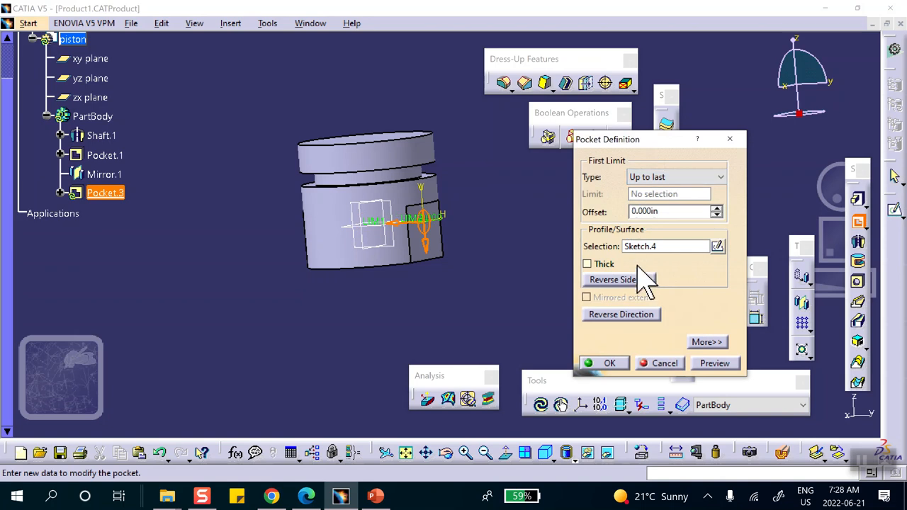
{"action": "left_click", "coordinate": [613, 366]}
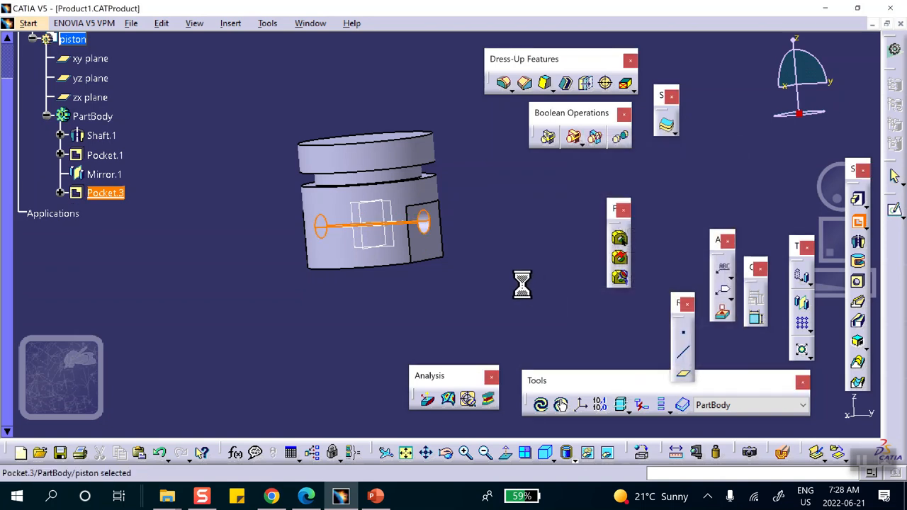
- Shell the piston with a 0.039 in inside thickness, removing the flat bottom face
{"action": "middle_click_drag", "start_coordinate": [532, 285], "coordinate": [513, 178]}
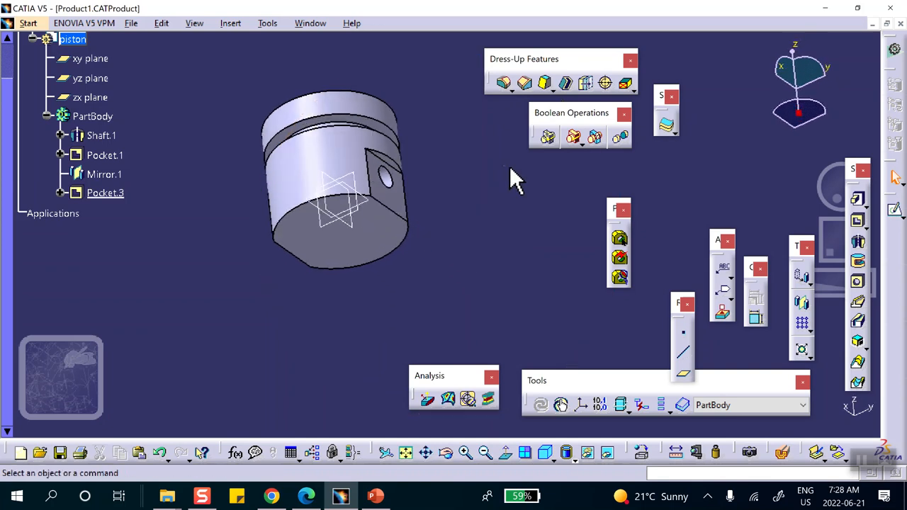
{"action": "left_click", "coordinate": [568, 88]}
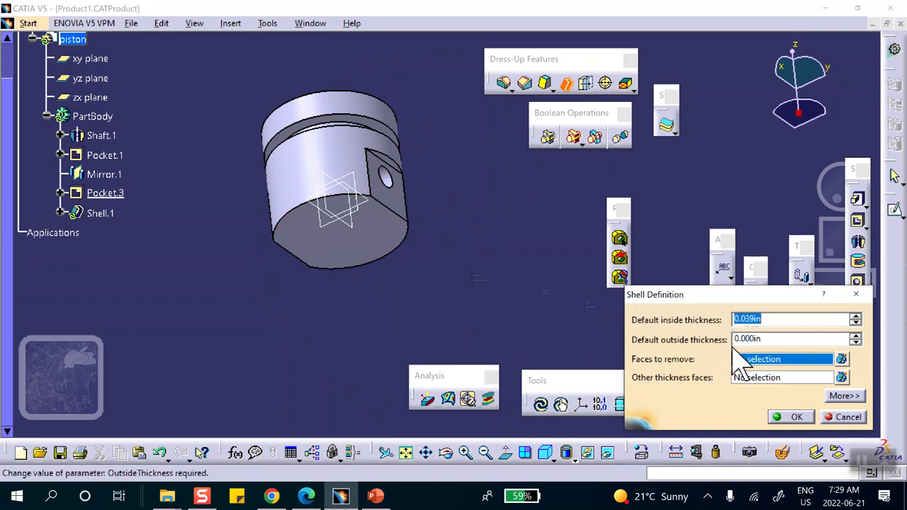
{"action": "left_click", "coordinate": [368, 256]}
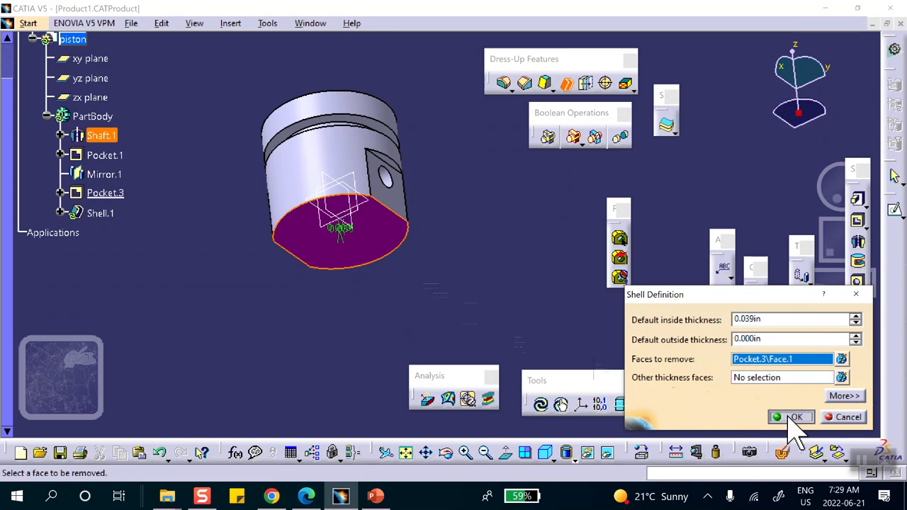
{"action": "left_click", "coordinate": [790, 417]}
- Edit the shell to add the pin hole's cylindrical face to the faces to remove
{"action": "middle_click_drag", "start_coordinate": [443, 298], "coordinate": [400, 174]}
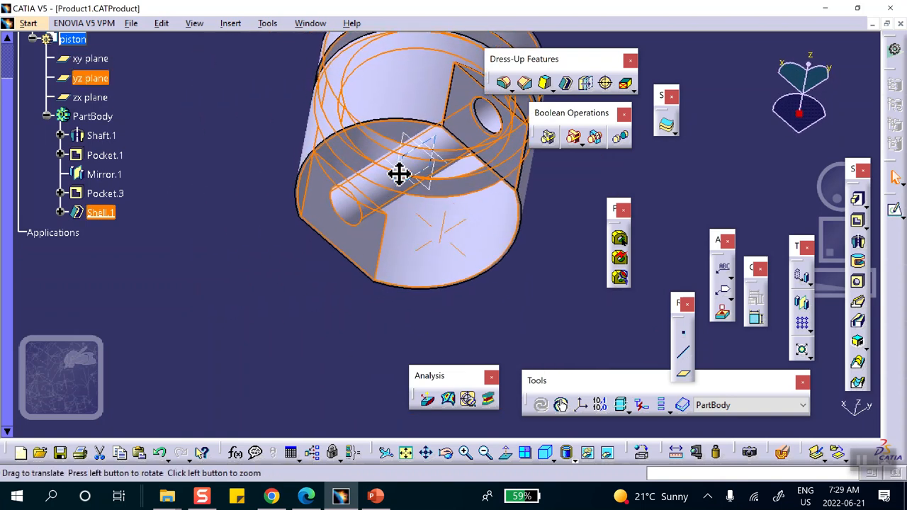
{"action": "left_click", "coordinate": [61, 214]}
{"action": "double_click", "coordinate": [101, 213]}
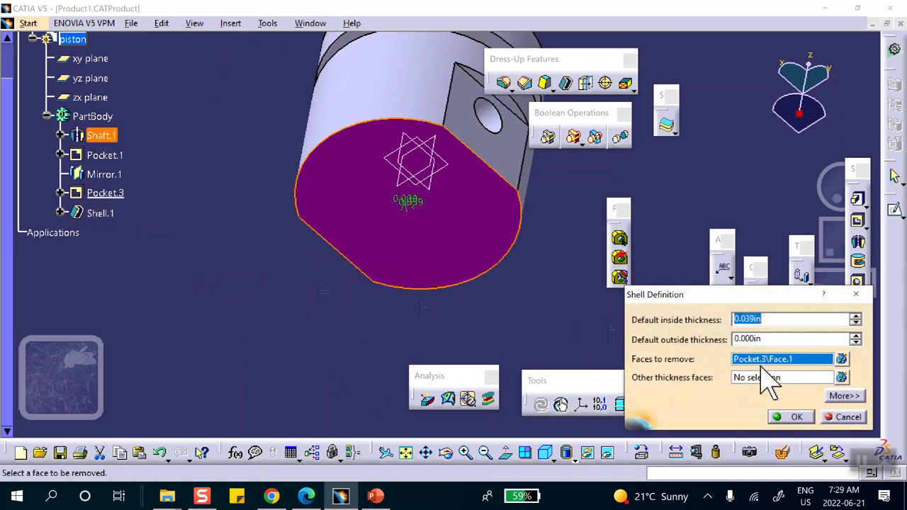
{"action": "left_click", "coordinate": [492, 117]}
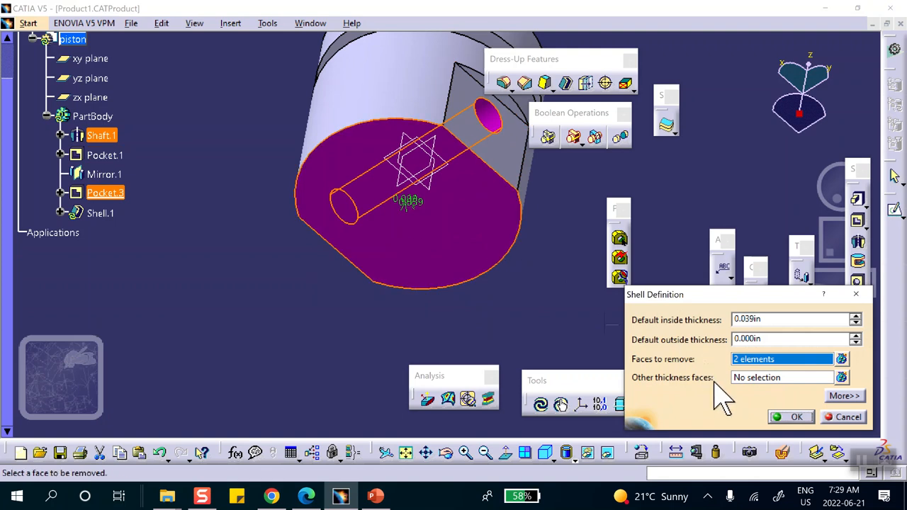
{"action": "left_click", "coordinate": [763, 320]}
{"action": "left_click", "coordinate": [787, 419]}
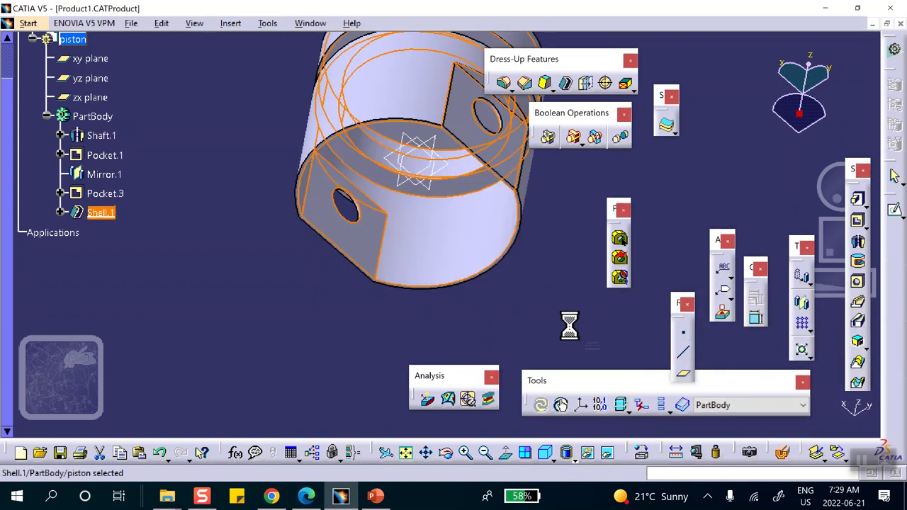
- Activate the top-level Product1 and save it, accepting the save of its other documents
{"action": "middle_click_drag", "start_coordinate": [524, 216], "coordinate": [620, 335]}
{"action": "left_click", "coordinate": [259, 199]}
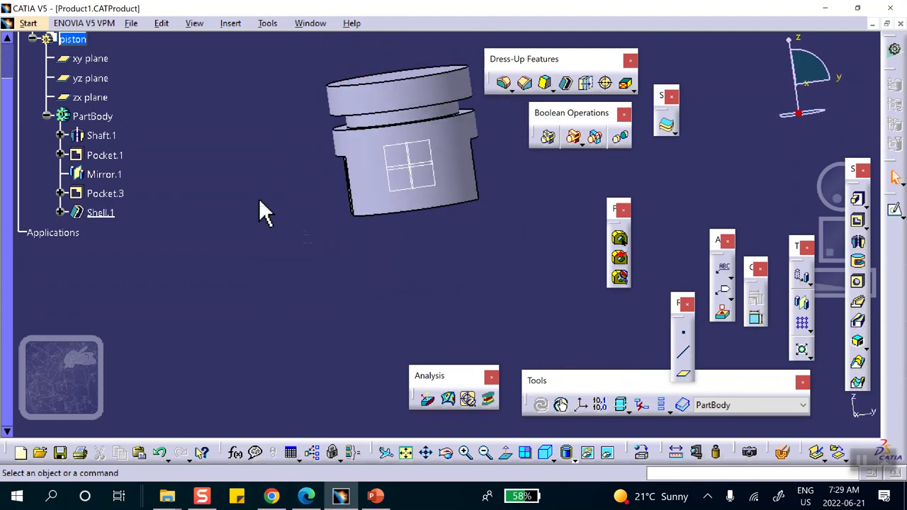
{"action": "scroll", "coordinate": [149, 157], "scroll_direction": "up", "scroll_amount": 3}
{"action": "left_click", "coordinate": [80, 161]}
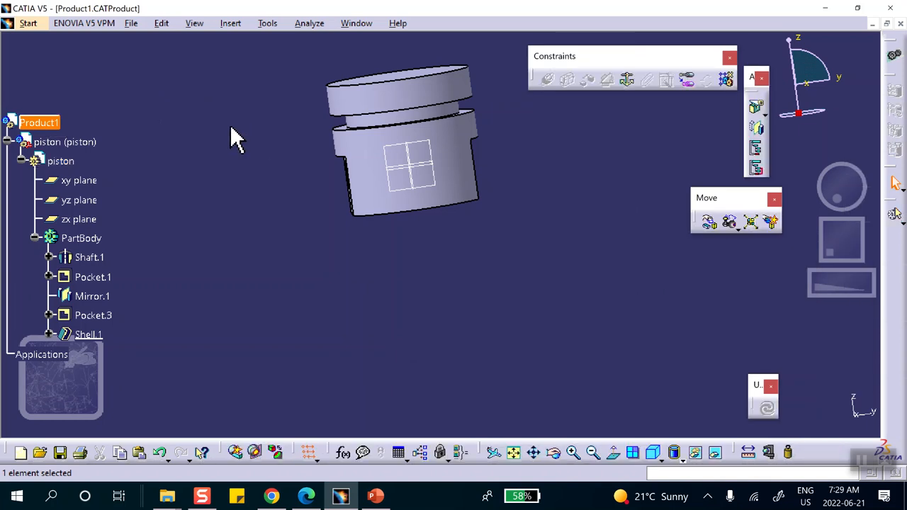
{"action": "scroll", "coordinate": [75, 140], "scroll_direction": "down", "scroll_amount": 2}
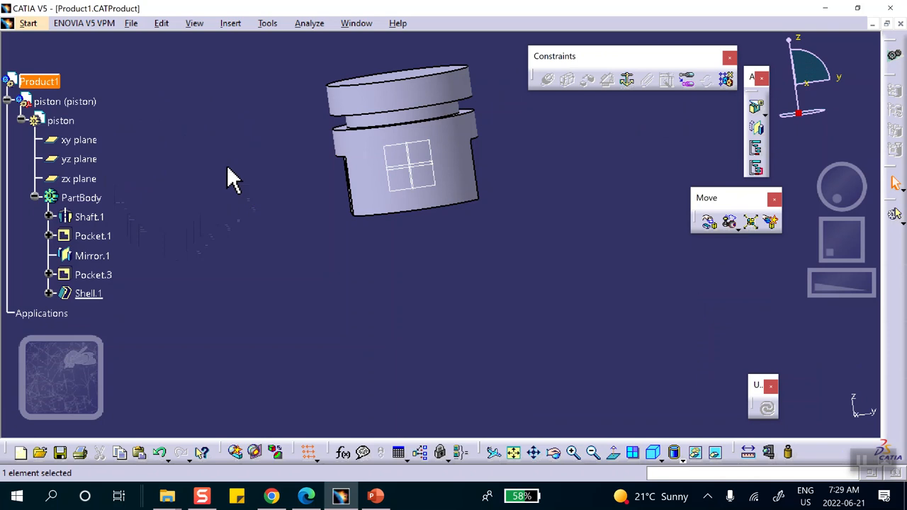
{"action": "left_click", "coordinate": [61, 454]}
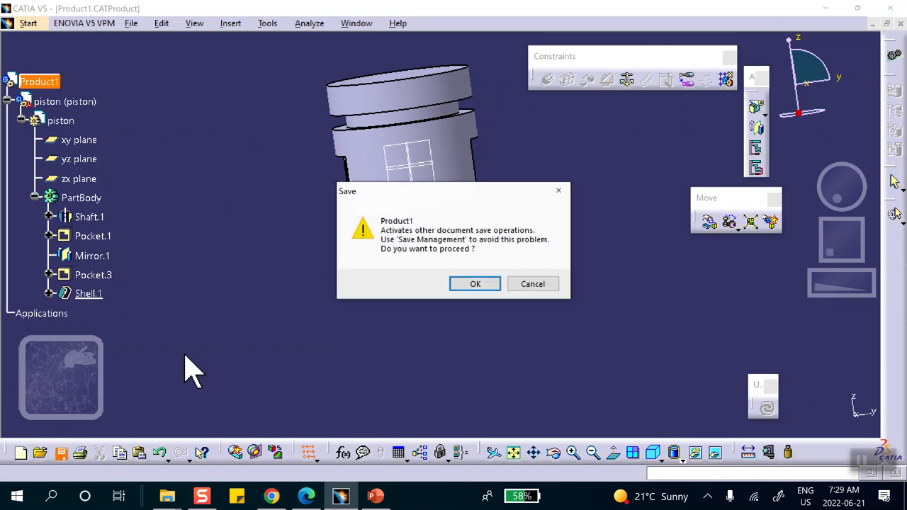
{"action": "left_click", "coordinate": [475, 285]}
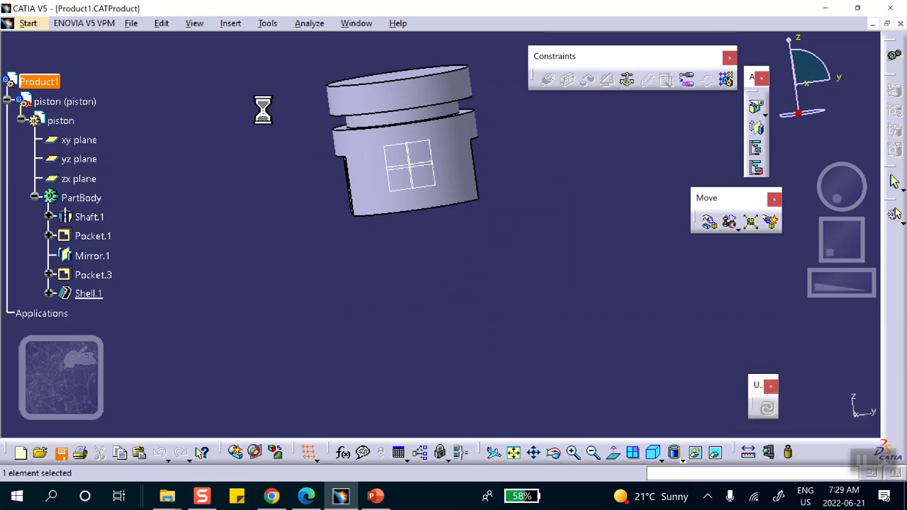
- Insert a new part into Product1, declining to define a new origin point
{"action": "left_click", "coordinate": [230, 24]}
{"action": "left_click", "coordinate": [248, 258]}
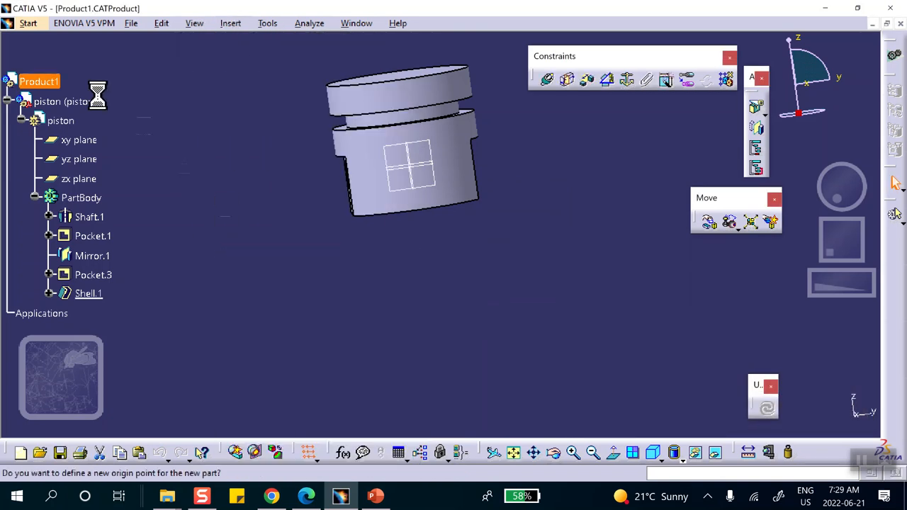
{"action": "left_click", "coordinate": [558, 298]}
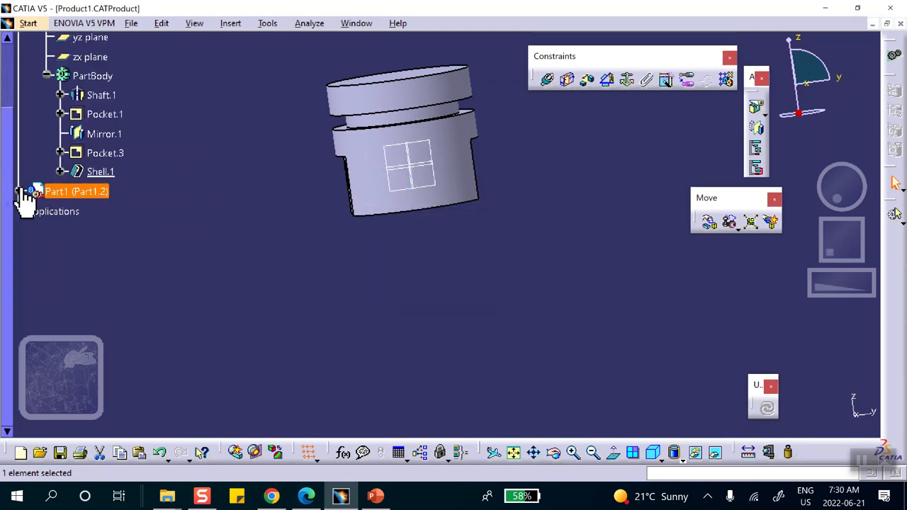
- Set both the instance name and the part number of the new part to pin
{"action": "right_click", "coordinate": [79, 194]}
{"action": "left_click", "coordinate": [122, 250]}
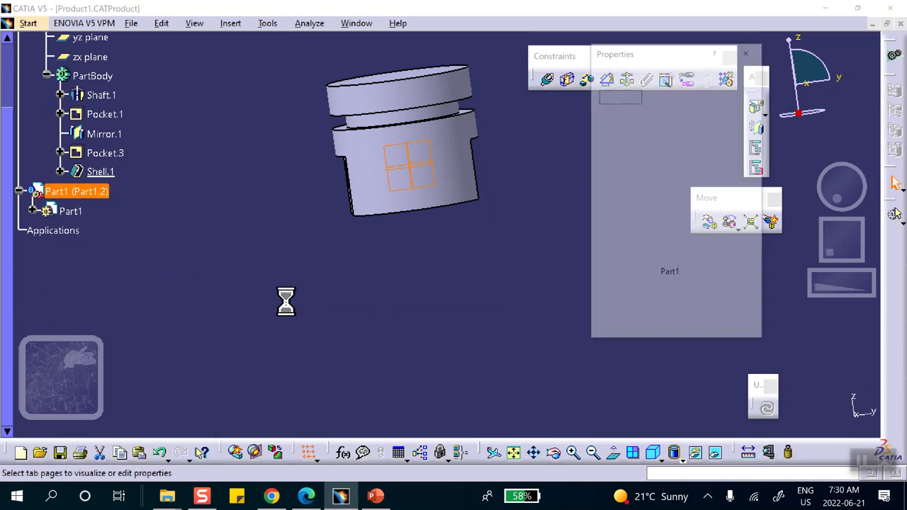
{"action": "double_click", "coordinate": [696, 156]}
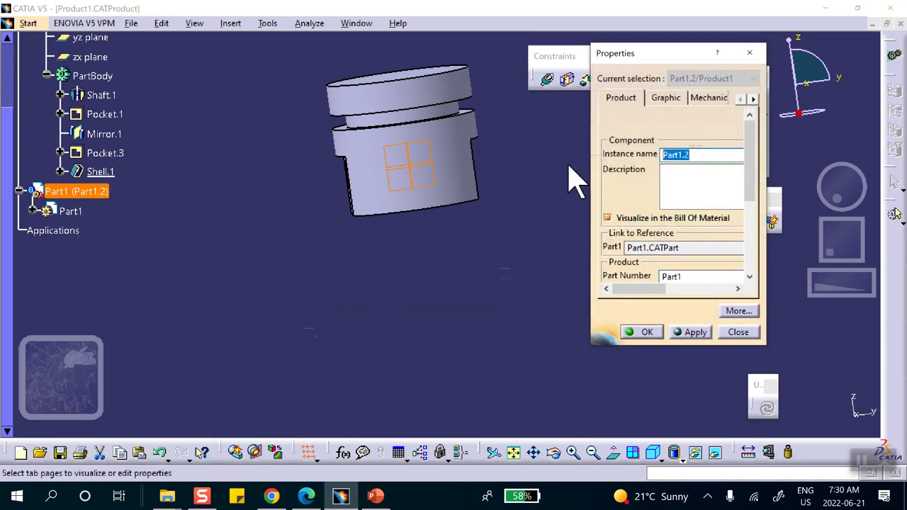
{"action": "double_click", "coordinate": [685, 277]}
{"action": "type", "text": "pin"}
{"action": "left_click", "coordinate": [647, 334]}
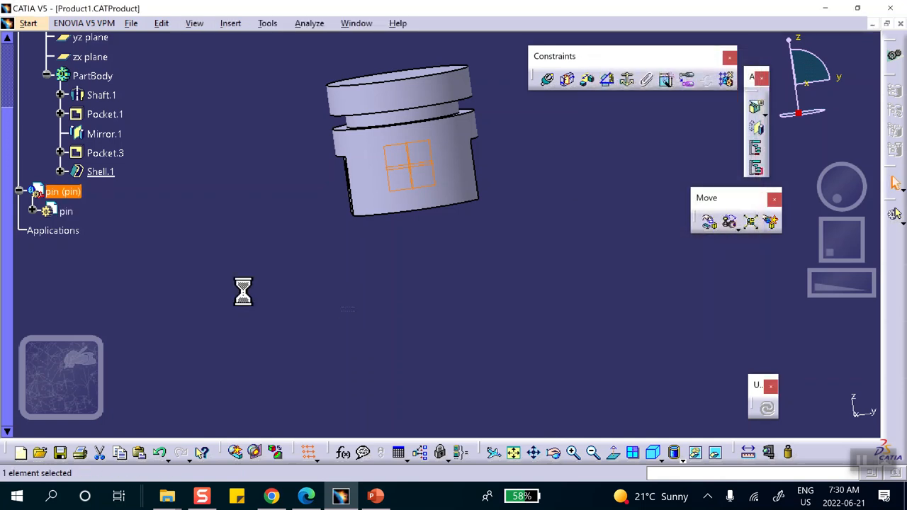
- Activate the pin part for editing and open a sketch on its zx plane
{"action": "left_click", "coordinate": [71, 212]}
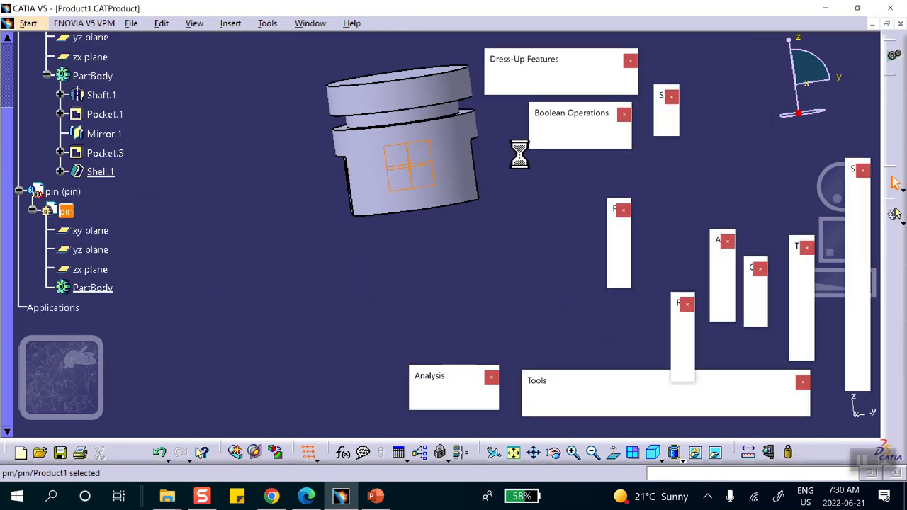
{"action": "middle_click_drag", "start_coordinate": [517, 162], "coordinate": [495, 257]}
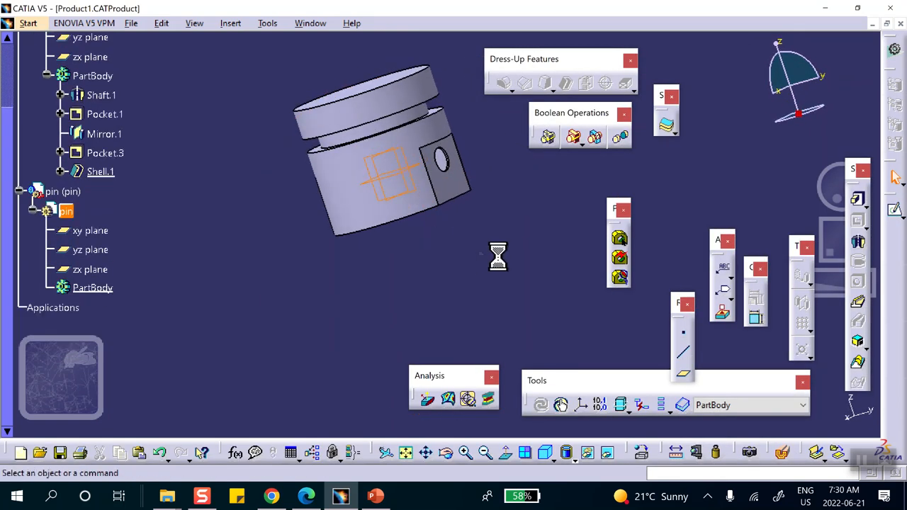
{"action": "left_click", "coordinate": [391, 191]}
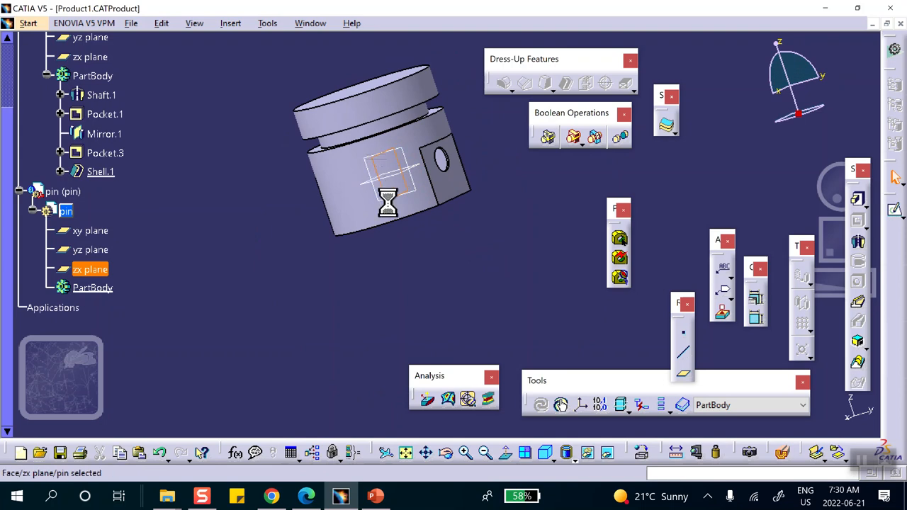
{"action": "left_click", "coordinate": [889, 205]}
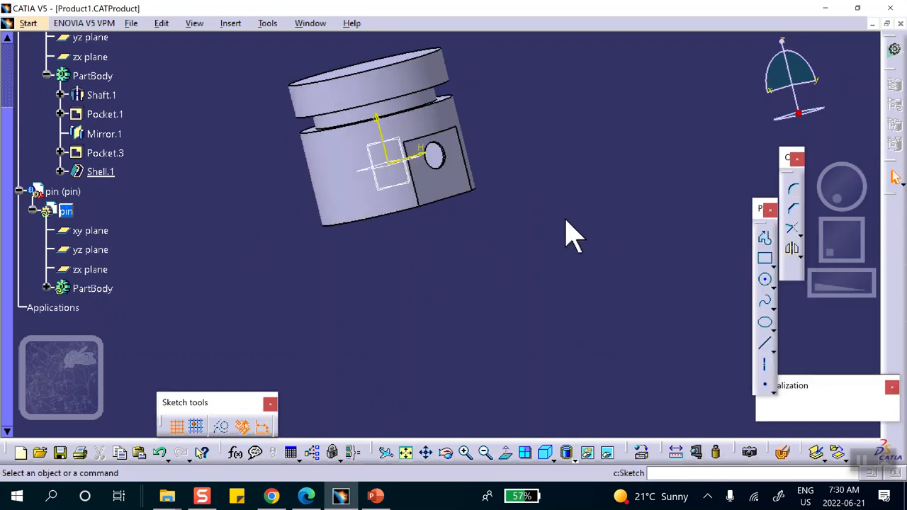
- Project the circular edge of the piston's pin hole into the pin sketch, and exit the sketch
{"action": "mouse_move", "coordinate": [448, 56]}
{"action": "middle_mouse_down"}
{"action": "mouse_move", "coordinate": [421, 134]}
{"action": "mouse_move", "coordinate": [427, 39]}
{"action": "middle_mouse_up"}
{"action": "left_click", "coordinate": [793, 270]}
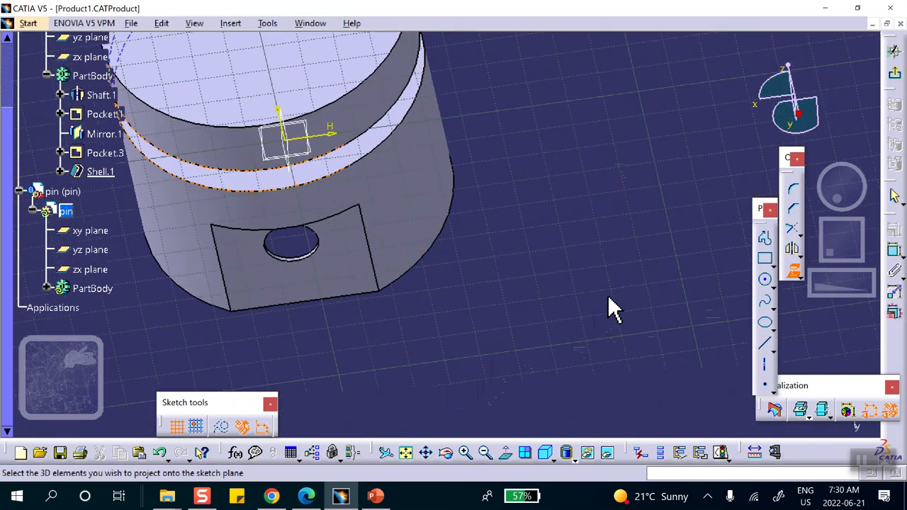
{"action": "left_click", "coordinate": [792, 270]}
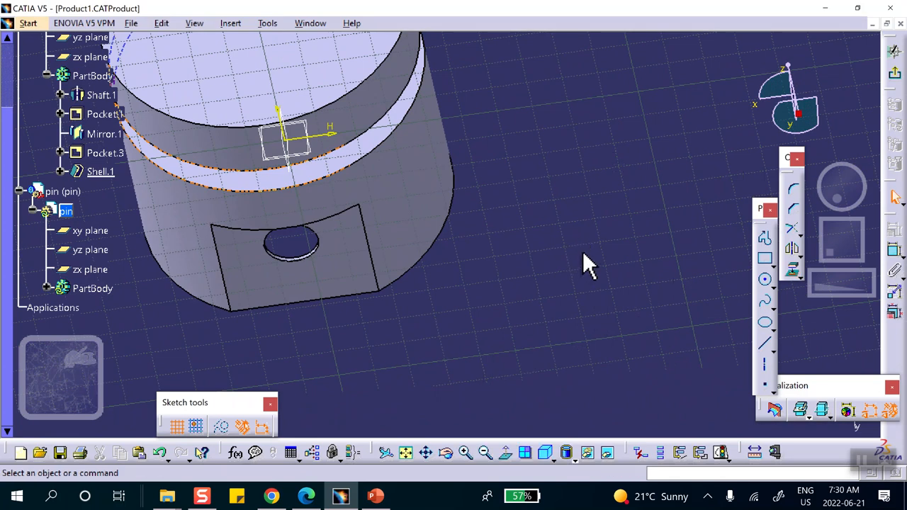
{"action": "middle_click_drag", "start_coordinate": [622, 245], "coordinate": [550, 188]}
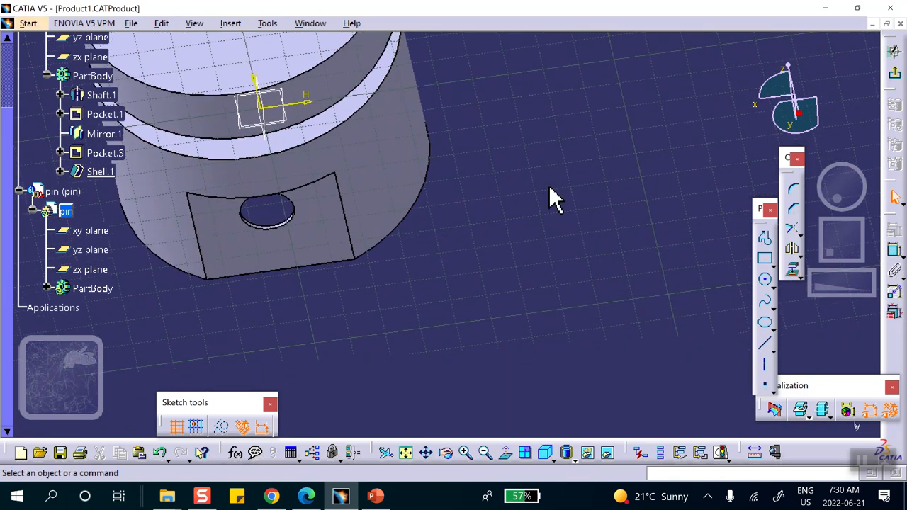
{"action": "left_click", "coordinate": [792, 272]}
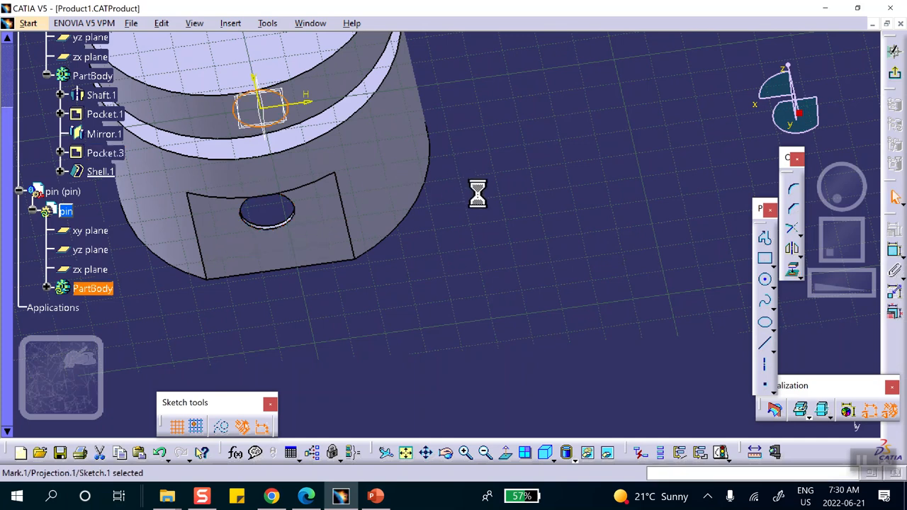
{"action": "left_click", "coordinate": [895, 73]}
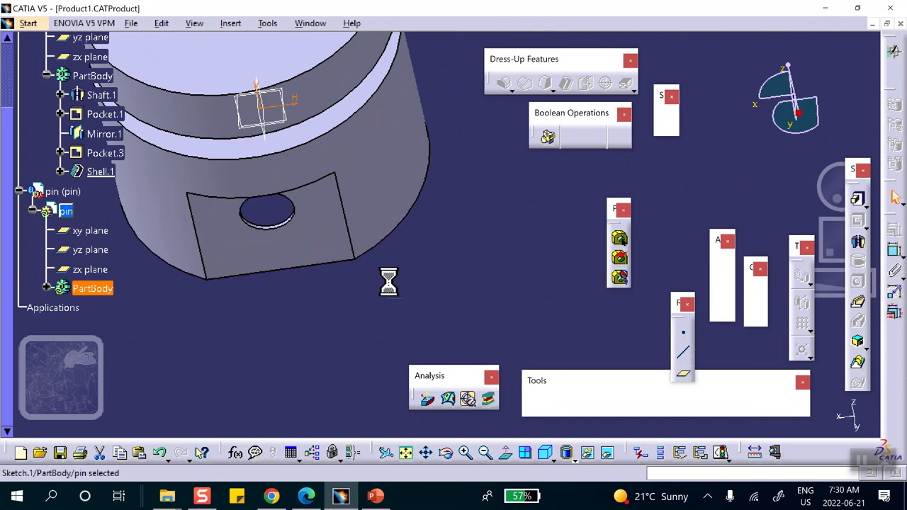
- Pad the projected circle with mirrored extent selected and an Up to plane limit at the piston's flat pocket face
{"action": "mouse_move", "coordinate": [385, 150]}
{"action": "middle_mouse_down"}
{"action": "mouse_move", "coordinate": [381, 211]}
{"action": "mouse_move", "coordinate": [464, 144]}
{"action": "mouse_move", "coordinate": [509, 240]}
{"action": "middle_mouse_up"}
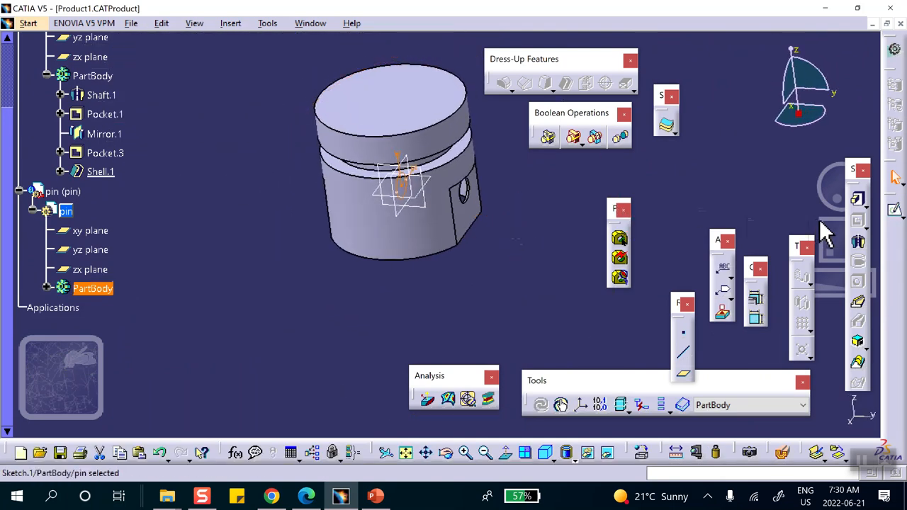
{"action": "left_click", "coordinate": [856, 201]}
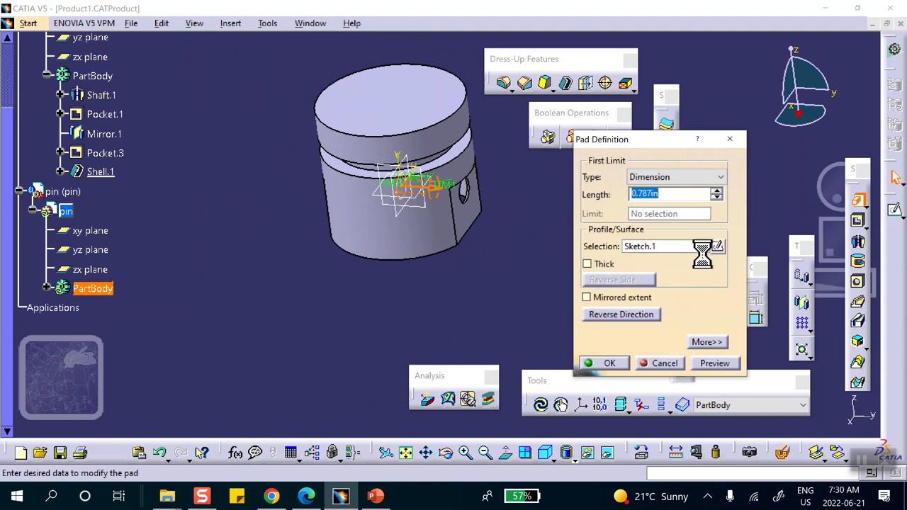
{"action": "left_click", "coordinate": [587, 298]}
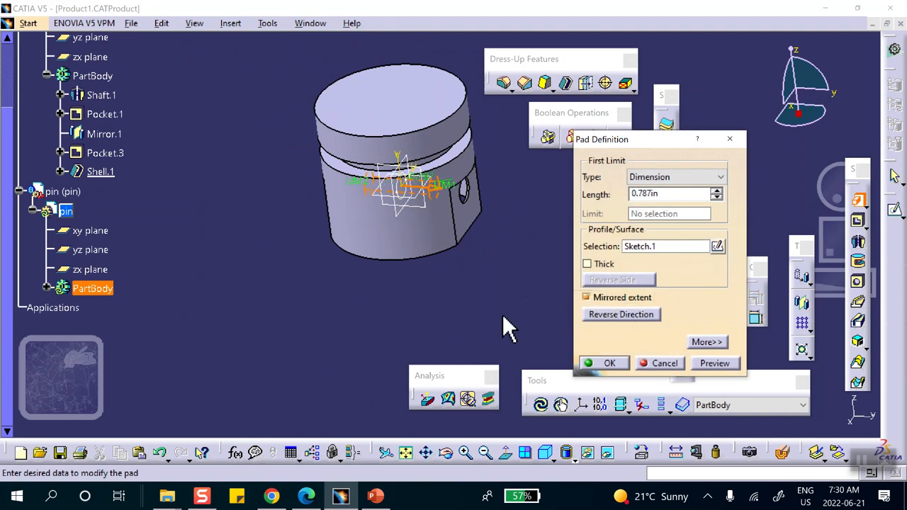
{"action": "left_click", "coordinate": [661, 179]}
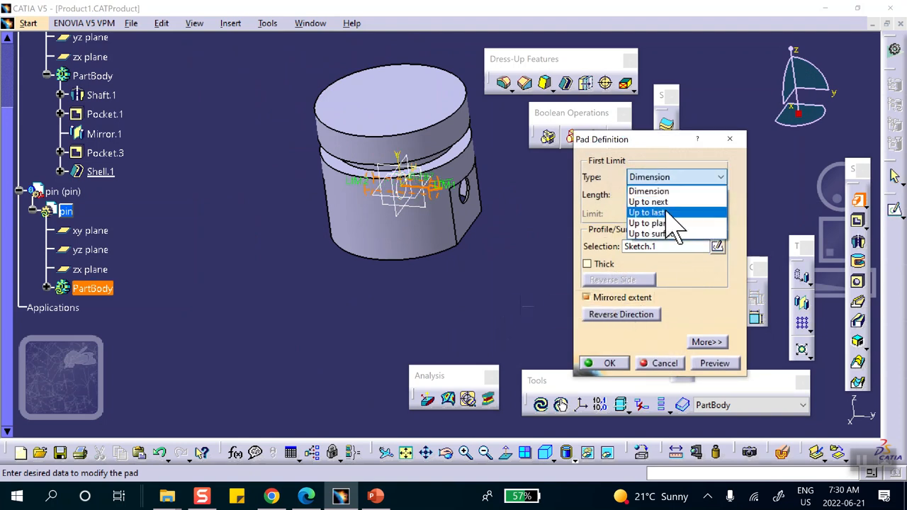
{"action": "left_click", "coordinate": [659, 222]}
{"action": "left_click", "coordinate": [488, 231]}
{"action": "left_click", "coordinate": [610, 363]}
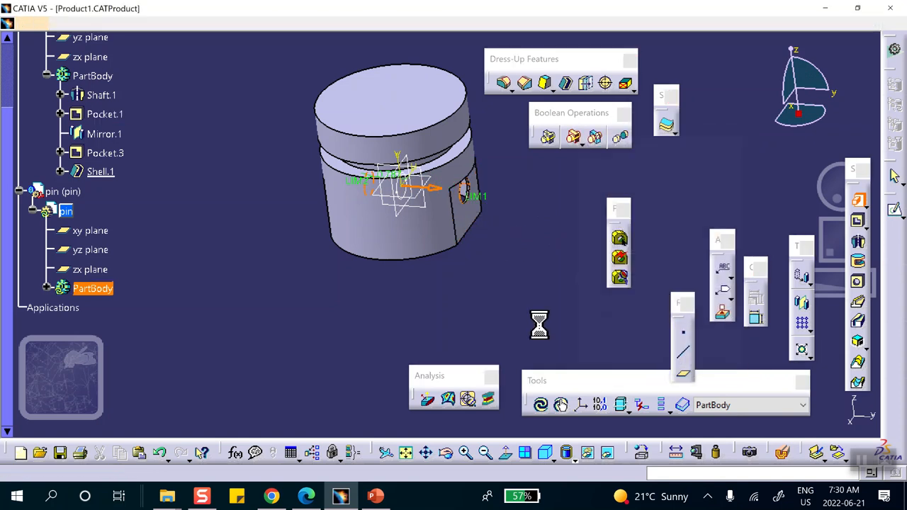
- Edit the pin's pad so its second limit is Up to plane at the piston's opposite flat pocket face
{"action": "middle_click_drag", "start_coordinate": [360, 275], "coordinate": [376, 228]}
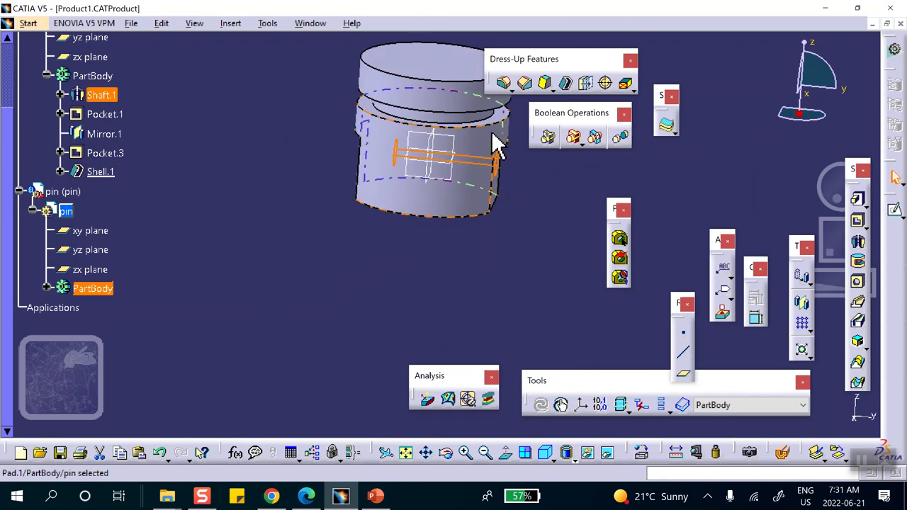
{"action": "left_click", "coordinate": [46, 289]}
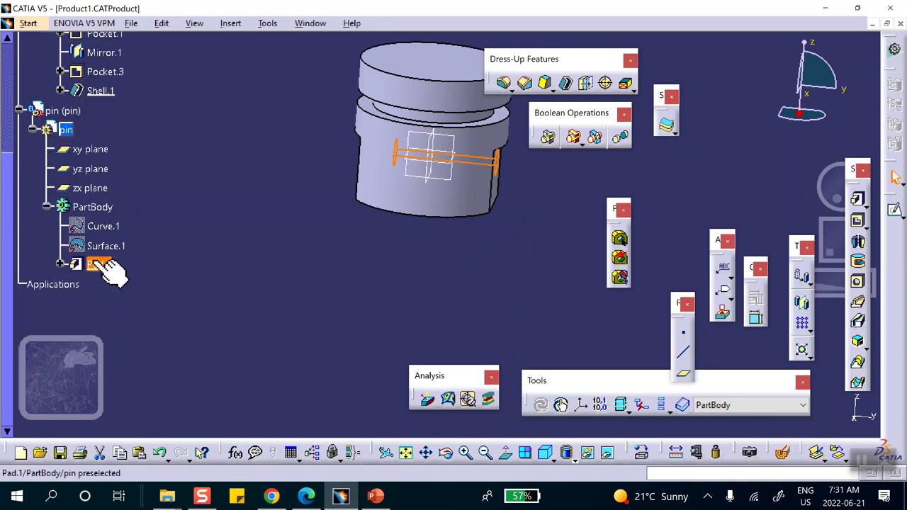
{"action": "double_click", "coordinate": [98, 264]}
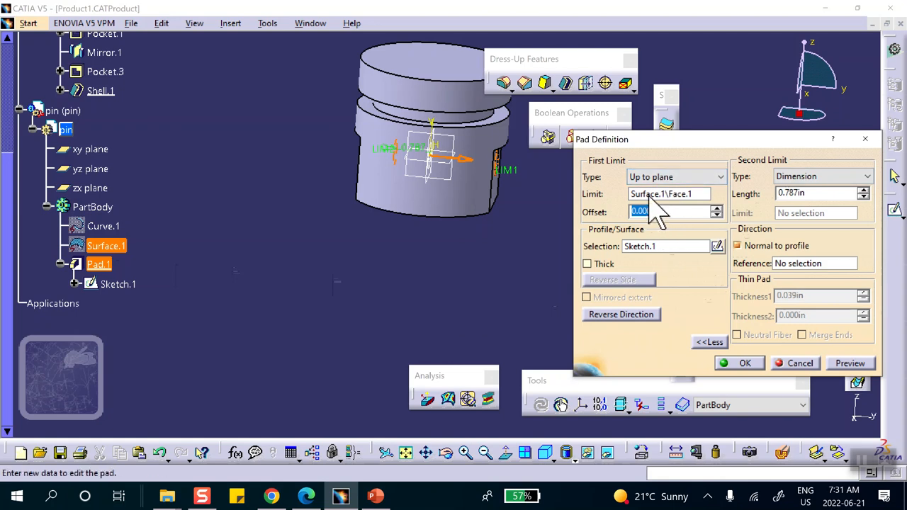
{"action": "left_click", "coordinate": [814, 178]}
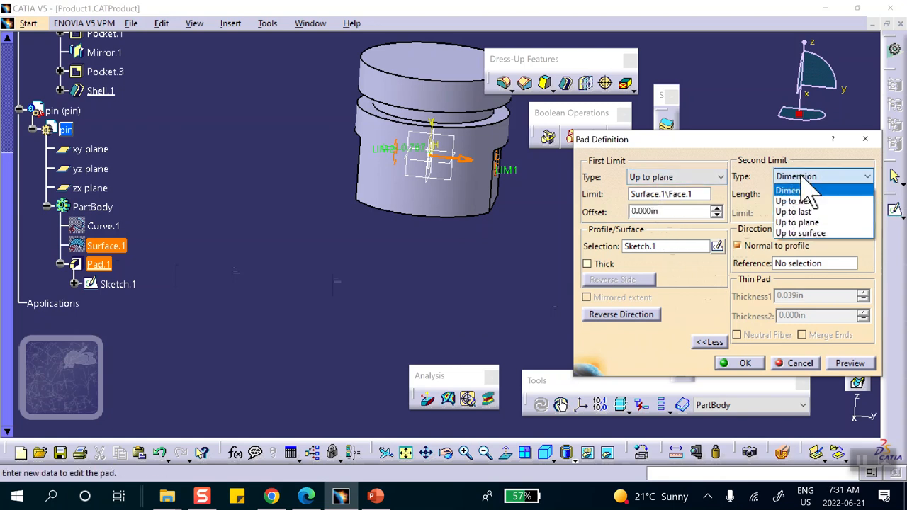
{"action": "left_click", "coordinate": [815, 223]}
{"action": "middle_click_drag", "start_coordinate": [274, 188], "coordinate": [401, 209]}
{"action": "left_click", "coordinate": [450, 214]}
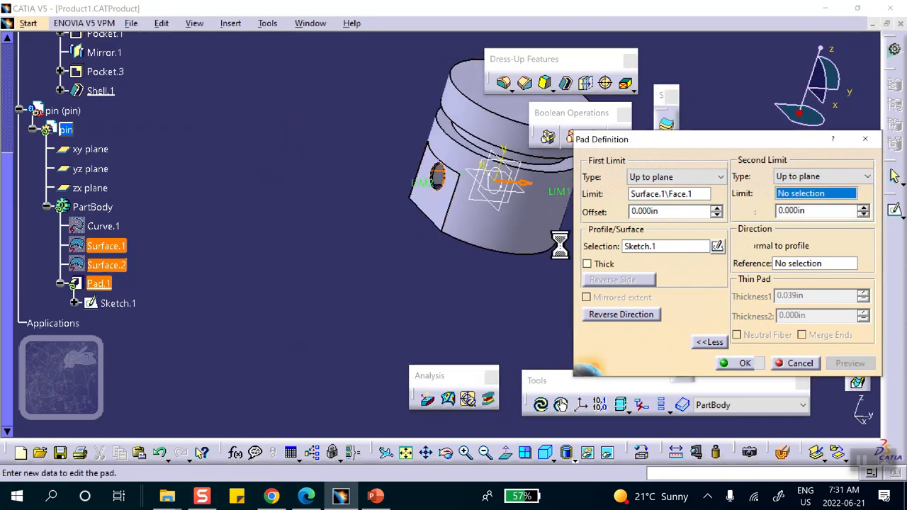
{"action": "left_click", "coordinate": [746, 364]}
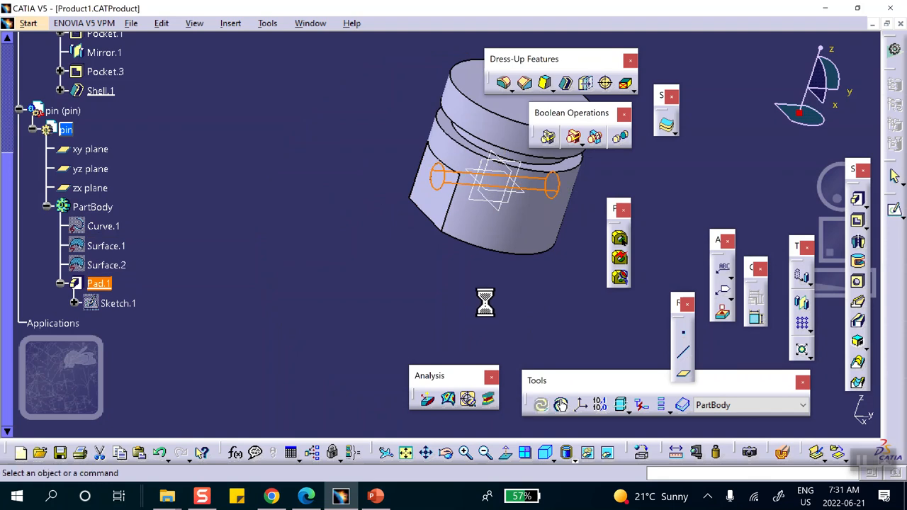
- Return to the top-level Product1 assembly and save it
{"action": "middle_click_drag", "start_coordinate": [527, 297], "coordinate": [433, 269]}
{"action": "middle_click_drag", "start_coordinate": [230, 180], "coordinate": [243, 207]}
{"action": "scroll", "coordinate": [168, 172], "scroll_direction": "up", "scroll_amount": 5}
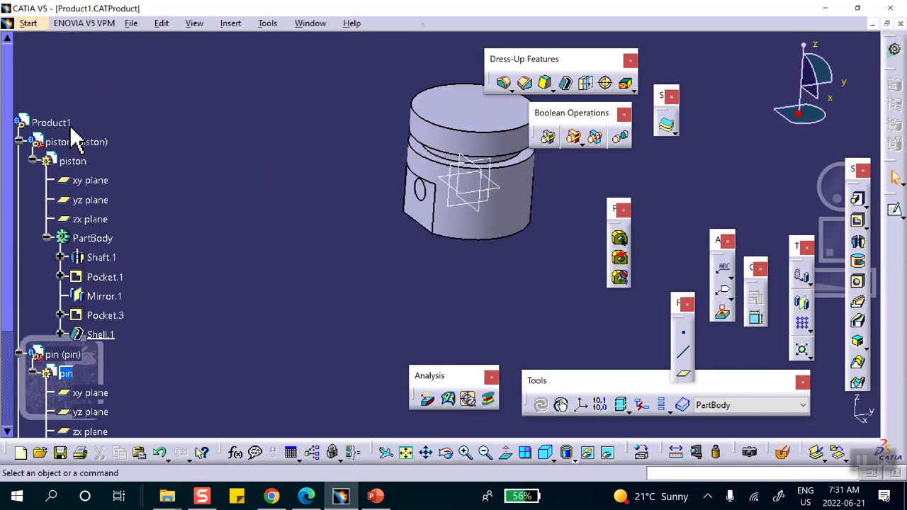
{"action": "left_click", "coordinate": [50, 123]}
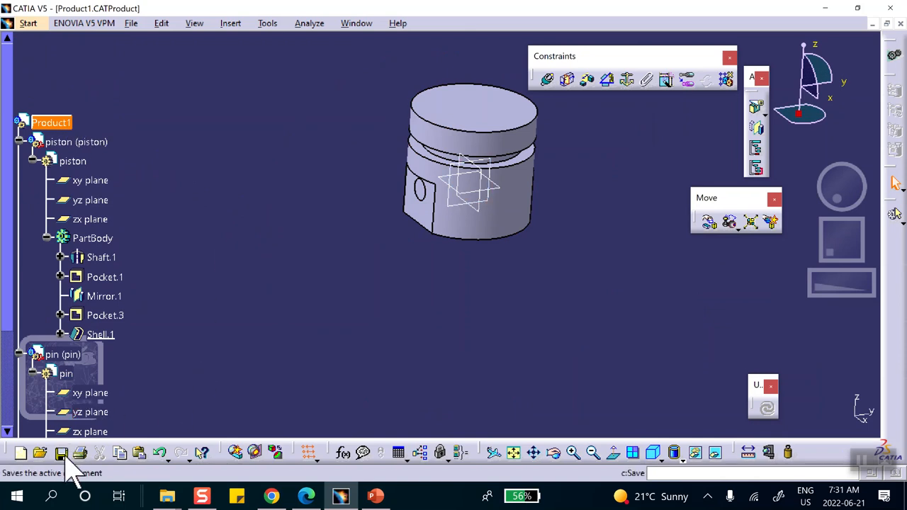
{"action": "left_click", "coordinate": [476, 283]}
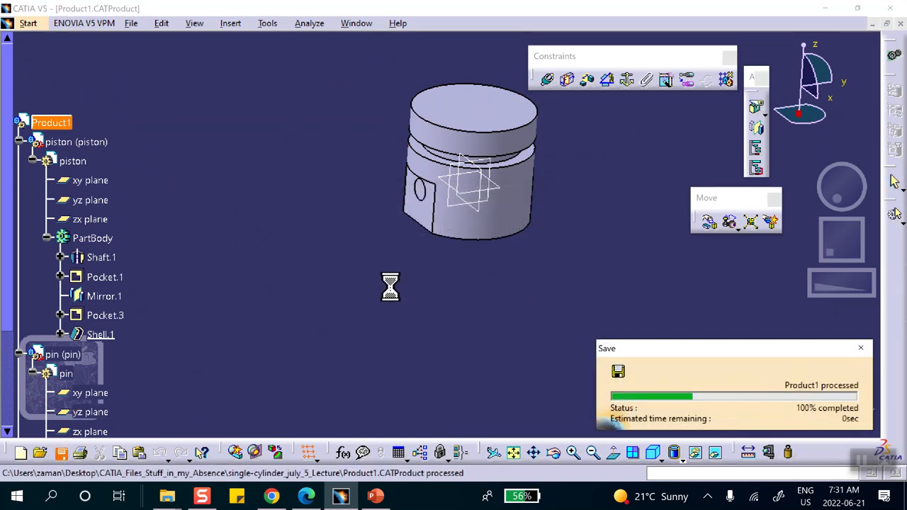
- Insert a new part into Product1 without defining a new origin point
{"action": "left_click", "coordinate": [230, 23]}
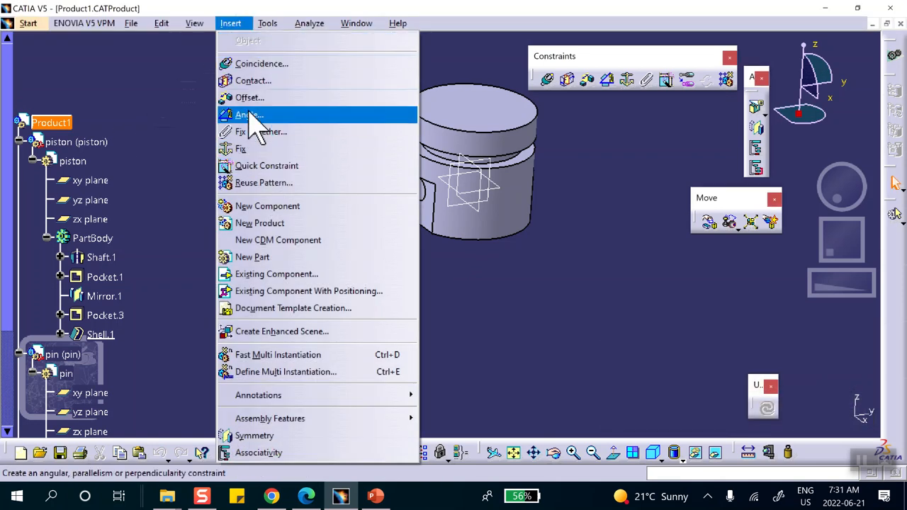
{"action": "left_click", "coordinate": [259, 256]}
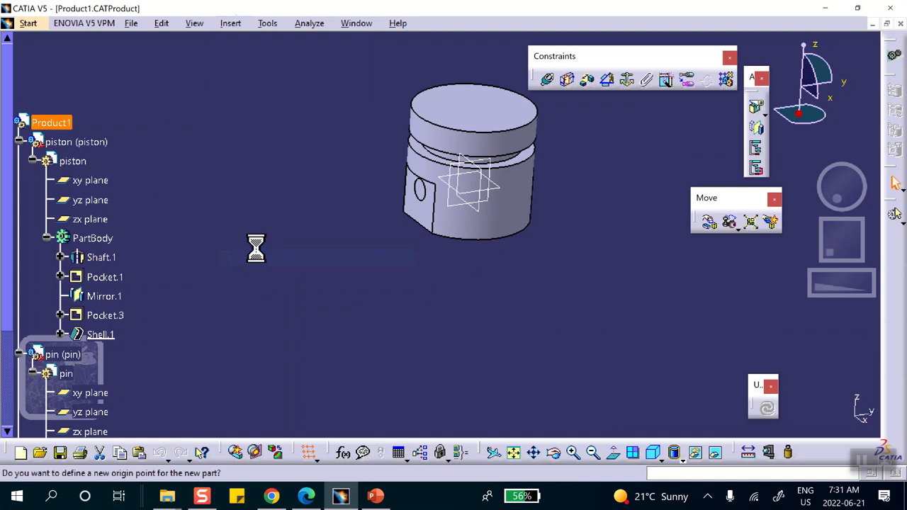
{"action": "left_click", "coordinate": [558, 298]}
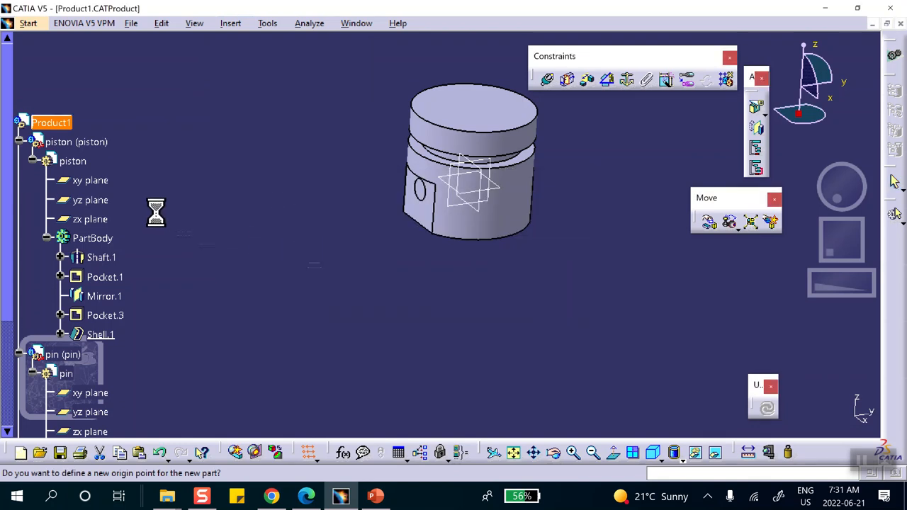
{"action": "scroll", "coordinate": [117, 159], "scroll_direction": "down", "scroll_amount": 2}
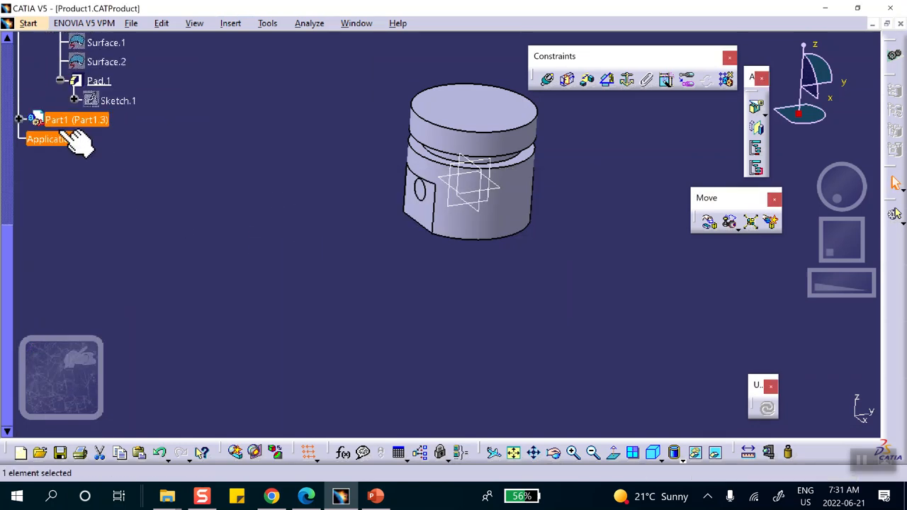
- Set both the part number and the instance name of the newly inserted part to conrod
{"action": "left_click", "coordinate": [19, 120]}
{"action": "right_click", "coordinate": [69, 121]}
{"action": "left_click", "coordinate": [114, 182]}
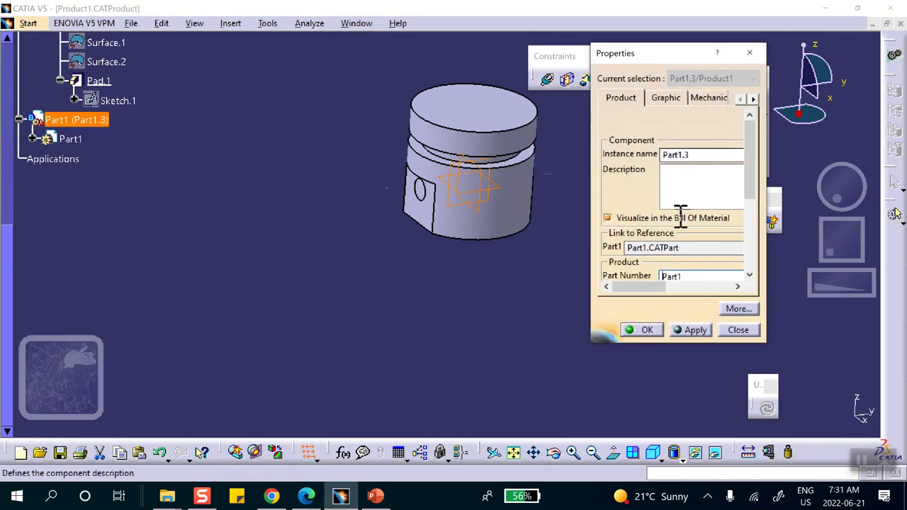
{"action": "double_click", "coordinate": [695, 276]}
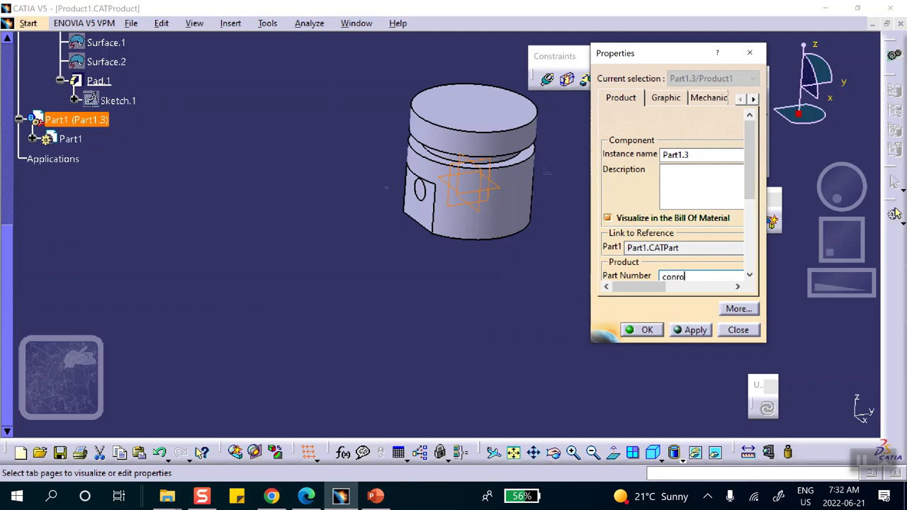
{"action": "double_click", "coordinate": [695, 156]}
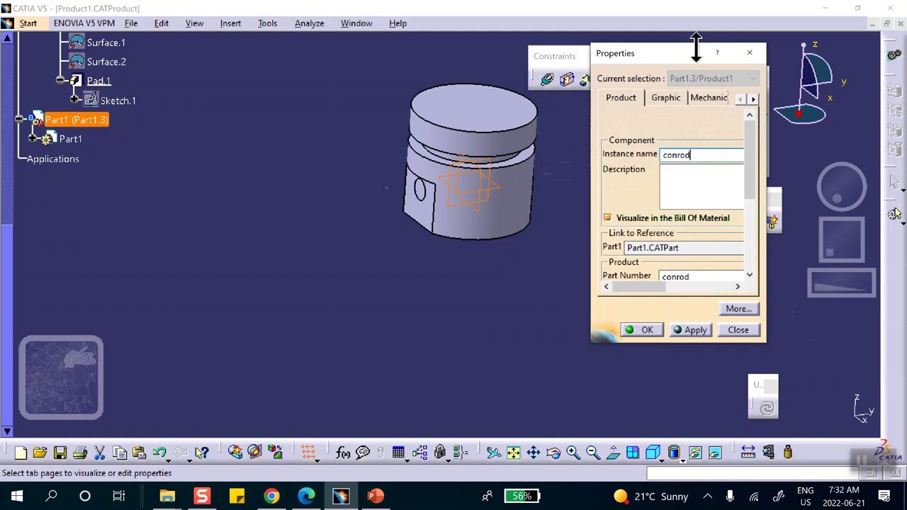
{"action": "left_click", "coordinate": [645, 331]}
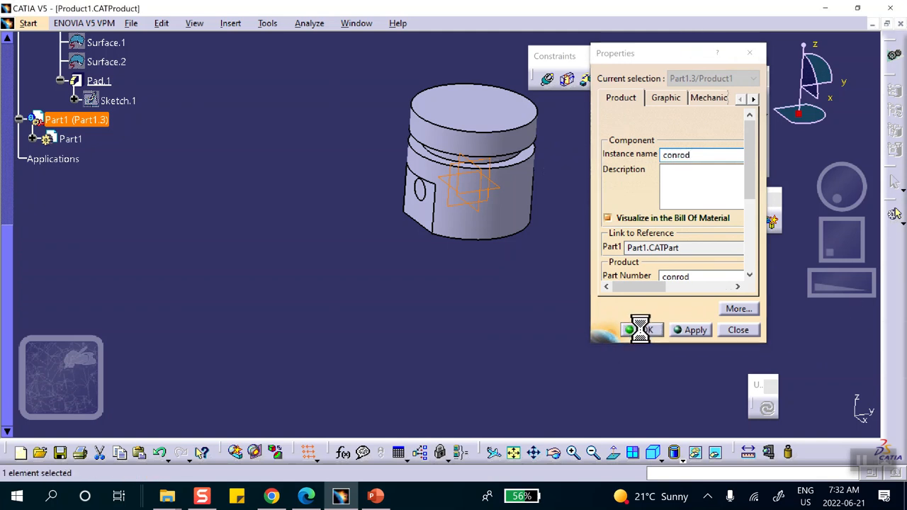
- Activate the conrod part for editing and open a sketch on its zx plane
{"action": "double_click", "coordinate": [91, 142]}
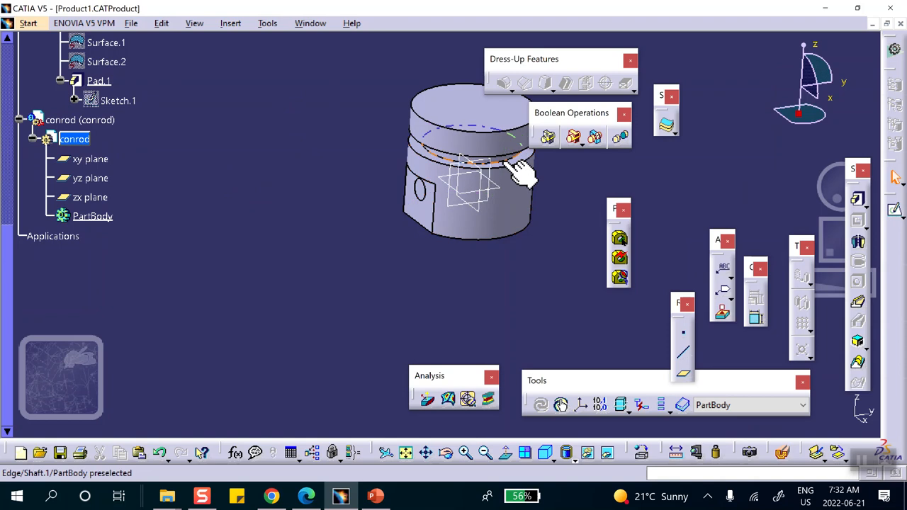
{"action": "left_click", "coordinate": [488, 177]}
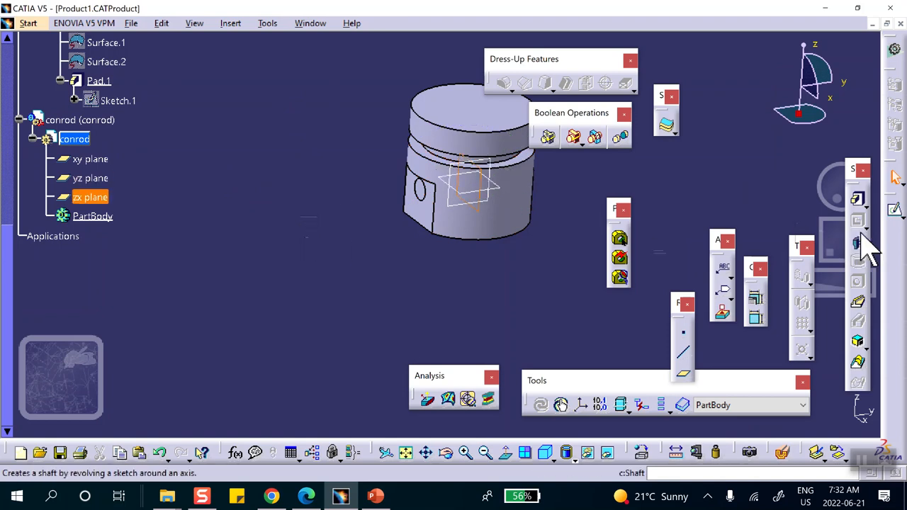
{"action": "left_click", "coordinate": [895, 213]}
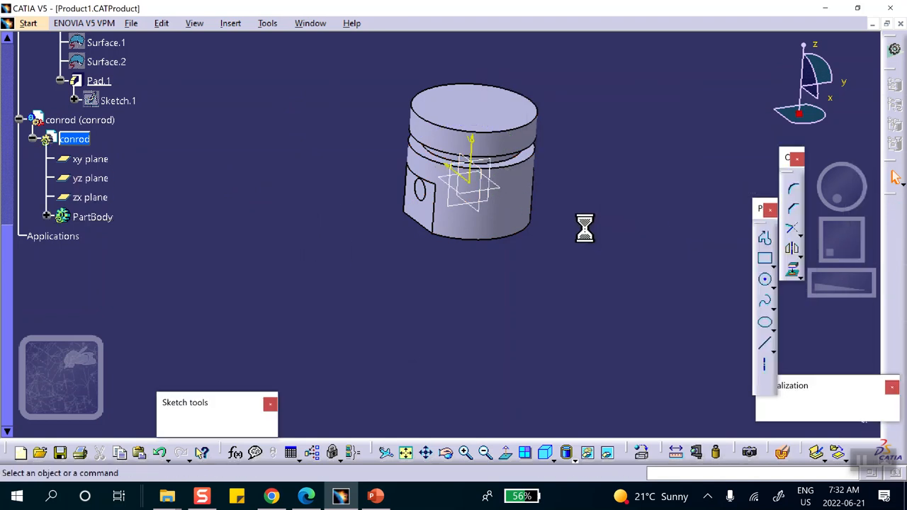
- Project the circular edge at the piston's pin hole into the conrod sketch and face the sketch plane
{"action": "mouse_move", "coordinate": [553, 121]}
{"action": "middle_mouse_down"}
{"action": "mouse_move", "coordinate": [507, 146]}
{"action": "mouse_move", "coordinate": [518, 166]}
{"action": "middle_mouse_up"}
{"action": "left_click", "coordinate": [793, 270]}
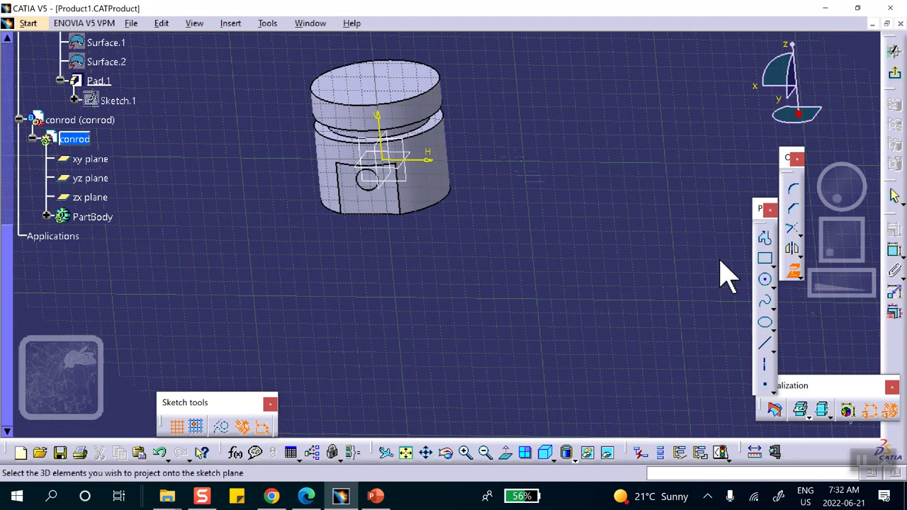
{"action": "left_click", "coordinate": [380, 190]}
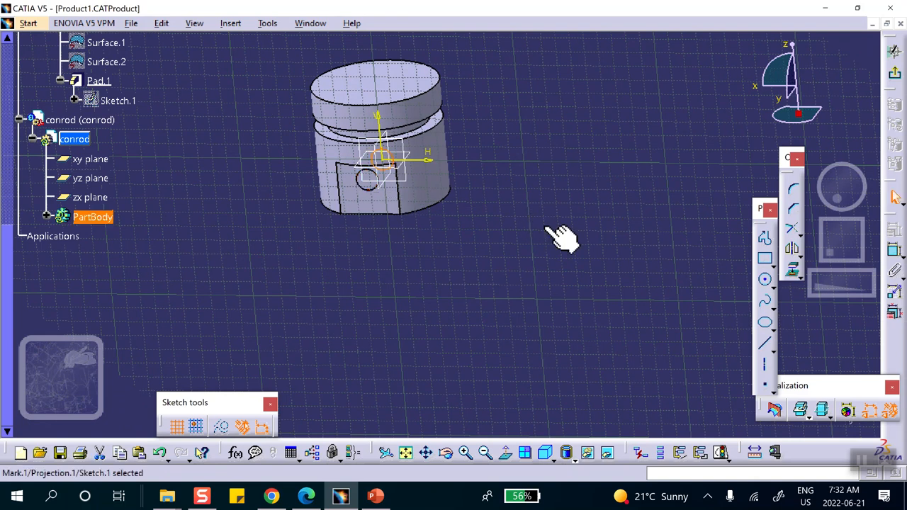
{"action": "left_click", "coordinate": [510, 460]}
{"action": "mouse_move", "coordinate": [531, 166]}
{"action": "middle_mouse_down"}
{"action": "mouse_move", "coordinate": [513, 216]}
{"action": "mouse_move", "coordinate": [506, 178]}
{"action": "mouse_move", "coordinate": [510, 227]}
{"action": "mouse_move", "coordinate": [522, 178]}
{"action": "mouse_move", "coordinate": [541, 155]}
{"action": "middle_mouse_up"}
{"action": "middle_click_drag", "start_coordinate": [485, 201], "coordinate": [475, 213]}
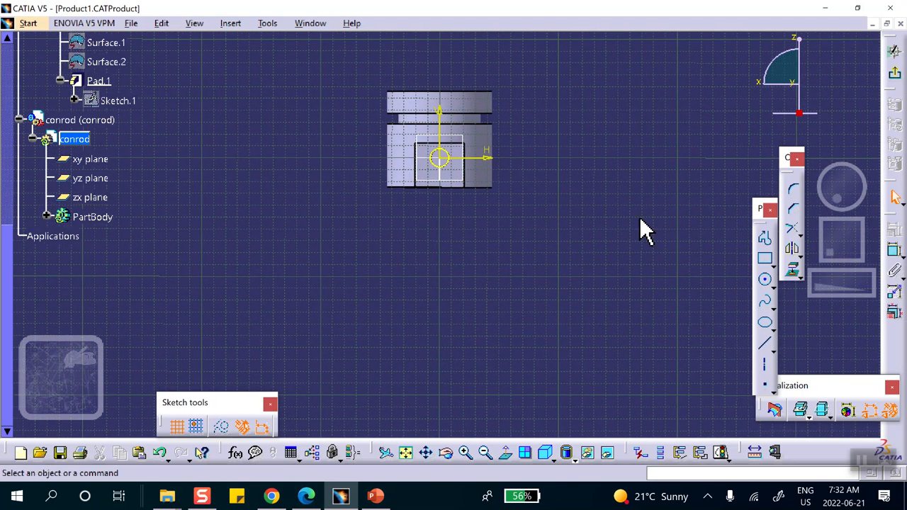
- Sketch a tapered rod profile about 5.1 in long, with tangent arcs of about 0.5 in radius around the pin and 0.83 in at the lower end
{"action": "left_click", "coordinate": [767, 240]}
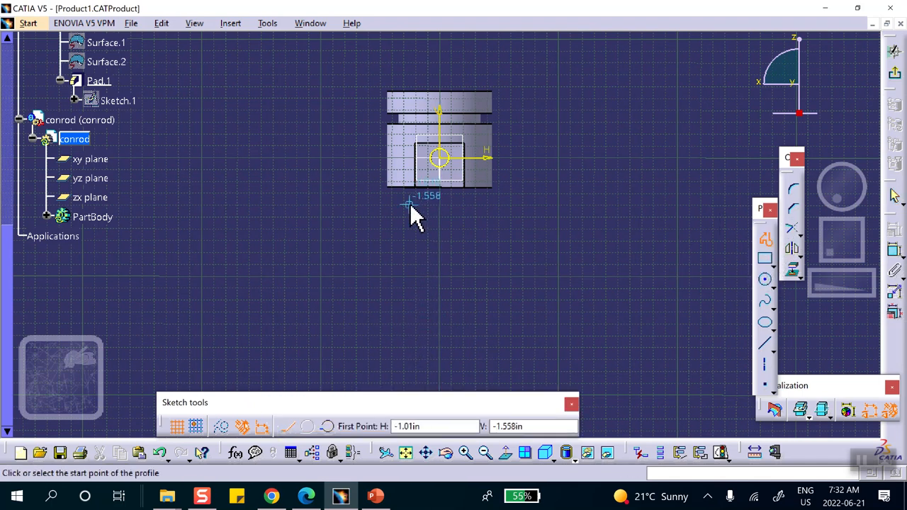
{"action": "middle_click_drag", "start_coordinate": [453, 213], "coordinate": [456, 161], "text": "ctrl"}
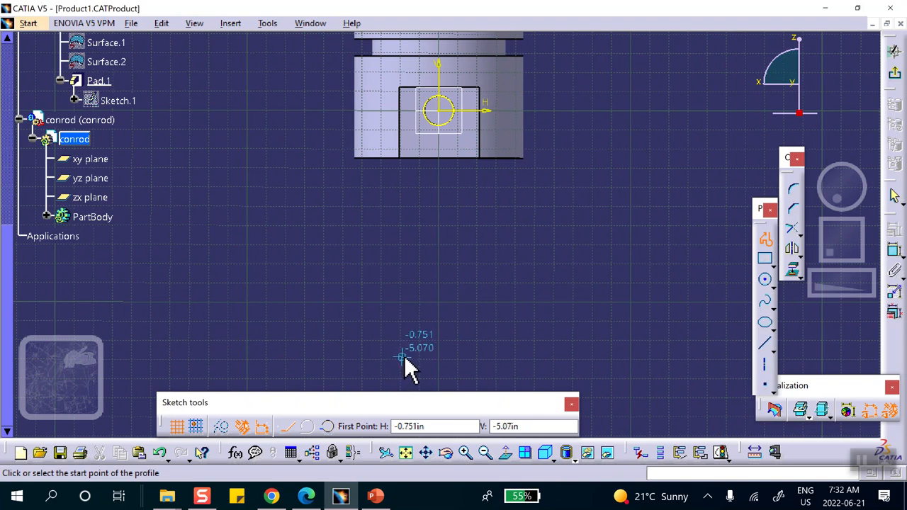
{"action": "left_click", "coordinate": [407, 358]}
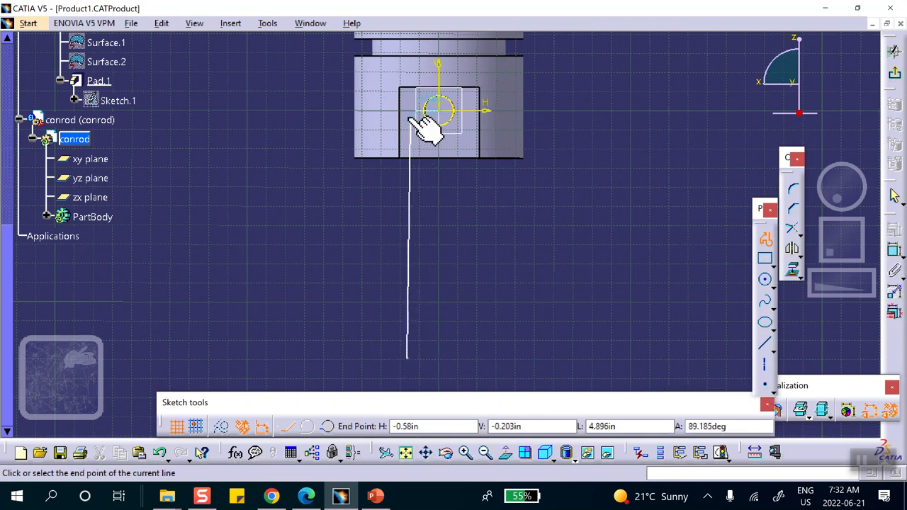
{"action": "left_click", "coordinate": [434, 92]}
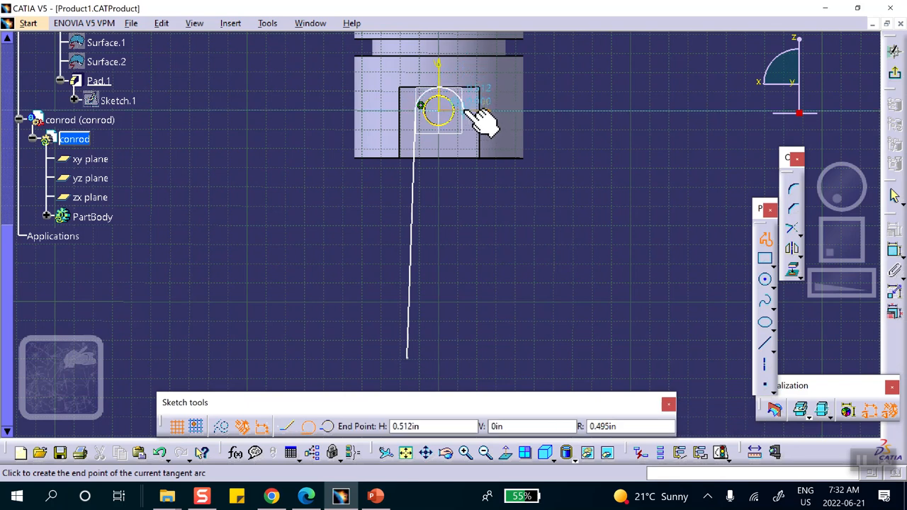
{"action": "left_click", "coordinate": [469, 106]}
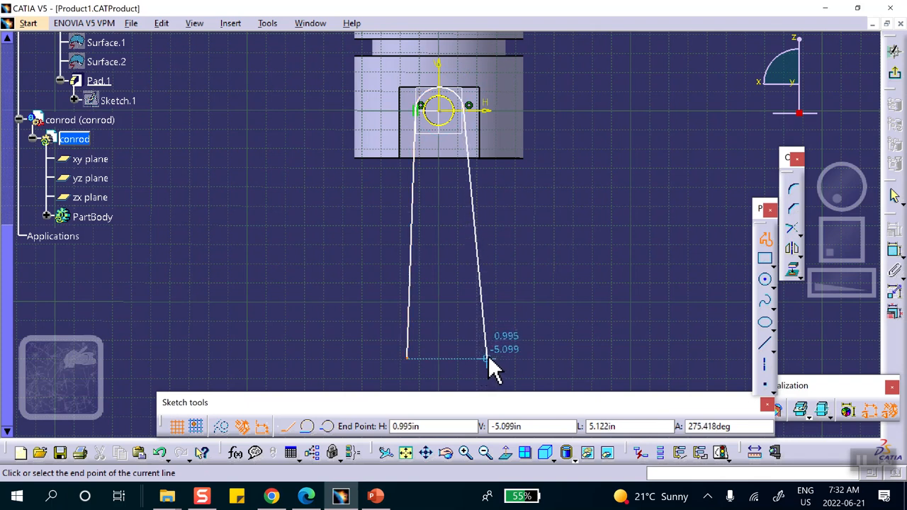
{"action": "left_click_drag", "start_coordinate": [488, 358], "coordinate": [436, 368]}
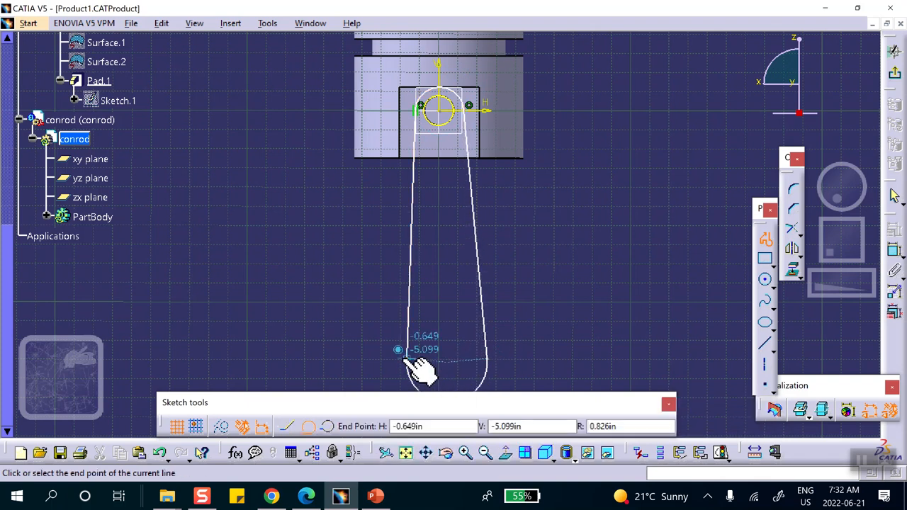
{"action": "left_click", "coordinate": [406, 359]}
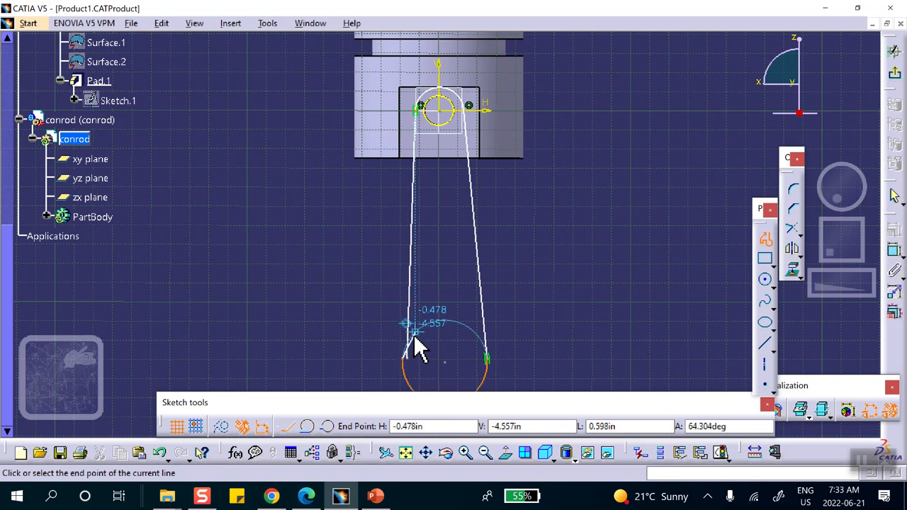
{"action": "mouse_move", "coordinate": [425, 302]}
{"action": "middle_mouse_down"}
{"action": "mouse_move", "coordinate": [428, 249]}
{"action": "mouse_move", "coordinate": [429, 272]}
{"action": "middle_mouse_up"}
{"action": "left_click", "coordinate": [427, 300]}
{"action": "key", "text": "Escape"}
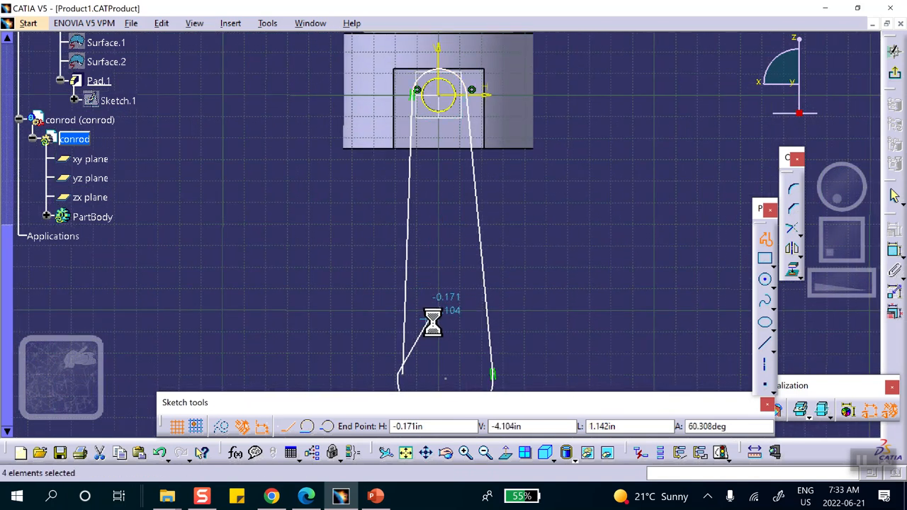
- Close the gap in the rod profile with a coincidence constraint between the open ends of the side line and the lower arc
{"action": "mouse_move", "coordinate": [430, 319]}
{"action": "middle_mouse_down"}
{"action": "mouse_move", "coordinate": [409, 274]}
{"action": "mouse_move", "coordinate": [401, 227]}
{"action": "mouse_move", "coordinate": [407, 192]}
{"action": "middle_mouse_up"}
{"action": "left_click", "coordinate": [603, 189]}
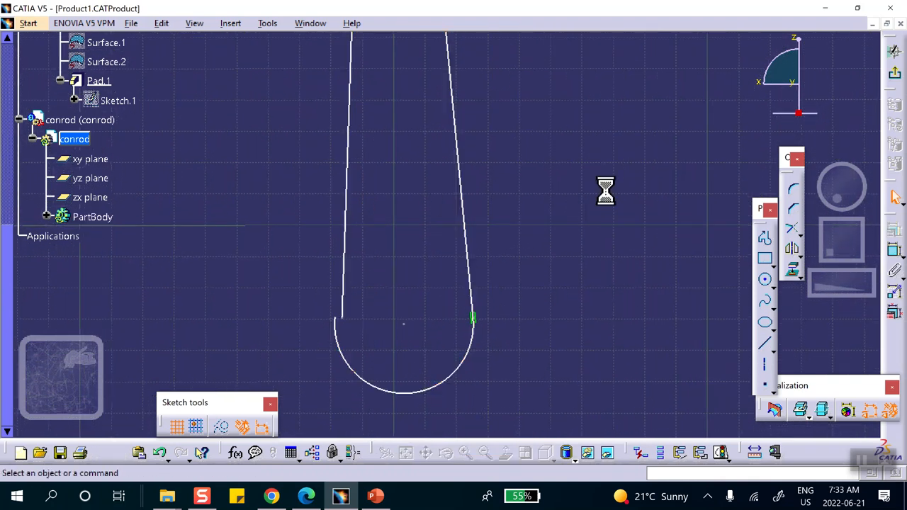
{"action": "left_click", "coordinate": [343, 319]}
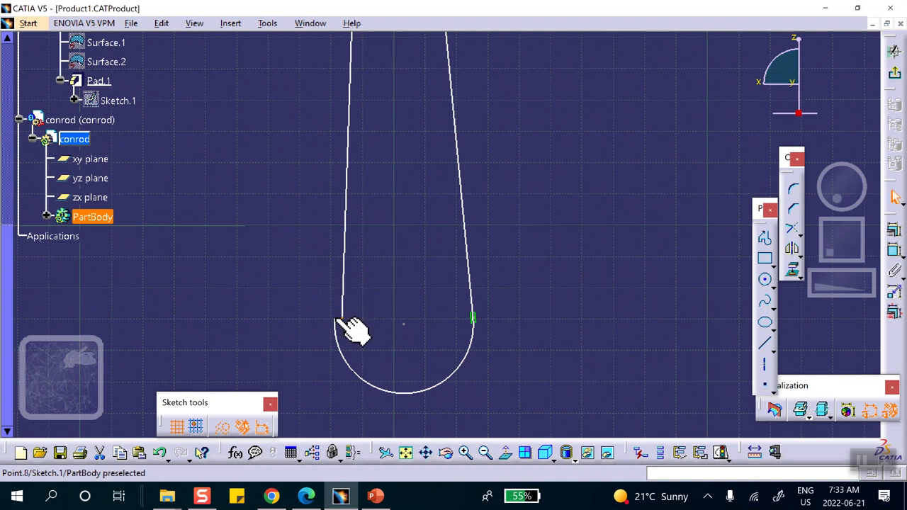
{"action": "left_click", "coordinate": [895, 229]}
{"action": "left_click", "coordinate": [802, 281]}
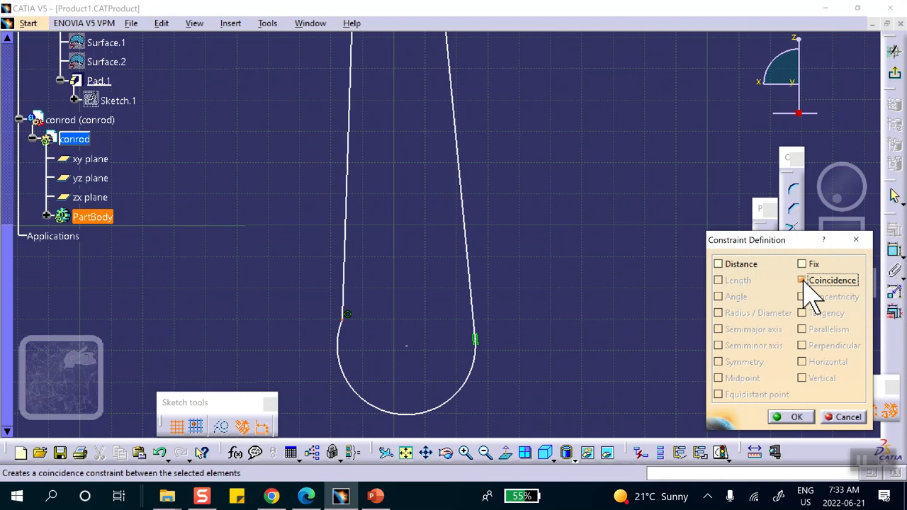
{"action": "left_click", "coordinate": [796, 418]}
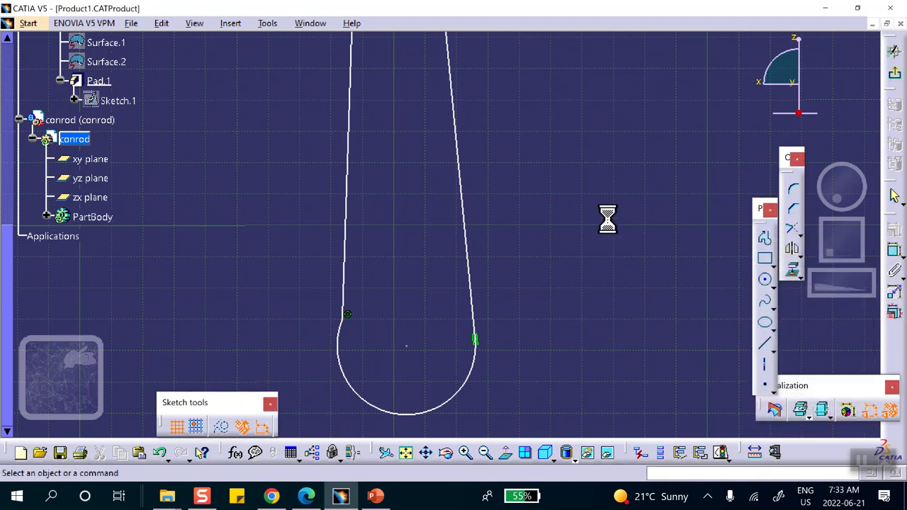
- Hide the piston, the conrod's yz plane and the pin pad around the upper end of the rod sketch
{"action": "mouse_move", "coordinate": [602, 215]}
{"action": "middle_mouse_down"}
{"action": "mouse_move", "coordinate": [598, 283]}
{"action": "mouse_move", "coordinate": [565, 293]}
{"action": "mouse_move", "coordinate": [586, 244]}
{"action": "mouse_move", "coordinate": [567, 348]}
{"action": "mouse_move", "coordinate": [386, 323]}
{"action": "middle_mouse_up"}
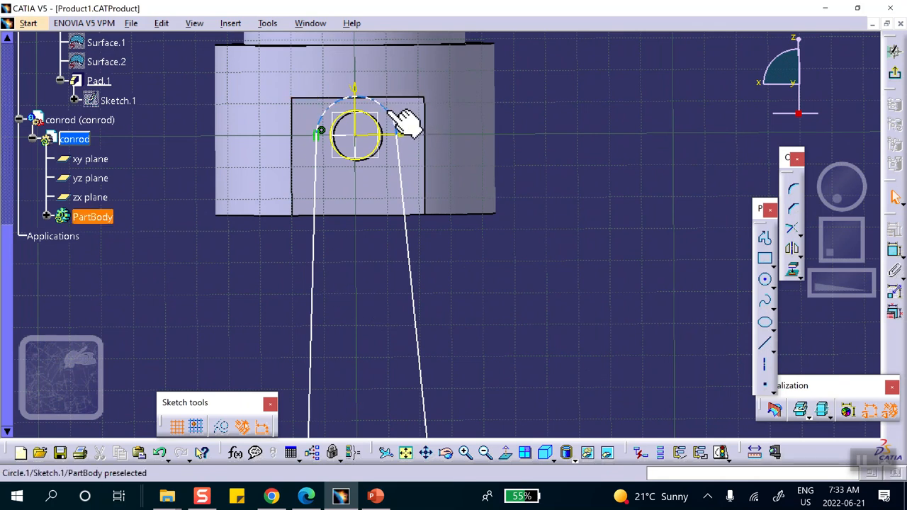
{"action": "right_click", "coordinate": [445, 122]}
{"action": "left_click", "coordinate": [476, 164]}
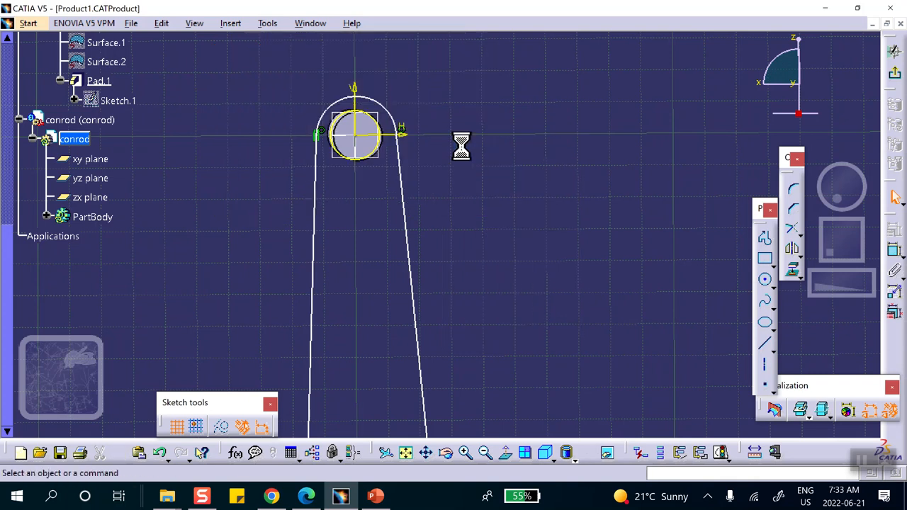
{"action": "right_click", "coordinate": [358, 126]}
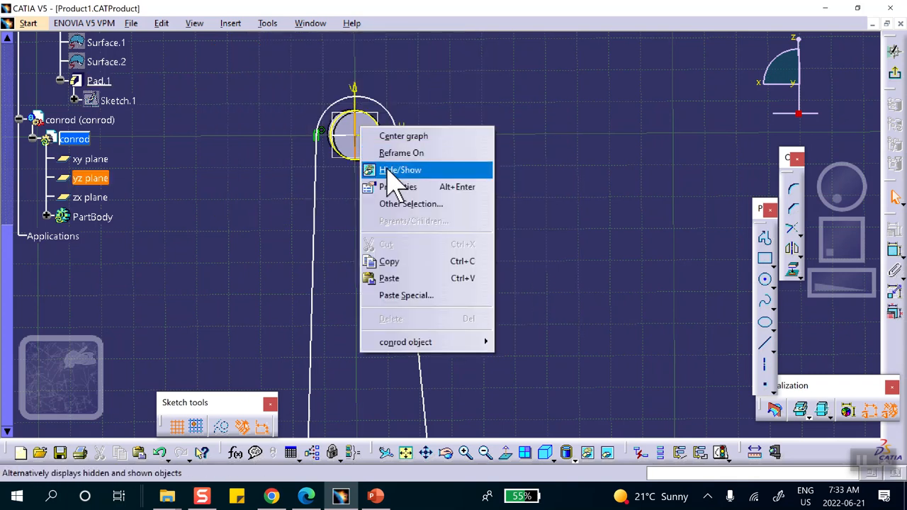
{"action": "left_click", "coordinate": [392, 171]}
{"action": "right_click", "coordinate": [363, 129]}
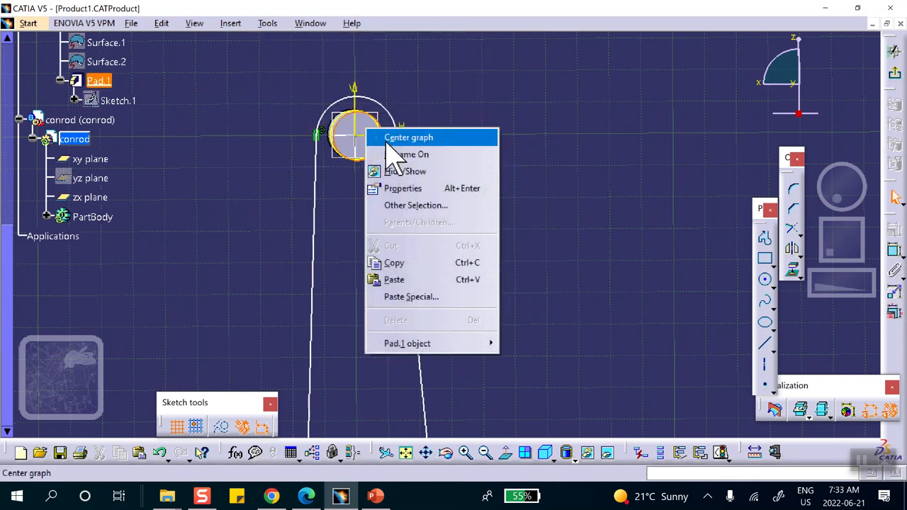
{"action": "left_click", "coordinate": [405, 173]}
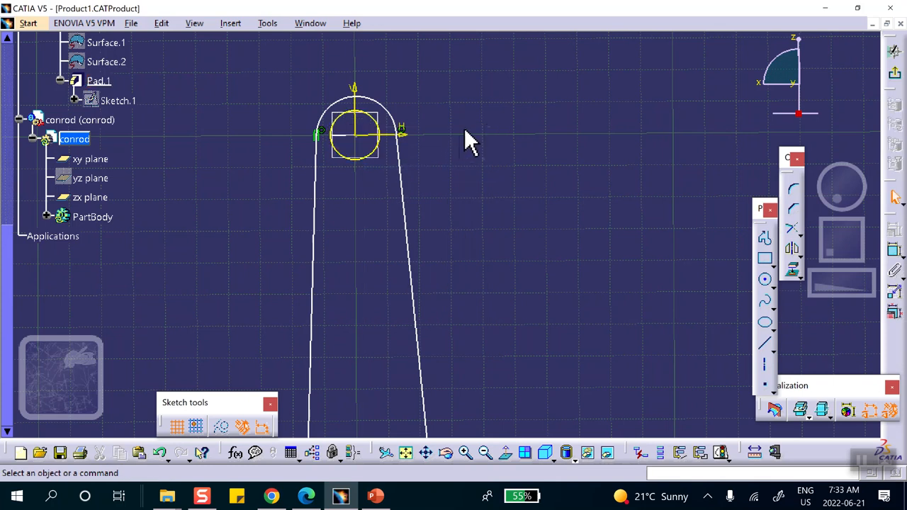
- Constrain the rod profile's upper arc to be concentric with the projected pin hole circle
{"action": "mouse_move", "coordinate": [474, 126]}
{"action": "middle_mouse_down"}
{"action": "mouse_move", "coordinate": [488, 186]}
{"action": "mouse_move", "coordinate": [482, 109]}
{"action": "mouse_move", "coordinate": [462, 125]}
{"action": "middle_mouse_up"}
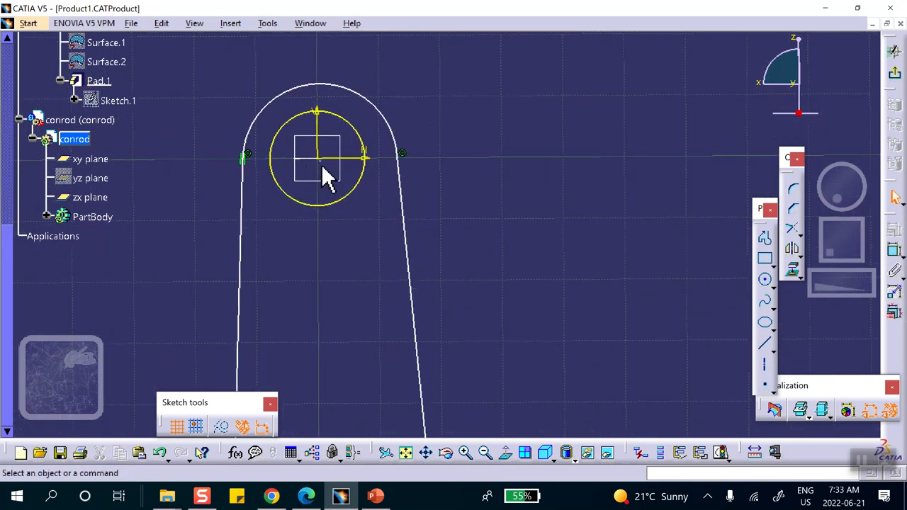
{"action": "left_click", "coordinate": [368, 97]}
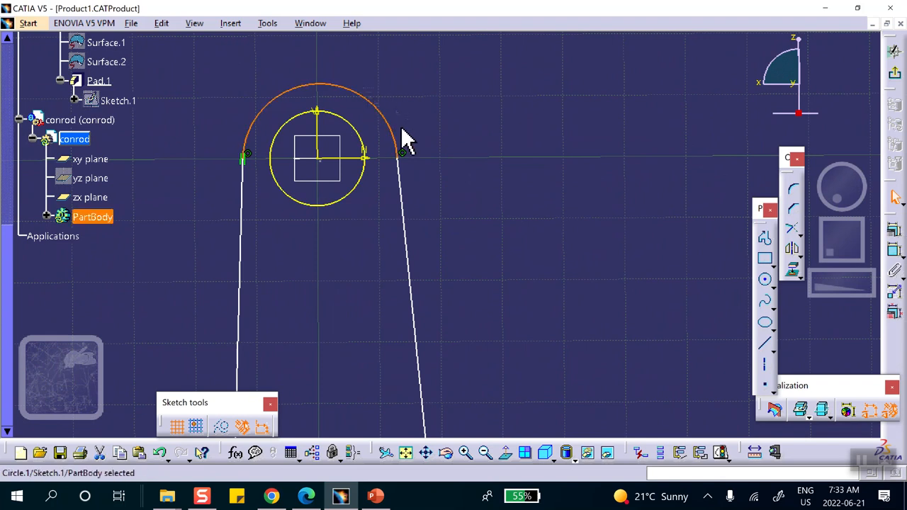
{"action": "left_click", "coordinate": [365, 147], "text": "ctrl"}
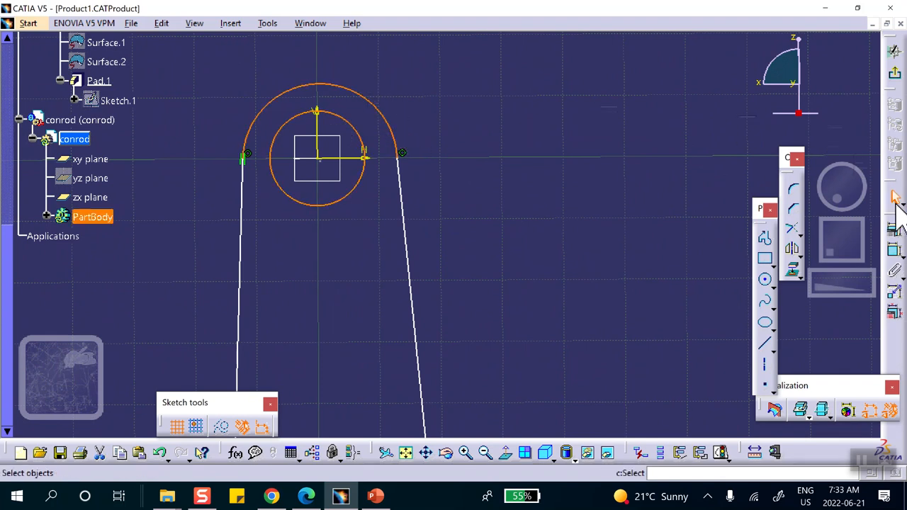
{"action": "left_click", "coordinate": [894, 234]}
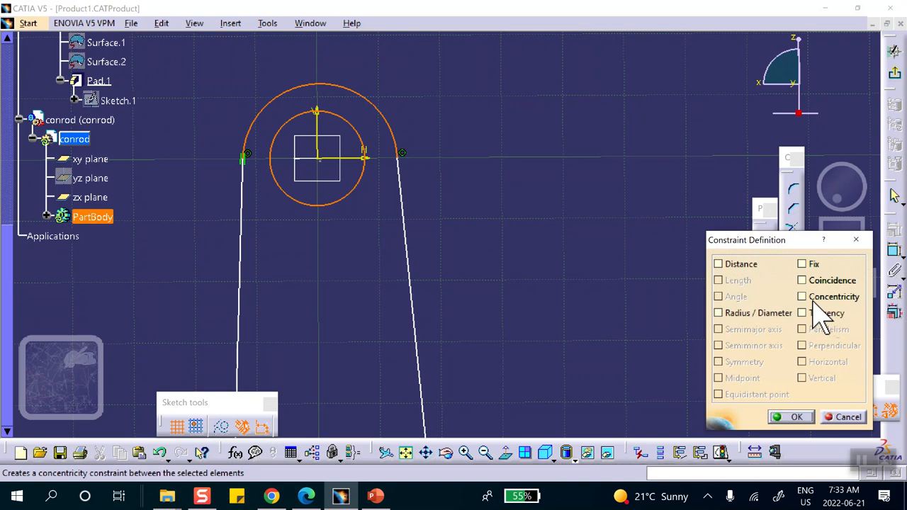
{"action": "left_click", "coordinate": [803, 297]}
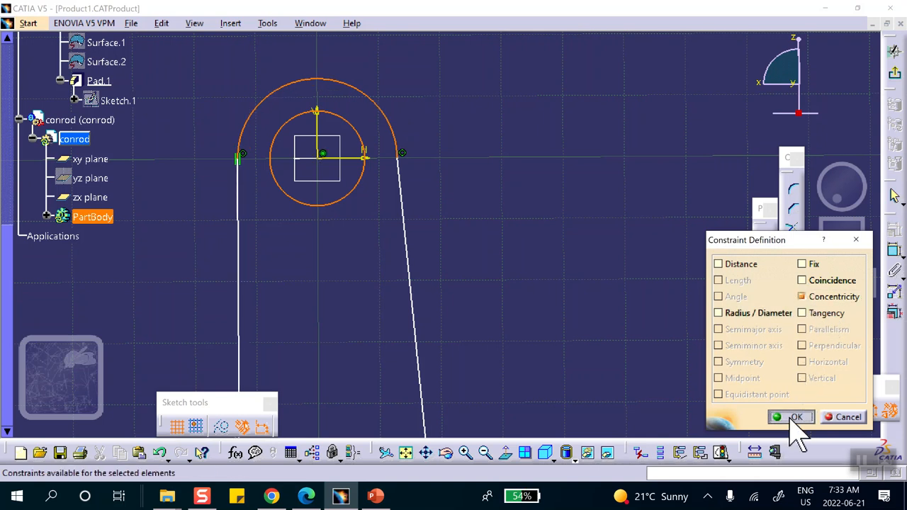
{"action": "left_click", "coordinate": [793, 417]}
- Make the two side lines of the rod profile symmetric about the sketch's vertical axis
{"action": "mouse_move", "coordinate": [589, 185]}
{"action": "middle_mouse_down"}
{"action": "mouse_move", "coordinate": [571, 175]}
{"action": "mouse_move", "coordinate": [575, 253]}
{"action": "mouse_move", "coordinate": [521, 139]}
{"action": "middle_mouse_up"}
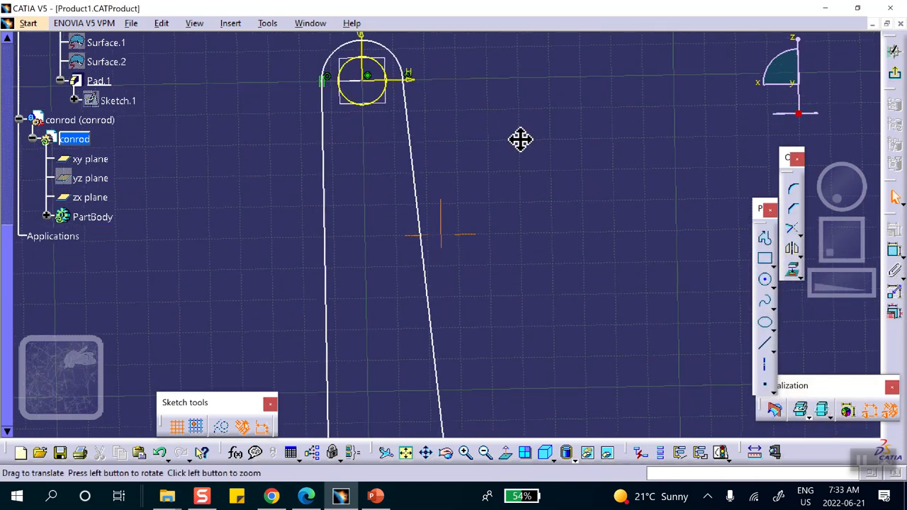
{"action": "left_click", "coordinate": [328, 241]}
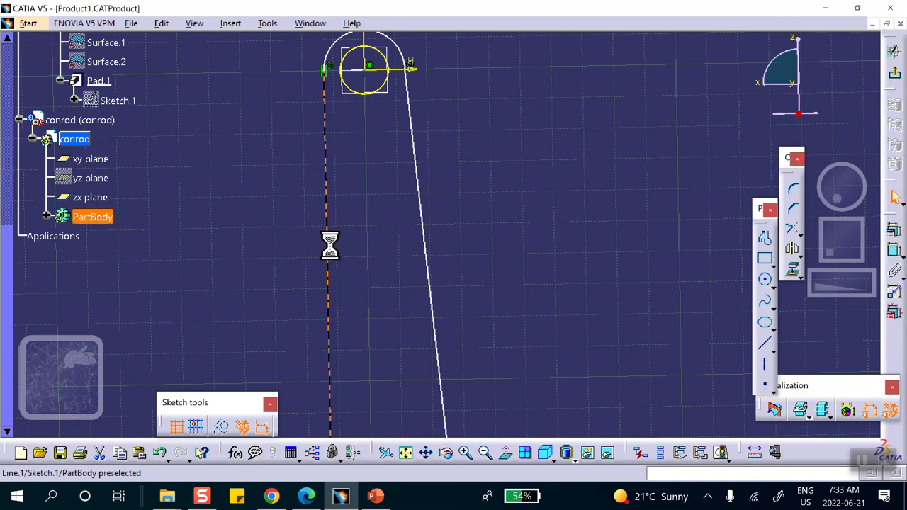
{"action": "left_click", "coordinate": [426, 241], "text": "ctrl"}
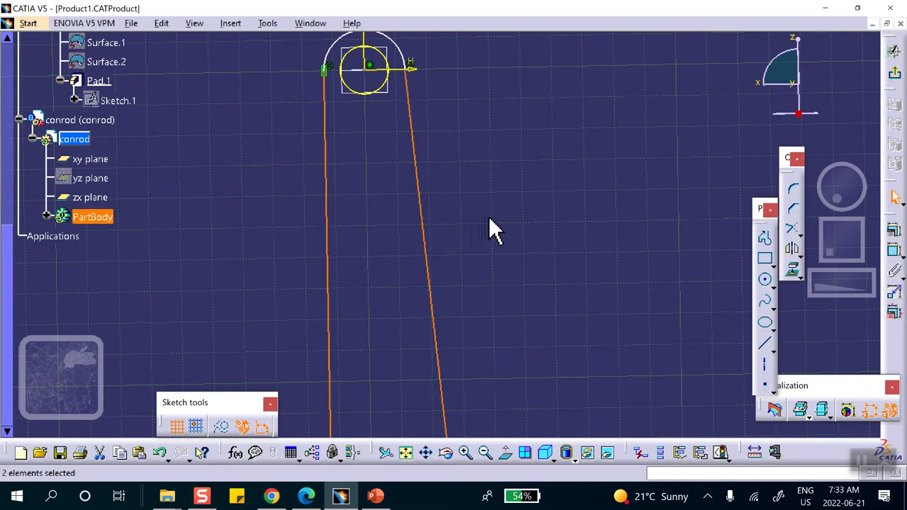
{"action": "middle_click_drag", "start_coordinate": [483, 99], "coordinate": [473, 198]}
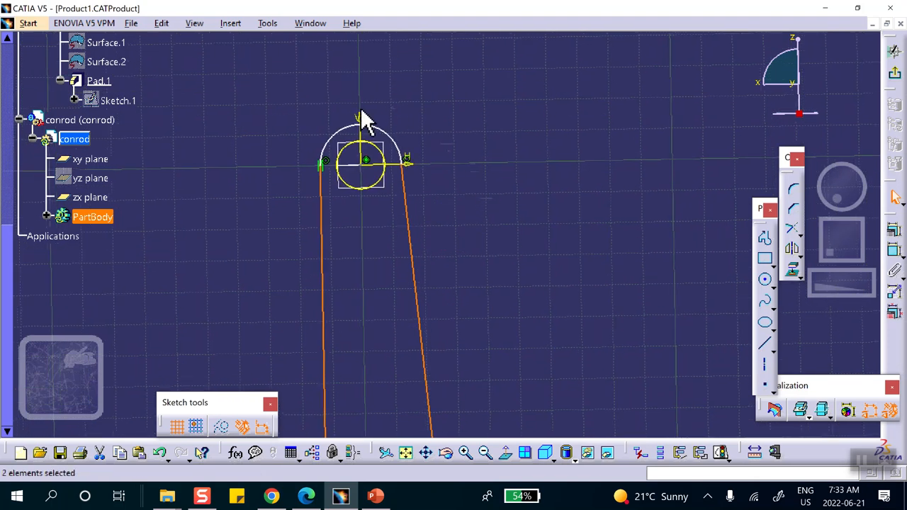
{"action": "left_click", "coordinate": [895, 231]}
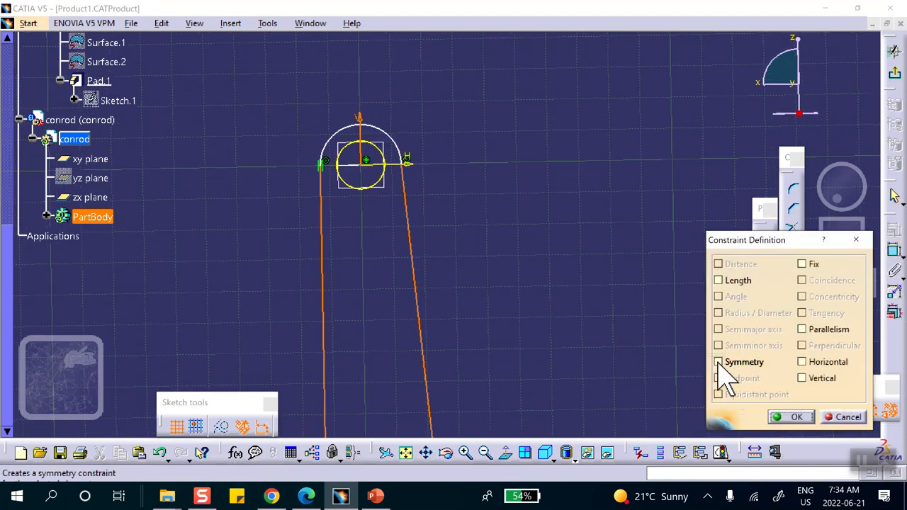
{"action": "left_click", "coordinate": [719, 363]}
{"action": "left_click", "coordinate": [780, 417]}
{"action": "mouse_move", "coordinate": [539, 294]}
{"action": "middle_mouse_down"}
{"action": "mouse_move", "coordinate": [530, 133]}
{"action": "mouse_move", "coordinate": [519, 179]}
{"action": "mouse_move", "coordinate": [526, 206]}
{"action": "middle_mouse_up"}
{"action": "left_click", "coordinate": [530, 134]}
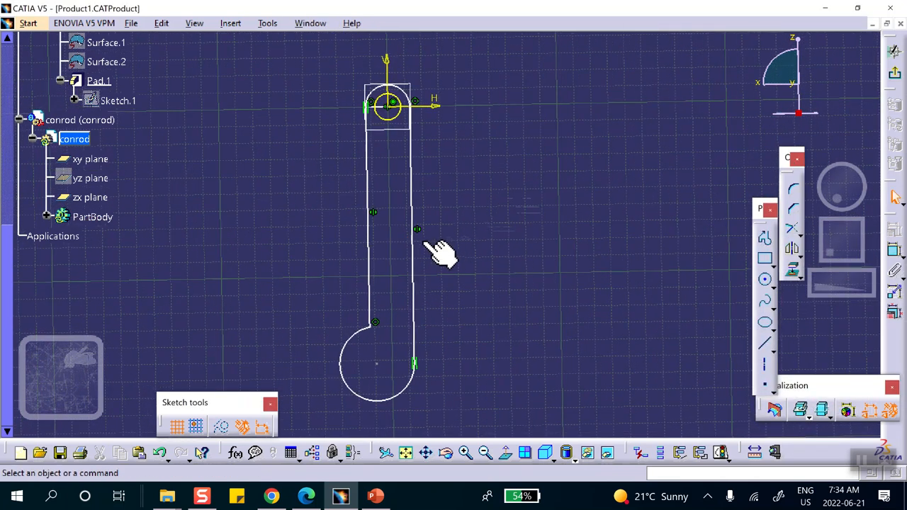
- Place the centre of the lower arc on the sketch's vertical axis with a coincidence constraint
{"action": "double_click", "coordinate": [368, 261]}
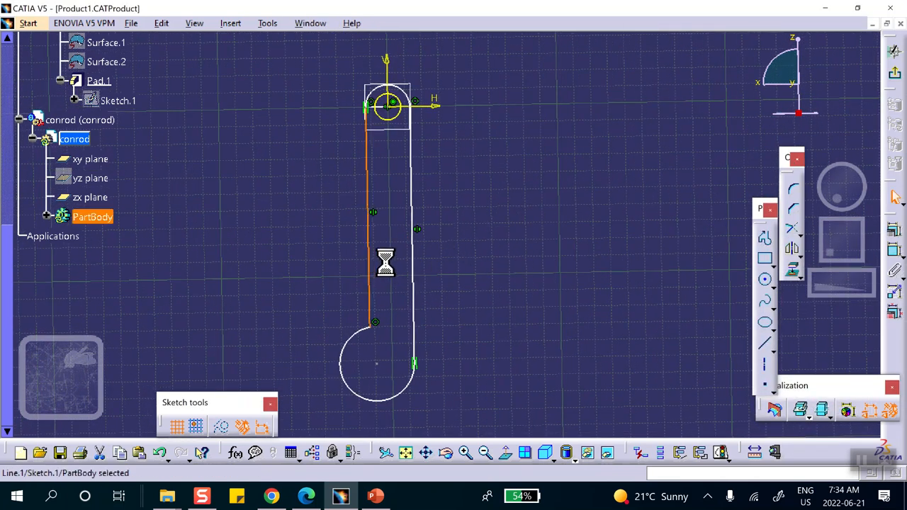
{"action": "left_click", "coordinate": [376, 364]}
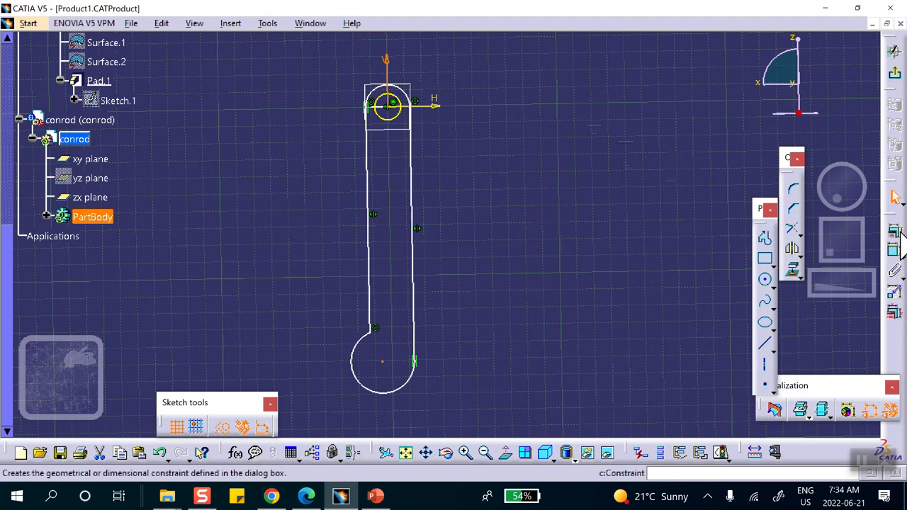
{"action": "left_click", "coordinate": [899, 238]}
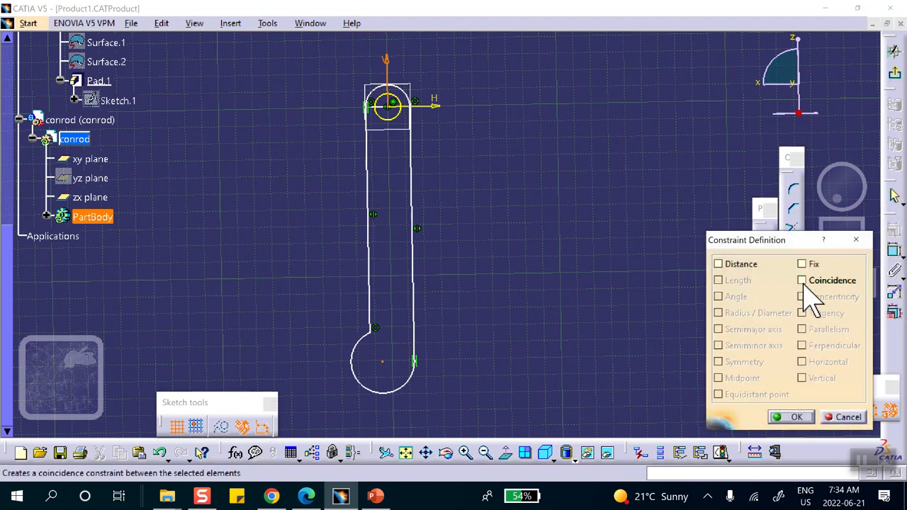
{"action": "left_click", "coordinate": [803, 281]}
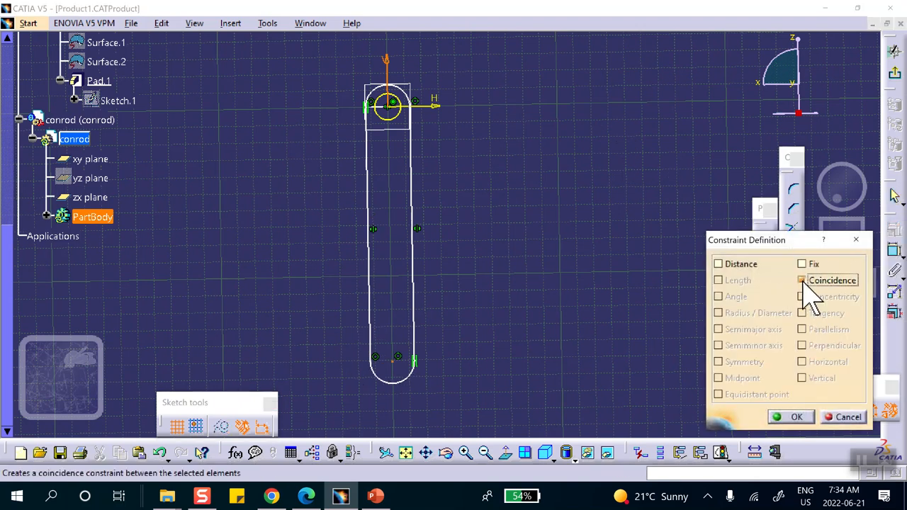
{"action": "left_click", "coordinate": [796, 417]}
- Dimension the lower arc of the rod profile and set its radius to 1.000 in
{"action": "mouse_move", "coordinate": [549, 209]}
{"action": "middle_mouse_down"}
{"action": "mouse_move", "coordinate": [502, 77]}
{"action": "mouse_move", "coordinate": [516, 134]}
{"action": "mouse_move", "coordinate": [509, 121]}
{"action": "mouse_move", "coordinate": [525, 136]}
{"action": "middle_mouse_up"}
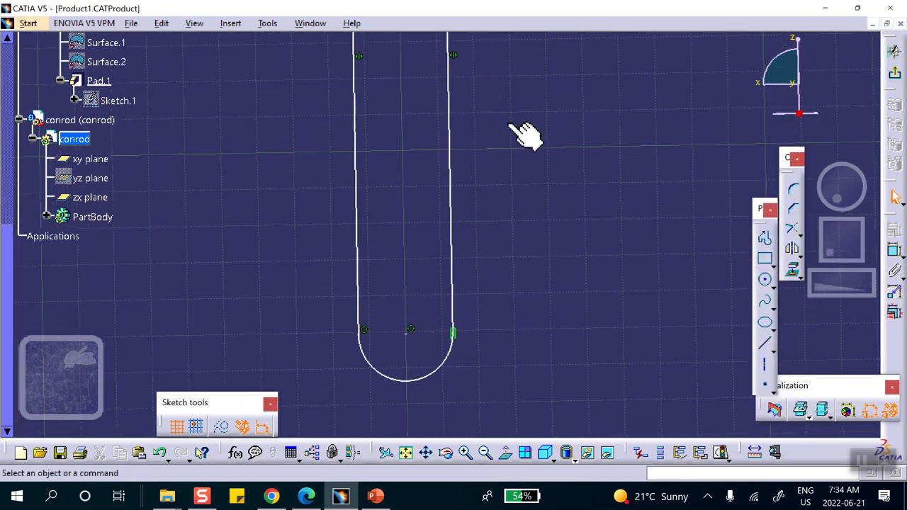
{"action": "mouse_move", "coordinate": [565, 213]}
{"action": "middle_mouse_down"}
{"action": "mouse_move", "coordinate": [541, 188]}
{"action": "mouse_move", "coordinate": [550, 205]}
{"action": "mouse_move", "coordinate": [508, 346]}
{"action": "middle_mouse_up"}
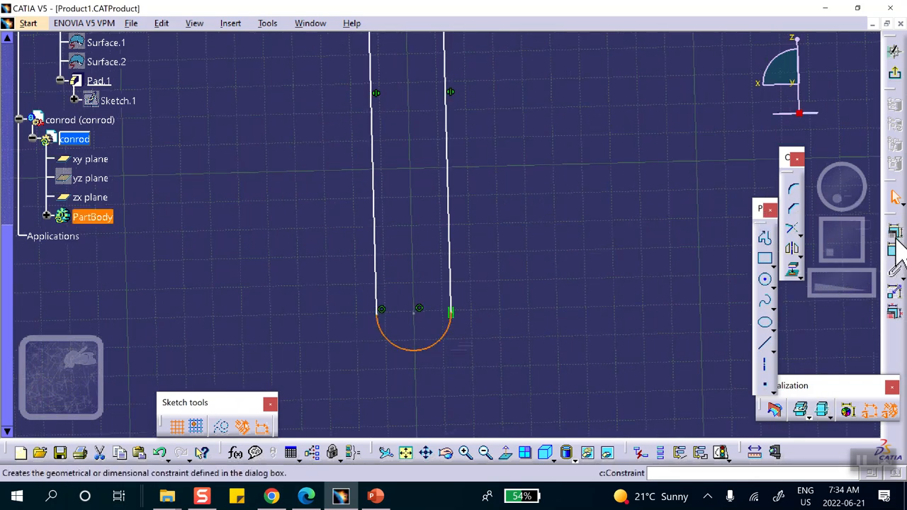
{"action": "left_click", "coordinate": [895, 252]}
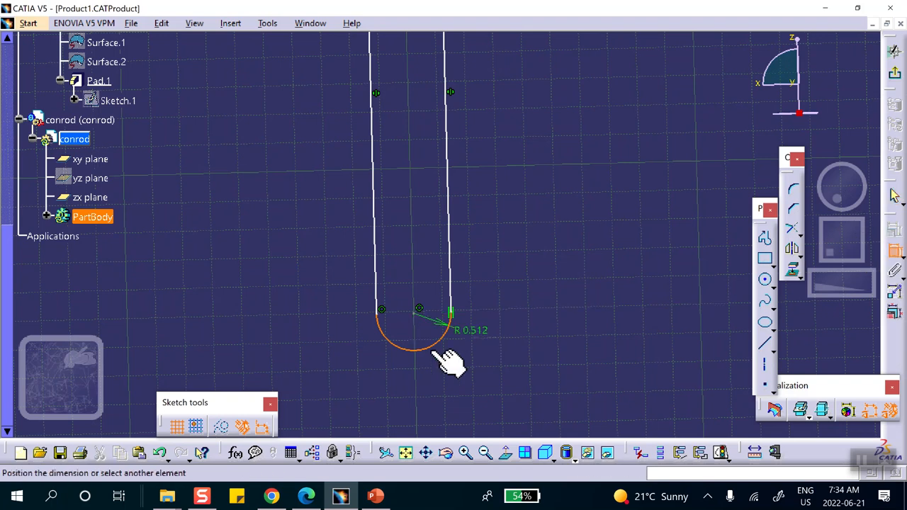
{"action": "left_click", "coordinate": [543, 363]}
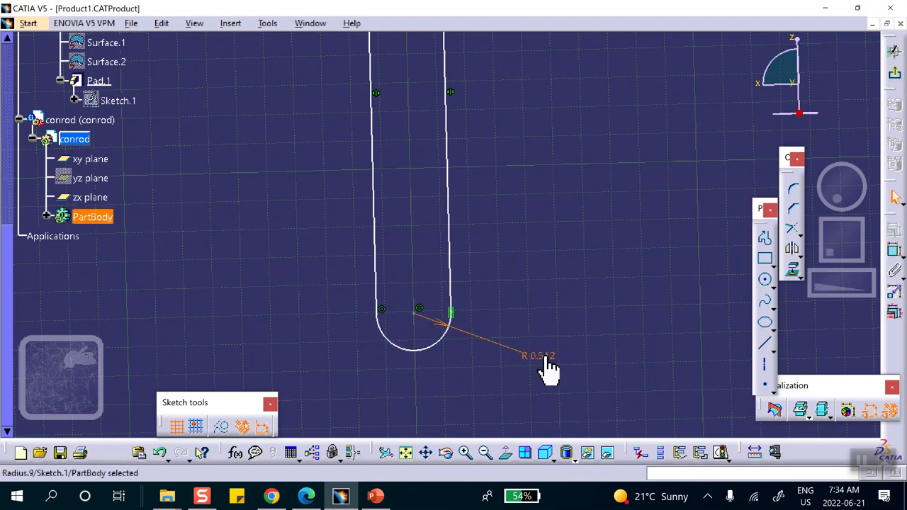
{"action": "double_click", "coordinate": [547, 362]}
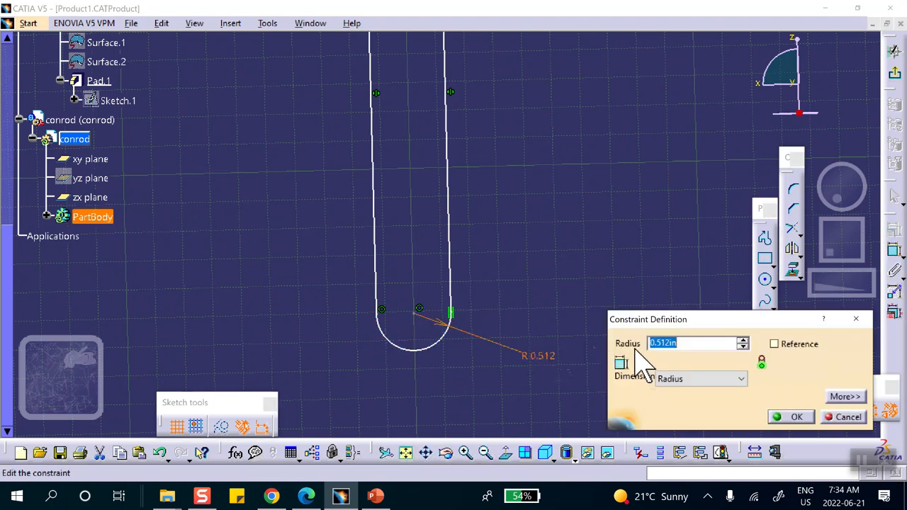
{"action": "type", "text": "1.000in"}
{"action": "left_click", "coordinate": [794, 419]}
- Inspect the whole rod profile, compare it with the engine drawing on the Single Cylinder Engine slide in PowerPoint, and return to CATIA
{"action": "mouse_move", "coordinate": [606, 216]}
{"action": "middle_mouse_down"}
{"action": "mouse_move", "coordinate": [590, 305]}
{"action": "mouse_move", "coordinate": [568, 323]}
{"action": "middle_mouse_up"}
{"action": "mouse_move", "coordinate": [561, 285]}
{"action": "middle_mouse_down"}
{"action": "mouse_move", "coordinate": [546, 180]}
{"action": "mouse_move", "coordinate": [553, 219]}
{"action": "mouse_move", "coordinate": [541, 243]}
{"action": "mouse_move", "coordinate": [547, 174]}
{"action": "mouse_move", "coordinate": [493, 191]}
{"action": "middle_mouse_up"}
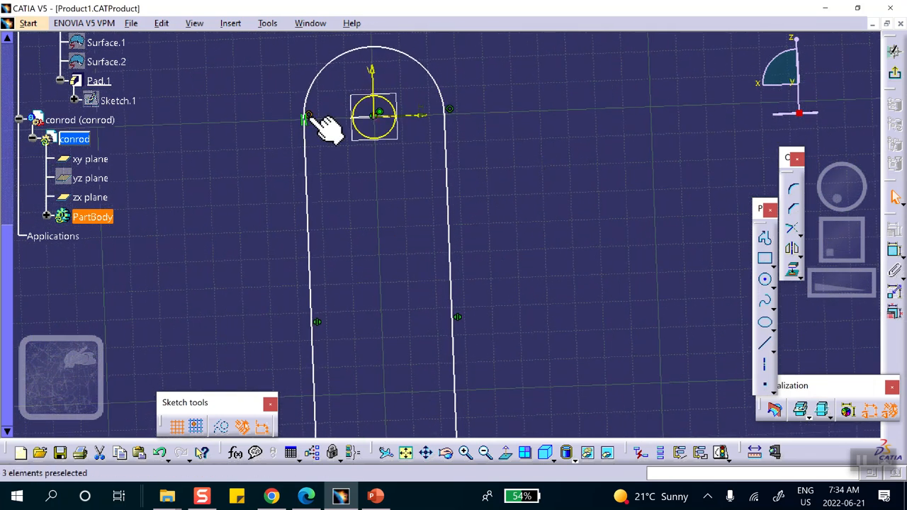
{"action": "left_click", "coordinate": [305, 117]}
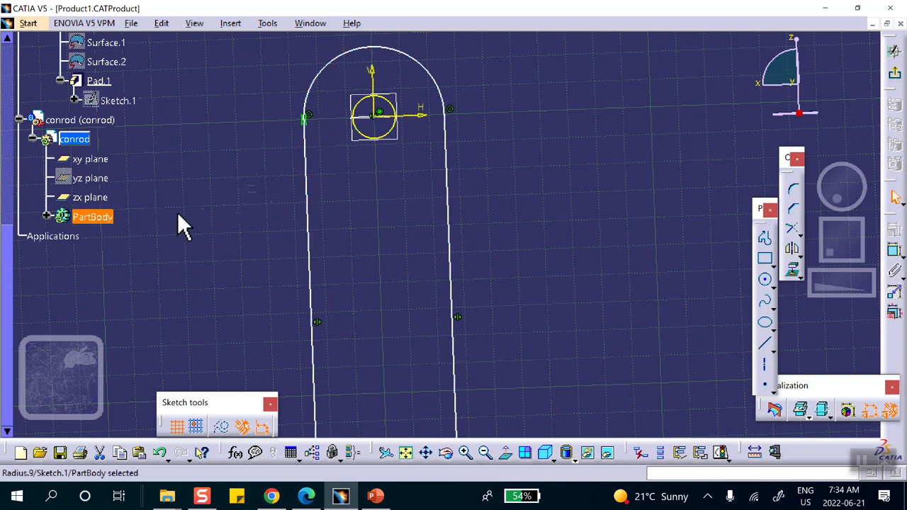
{"action": "mouse_move", "coordinate": [458, 166]}
{"action": "middle_mouse_down"}
{"action": "mouse_move", "coordinate": [496, 148]}
{"action": "mouse_move", "coordinate": [512, 229]}
{"action": "mouse_move", "coordinate": [553, 301]}
{"action": "mouse_move", "coordinate": [537, 310]}
{"action": "mouse_move", "coordinate": [537, 263]}
{"action": "mouse_move", "coordinate": [506, 233]}
{"action": "middle_mouse_up"}
{"action": "scroll", "coordinate": [536, 310], "scroll_direction": "up", "scroll_amount": 1}
{"action": "scroll", "coordinate": [543, 300], "scroll_direction": "down", "scroll_amount": 1}
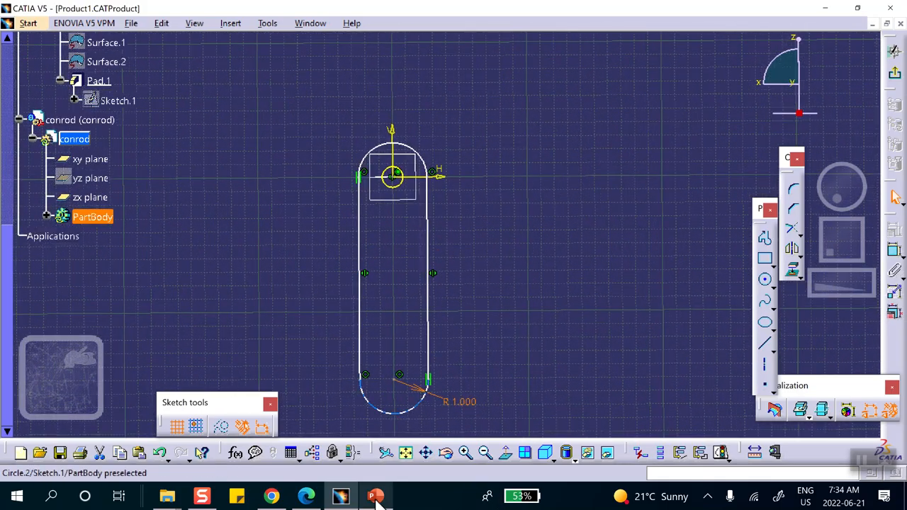
{"action": "left_click", "coordinate": [376, 498]}
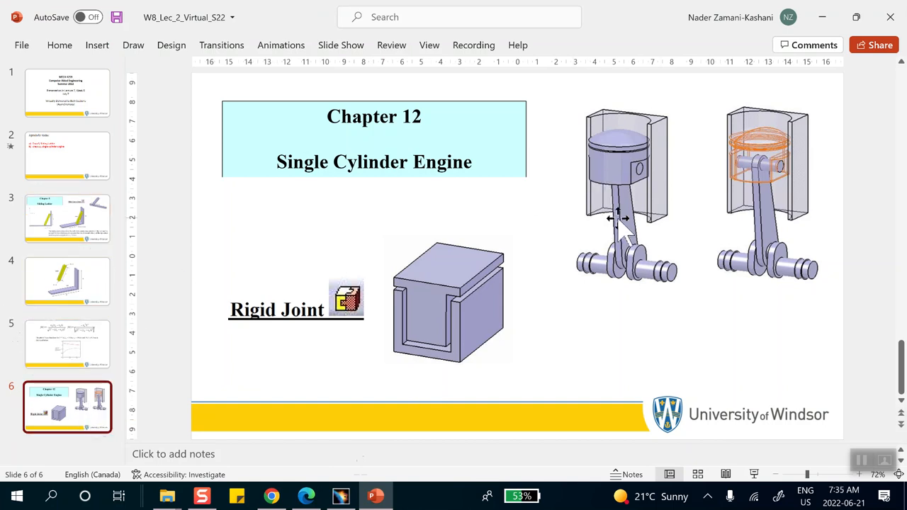
{"action": "left_click", "coordinate": [823, 17]}
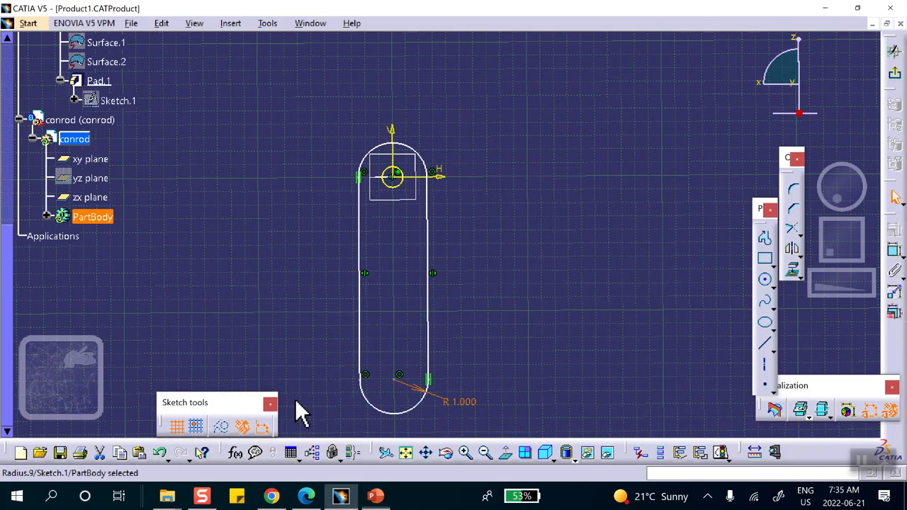
- Delete both straight side lines joining the upper and lower arcs of the rod profile
{"action": "mouse_move", "coordinate": [486, 272]}
{"action": "middle_mouse_down"}
{"action": "mouse_move", "coordinate": [480, 203]}
{"action": "mouse_move", "coordinate": [461, 249]}
{"action": "middle_mouse_up"}
{"action": "left_click", "coordinate": [439, 344]}
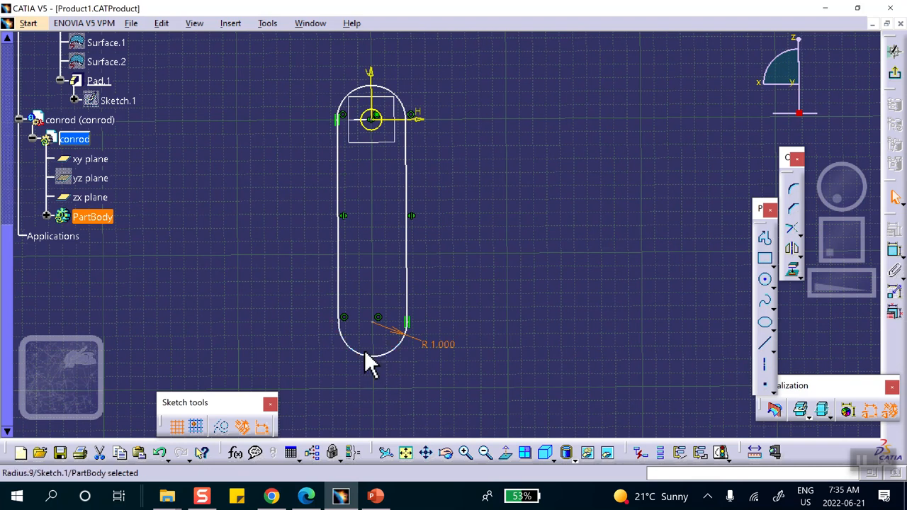
{"action": "left_click", "coordinate": [340, 280]}
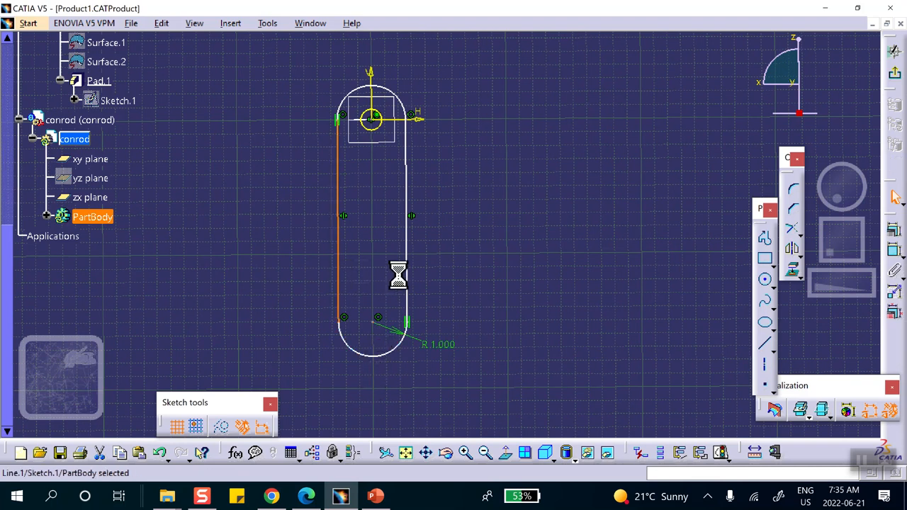
{"action": "key", "text": "Delete"}
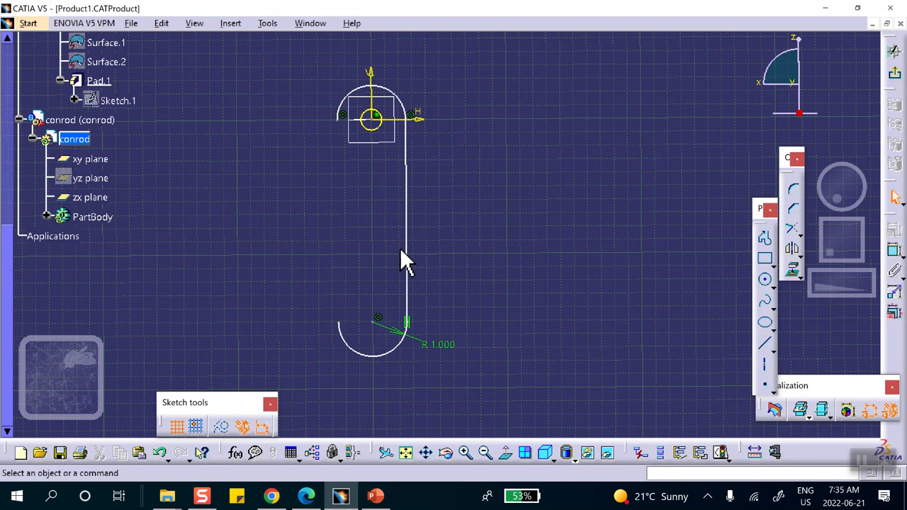
{"action": "left_click", "coordinate": [407, 253]}
{"action": "key", "text": "Delete"}
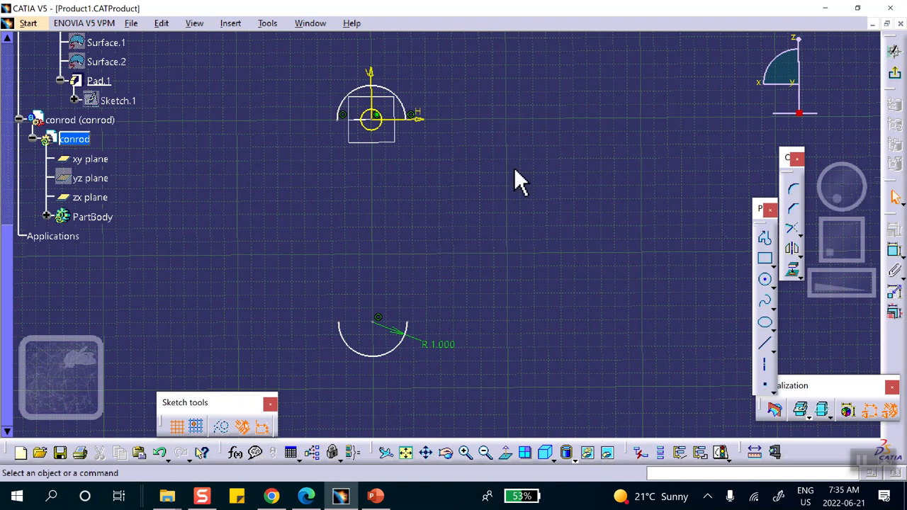
- Delete the upper arc of the rod profile around the pin hole
{"action": "left_click", "coordinate": [401, 98]}
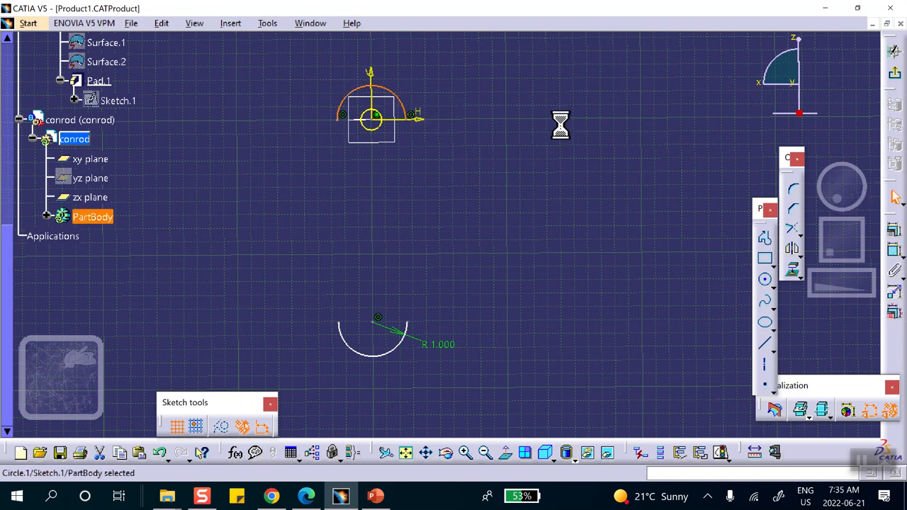
{"action": "key", "text": "Delete"}
{"action": "middle_click_drag", "start_coordinate": [508, 127], "coordinate": [498, 116]}
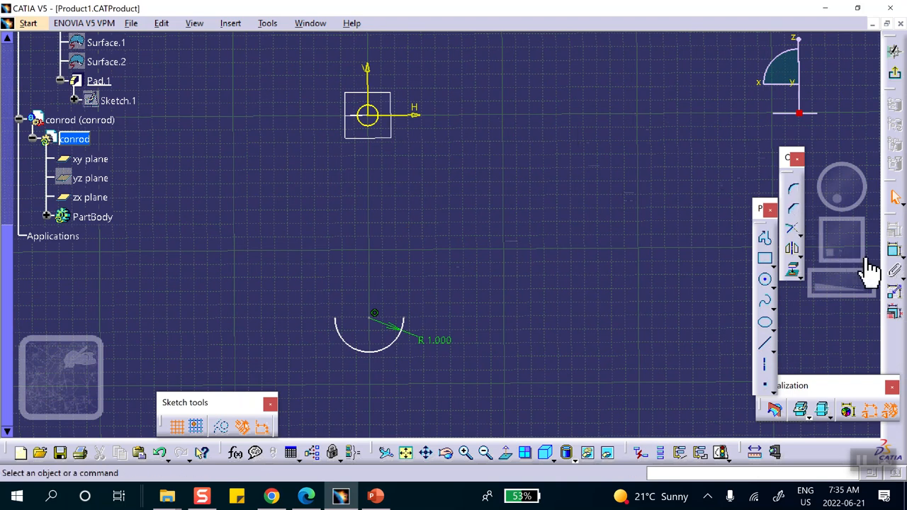
- Draw a slanted side line from the lower arc's left end up to the sketch's horizontal axis beside the pin hole
{"action": "left_click", "coordinate": [767, 347]}
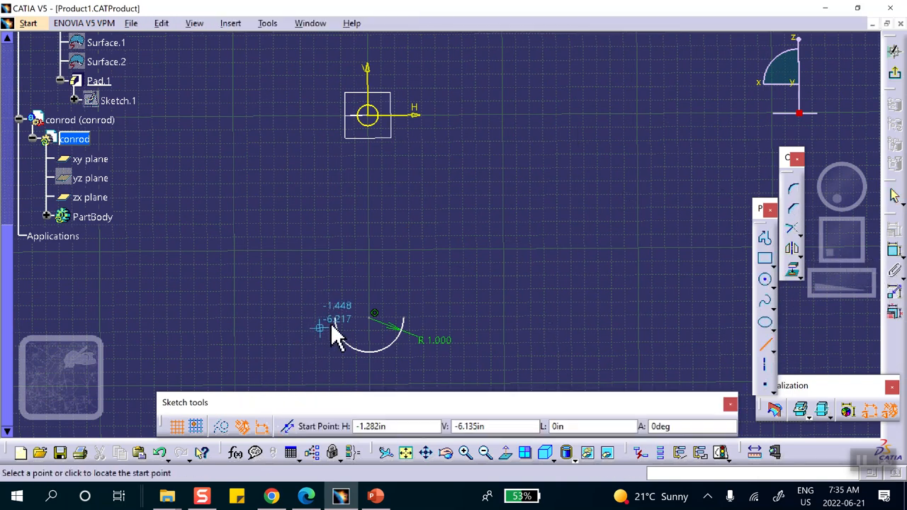
{"action": "left_click", "coordinate": [363, 120]}
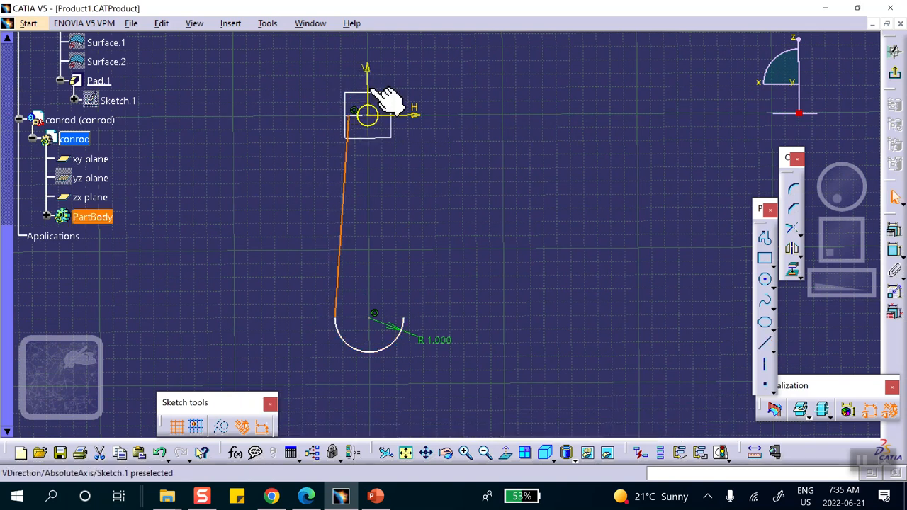
{"action": "middle_click_drag", "start_coordinate": [477, 124], "coordinate": [443, 69]}
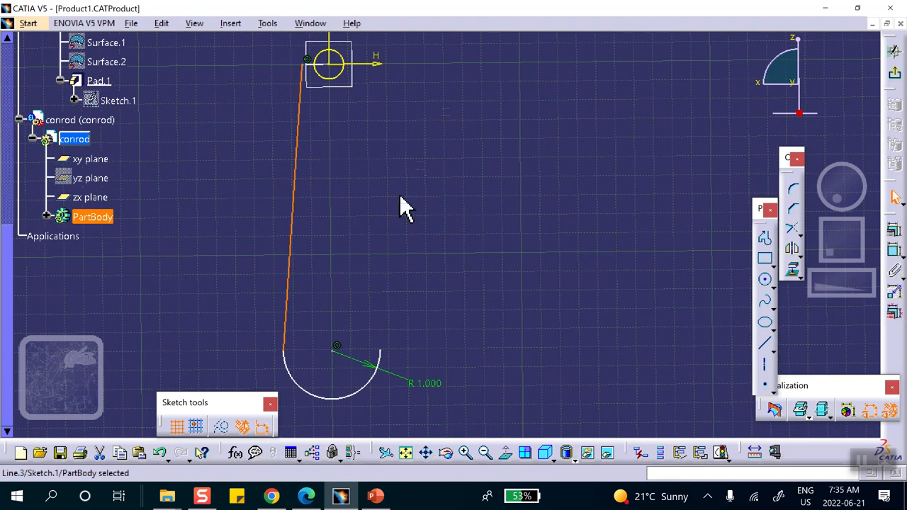
- Mirror the slanted side line about the sketch's vertical axis to form the rod profile's right side
{"action": "left_click", "coordinate": [427, 166]}
{"action": "left_click", "coordinate": [295, 181]}
{"action": "left_click", "coordinate": [793, 250]}
{"action": "left_click", "coordinate": [330, 44]}
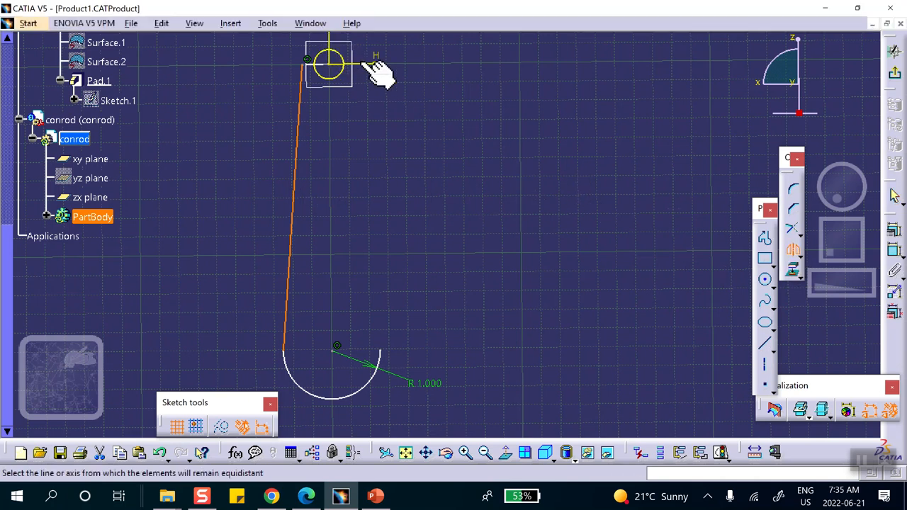
{"action": "mouse_move", "coordinate": [456, 163]}
{"action": "middle_mouse_down"}
{"action": "mouse_move", "coordinate": [453, 217]}
{"action": "mouse_move", "coordinate": [451, 200]}
{"action": "middle_mouse_up"}
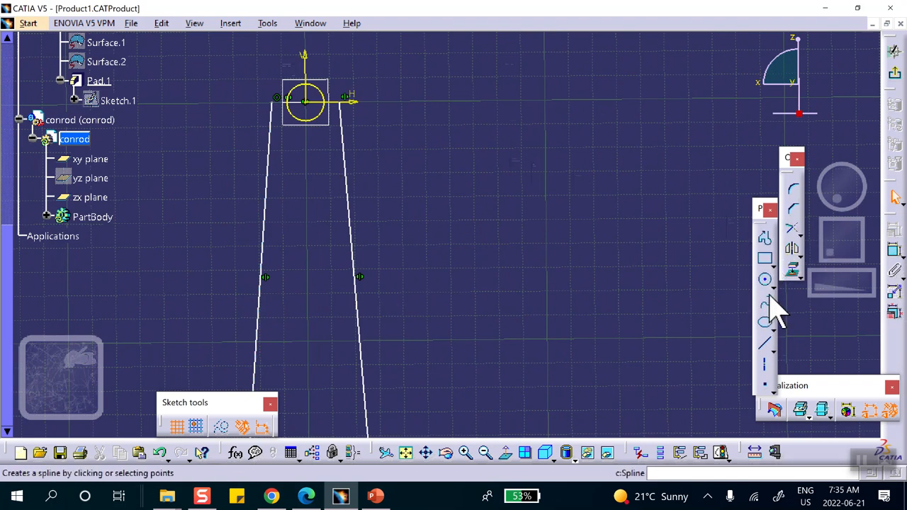
- Draw an arc centred on the sketch origin joining the top ends of both side lines, with a radius of about 0.556 in
{"action": "left_click", "coordinate": [772, 285]}
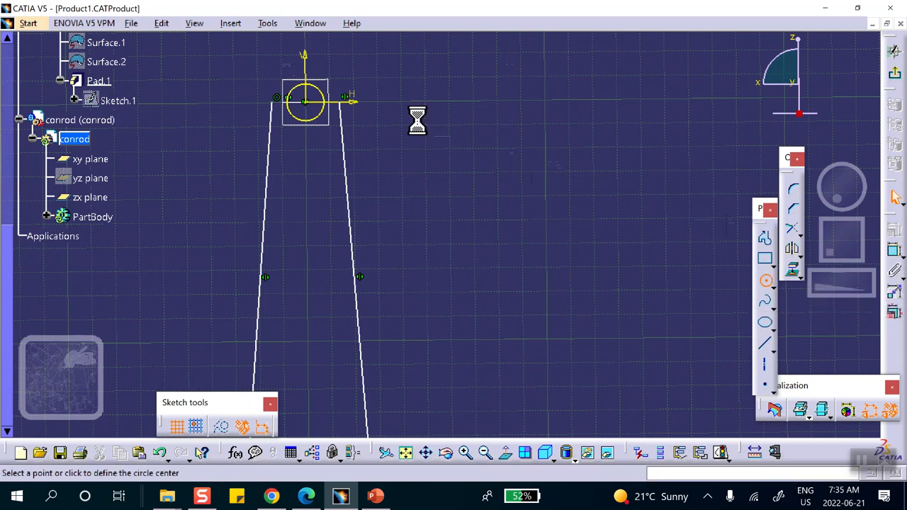
{"action": "left_click", "coordinate": [306, 102]}
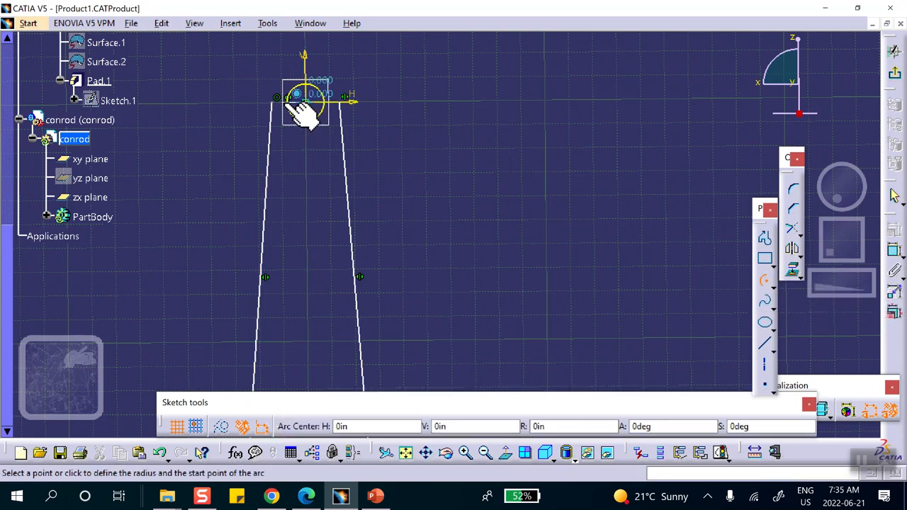
{"action": "left_click", "coordinate": [271, 102]}
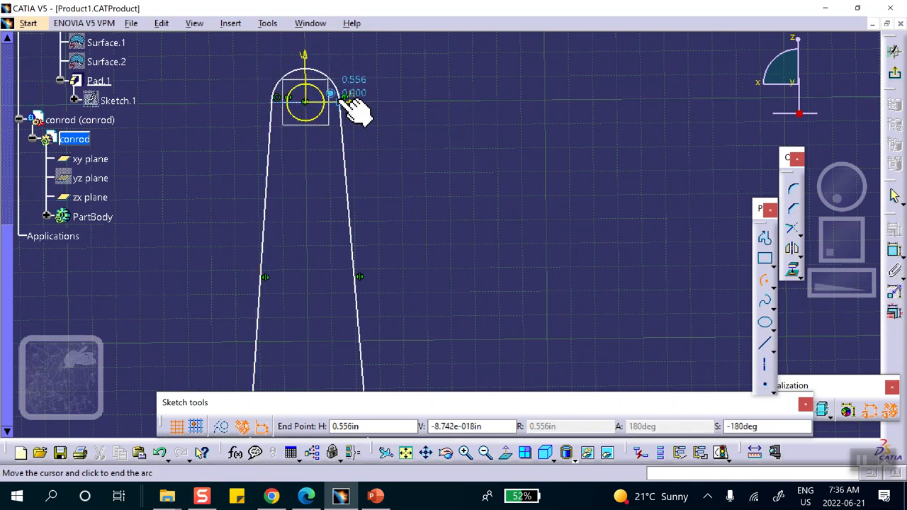
{"action": "mouse_move", "coordinate": [402, 129]}
{"action": "middle_mouse_down"}
{"action": "mouse_move", "coordinate": [374, 66]}
{"action": "mouse_move", "coordinate": [405, 227]}
{"action": "mouse_move", "coordinate": [378, 178]}
{"action": "middle_mouse_up"}
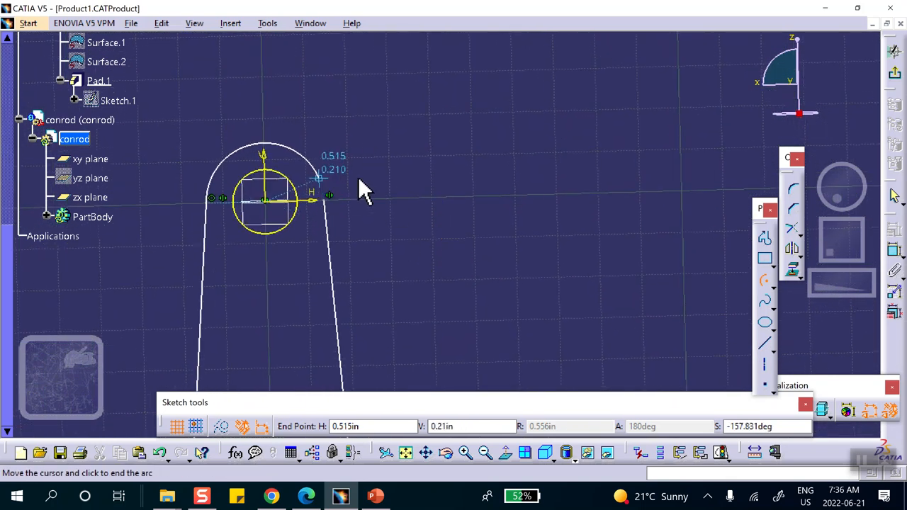
{"action": "left_click", "coordinate": [328, 201]}
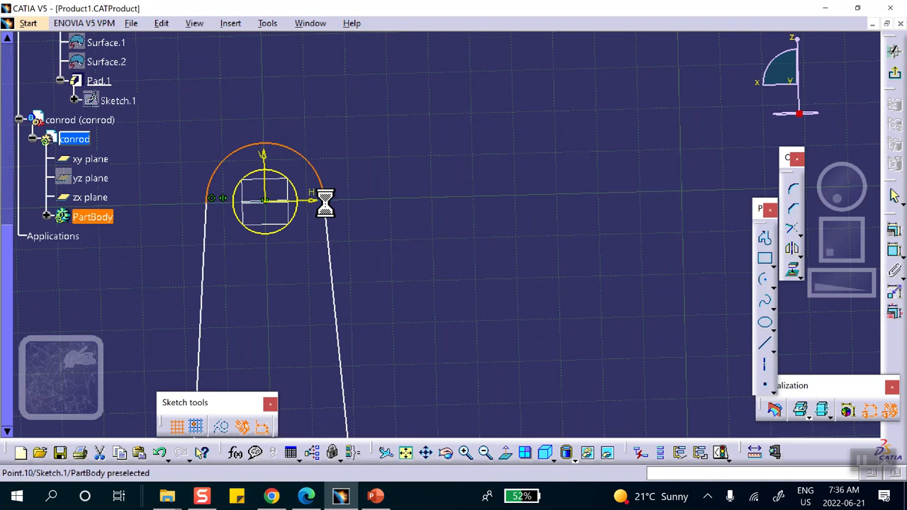
{"action": "mouse_move", "coordinate": [415, 154]}
{"action": "middle_mouse_down"}
{"action": "mouse_move", "coordinate": [455, 275]}
{"action": "mouse_move", "coordinate": [441, 174]}
{"action": "middle_mouse_up"}
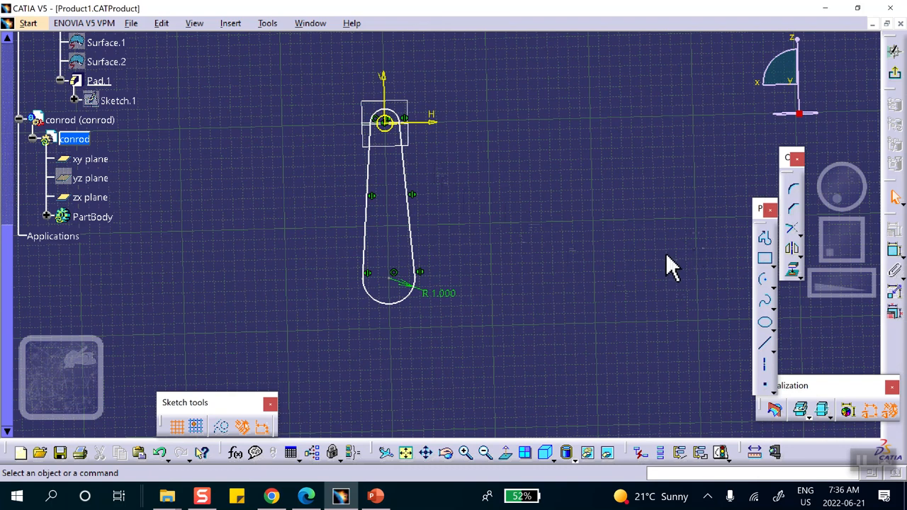
- Draw a circle concentric with the lower arc, inside the rod's lower end
{"action": "left_click", "coordinate": [506, 452]}
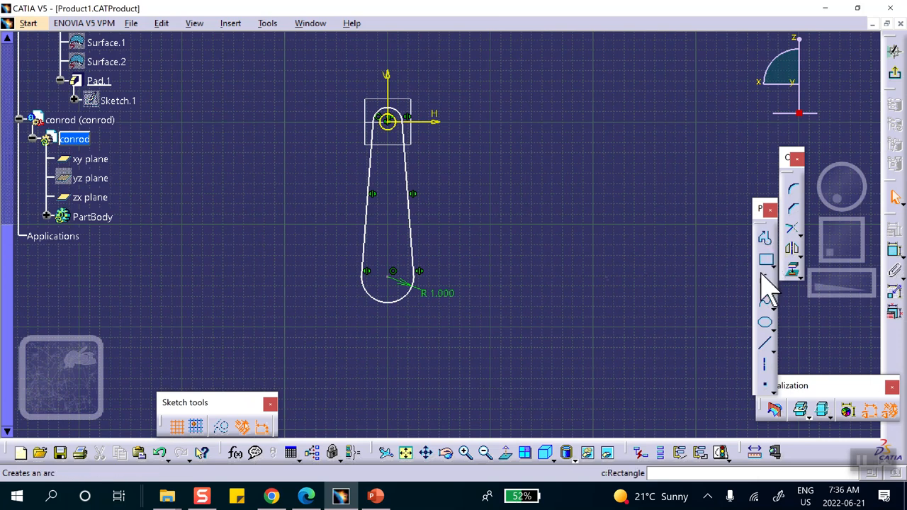
{"action": "left_click", "coordinate": [775, 287]}
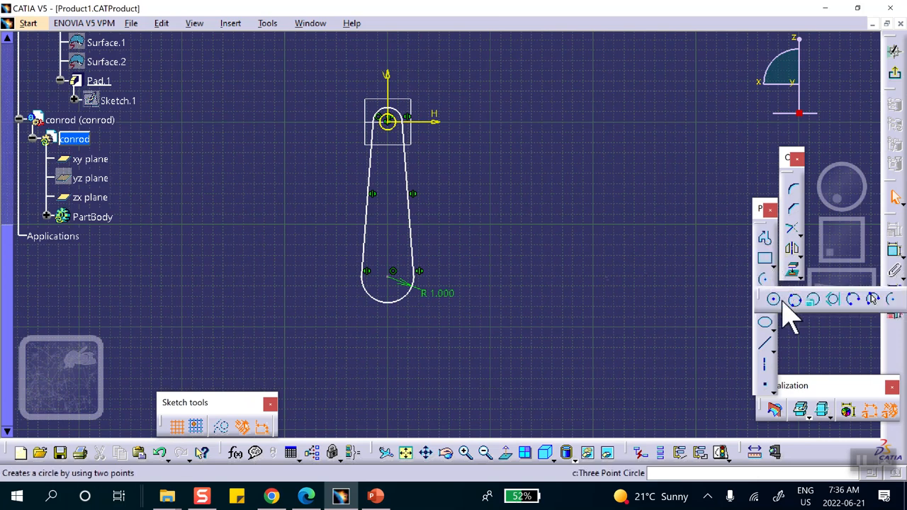
{"action": "left_click", "coordinate": [773, 299]}
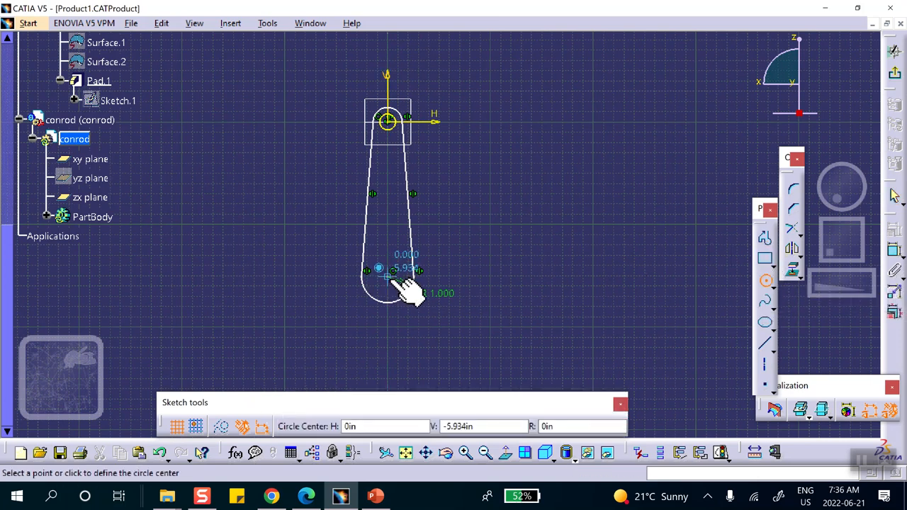
{"action": "left_click", "coordinate": [392, 272]}
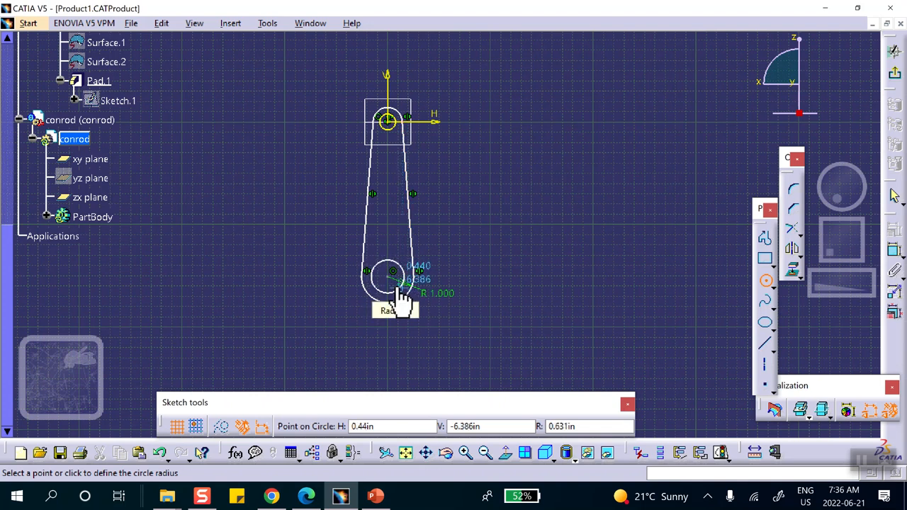
{"action": "left_click", "coordinate": [399, 293]}
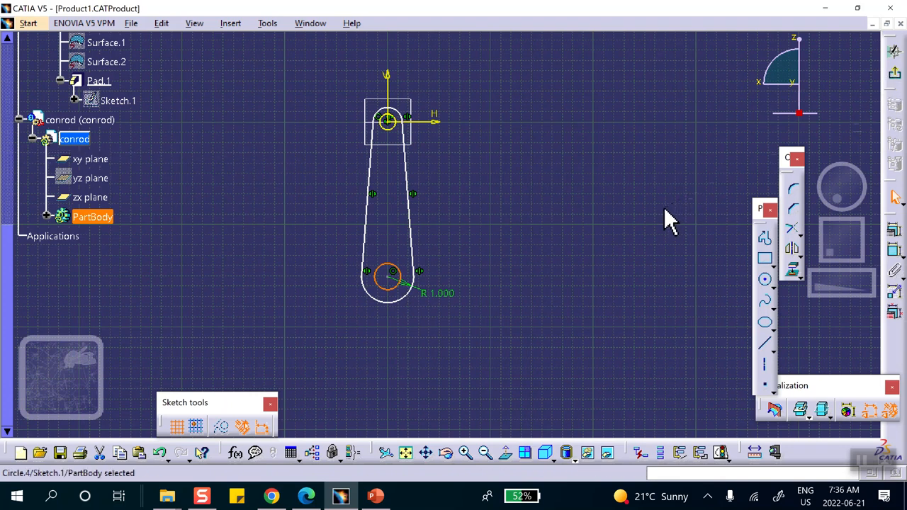
- Finish the rod sketch and extrude it as a pad with mirrored extent
{"action": "left_click", "coordinate": [895, 53]}
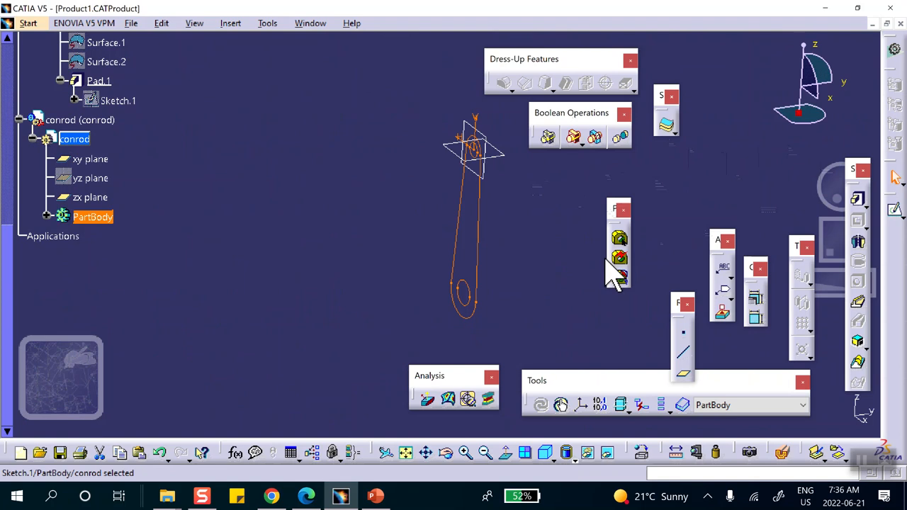
{"action": "left_click", "coordinate": [858, 199]}
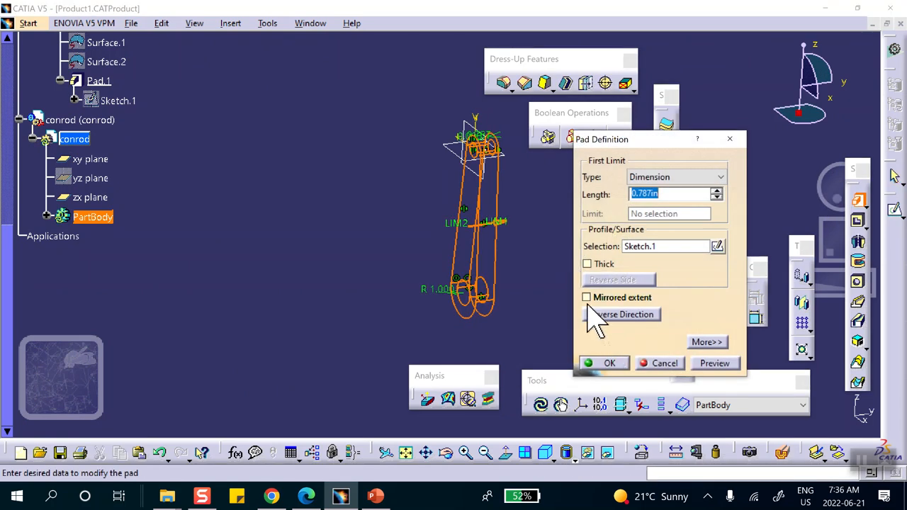
{"action": "left_click", "coordinate": [586, 298]}
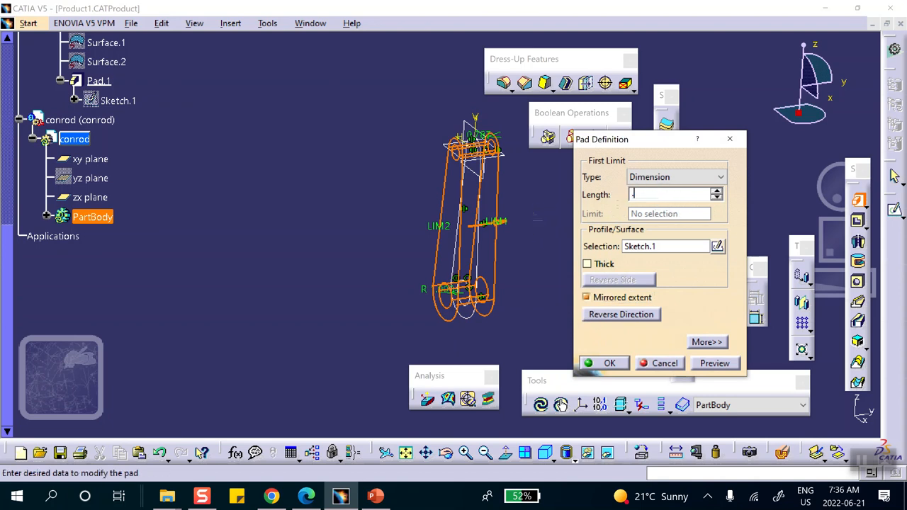
{"action": "left_click", "coordinate": [604, 363]}
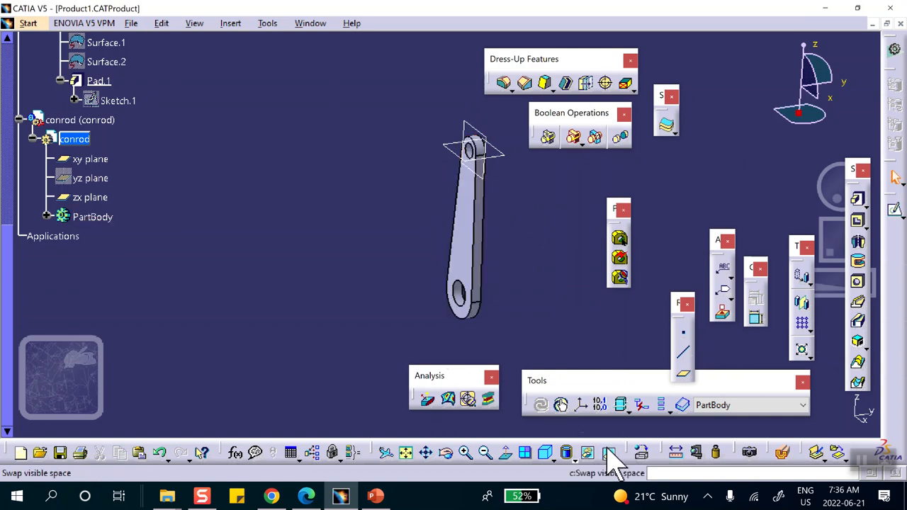
- Show the hidden piston body and pin from the hidden space, and return to the visible space
{"action": "left_click", "coordinate": [608, 452]}
{"action": "right_click", "coordinate": [470, 99]}
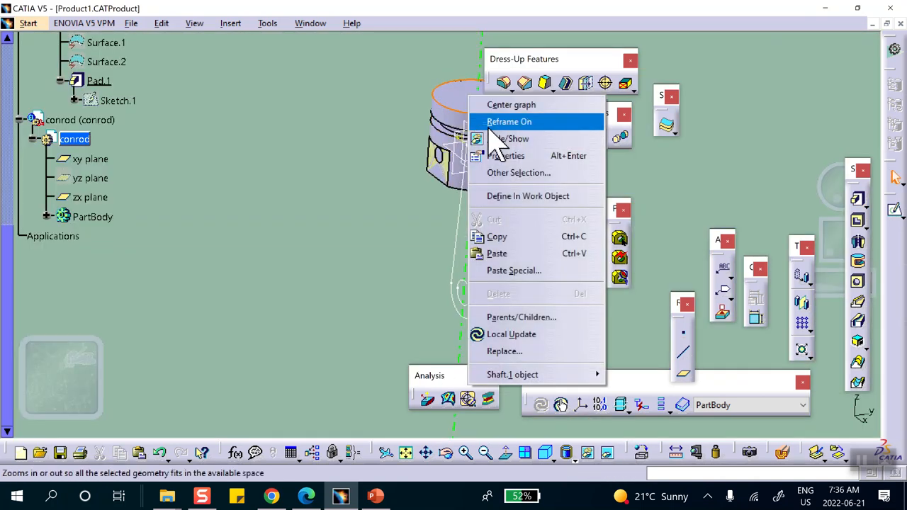
{"action": "left_click", "coordinate": [500, 139]}
{"action": "middle_click_drag", "start_coordinate": [452, 158], "coordinate": [304, 162]}
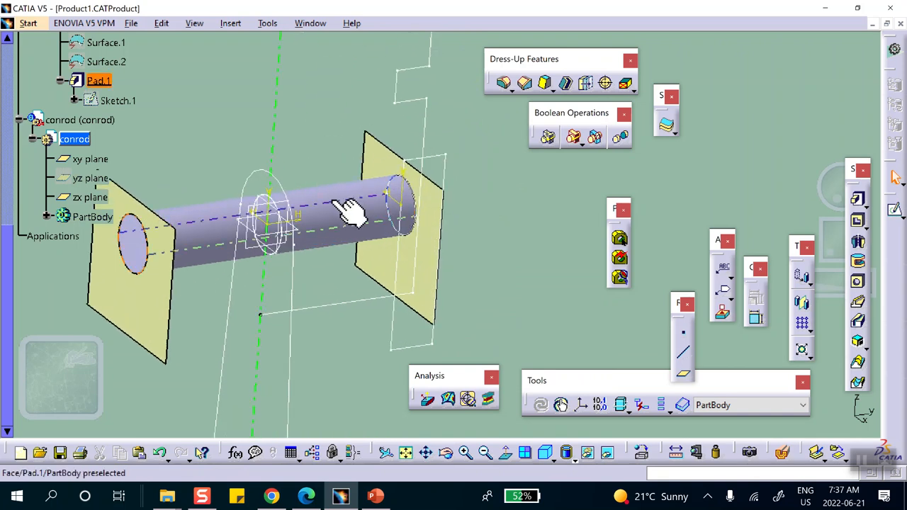
{"action": "right_click", "coordinate": [334, 195]}
{"action": "left_click", "coordinate": [369, 235]}
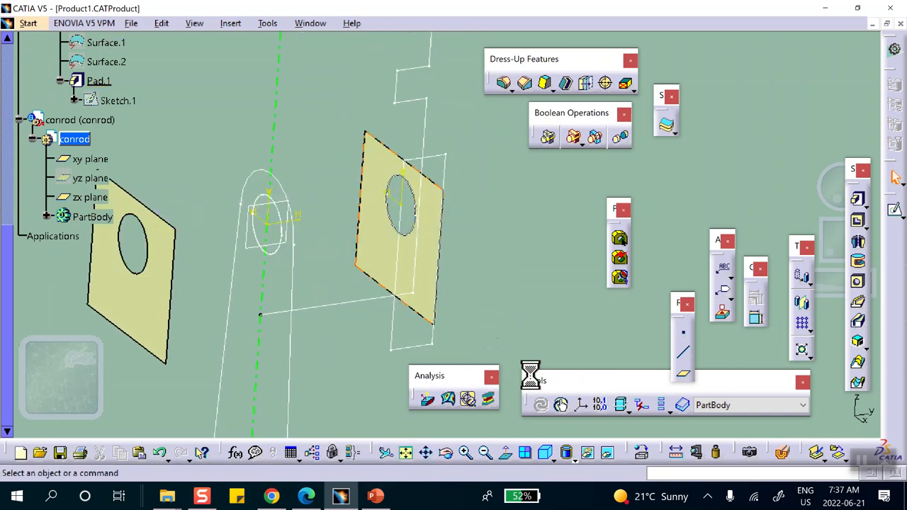
{"action": "left_click", "coordinate": [608, 453]}
- Activate the top-level Product1 assembly and save it
{"action": "middle_click_drag", "start_coordinate": [476, 178], "coordinate": [405, 226]}
{"action": "scroll", "coordinate": [228, 182], "scroll_direction": "up", "scroll_amount": 3}
{"action": "scroll", "coordinate": [178, 146], "scroll_direction": "up", "scroll_amount": 12}
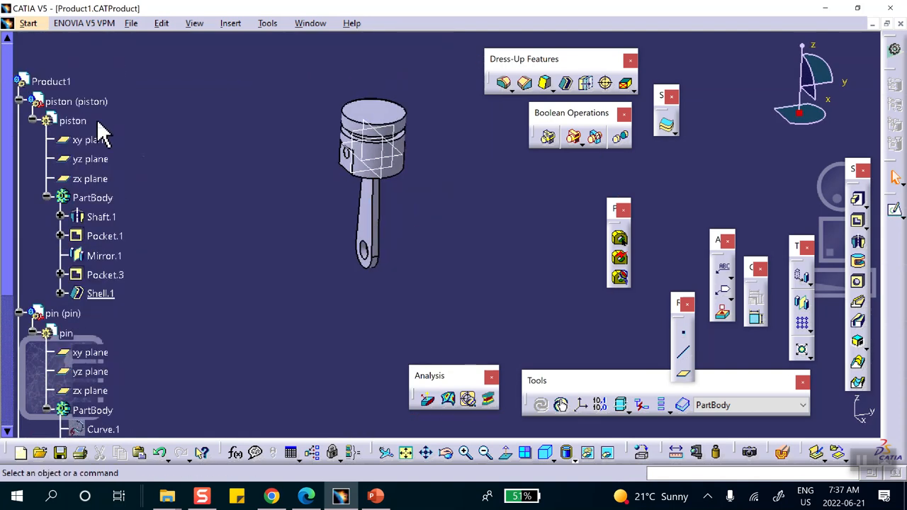
{"action": "double_click", "coordinate": [64, 82]}
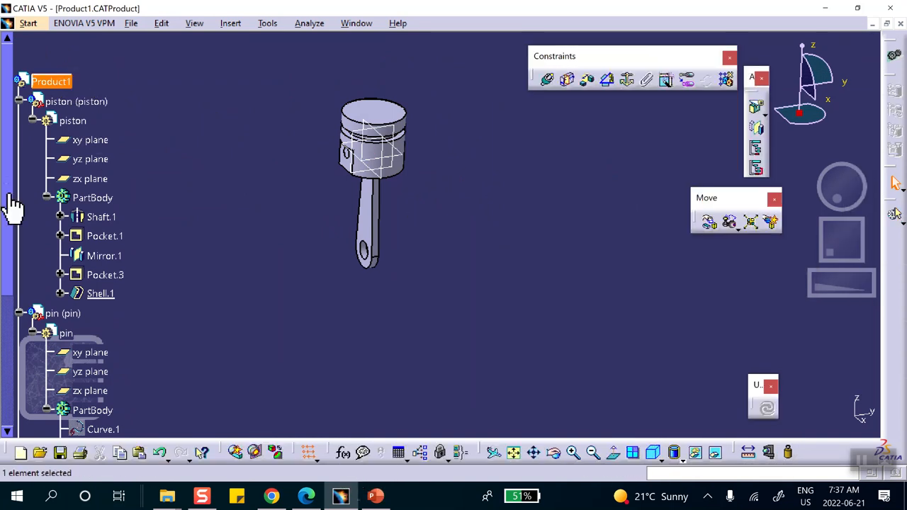
{"action": "left_click", "coordinate": [62, 453]}
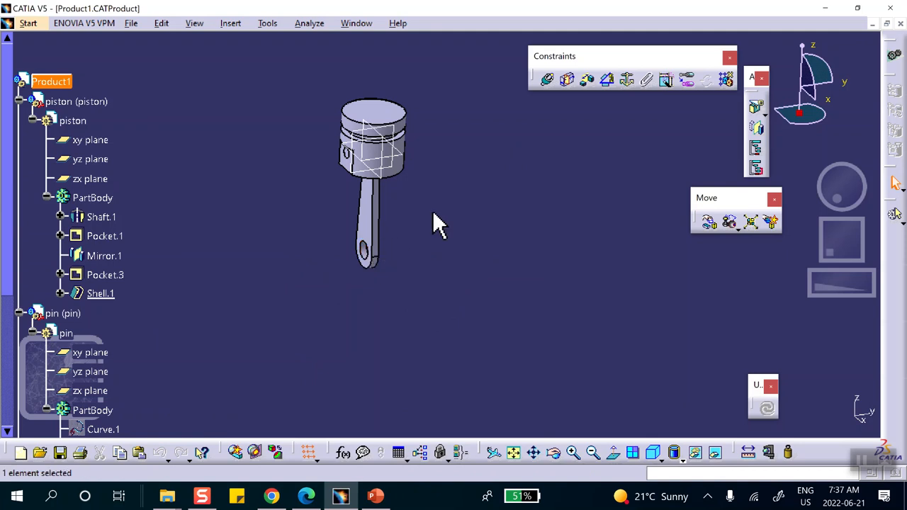
{"action": "left_click", "coordinate": [393, 171]}
{"action": "left_click", "coordinate": [392, 167]}
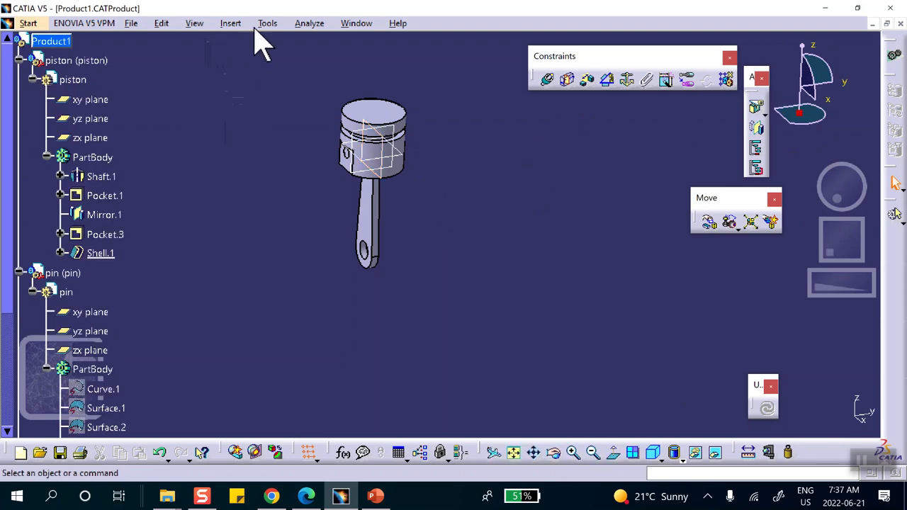
- Insert a new part into Product1, using the assembly's origin as its origin point
{"action": "left_click", "coordinate": [230, 23]}
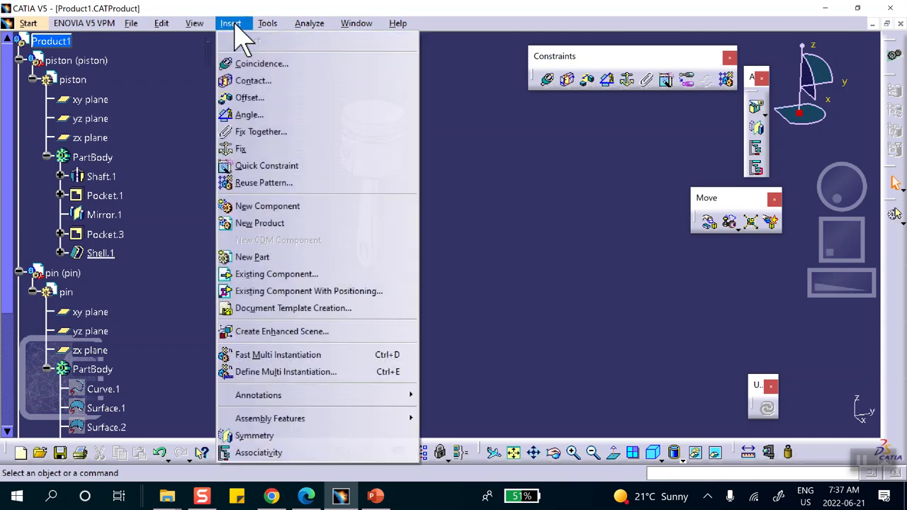
{"action": "left_click", "coordinate": [248, 257]}
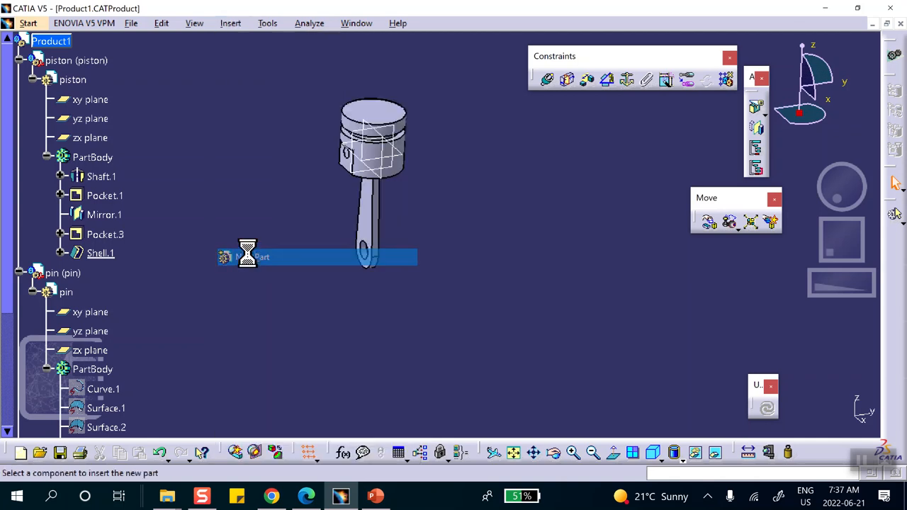
{"action": "left_click", "coordinate": [61, 44]}
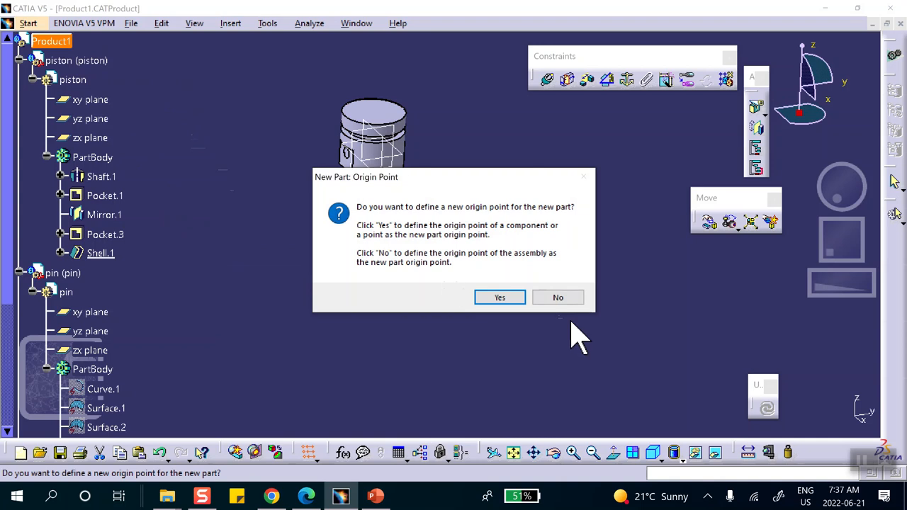
{"action": "left_click", "coordinate": [557, 297]}
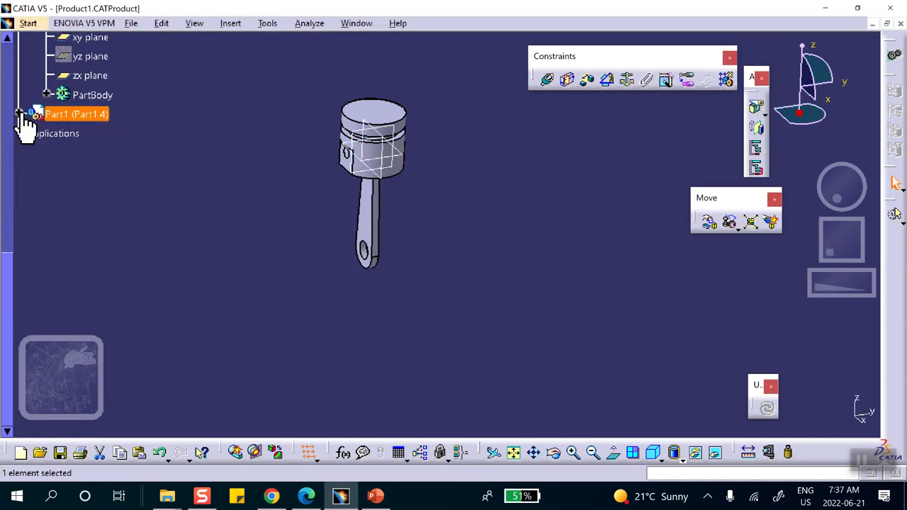
- Set the new part's instance name to crack and its part number to crank
{"action": "left_click", "coordinate": [19, 114]}
{"action": "right_click", "coordinate": [74, 115]}
{"action": "left_click", "coordinate": [105, 178]}
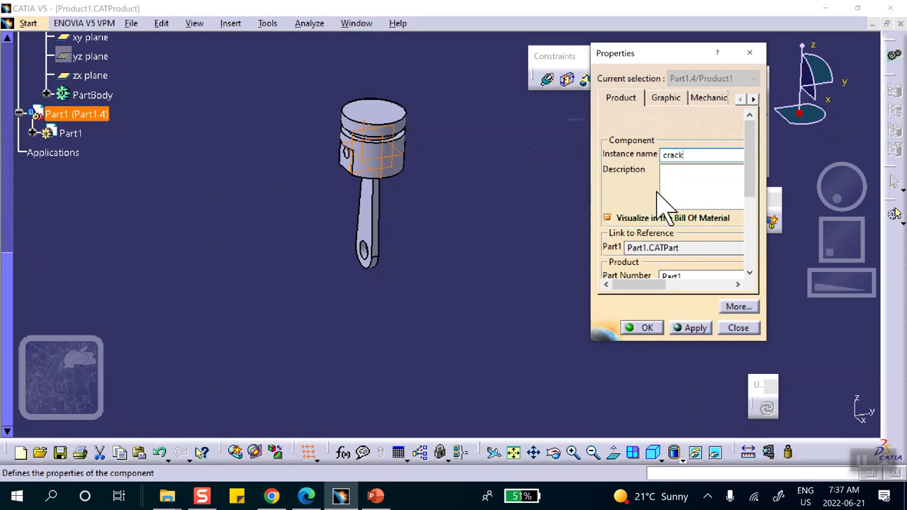
{"action": "scroll", "coordinate": [752, 169], "scroll_direction": "down", "scroll_amount": 1}
{"action": "double_click", "coordinate": [688, 251]}
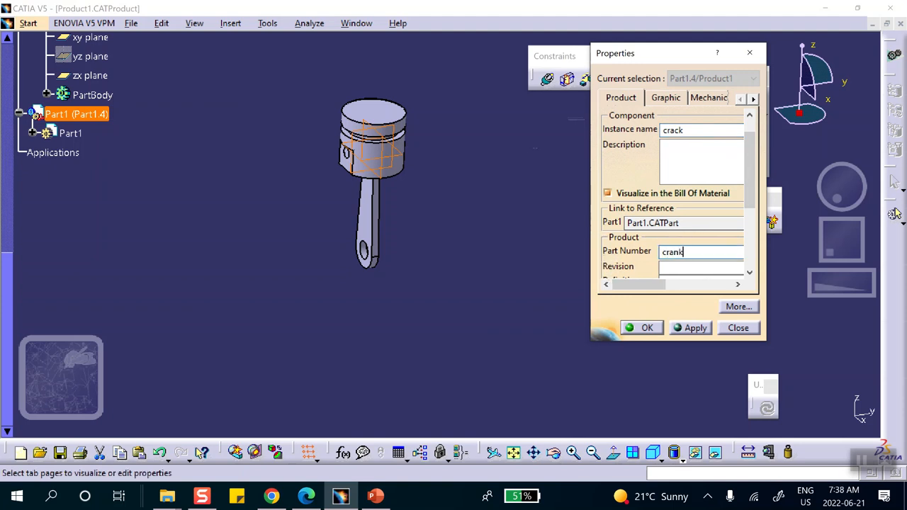
{"action": "left_click", "coordinate": [644, 327]}
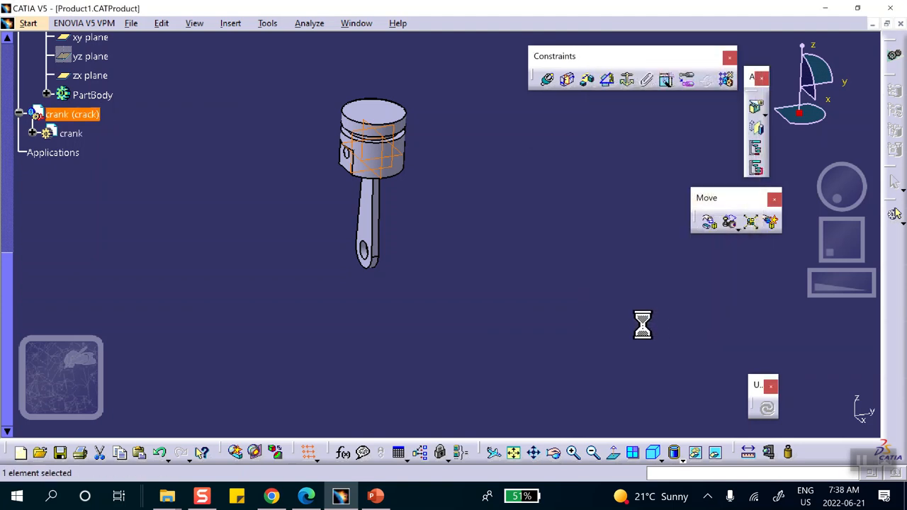
- Open a sketch on the crank's zx plane and start projecting 3D elements onto it
{"action": "left_click", "coordinate": [71, 134]}
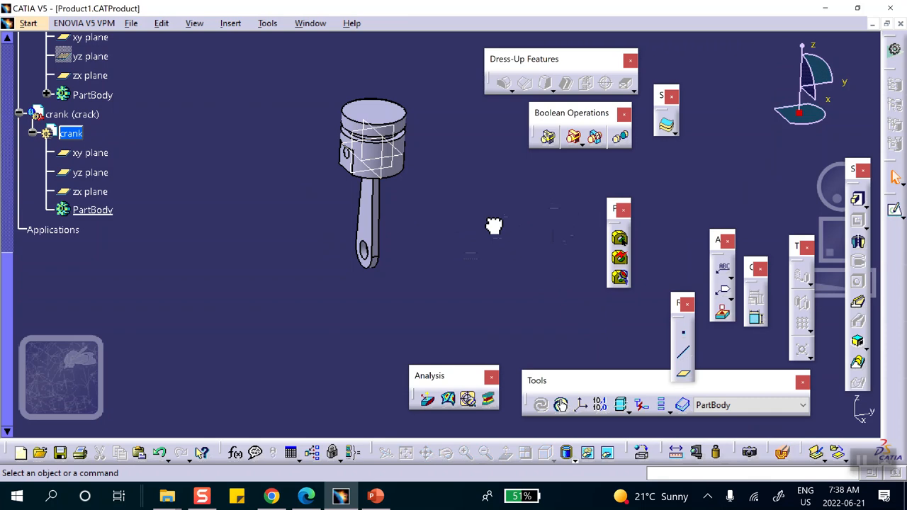
{"action": "left_click", "coordinate": [399, 160]}
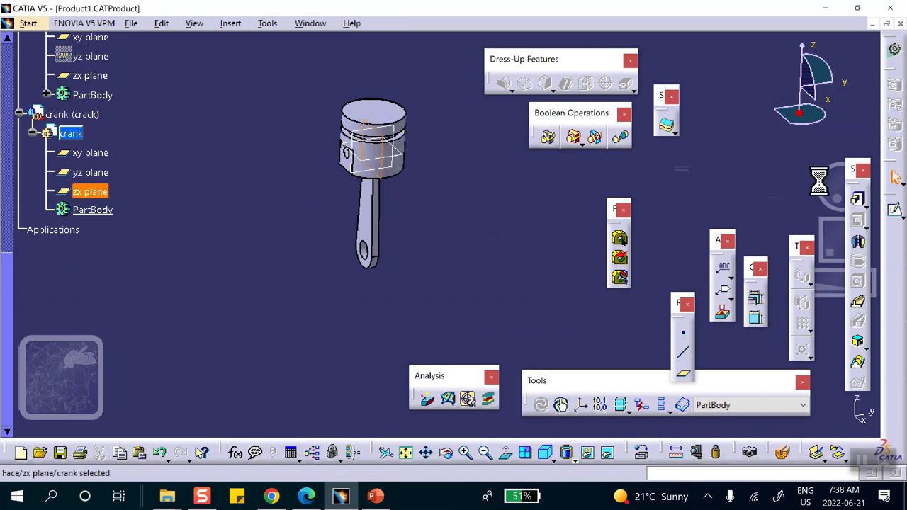
{"action": "left_click", "coordinate": [895, 212]}
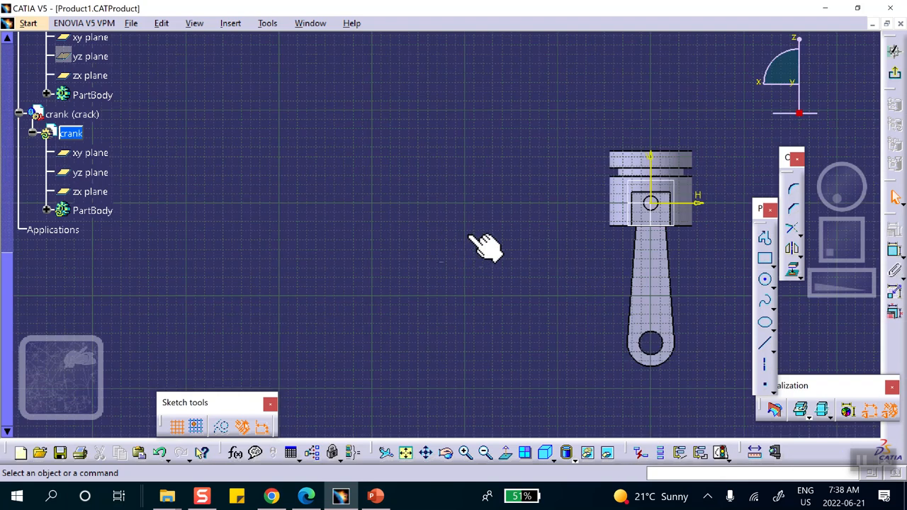
{"action": "middle_click_drag", "start_coordinate": [543, 243], "coordinate": [455, 163]}
{"action": "middle_click_drag", "start_coordinate": [600, 163], "coordinate": [496, 213]}
{"action": "left_click", "coordinate": [795, 272]}
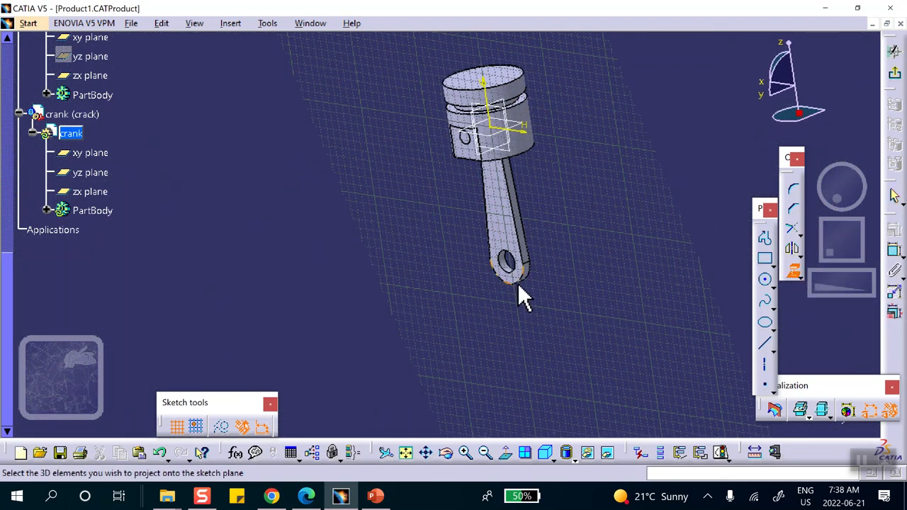
- Project the edge of the connecting rod's lower hole into the crank sketch and extrude it as a pad
{"action": "left_click", "coordinate": [524, 276]}
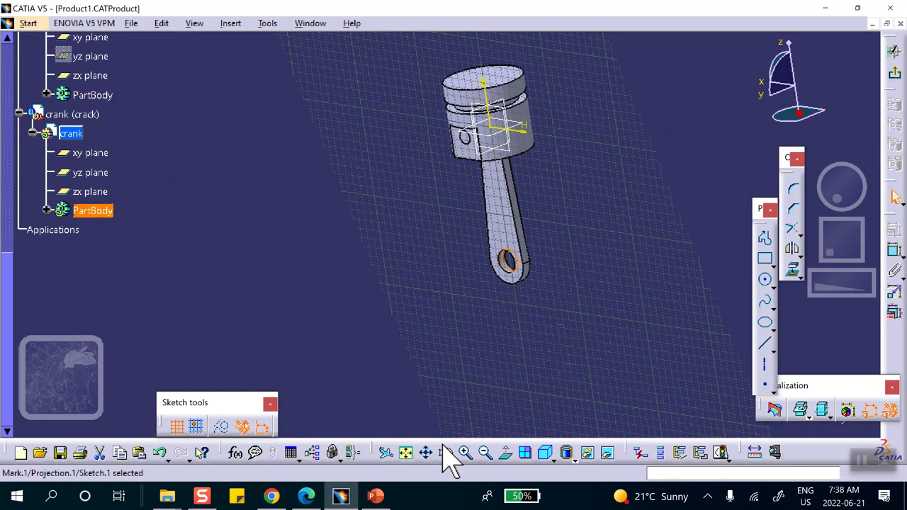
{"action": "left_click", "coordinate": [898, 75]}
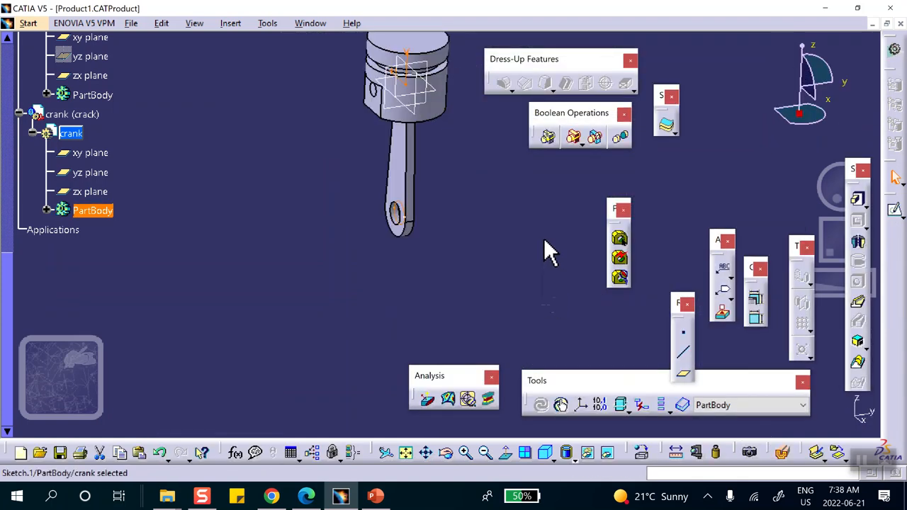
{"action": "left_click", "coordinate": [859, 201]}
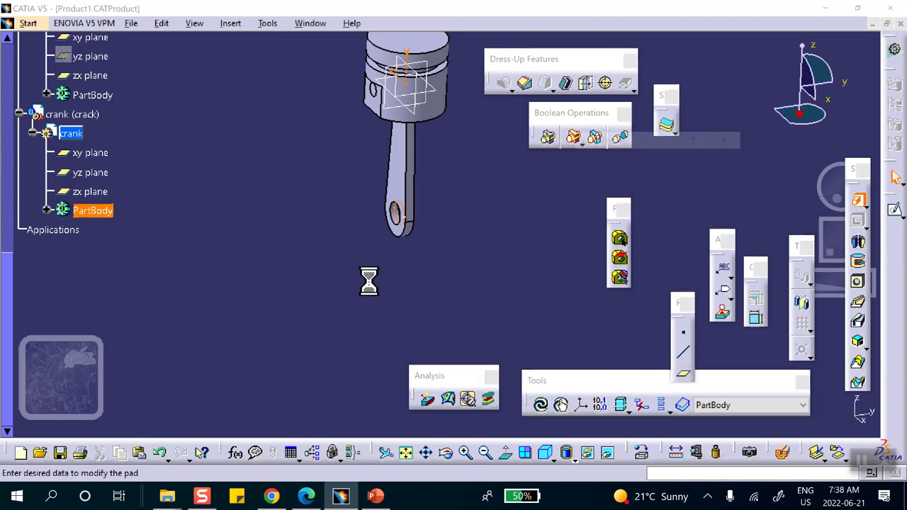
{"action": "middle_click_drag", "start_coordinate": [466, 239], "coordinate": [436, 209]}
{"action": "left_click", "coordinate": [600, 365]}
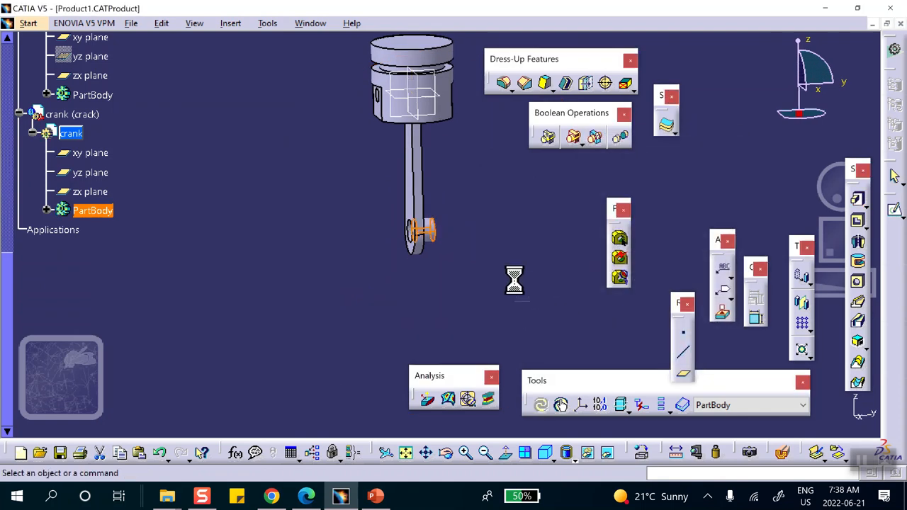
- Open a sketch on the pin's free end face and consult the Chapter 12 single cylinder engine slide in PowerPoint
{"action": "mouse_move", "coordinate": [505, 268]}
{"action": "middle_mouse_down"}
{"action": "mouse_move", "coordinate": [492, 263]}
{"action": "mouse_move", "coordinate": [488, 205]}
{"action": "mouse_move", "coordinate": [394, 248]}
{"action": "middle_mouse_up"}
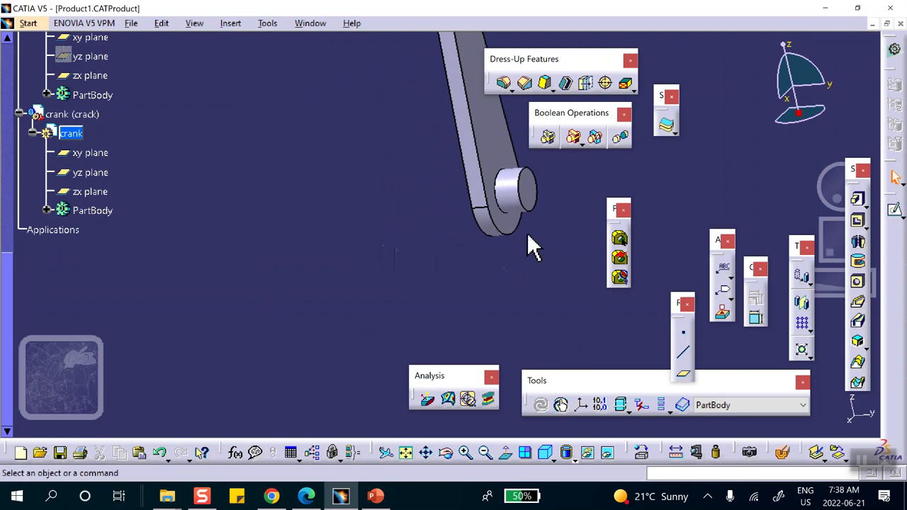
{"action": "left_click", "coordinate": [532, 193]}
{"action": "left_click", "coordinate": [894, 211]}
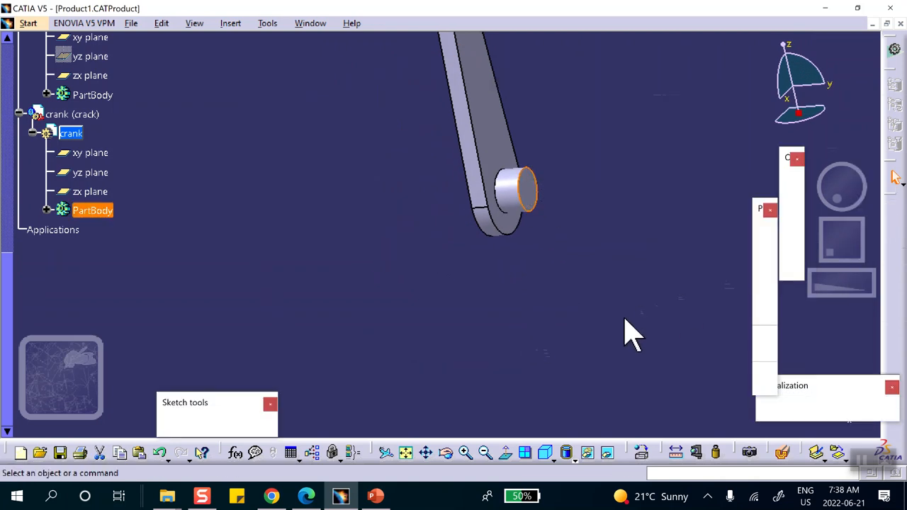
{"action": "left_click", "coordinate": [375, 496]}
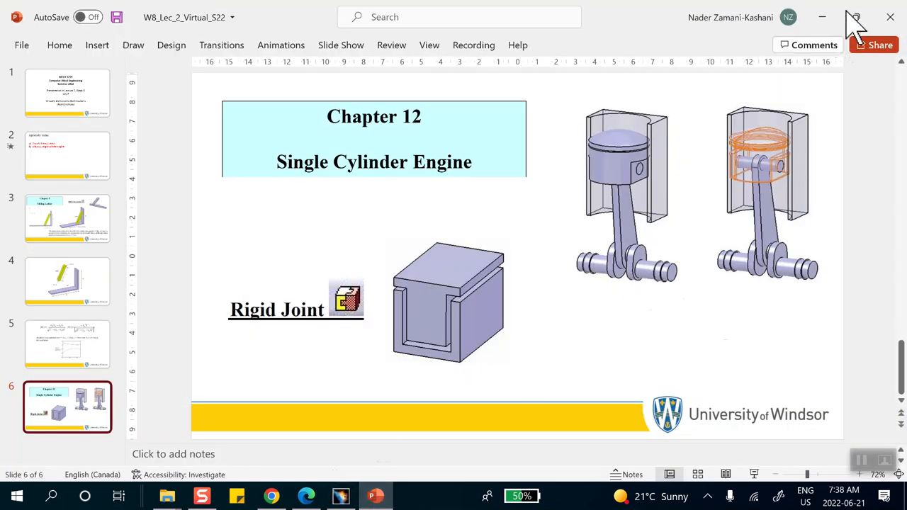
{"action": "left_click", "coordinate": [823, 17]}
{"action": "mouse_move", "coordinate": [713, 203]}
{"action": "middle_mouse_down"}
{"action": "mouse_move", "coordinate": [626, 186]}
{"action": "mouse_move", "coordinate": [656, 213]}
{"action": "middle_mouse_up"}
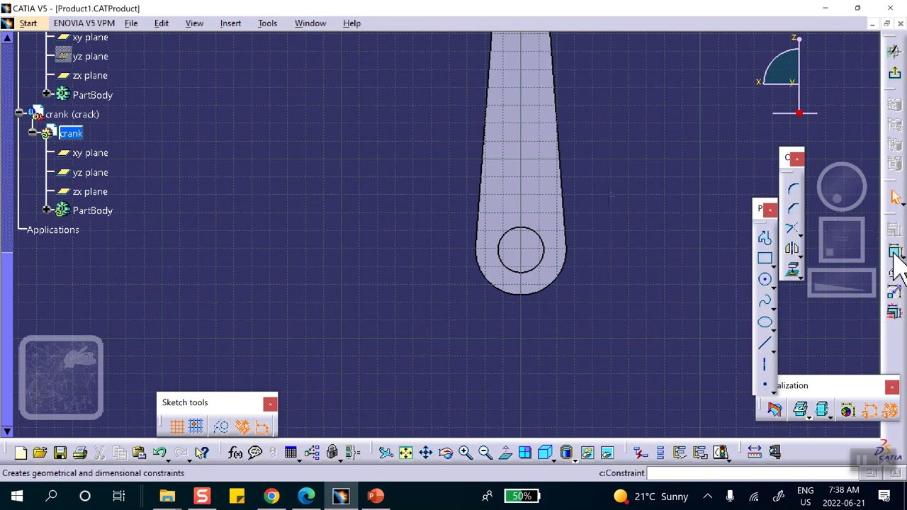
{"action": "left_click", "coordinate": [765, 238]}
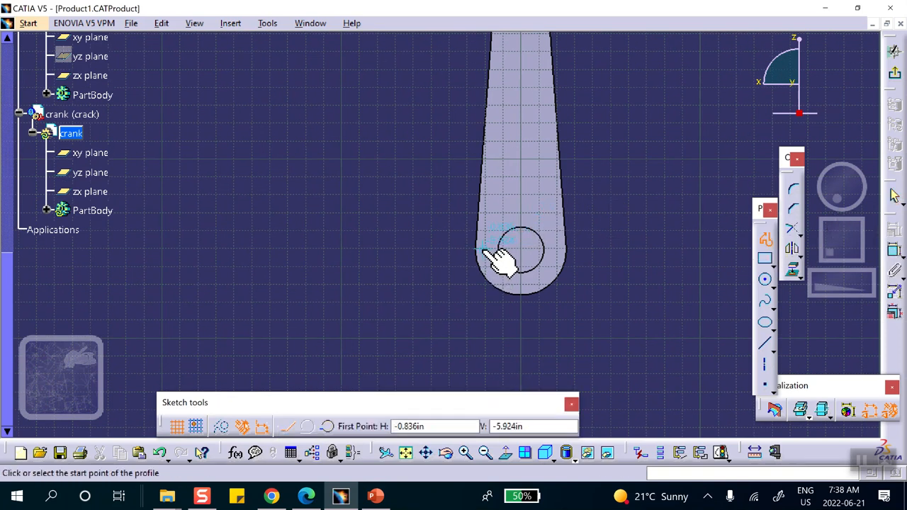
{"action": "mouse_move", "coordinate": [480, 289]}
{"action": "middle_mouse_down"}
{"action": "mouse_move", "coordinate": [468, 399]}
{"action": "mouse_move", "coordinate": [489, 223]}
{"action": "mouse_move", "coordinate": [401, 221]}
{"action": "middle_mouse_up"}
{"action": "left_click", "coordinate": [679, 202]}
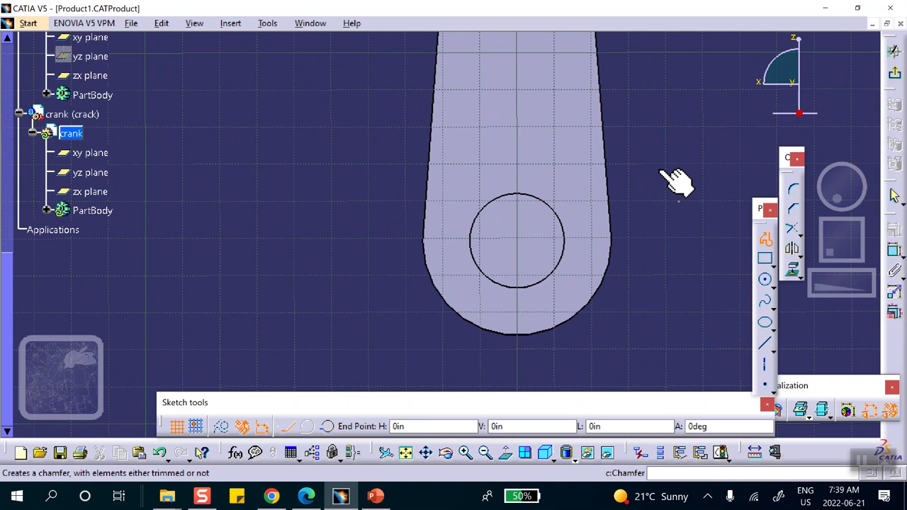
{"action": "key", "text": "Escape"}
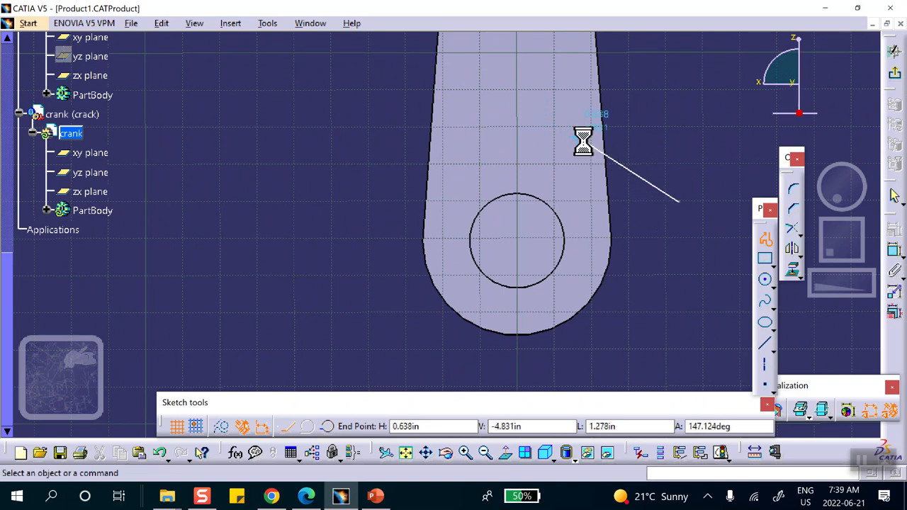
- Expand the crank's PartBody and hide the connecting rod's body
{"action": "left_click", "coordinate": [47, 212]}
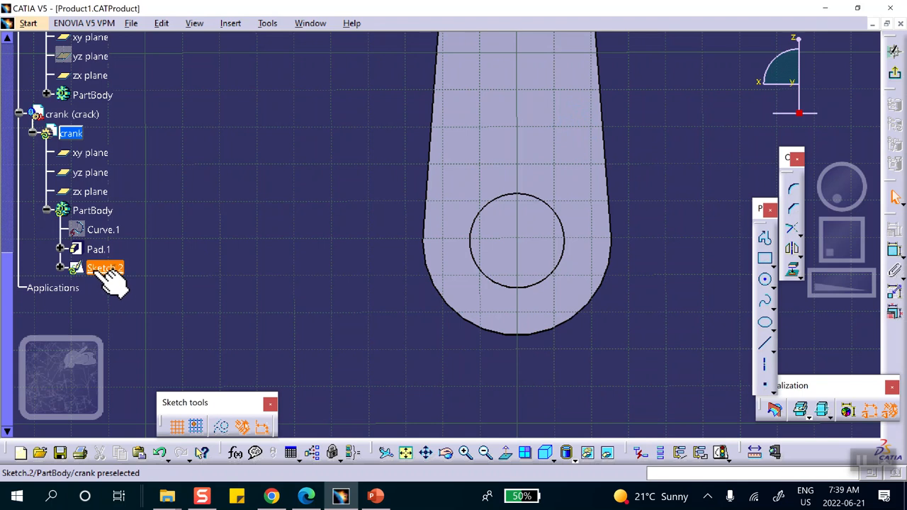
{"action": "right_click", "coordinate": [562, 97]}
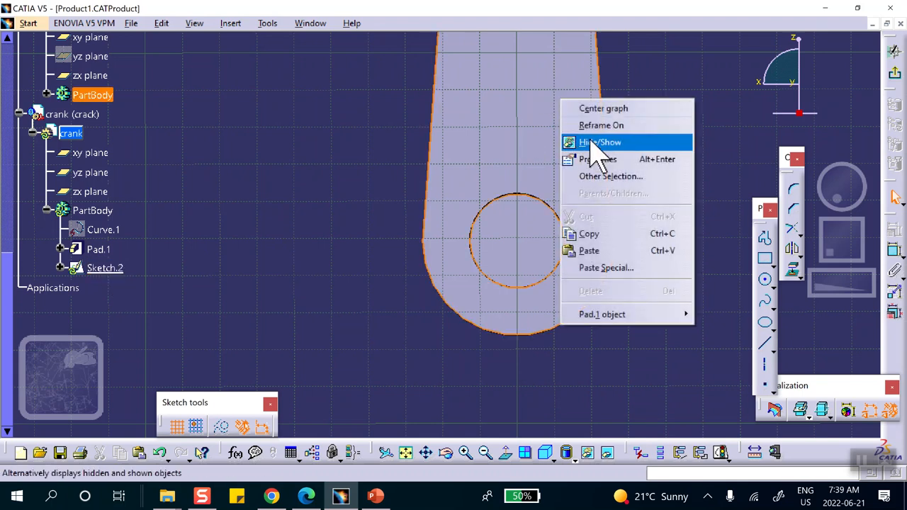
{"action": "left_click", "coordinate": [595, 142]}
- Hide the crank's pin pad, leave the sketch and show the pad again
{"action": "right_click", "coordinate": [533, 249]}
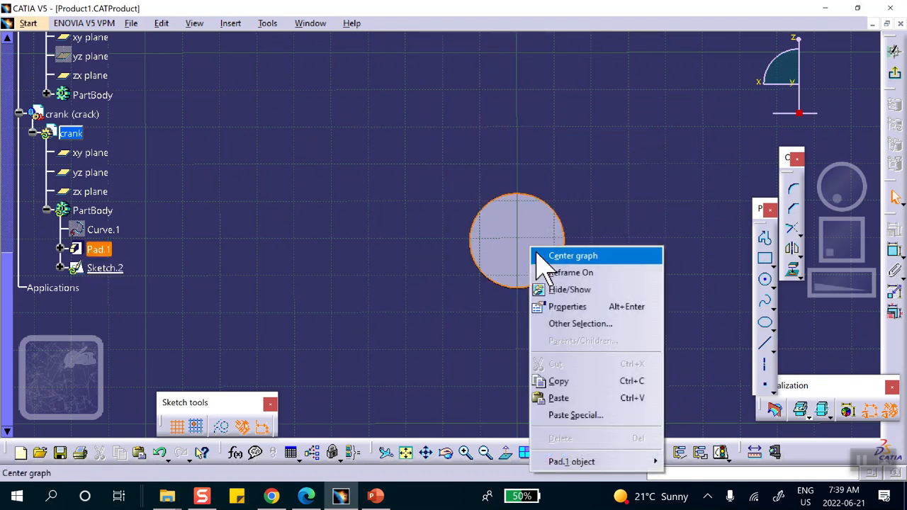
{"action": "left_click", "coordinate": [569, 290]}
{"action": "left_click", "coordinate": [895, 73]}
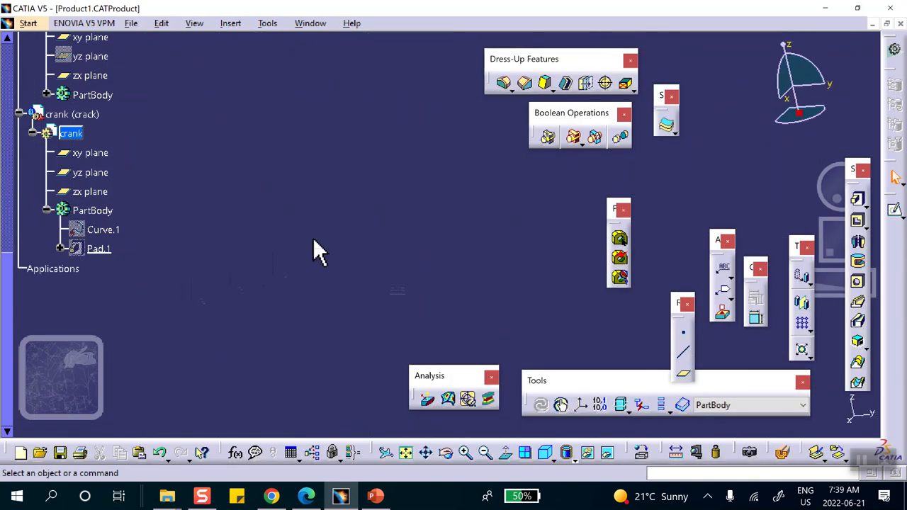
{"action": "right_click", "coordinate": [103, 253]}
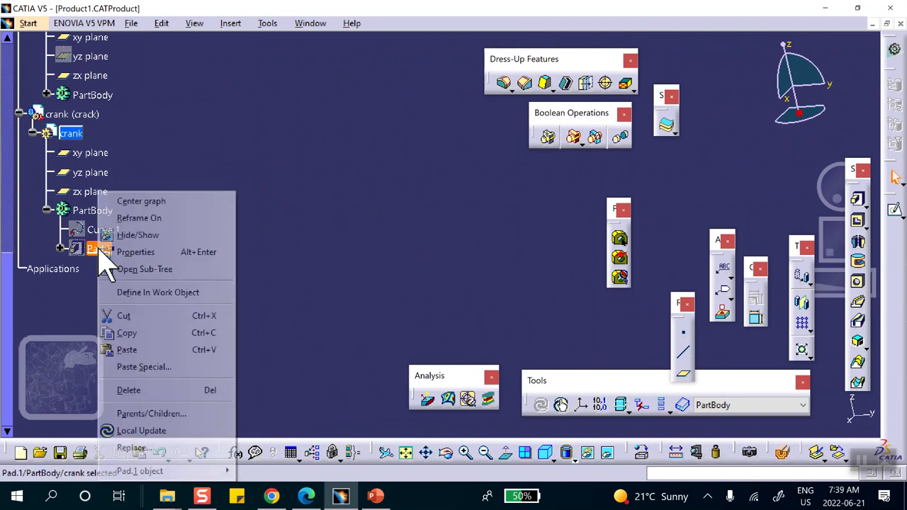
{"action": "left_click", "coordinate": [137, 235]}
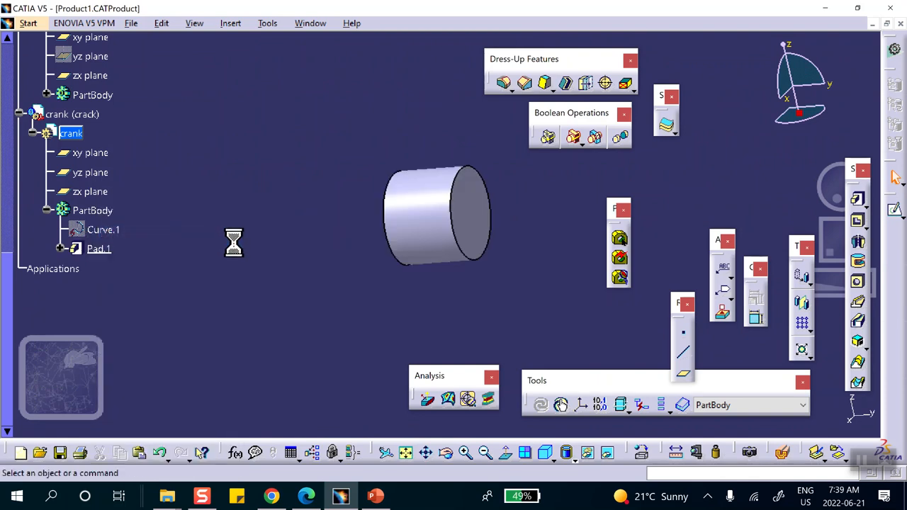
- On the pin's free end face, sketch a closed outline of two tapered sides joined by arcs, the lower radius about 0.95 in
{"action": "middle_click_drag", "start_coordinate": [524, 280], "coordinate": [488, 281]}
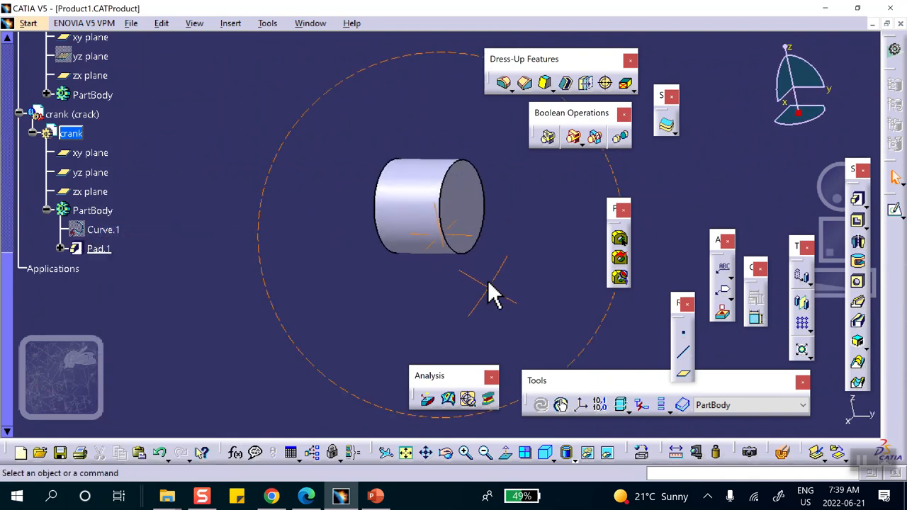
{"action": "left_click", "coordinate": [468, 213]}
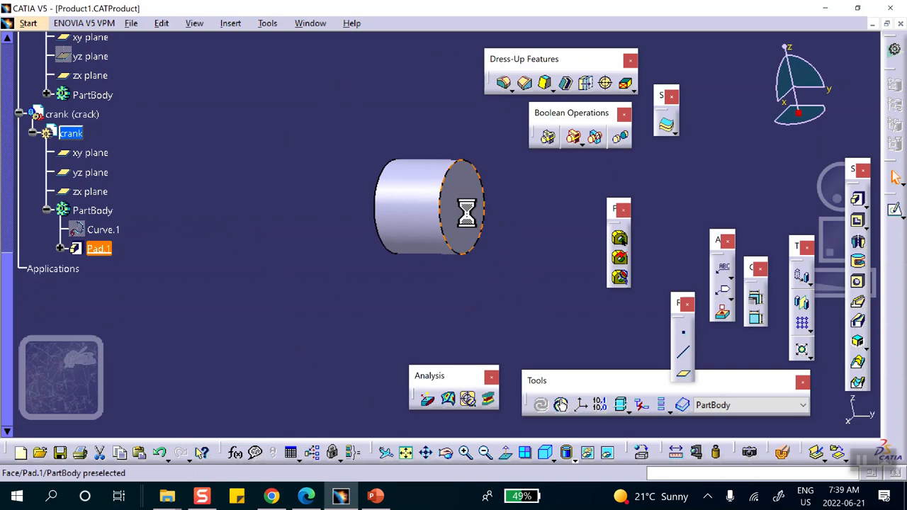
{"action": "left_click", "coordinate": [895, 211]}
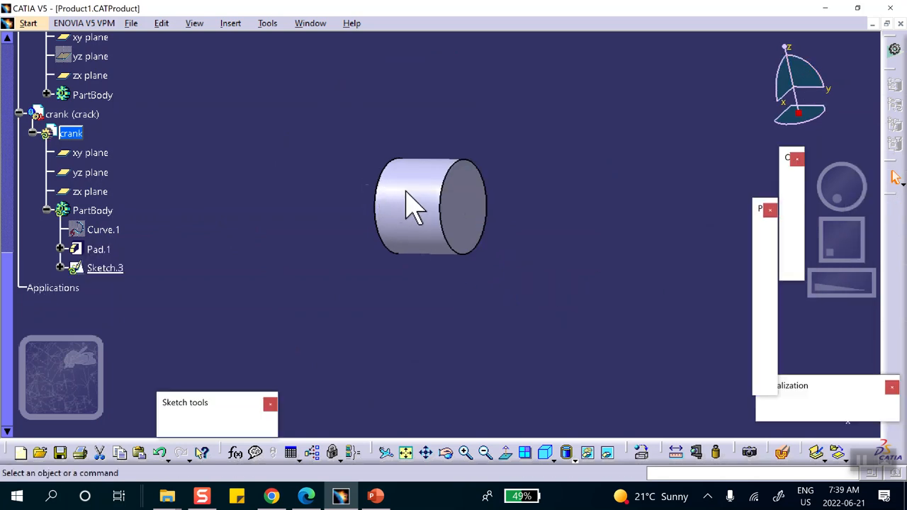
{"action": "middle_click_drag", "start_coordinate": [540, 202], "coordinate": [474, 92]}
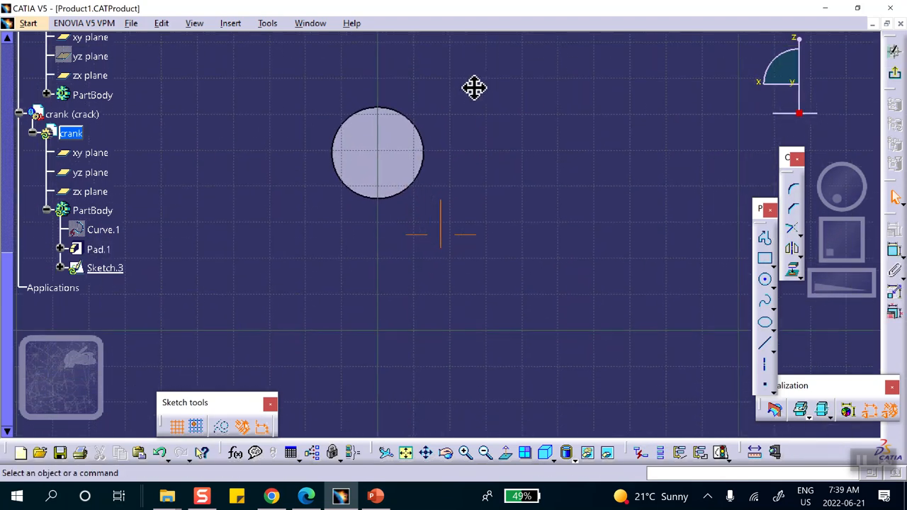
{"action": "left_click", "coordinate": [765, 239]}
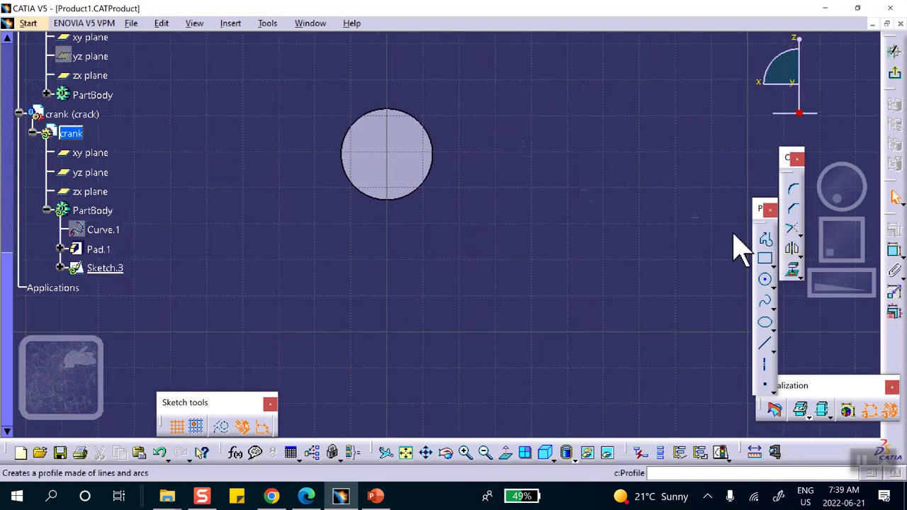
{"action": "left_click", "coordinate": [310, 164]}
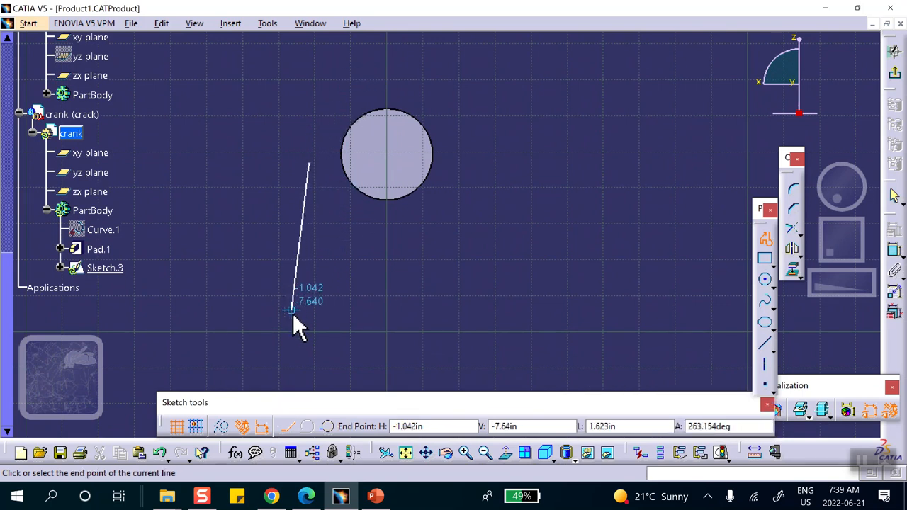
{"action": "left_click_drag", "start_coordinate": [293, 313], "coordinate": [418, 316]}
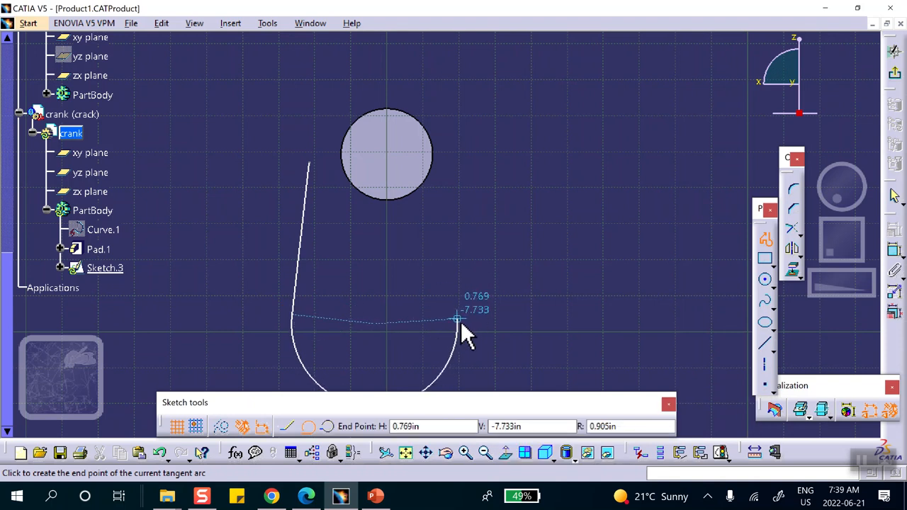
{"action": "left_click", "coordinate": [464, 318]}
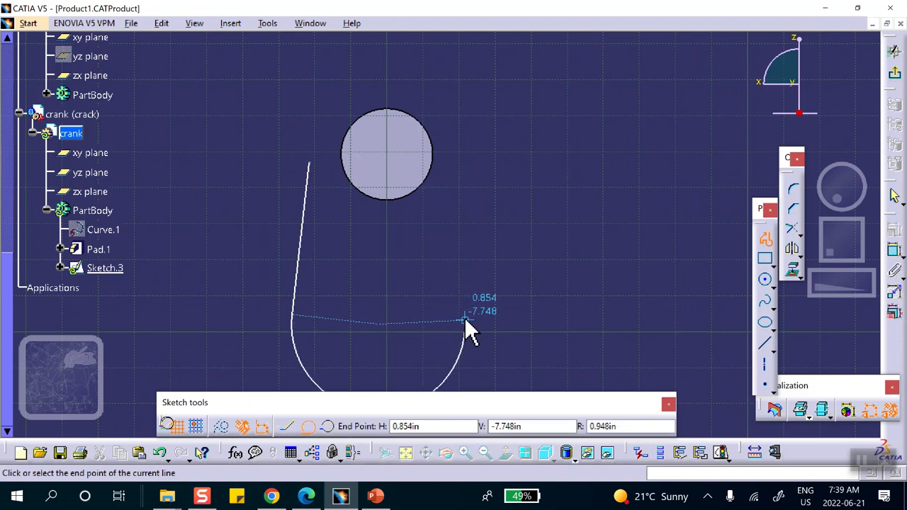
{"action": "left_click", "coordinate": [446, 166]}
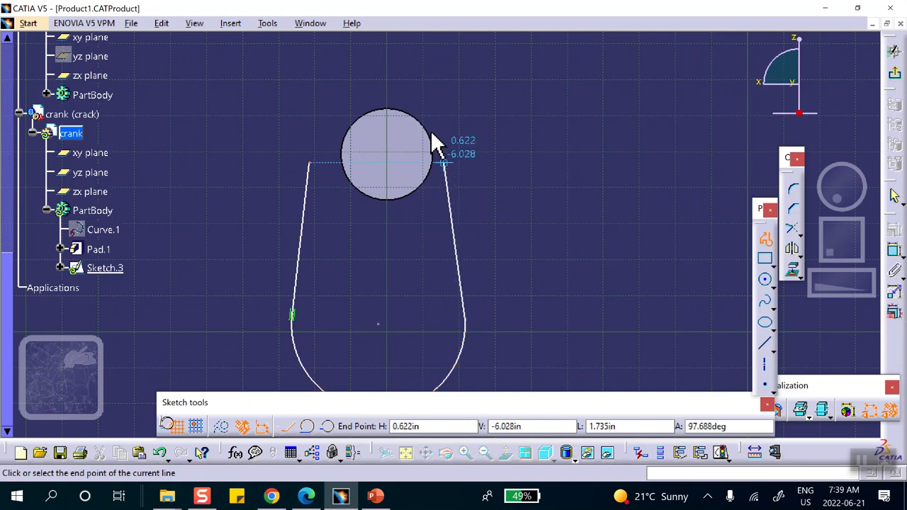
{"action": "left_click", "coordinate": [311, 162]}
{"action": "middle_click_drag", "start_coordinate": [494, 189], "coordinate": [487, 214]}
{"action": "left_click", "coordinate": [543, 189]}
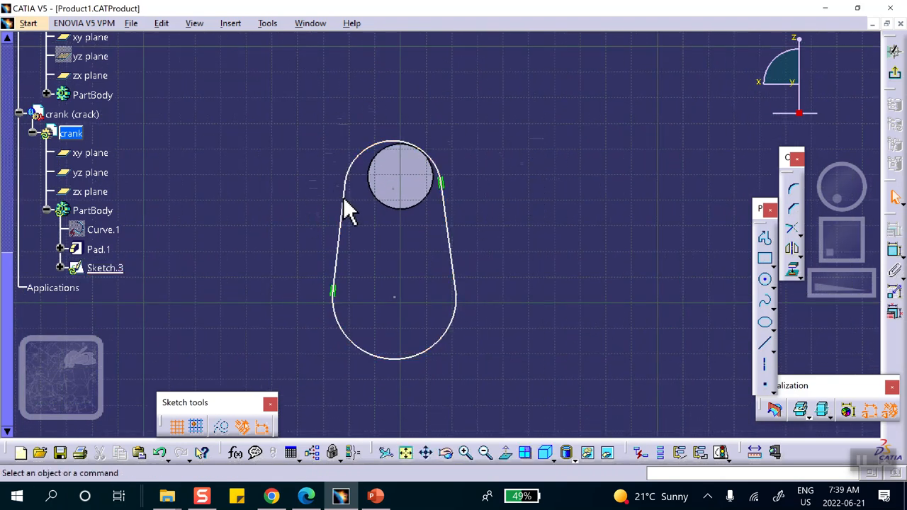
- Constrain the outline's upper arc to be concentric with the pin's circular edge
{"action": "left_click", "coordinate": [345, 198]}
{"action": "left_click", "coordinate": [567, 197]}
{"action": "left_click", "coordinate": [347, 172]}
{"action": "left_click", "coordinate": [419, 201], "text": "ctrl"}
{"action": "left_click", "coordinate": [897, 241]}
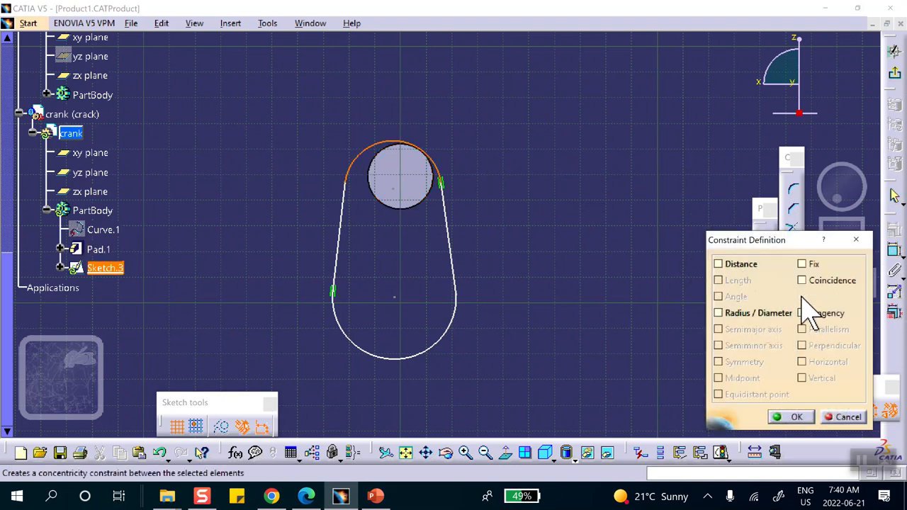
{"action": "left_click", "coordinate": [802, 297]}
{"action": "left_click", "coordinate": [789, 417]}
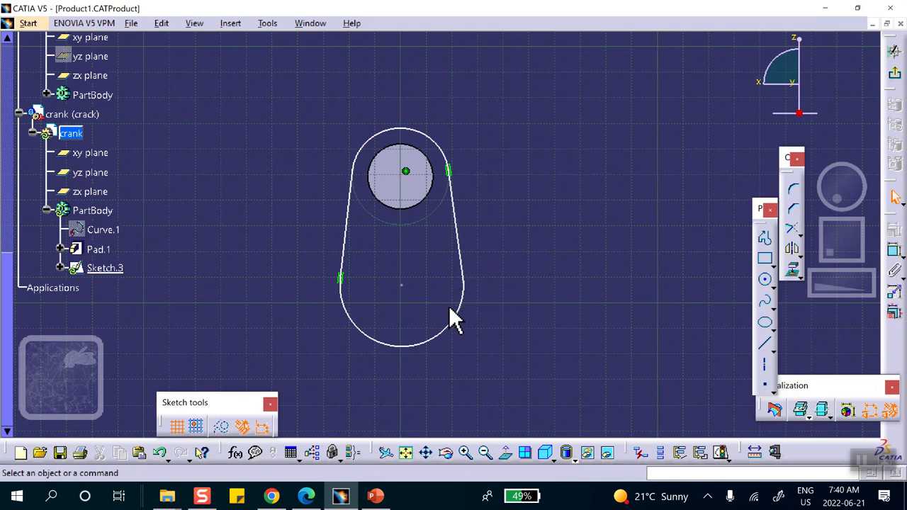
- Add a circle of about 0.43 in radius at the lower arc's centre in the crank outline sketch and exit the sketch
{"action": "left_click", "coordinate": [896, 76]}
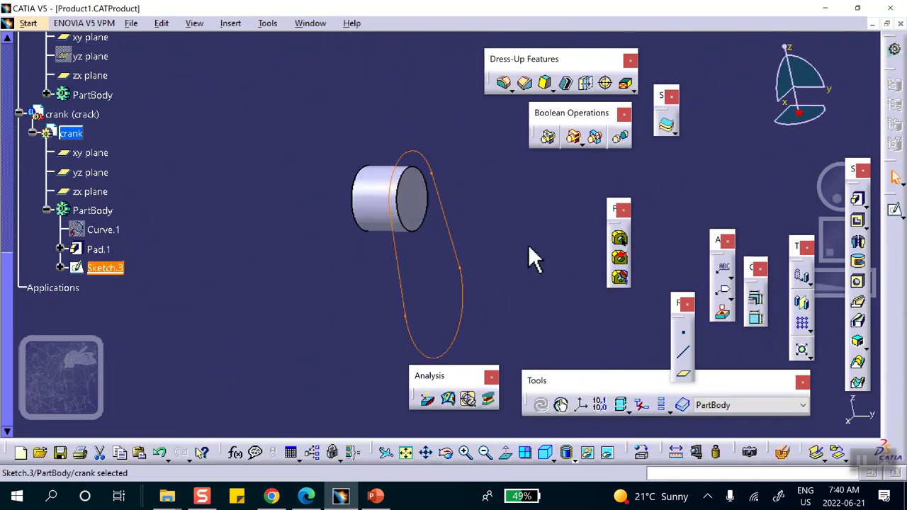
{"action": "left_click", "coordinate": [458, 255]}
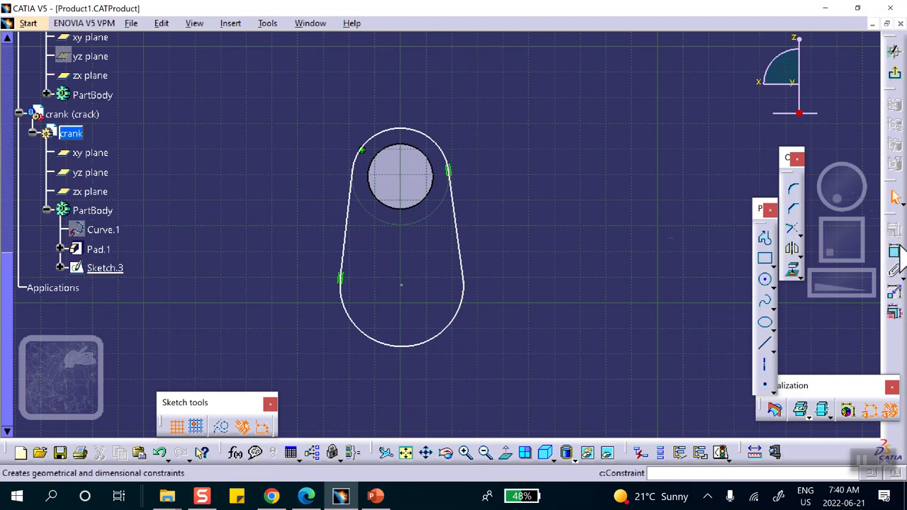
{"action": "left_click", "coordinate": [765, 280]}
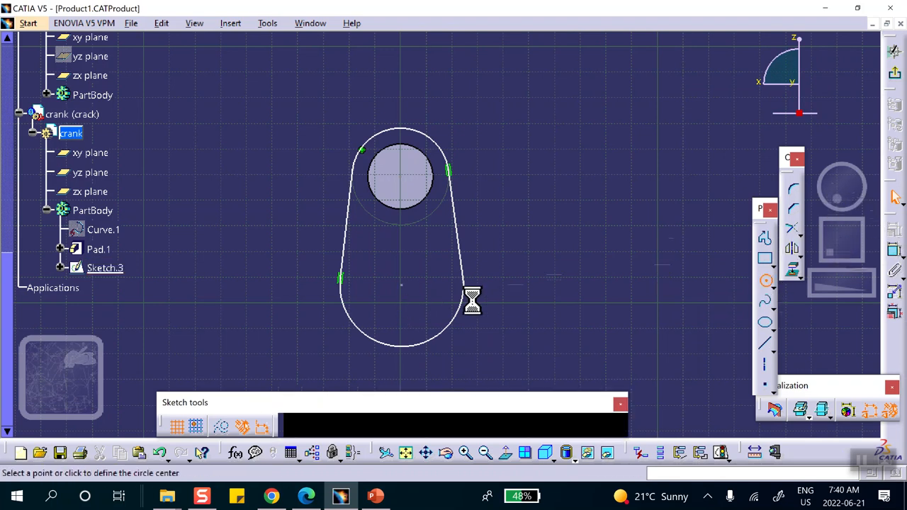
{"action": "left_click", "coordinate": [401, 285]}
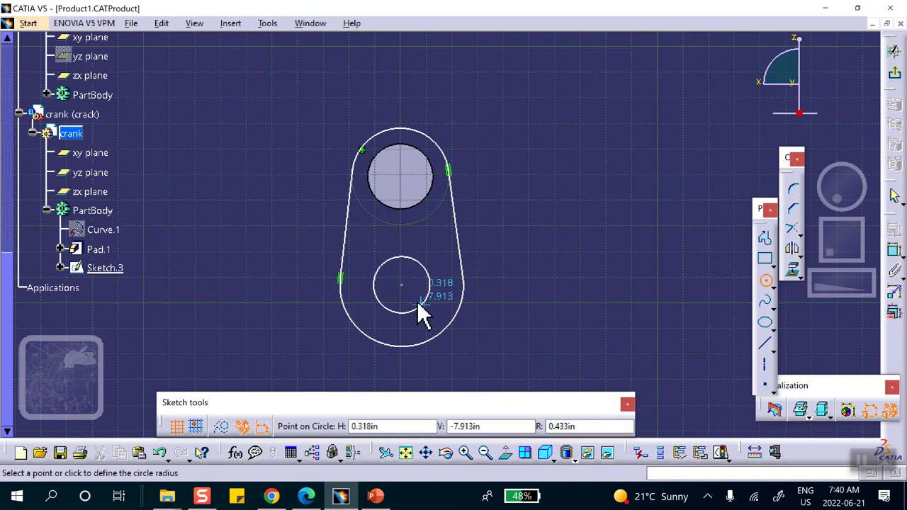
{"action": "left_click", "coordinate": [419, 303]}
{"action": "left_click", "coordinate": [887, 71]}
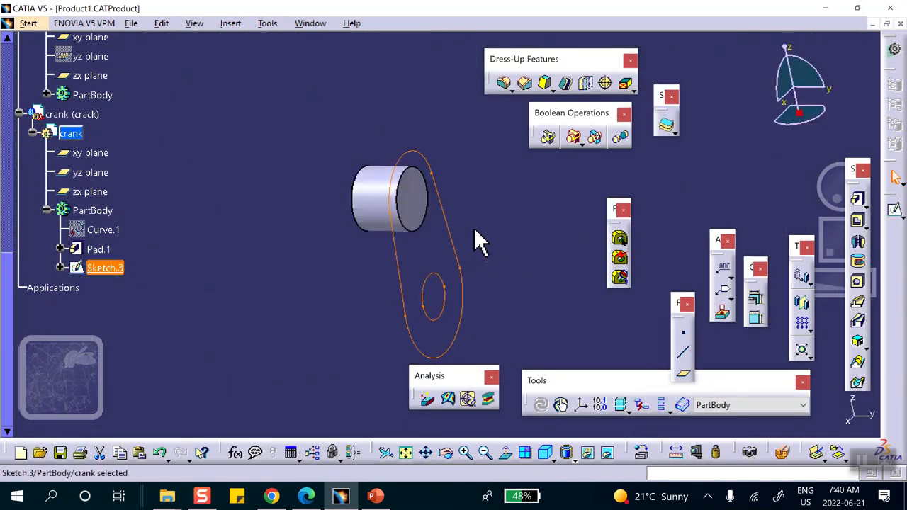
{"action": "middle_click_drag", "start_coordinate": [474, 231], "coordinate": [397, 209]}
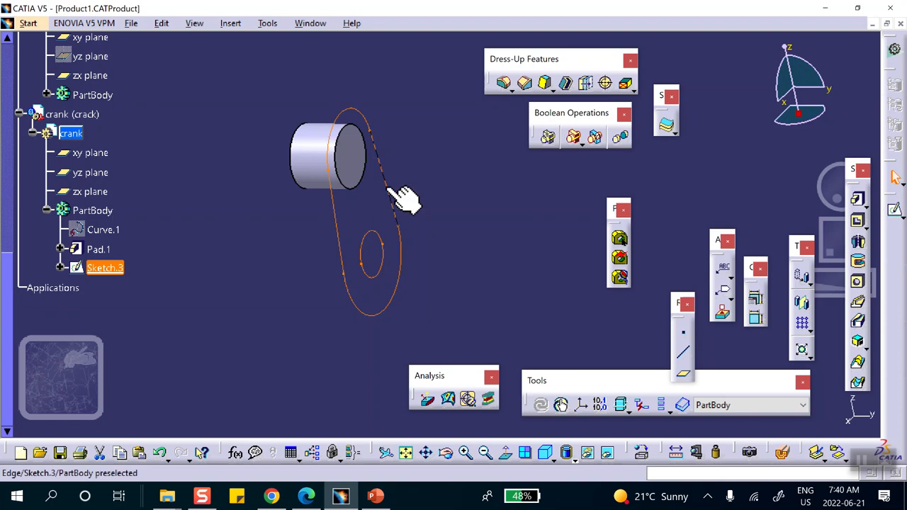
- Delete the inner circle from the crank outline sketch and extrude the remaining outline 0.4 in as a pad
{"action": "double_click", "coordinate": [385, 253]}
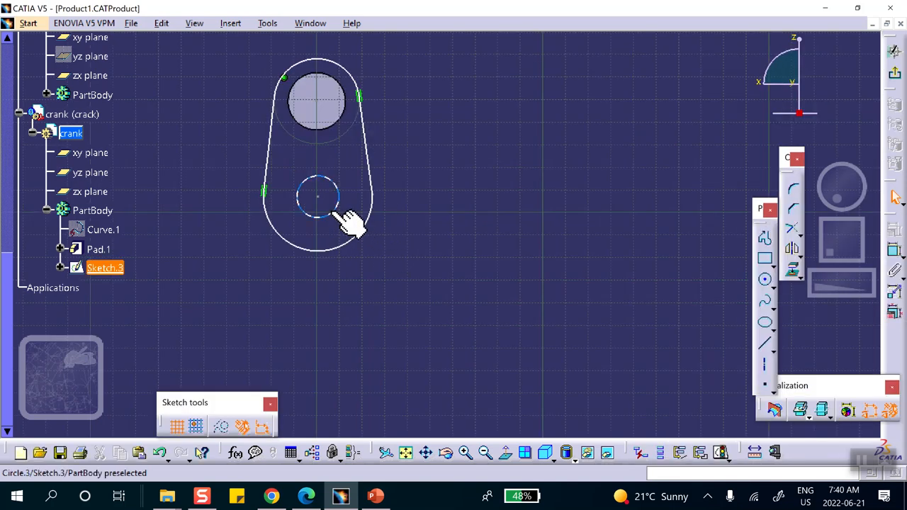
{"action": "left_click", "coordinate": [335, 216]}
{"action": "key", "text": "Delete"}
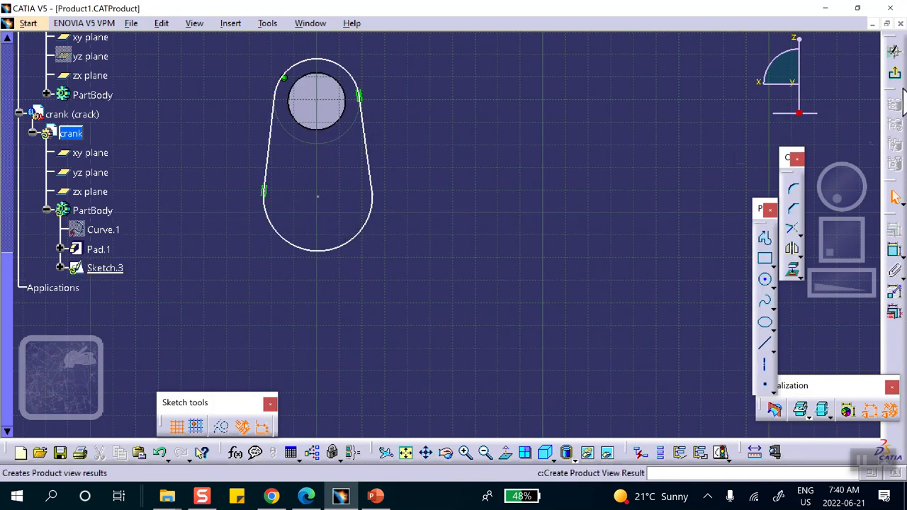
{"action": "left_click", "coordinate": [895, 73]}
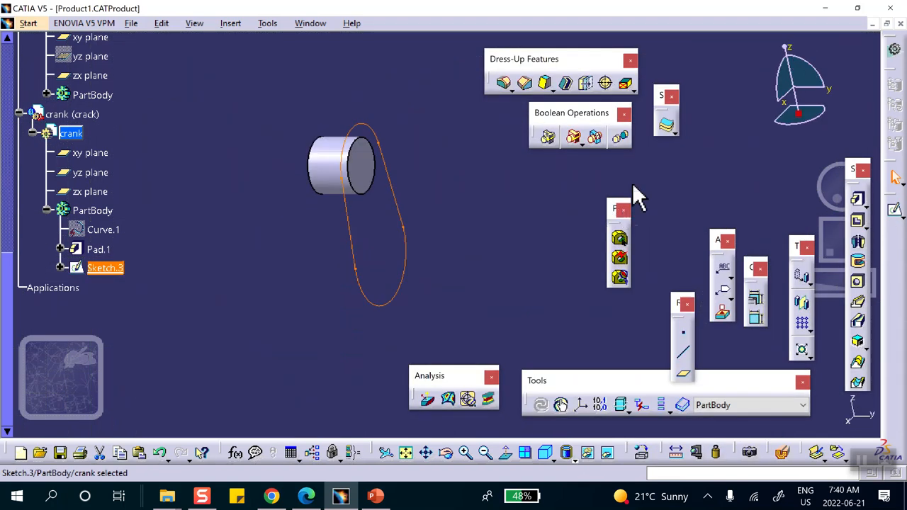
{"action": "left_click", "coordinate": [857, 199]}
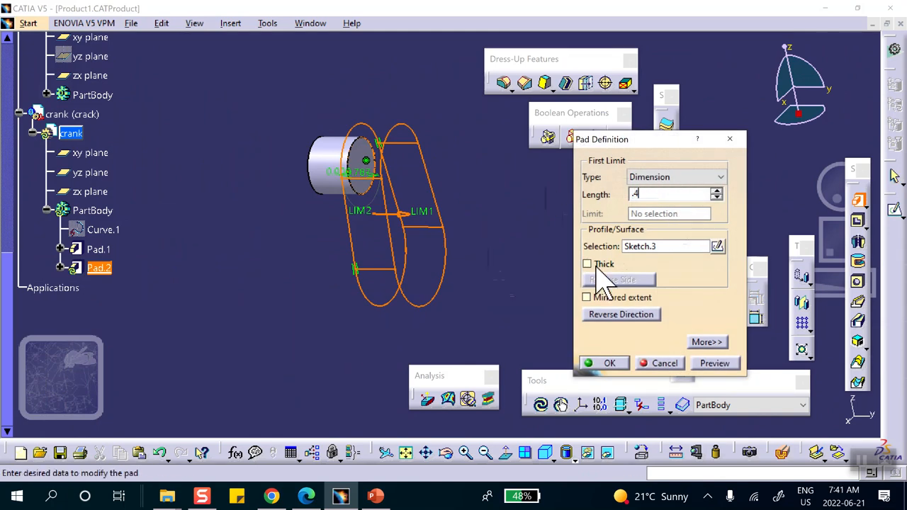
{"action": "left_click", "coordinate": [606, 365]}
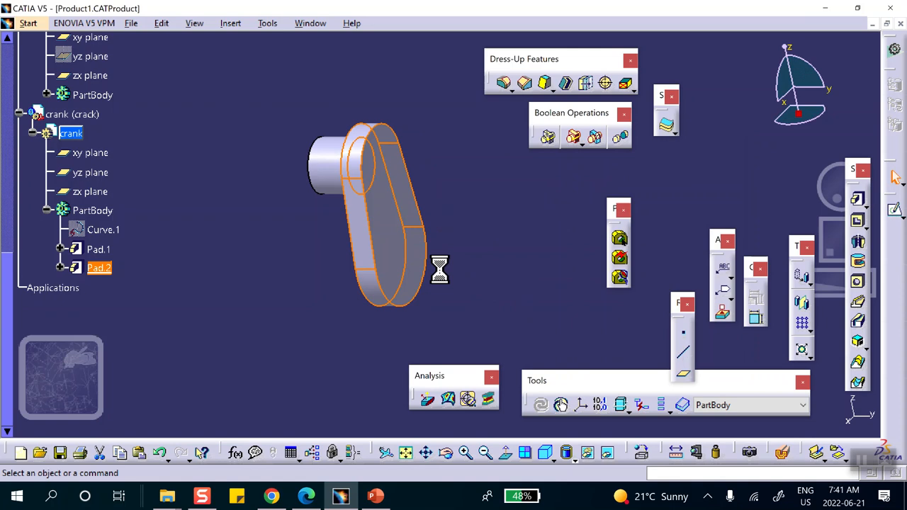
- Sketch a circle on the web's outer face, centred on the vertical axis near its lower rounded end
{"action": "left_click", "coordinate": [415, 262]}
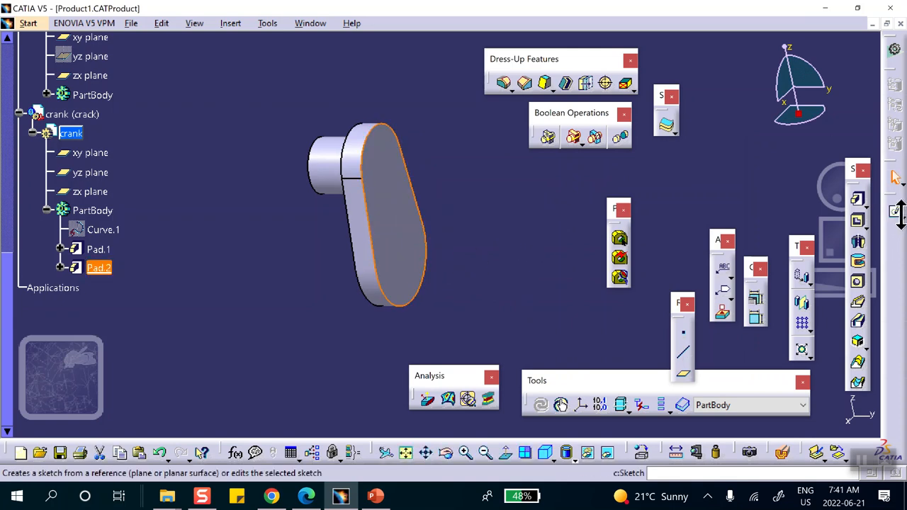
{"action": "left_click", "coordinate": [897, 217]}
{"action": "left_click", "coordinate": [873, 226]}
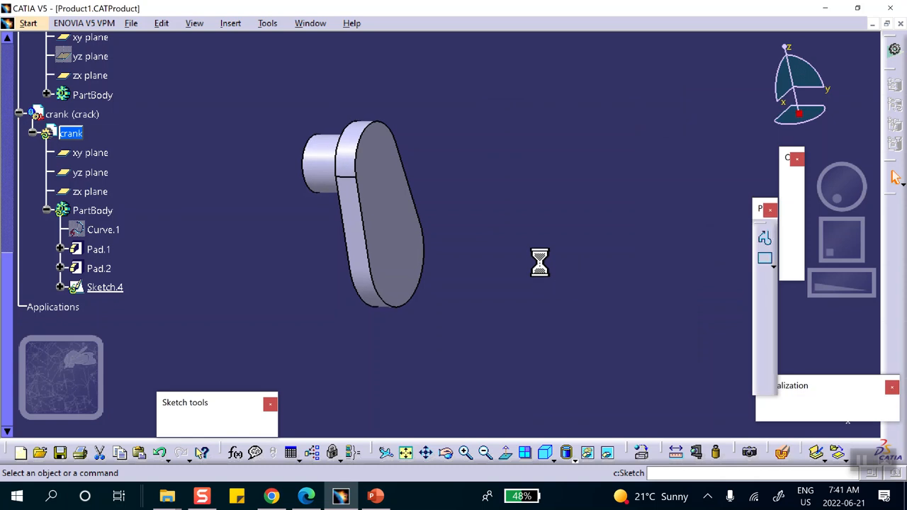
{"action": "left_click", "coordinate": [765, 280]}
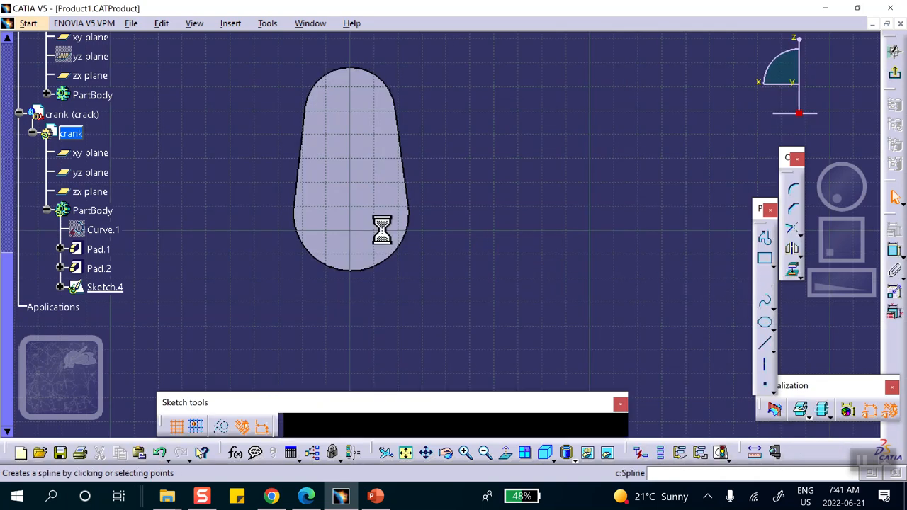
{"action": "left_click", "coordinate": [351, 225]}
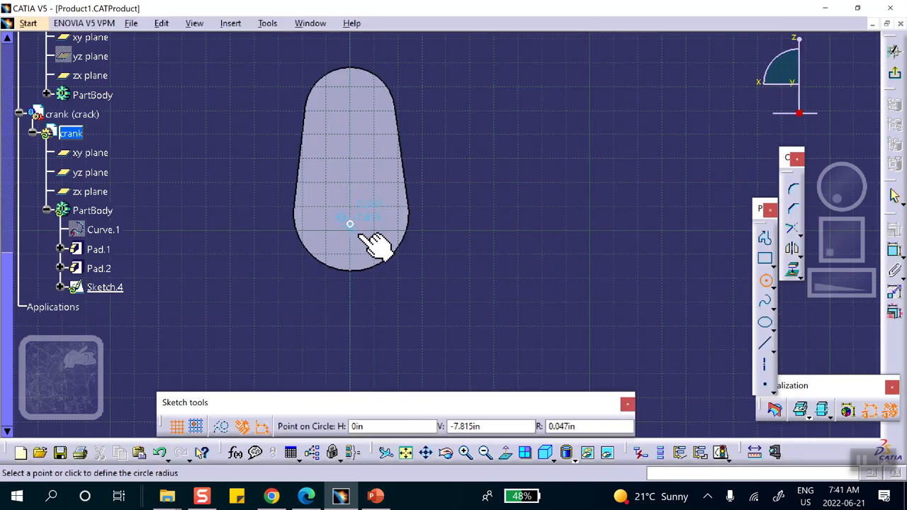
{"action": "left_click", "coordinate": [367, 236]}
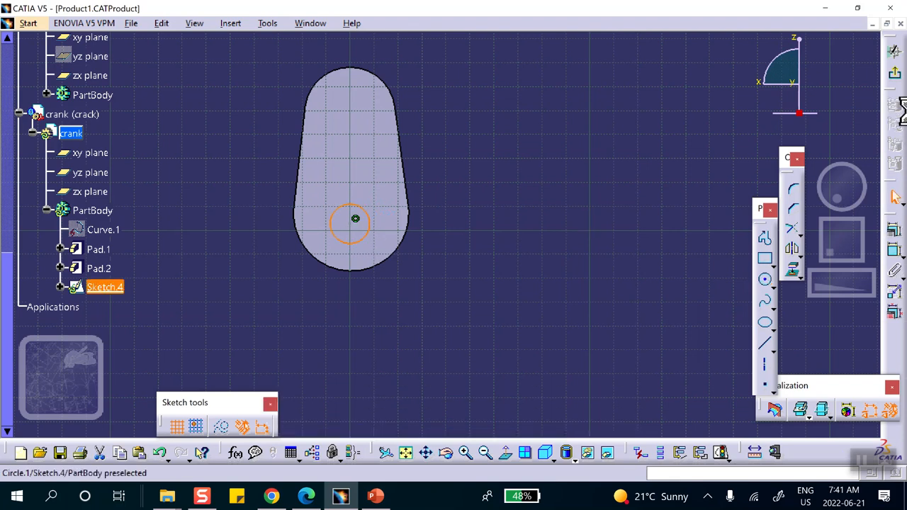
{"action": "left_click", "coordinate": [895, 51]}
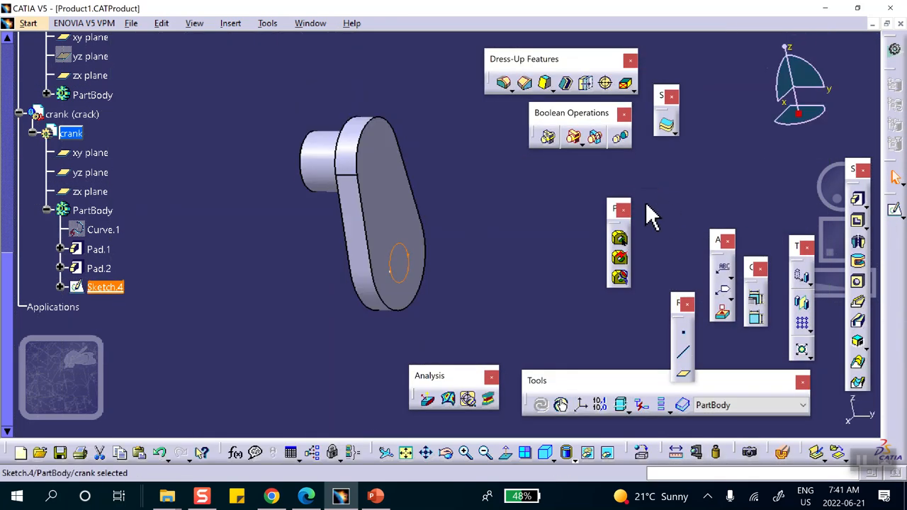
- Extrude the new circle 1.4 in outward from the web as the crank's shaft end
{"action": "left_click", "coordinate": [860, 202]}
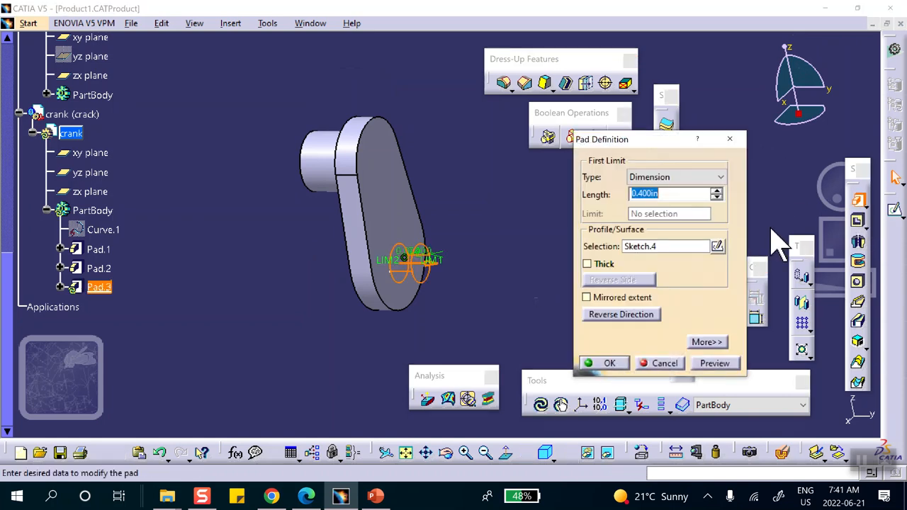
{"action": "left_click", "coordinate": [717, 190]}
{"action": "left_click", "coordinate": [610, 363]}
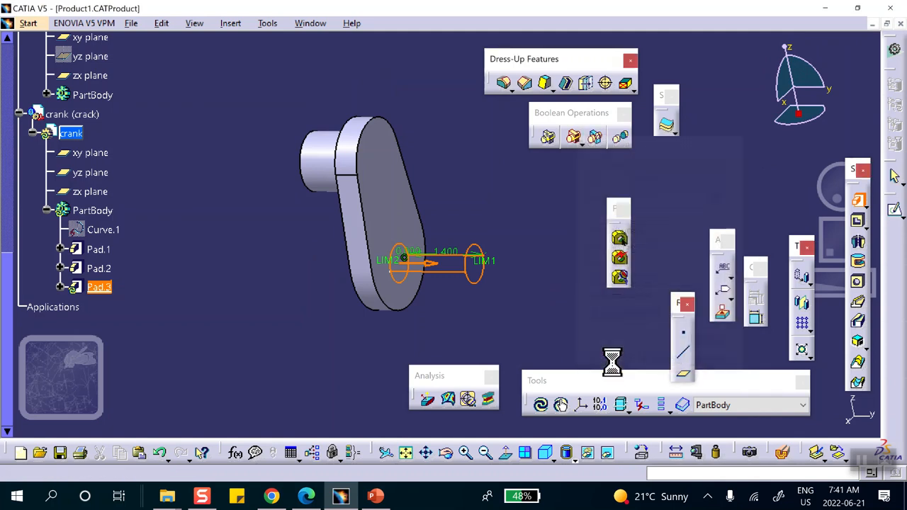
- Check the engine picture on the PowerPoint slide and mirror the crank's current solid about the zx plane
{"action": "left_click", "coordinate": [376, 496]}
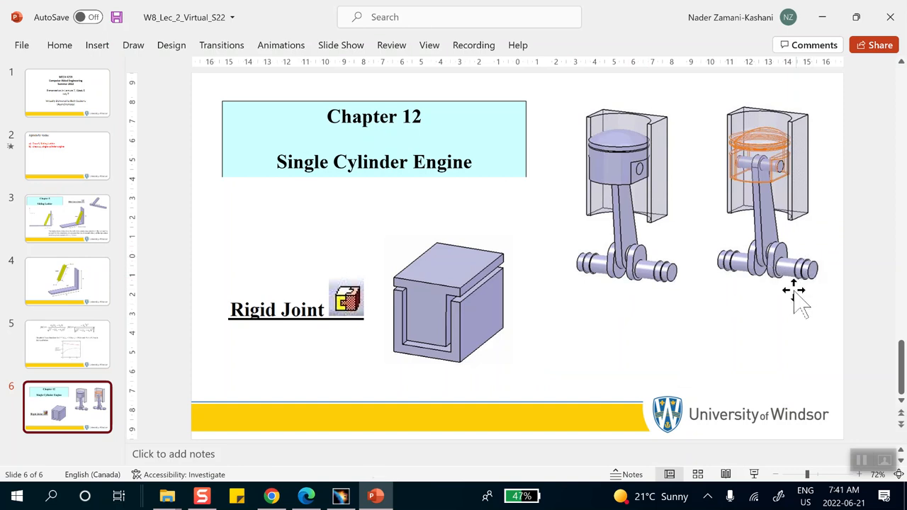
{"action": "left_click", "coordinate": [822, 17]}
{"action": "middle_click_drag", "start_coordinate": [466, 166], "coordinate": [506, 158]}
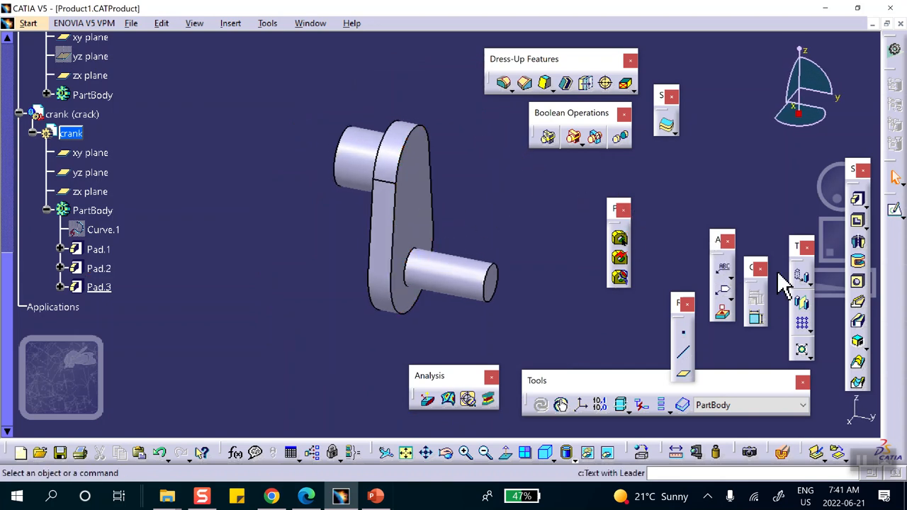
{"action": "left_click", "coordinate": [810, 310]}
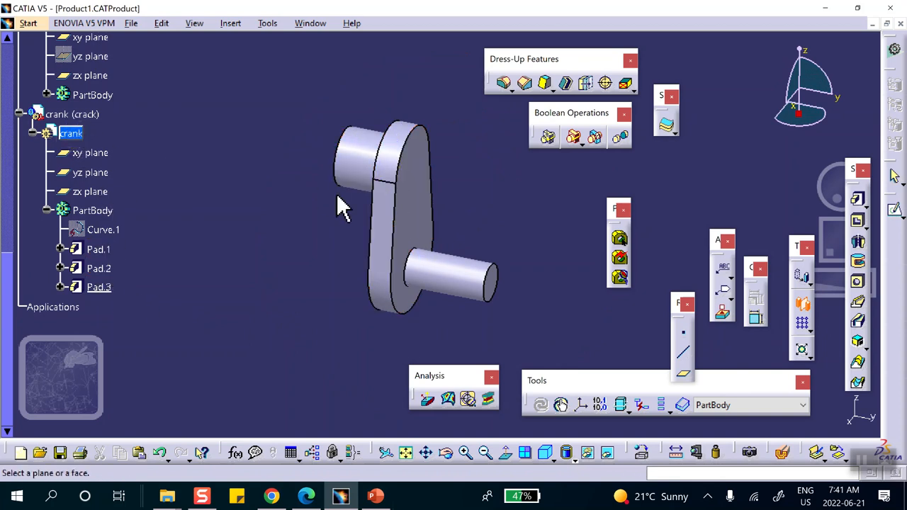
{"action": "middle_click_drag", "start_coordinate": [339, 141], "coordinate": [354, 182]}
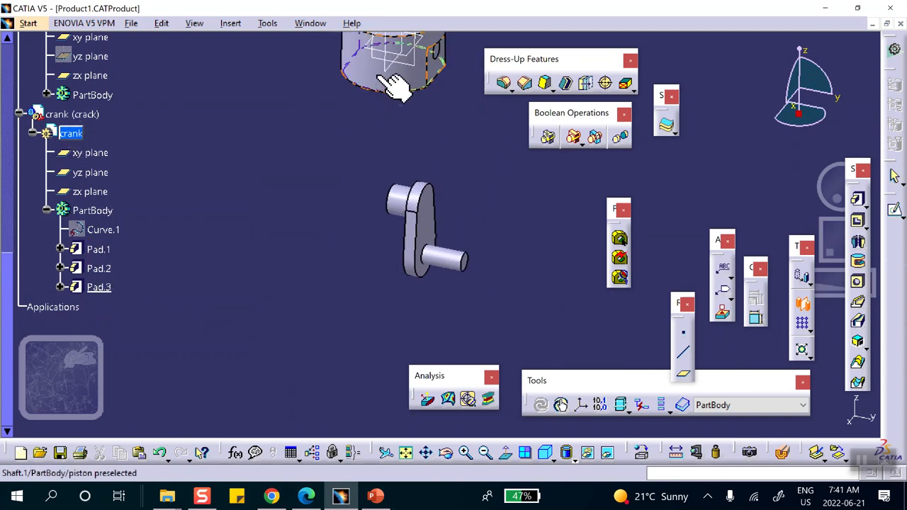
{"action": "left_click", "coordinate": [409, 77]}
{"action": "left_click", "coordinate": [798, 417]}
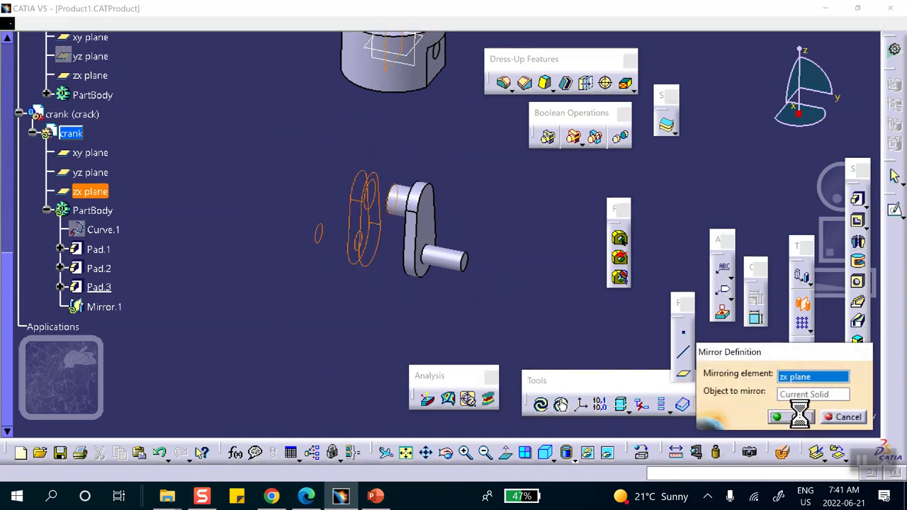
- Bring the hidden connecting rod body back into the visible space and return to the normal view
{"action": "middle_click_drag", "start_coordinate": [517, 243], "coordinate": [439, 280]}
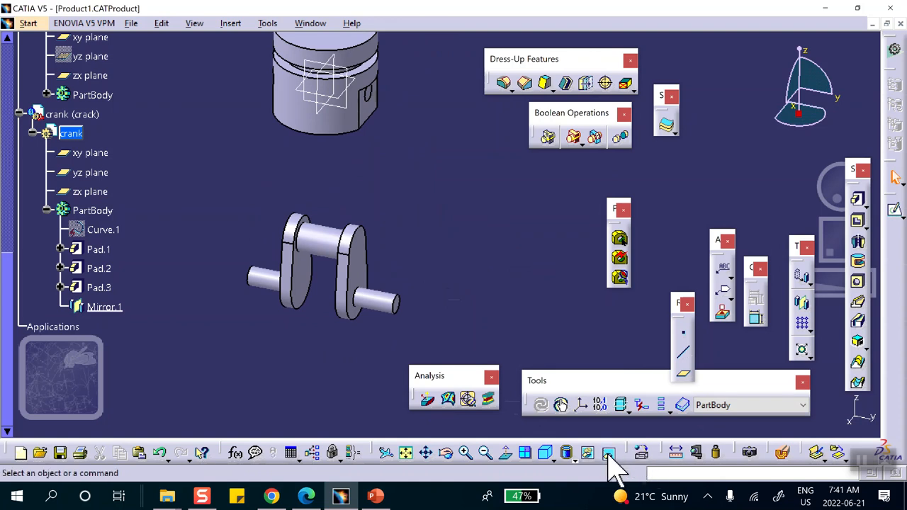
{"action": "left_click", "coordinate": [608, 454]}
{"action": "middle_click_drag", "start_coordinate": [418, 303], "coordinate": [158, 299]}
{"action": "right_click", "coordinate": [142, 290]}
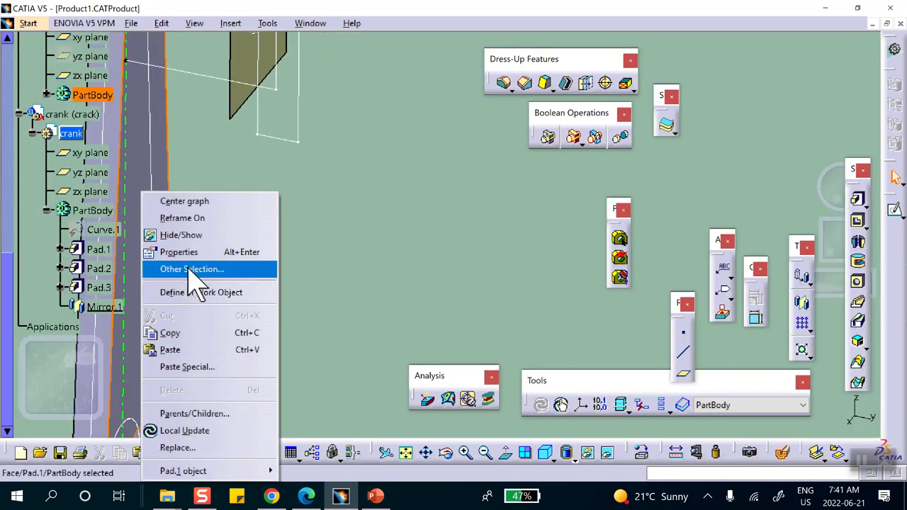
{"action": "left_click", "coordinate": [234, 234]}
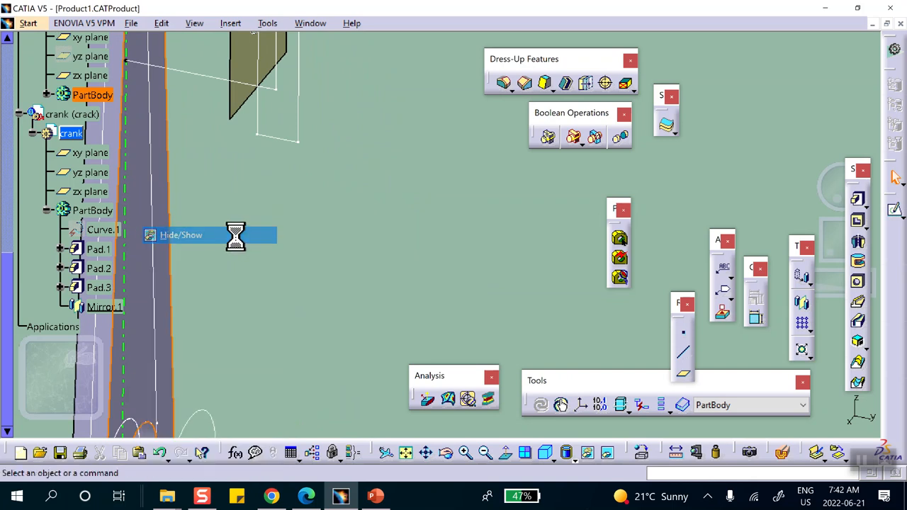
{"action": "left_click", "coordinate": [607, 456]}
{"action": "middle_click_drag", "start_coordinate": [418, 289], "coordinate": [482, 327]}
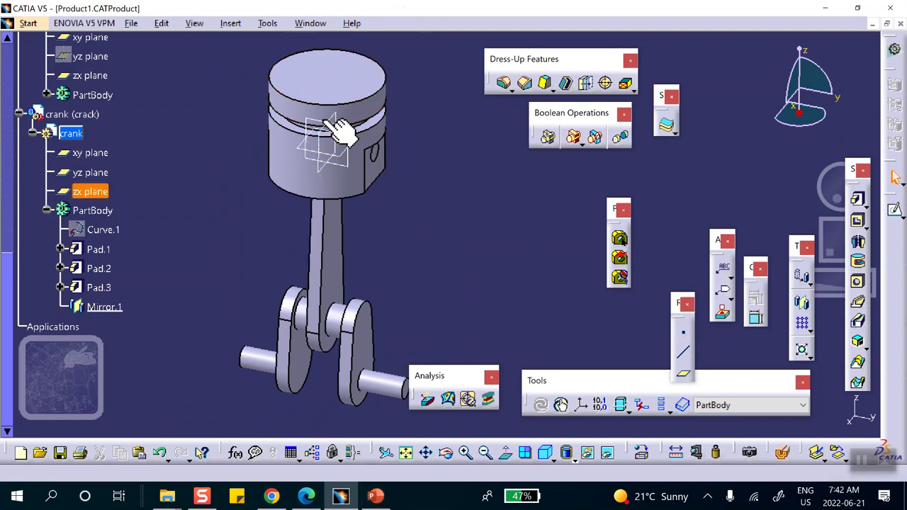
- Activate the top-level Product1 and save the assembly together with its component documents
{"action": "scroll", "coordinate": [114, 152], "scroll_direction": "up", "scroll_amount": 15}
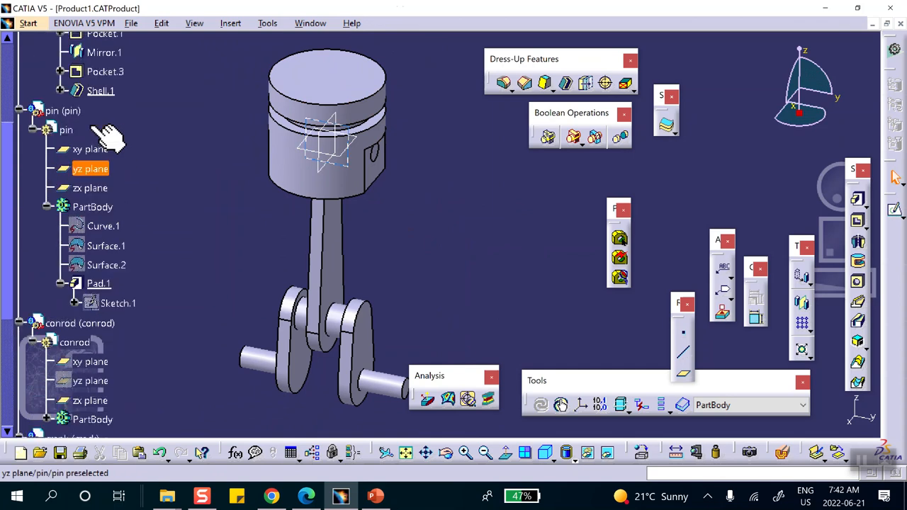
{"action": "left_click", "coordinate": [51, 122]}
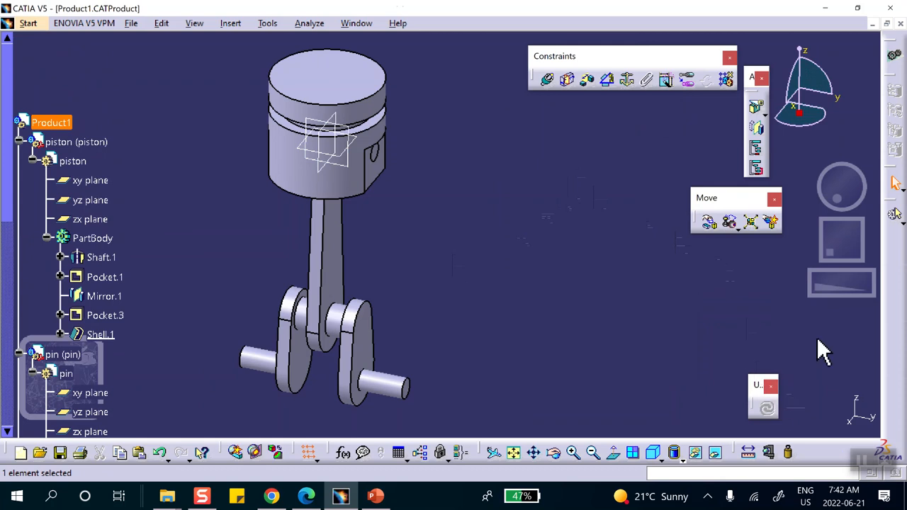
{"action": "left_click", "coordinate": [61, 453]}
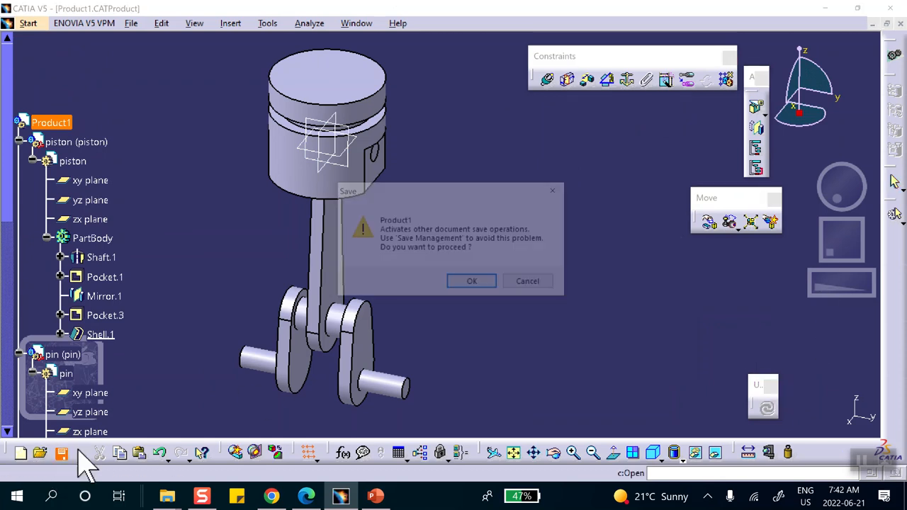
{"action": "left_click", "coordinate": [473, 282]}
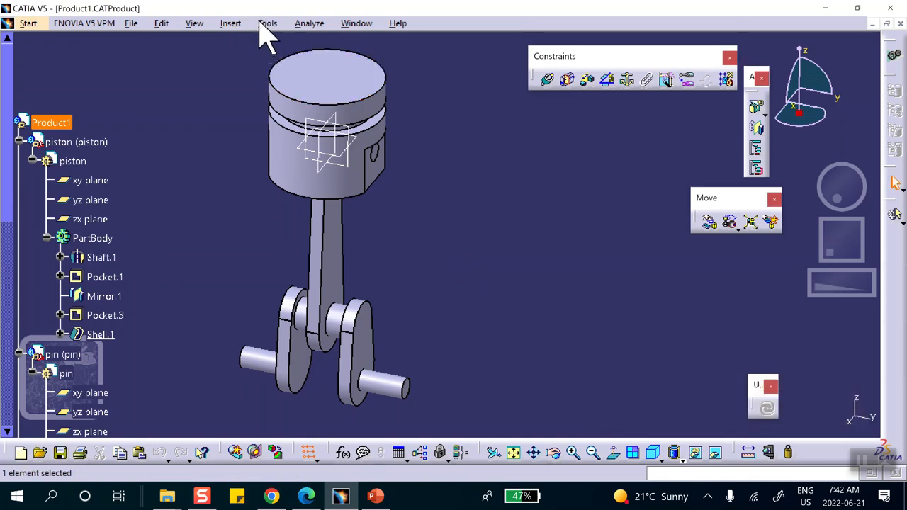
- Insert a new part into Product1, using the assembly's origin as the part's origin
{"action": "left_click", "coordinate": [230, 24]}
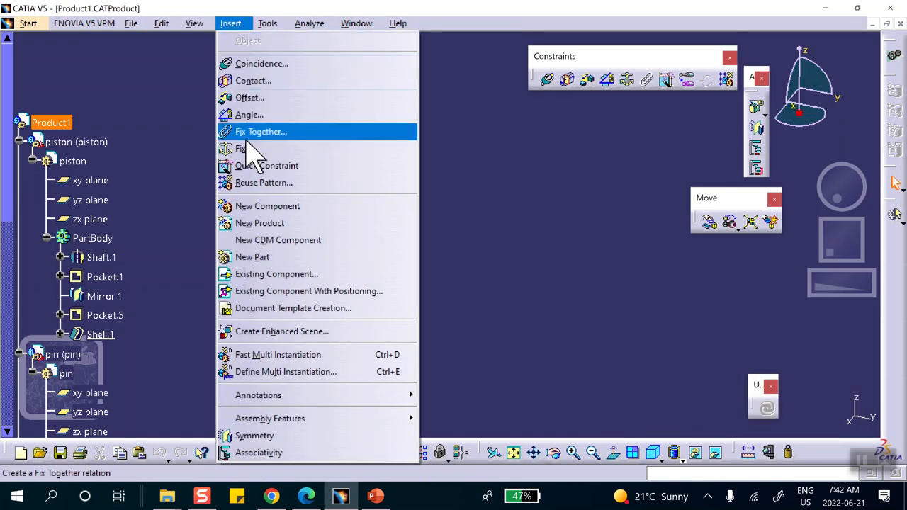
{"action": "left_click", "coordinate": [255, 258]}
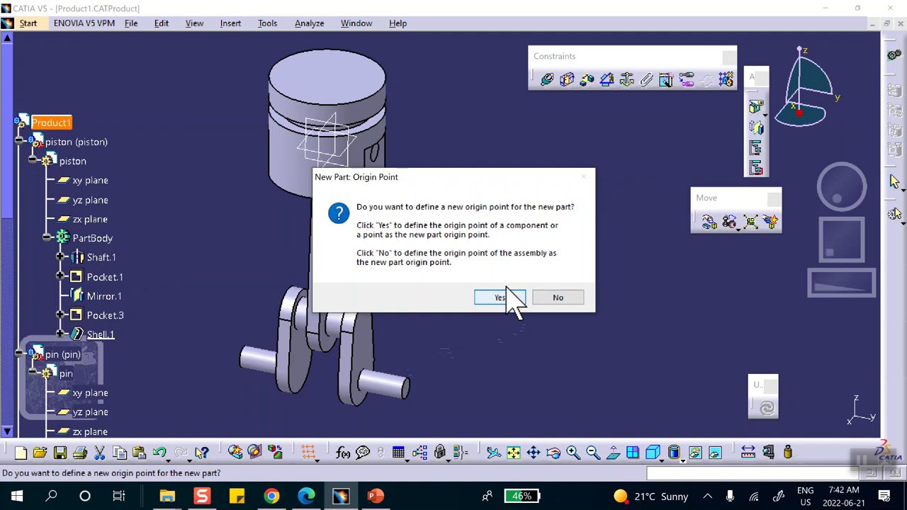
{"action": "left_click", "coordinate": [552, 300]}
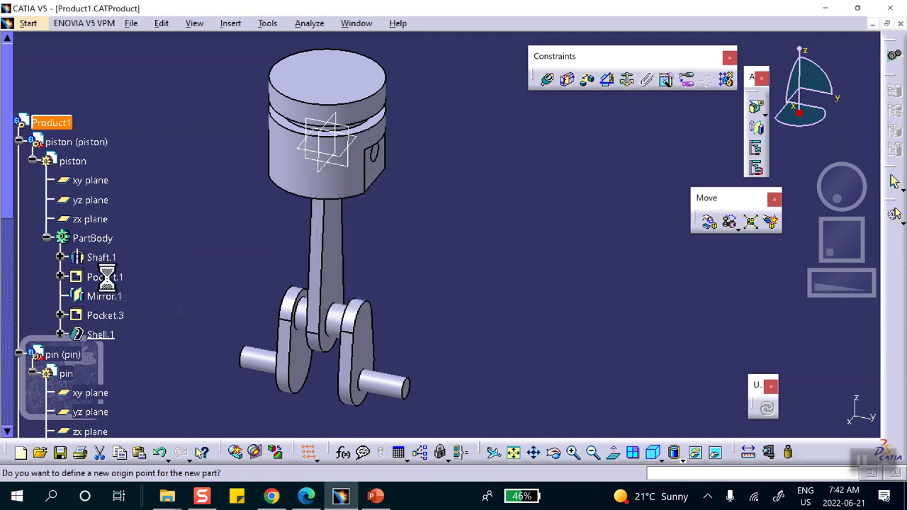
- Rename the new Part1 component by setting both its instance name and part number to cylinder
{"action": "scroll", "coordinate": [151, 170], "scroll_direction": "down", "scroll_amount": 3}
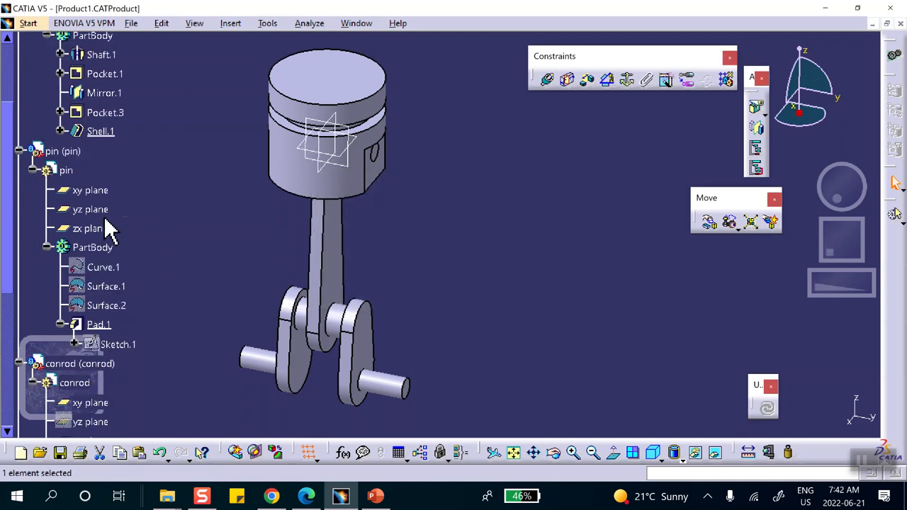
{"action": "scroll", "coordinate": [107, 228], "scroll_direction": "down", "scroll_amount": 9}
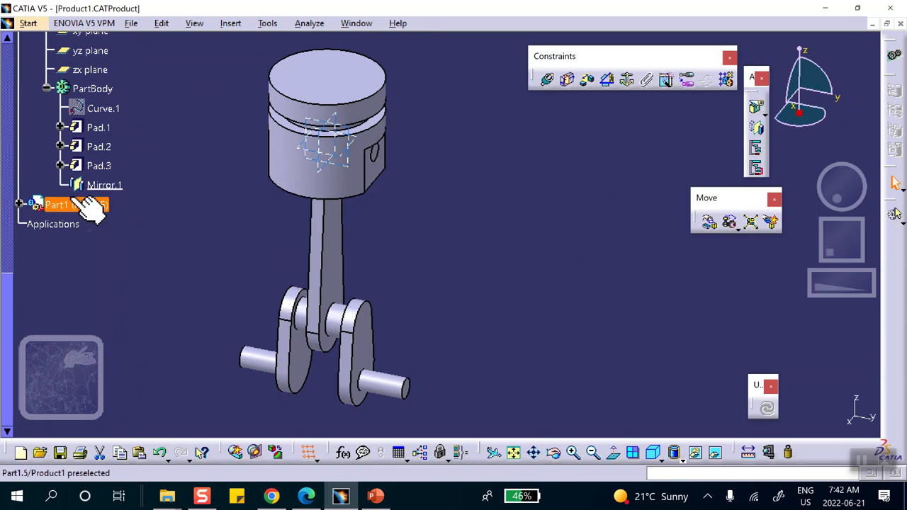
{"action": "right_click", "coordinate": [85, 207]}
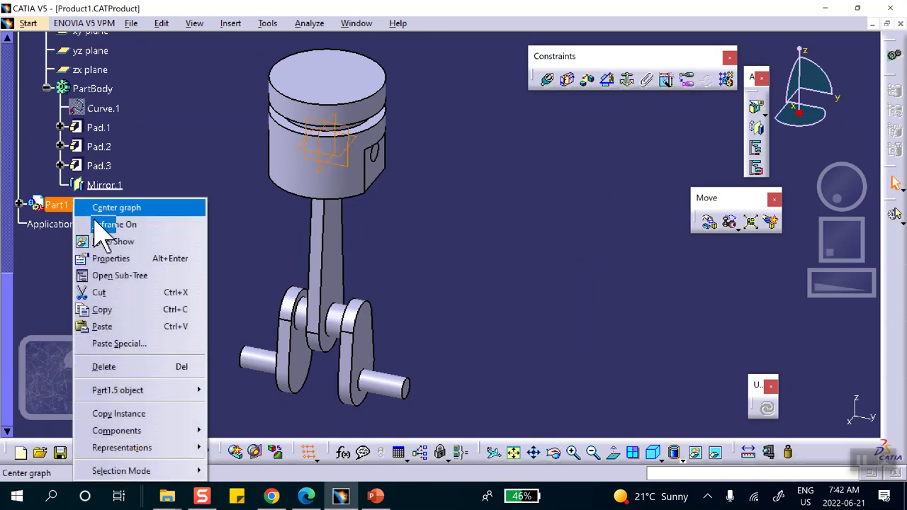
{"action": "left_click", "coordinate": [106, 263]}
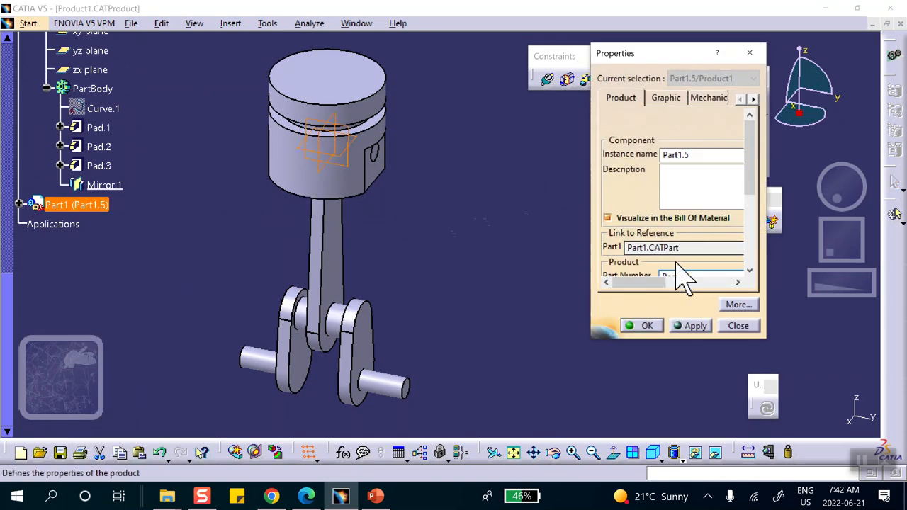
{"action": "double_click", "coordinate": [695, 155]}
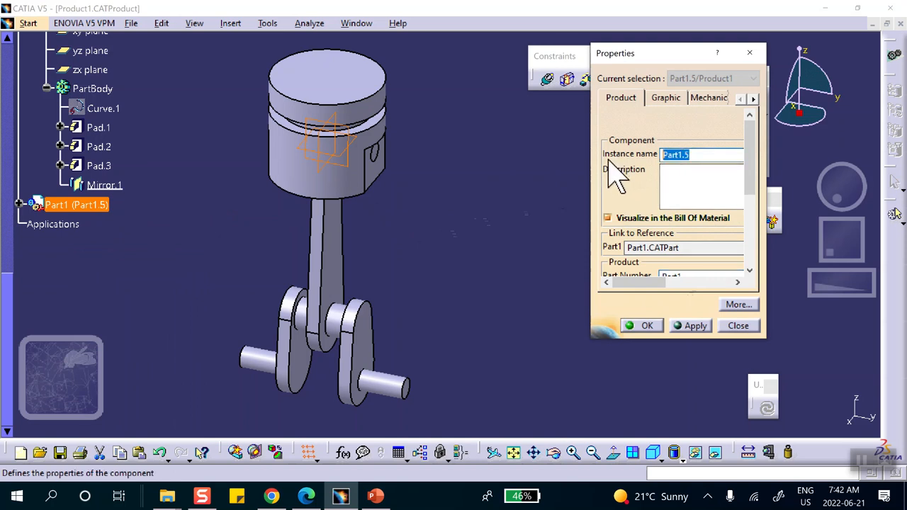
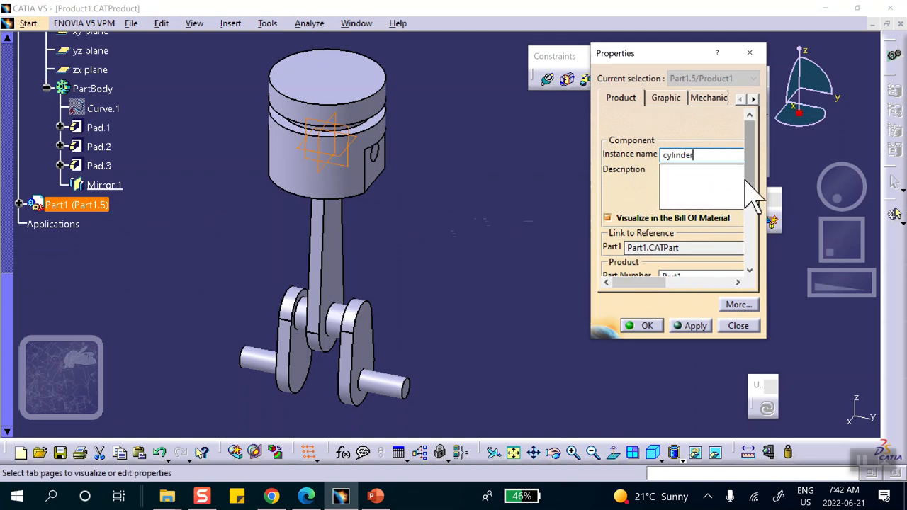
{"action": "scroll", "coordinate": [751, 213], "scroll_direction": "down", "scroll_amount": 1}
{"action": "double_click", "coordinate": [702, 242]}
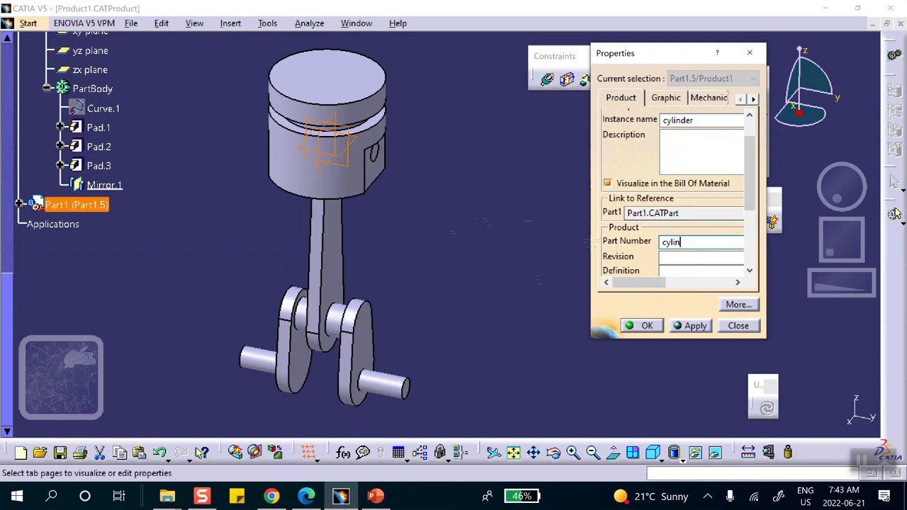
{"action": "left_click", "coordinate": [642, 326]}
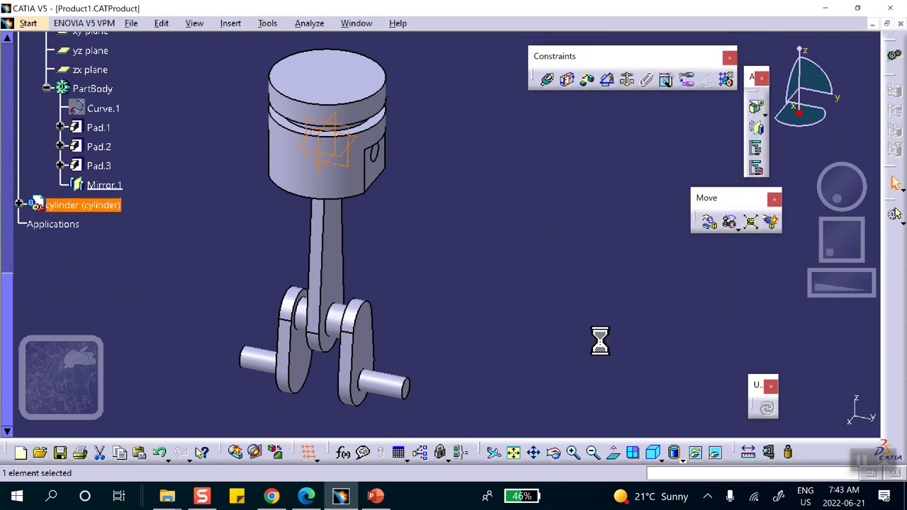
- Activate the cylinder part for editing and open a sketch on the piston's circular top face
{"action": "left_click", "coordinate": [19, 205]}
{"action": "left_click", "coordinate": [71, 224]}
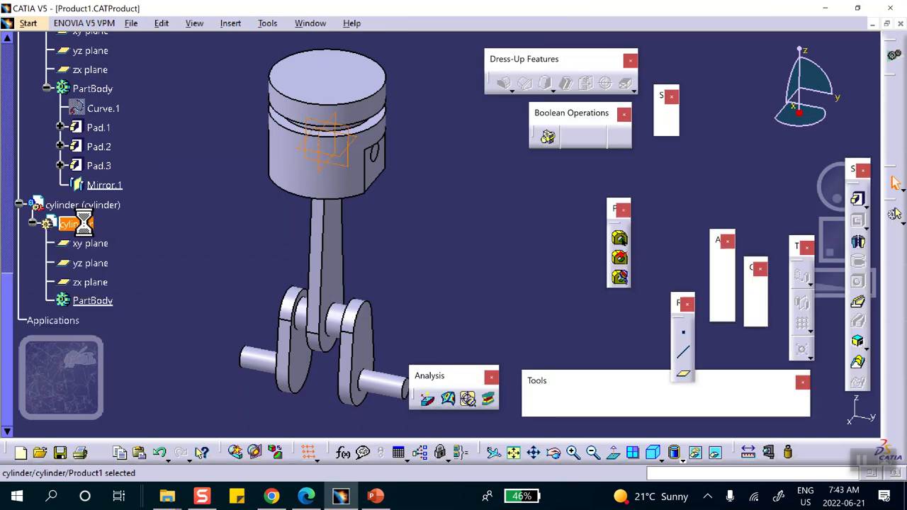
{"action": "middle_click_drag", "start_coordinate": [445, 172], "coordinate": [476, 158]}
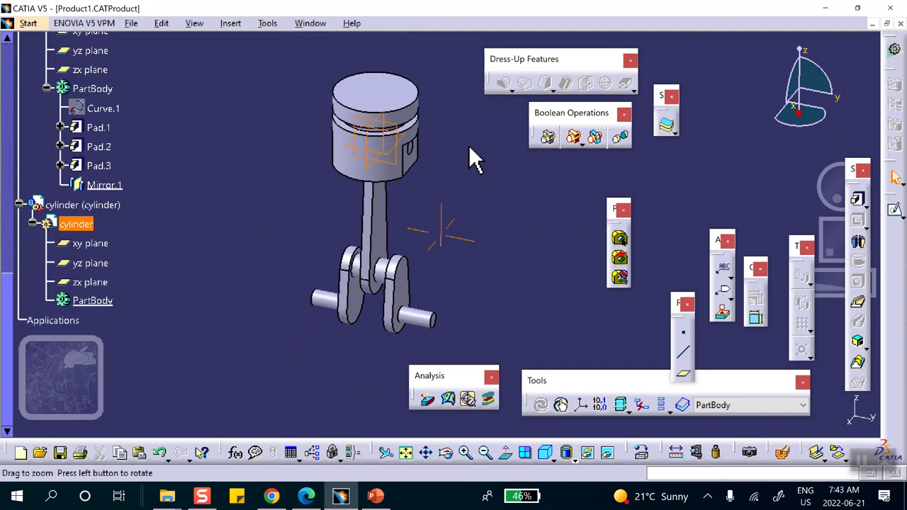
{"action": "left_click", "coordinate": [379, 92]}
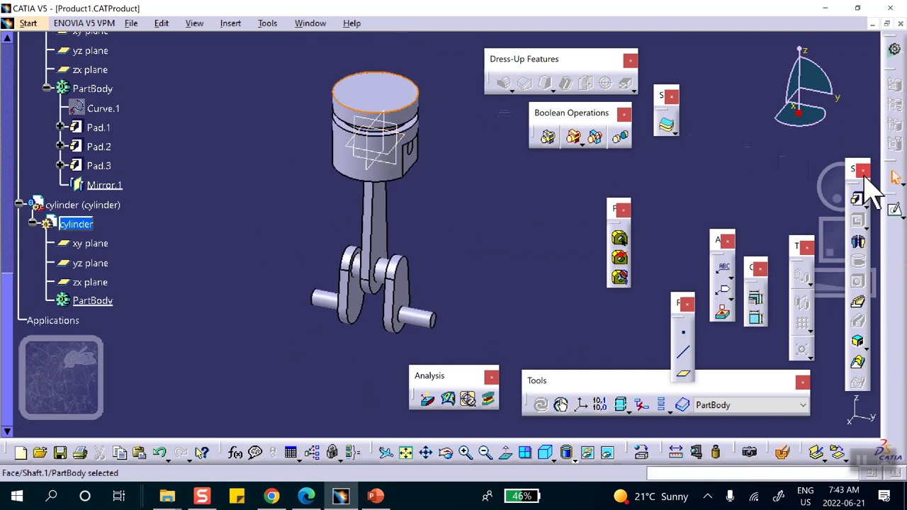
{"action": "left_click", "coordinate": [895, 211]}
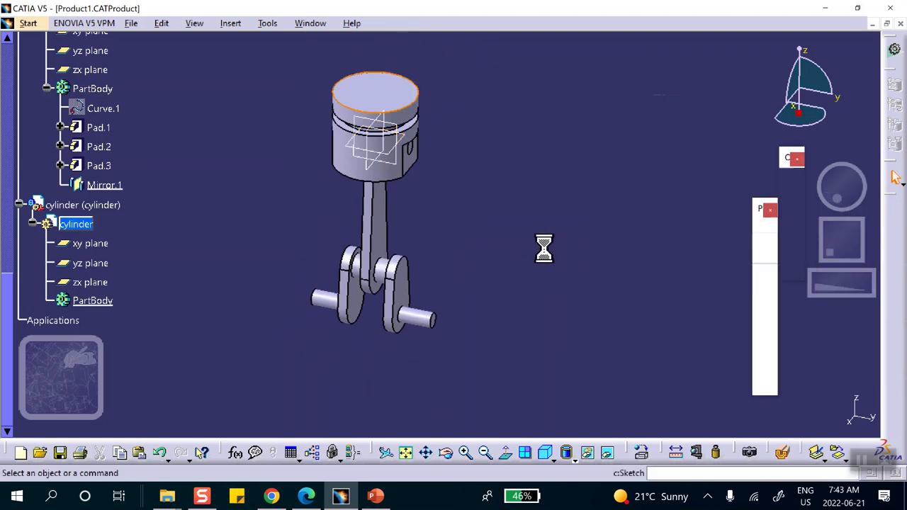
{"action": "middle_click_drag", "start_coordinate": [539, 254], "coordinate": [431, 251]}
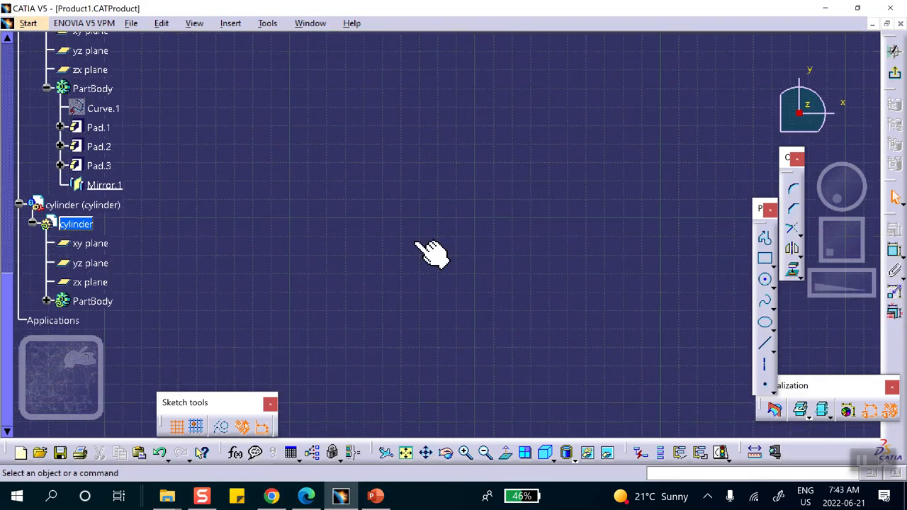
{"action": "left_click", "coordinate": [406, 453]}
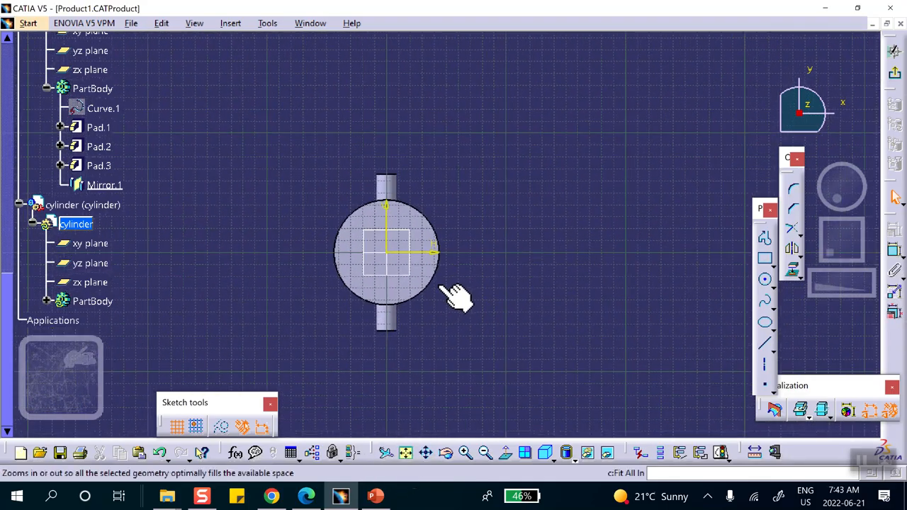
- Project the piston's circular top face edge into the cylinder sketch and return to the view normal to the sketch plane
{"action": "mouse_move", "coordinate": [544, 214]}
{"action": "middle_mouse_down"}
{"action": "mouse_move", "coordinate": [506, 257]}
{"action": "mouse_move", "coordinate": [530, 243]}
{"action": "mouse_move", "coordinate": [524, 248]}
{"action": "middle_mouse_up"}
{"action": "middle_click_drag", "start_coordinate": [332, 331], "coordinate": [321, 278]}
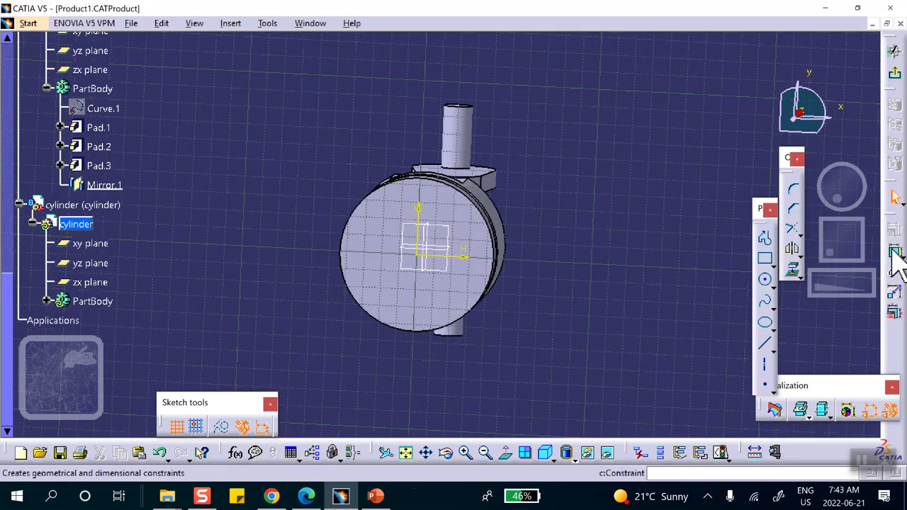
{"action": "left_click", "coordinate": [792, 271]}
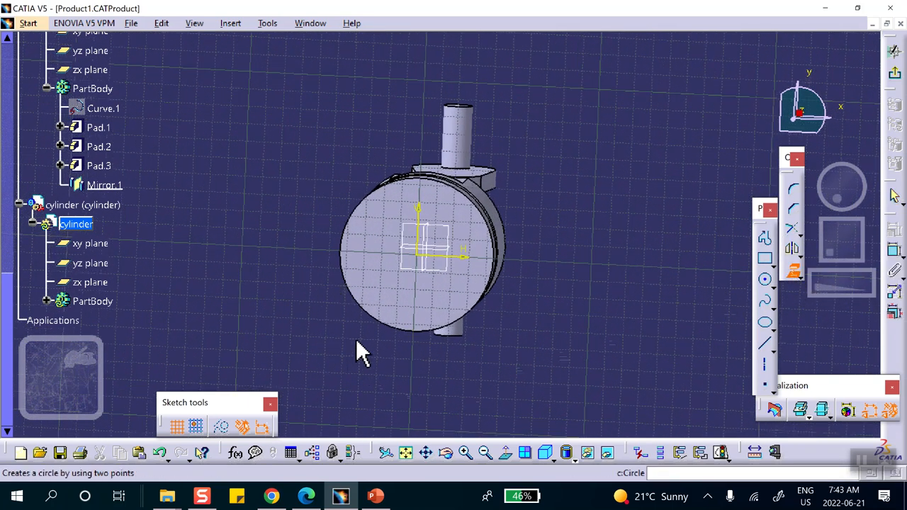
{"action": "left_click", "coordinate": [380, 320]}
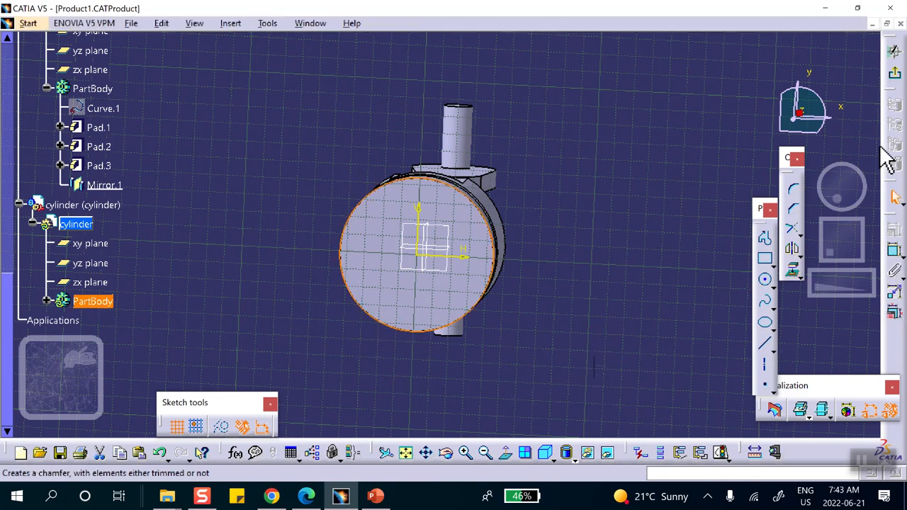
{"action": "left_click", "coordinate": [504, 454]}
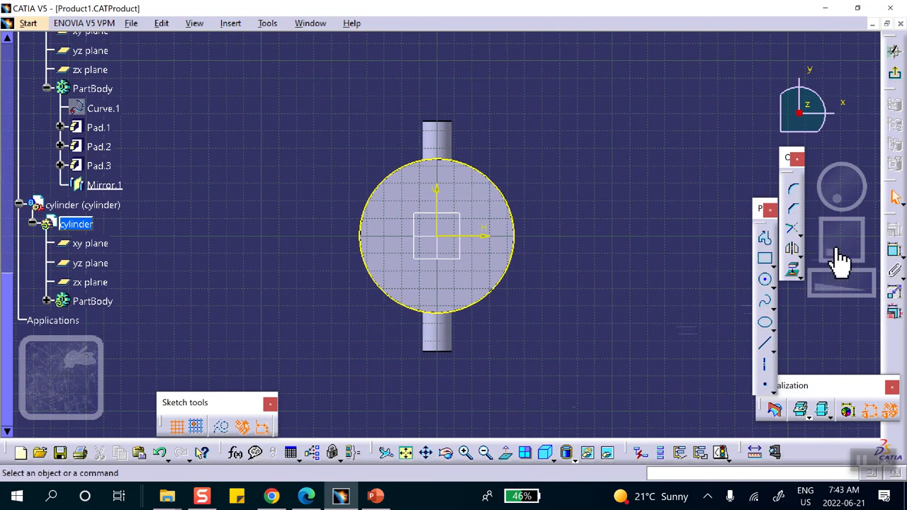
{"action": "left_click", "coordinate": [773, 266]}
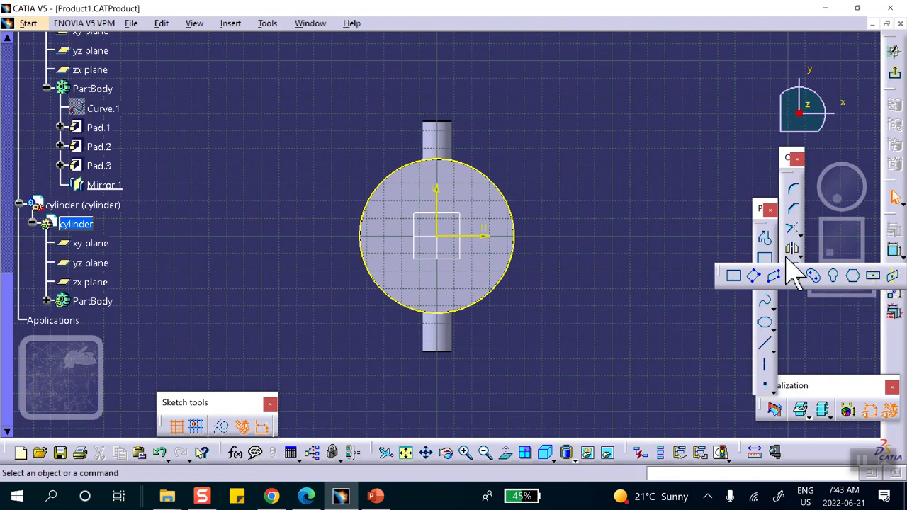
{"action": "left_click", "coordinate": [874, 276]}
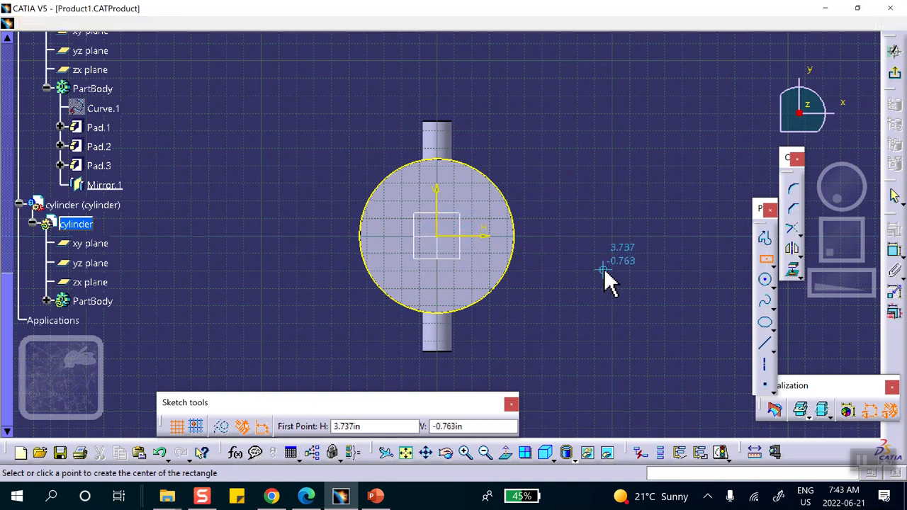
{"action": "left_click", "coordinate": [767, 279]}
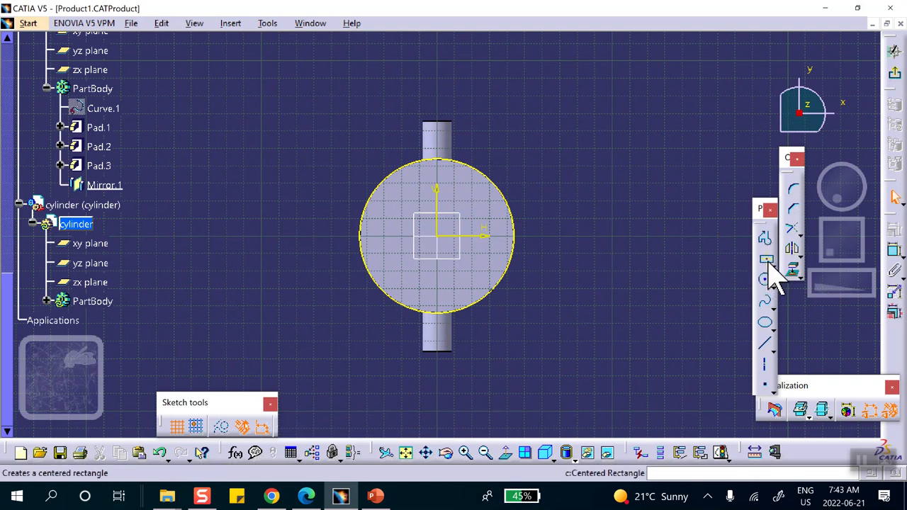
{"action": "left_click", "coordinate": [772, 265]}
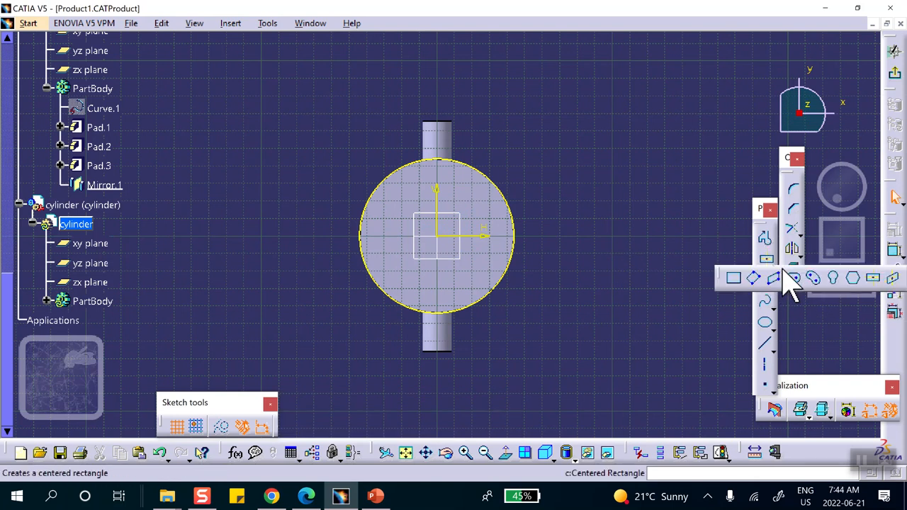
{"action": "left_click", "coordinate": [735, 280]}
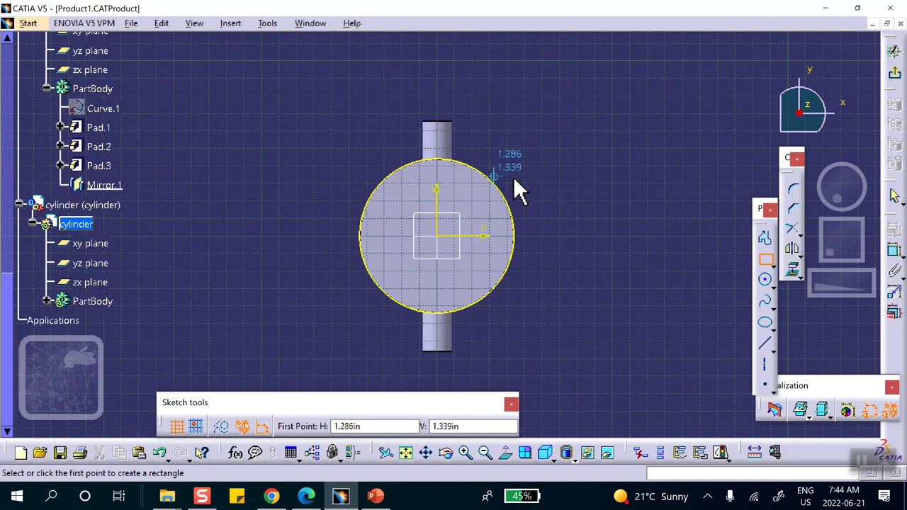
{"action": "key", "text": "Escape"}
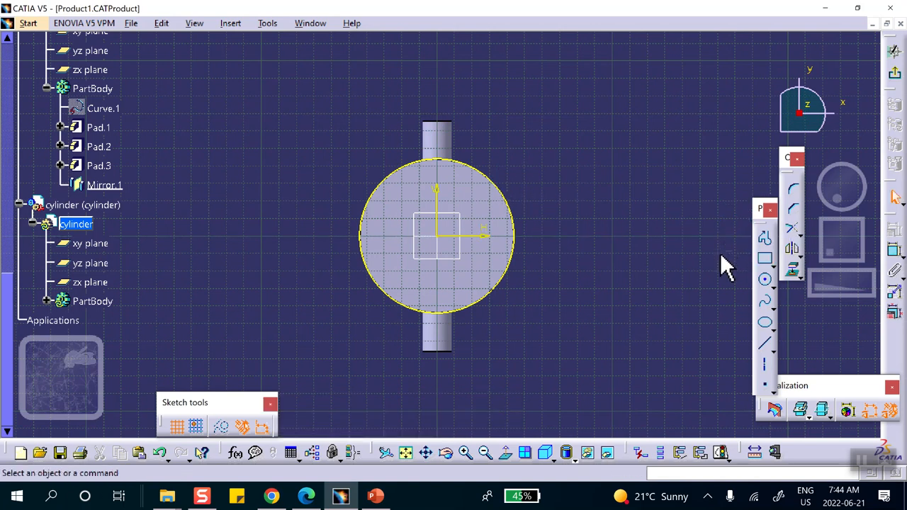
{"action": "left_click", "coordinate": [766, 281]}
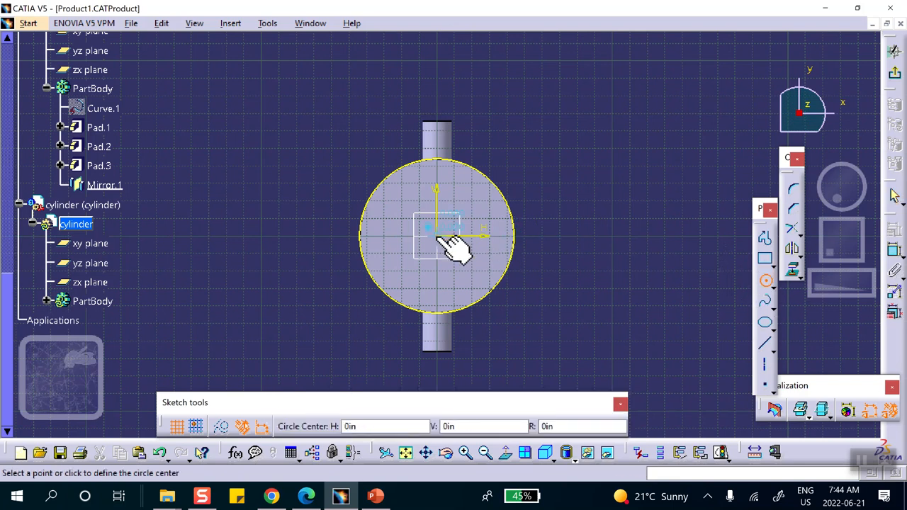
{"action": "key", "text": "Escape"}
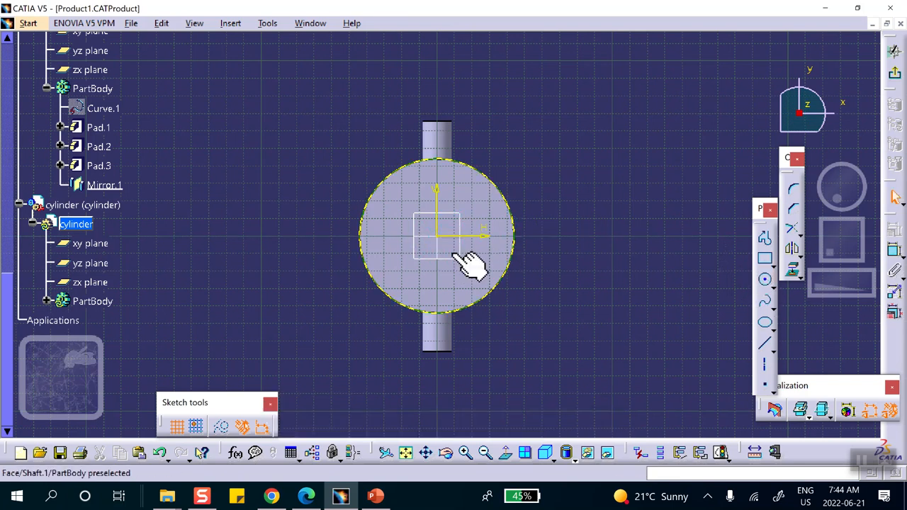
- Sketch a rectangle starting on the vertical axis at about V 2.088 in and enclosing the right half of the projected circle
{"action": "left_click", "coordinate": [765, 259]}
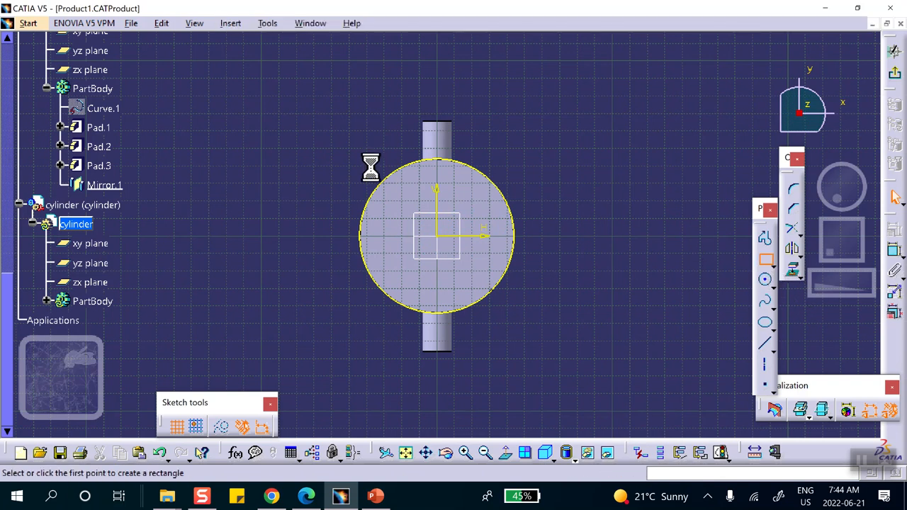
{"action": "left_click", "coordinate": [440, 143]}
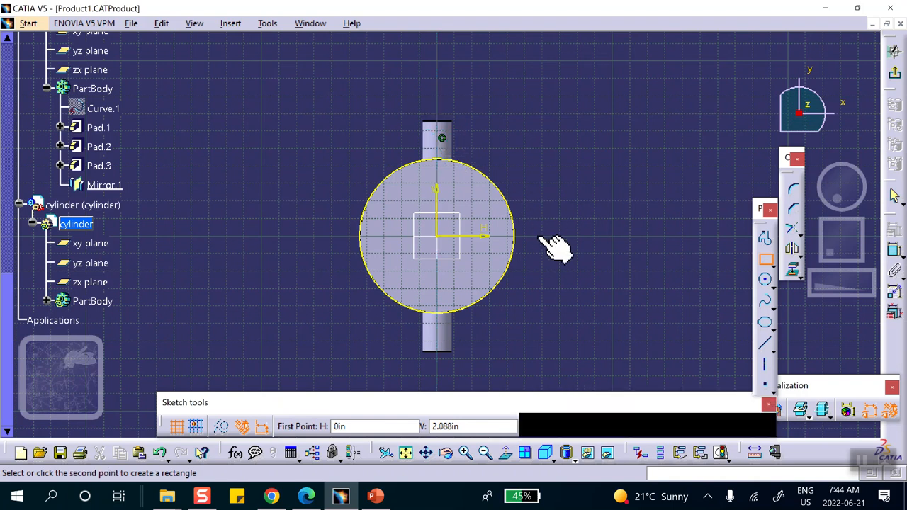
{"action": "left_click", "coordinate": [528, 330]}
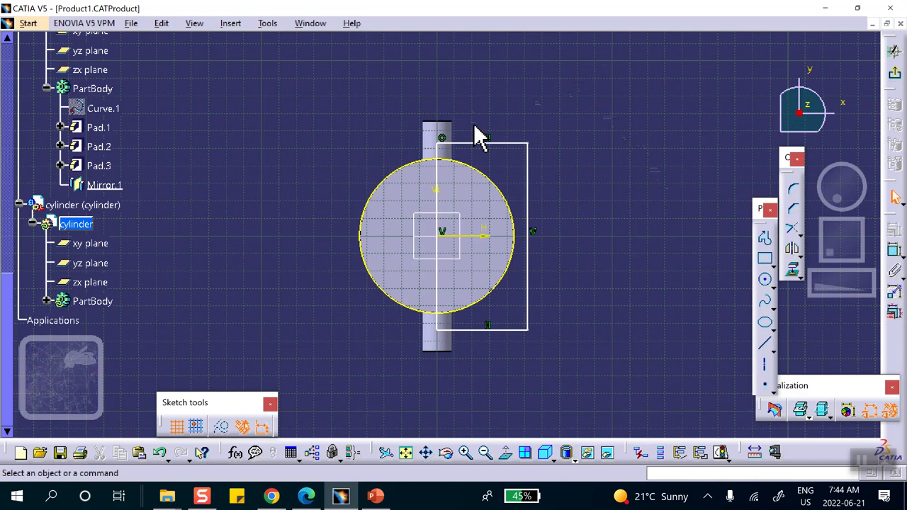
- Constrain the rectangle's upper and lower horizontal lines to be symmetric about the sketch's horizontal axis
{"action": "left_click", "coordinate": [514, 144]}
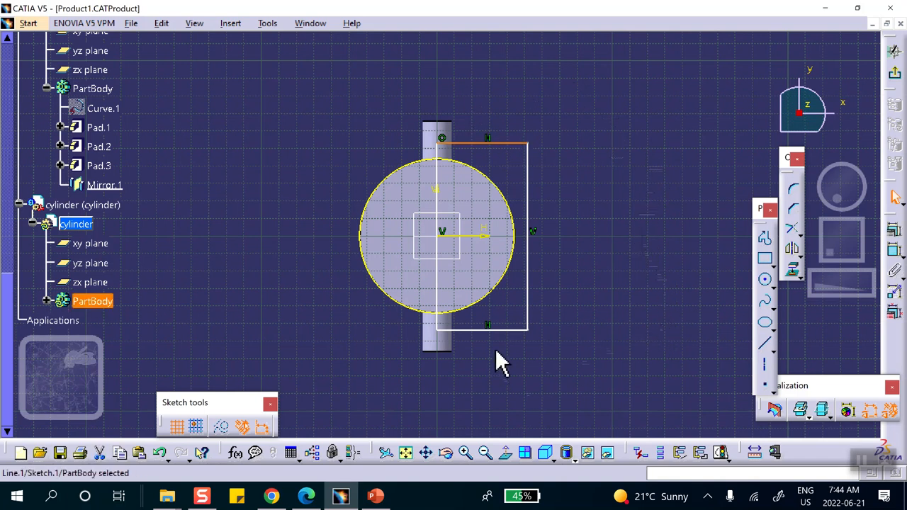
{"action": "left_click", "coordinate": [507, 330], "text": "ctrl"}
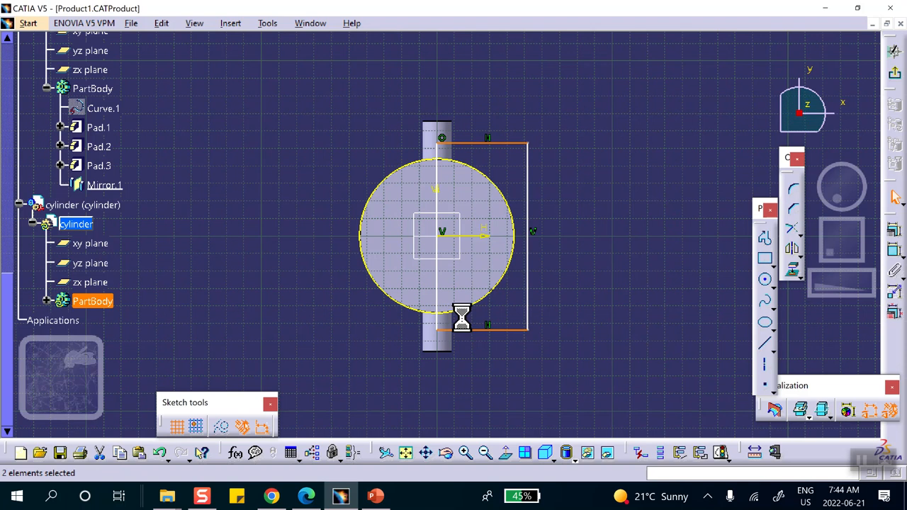
{"action": "left_click", "coordinate": [495, 242], "text": "ctrl"}
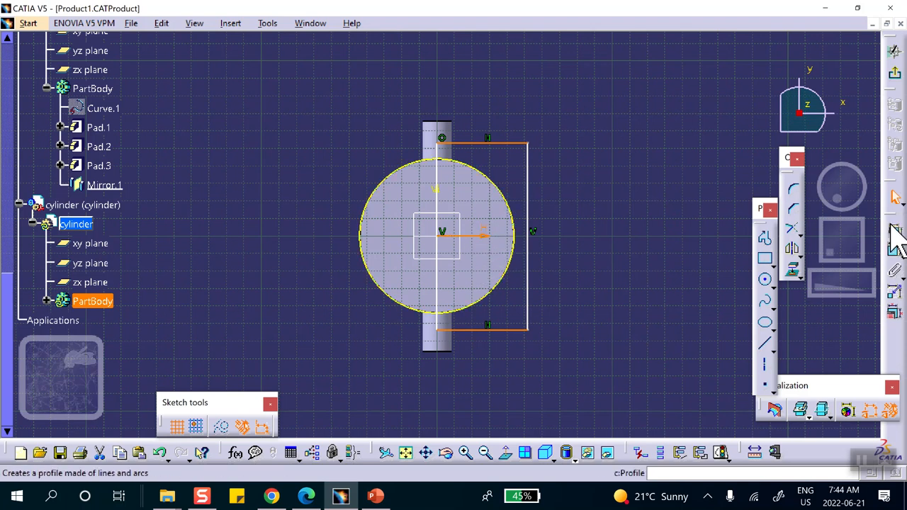
{"action": "left_click", "coordinate": [785, 250]}
{"action": "left_click", "coordinate": [720, 362]}
{"action": "left_click", "coordinate": [796, 417]}
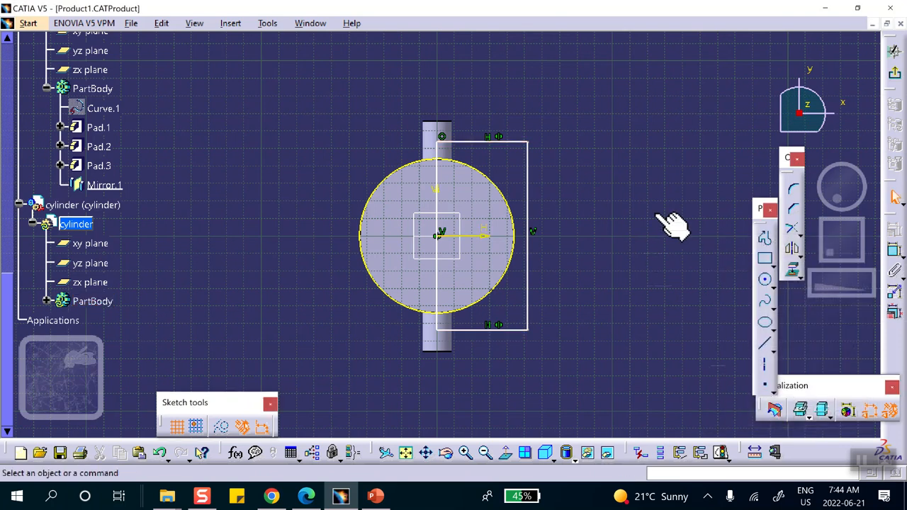
- Quick-trim the projected circle's left half and the rectangle's vertical segment inside the circle, and exit the sketch
{"action": "middle_click_drag", "start_coordinate": [600, 288], "coordinate": [546, 262]}
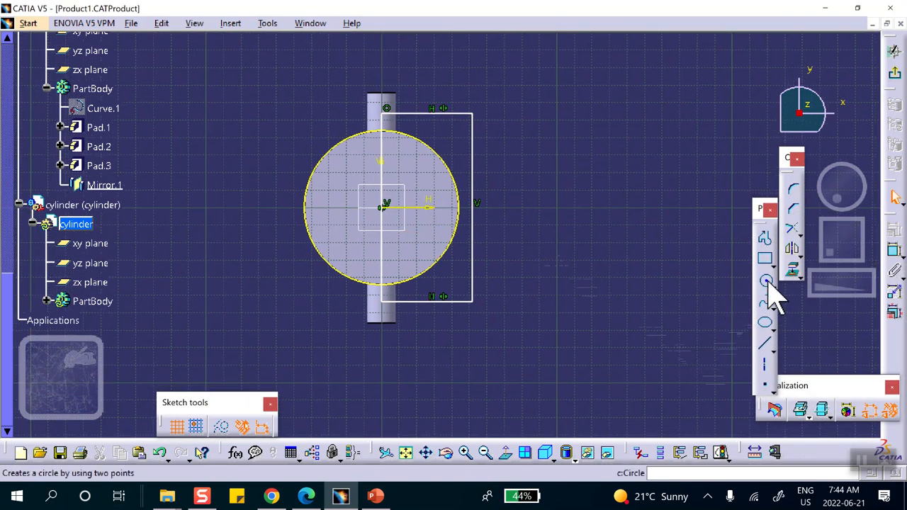
{"action": "left_click", "coordinate": [797, 233]}
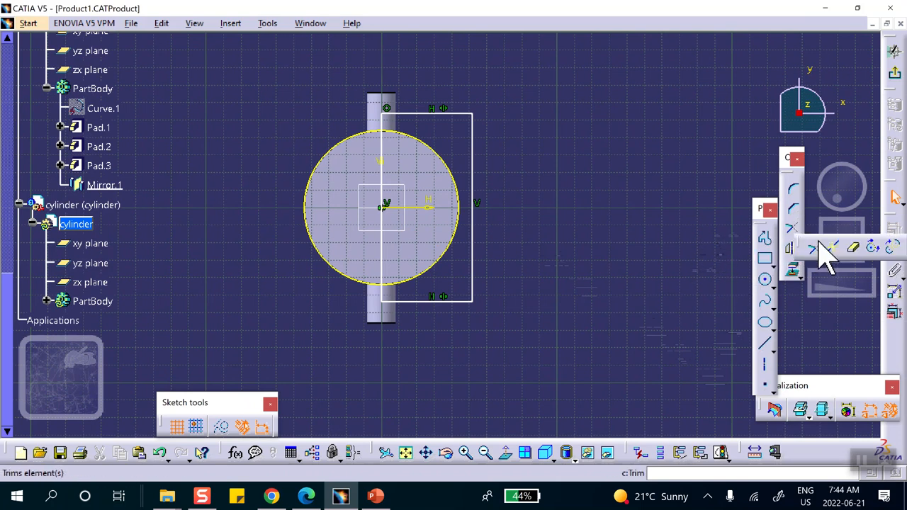
{"action": "left_click", "coordinate": [854, 248]}
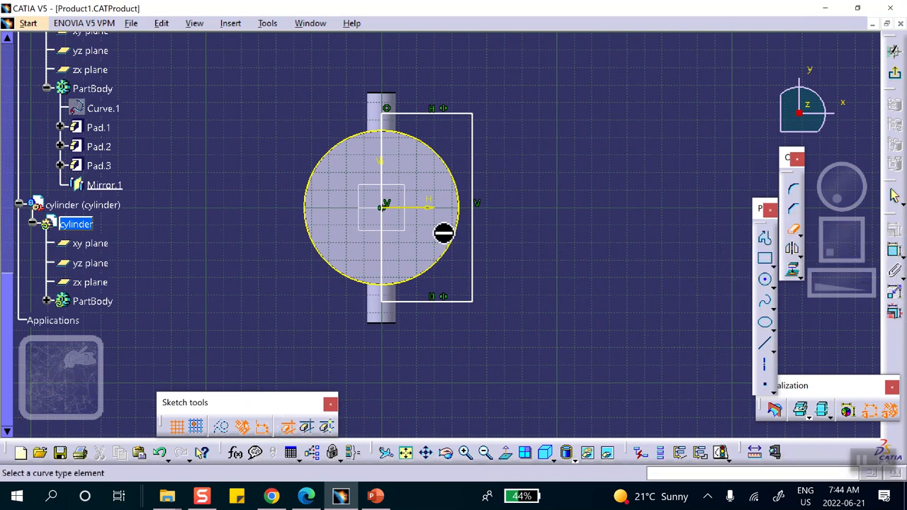
{"action": "left_click", "coordinate": [334, 177]}
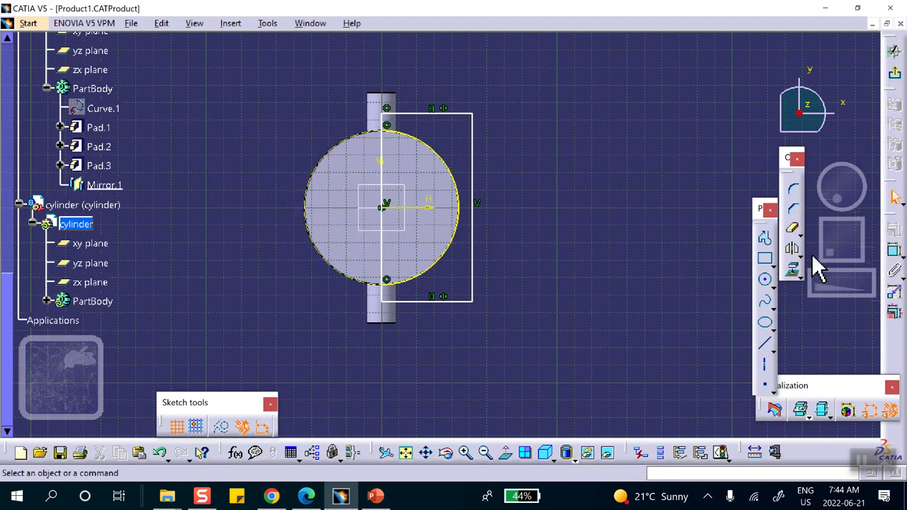
{"action": "left_click", "coordinate": [793, 229]}
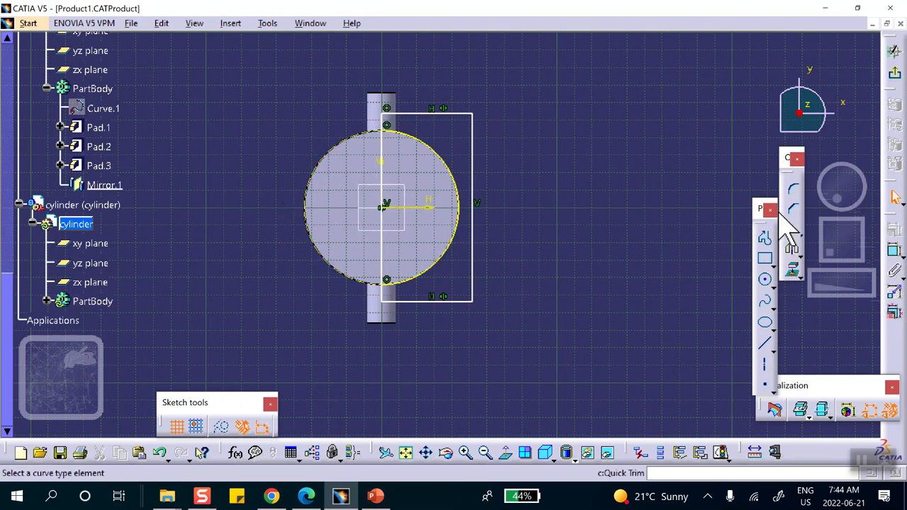
{"action": "left_click", "coordinate": [383, 160]}
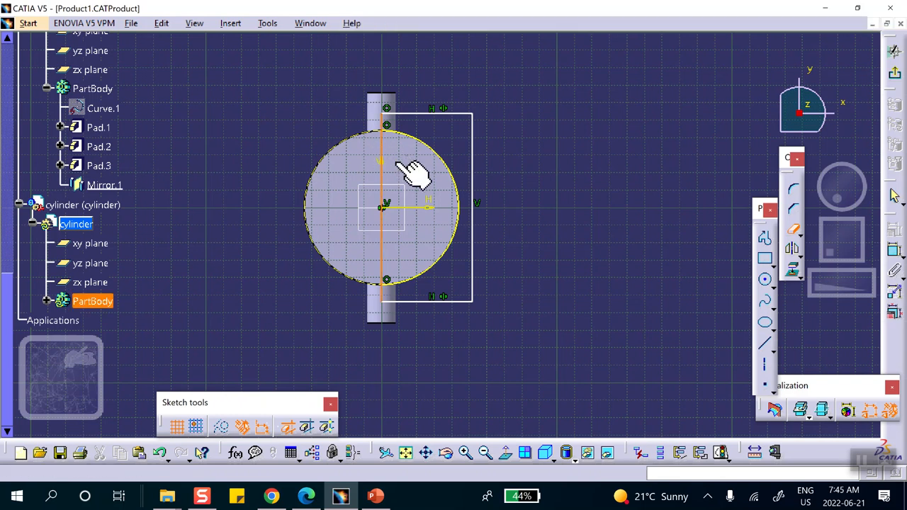
{"action": "left_click", "coordinate": [894, 73]}
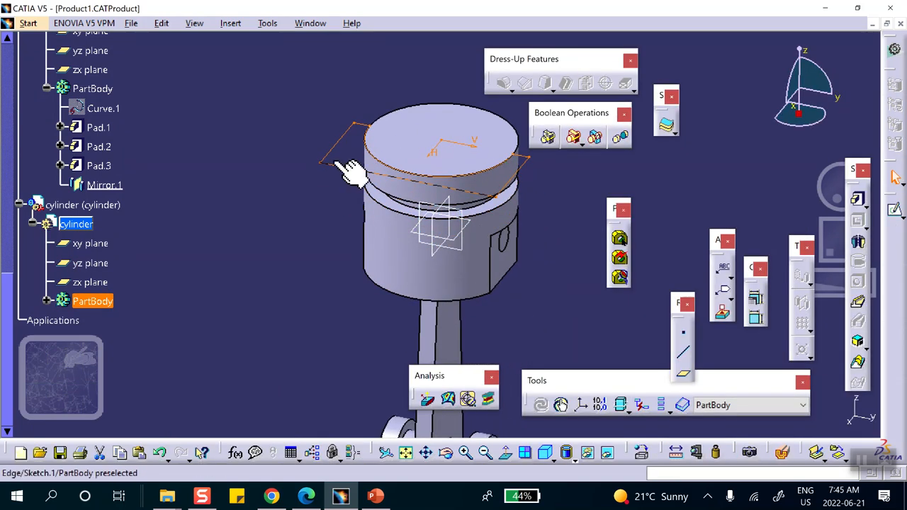
- Start a Pad of the trimmed profile with a 5 in second limit, checking the shape against the Single Cylinder Engine slide in PowerPoint
{"action": "left_click", "coordinate": [859, 200]}
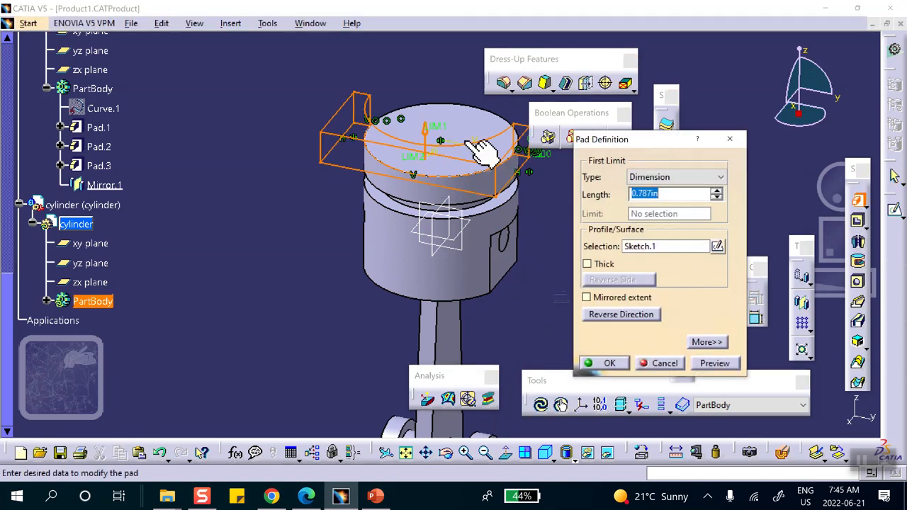
{"action": "left_click", "coordinate": [708, 343]}
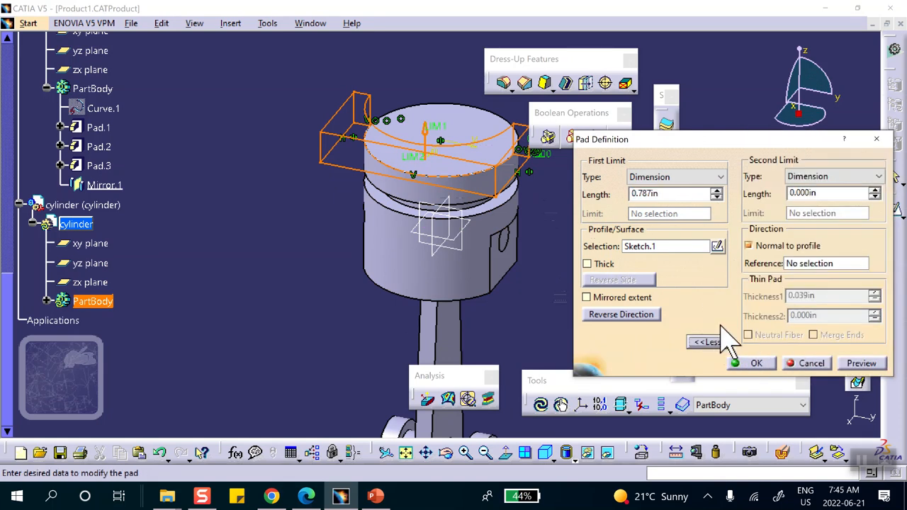
{"action": "left_click", "coordinate": [875, 198]}
{"action": "left_click", "coordinate": [875, 190]}
{"action": "left_click", "coordinate": [875, 190]}
{"action": "left_click", "coordinate": [876, 190]}
{"action": "left_click", "coordinate": [876, 190]}
{"action": "left_click", "coordinate": [875, 190]}
{"action": "left_click", "coordinate": [876, 190]}
{"action": "left_click", "coordinate": [375, 497]}
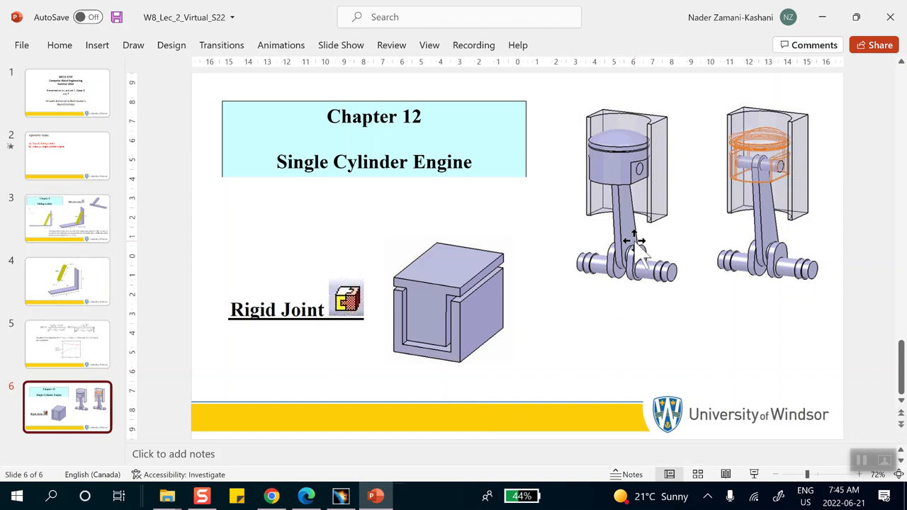
{"action": "left_click", "coordinate": [340, 496]}
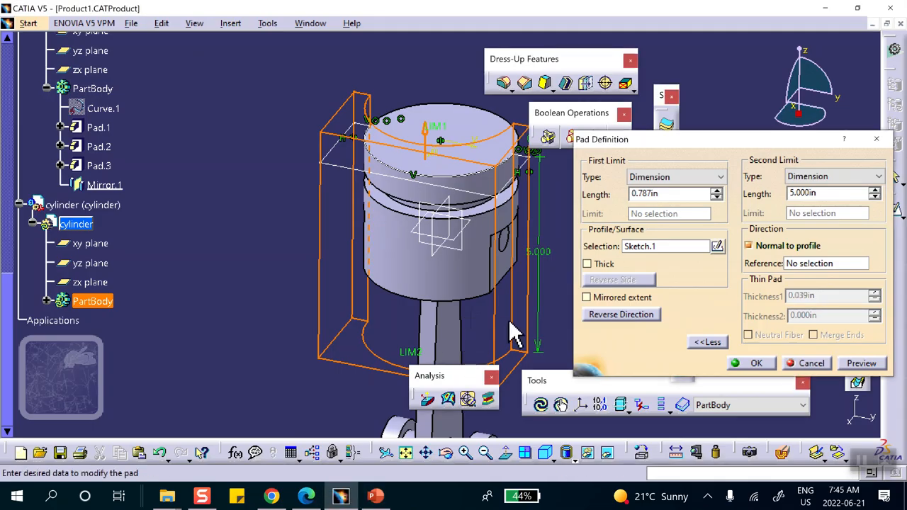
- Try second limit lengths of 4 in and 6 in for the pad before returning it to 5 in
{"action": "middle_click_drag", "start_coordinate": [468, 314], "coordinate": [369, 215]}
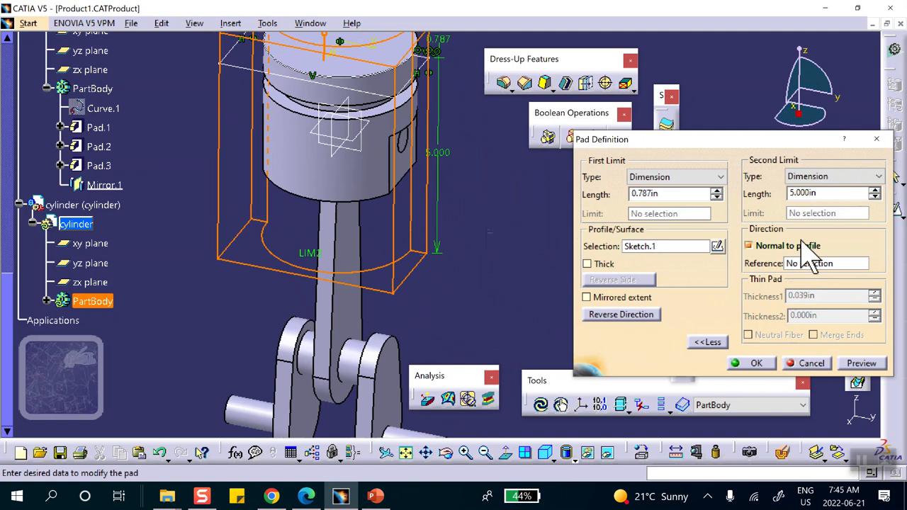
{"action": "left_click", "coordinate": [877, 198]}
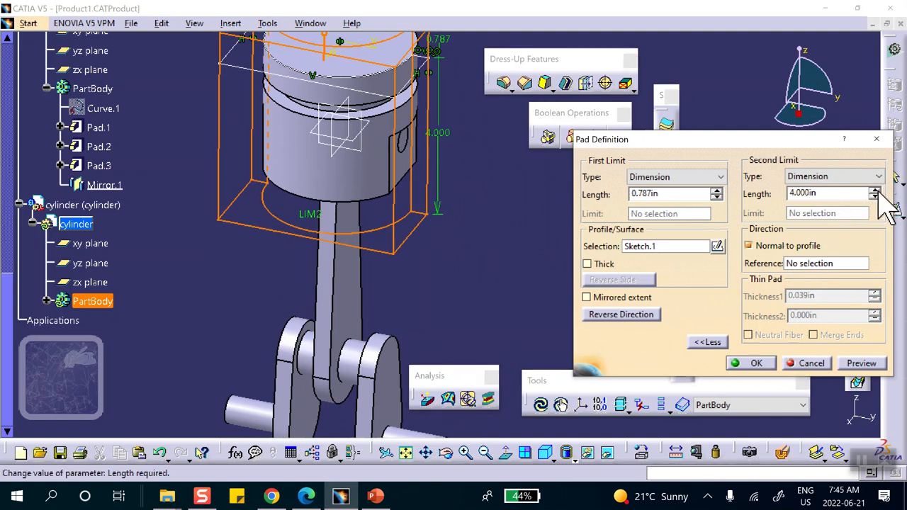
{"action": "left_click", "coordinate": [876, 190]}
{"action": "left_click", "coordinate": [876, 190]}
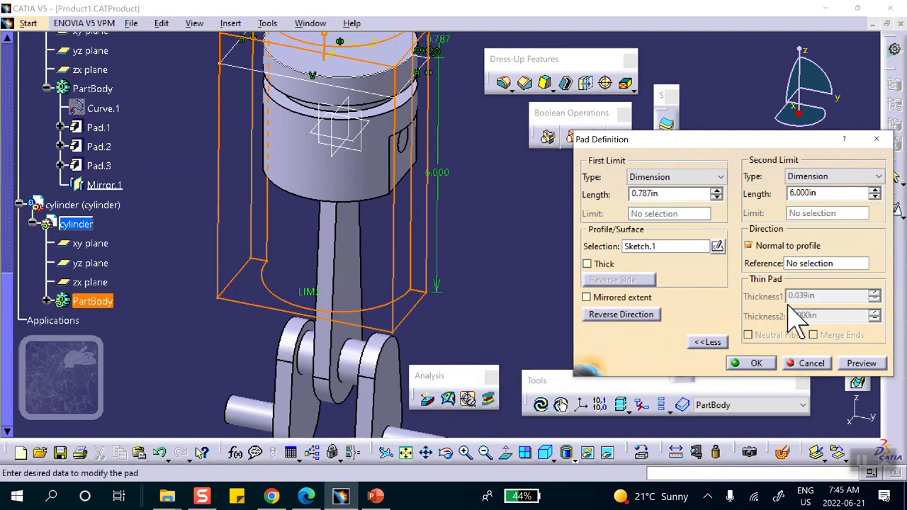
{"action": "middle_click_drag", "start_coordinate": [451, 318], "coordinate": [454, 273]}
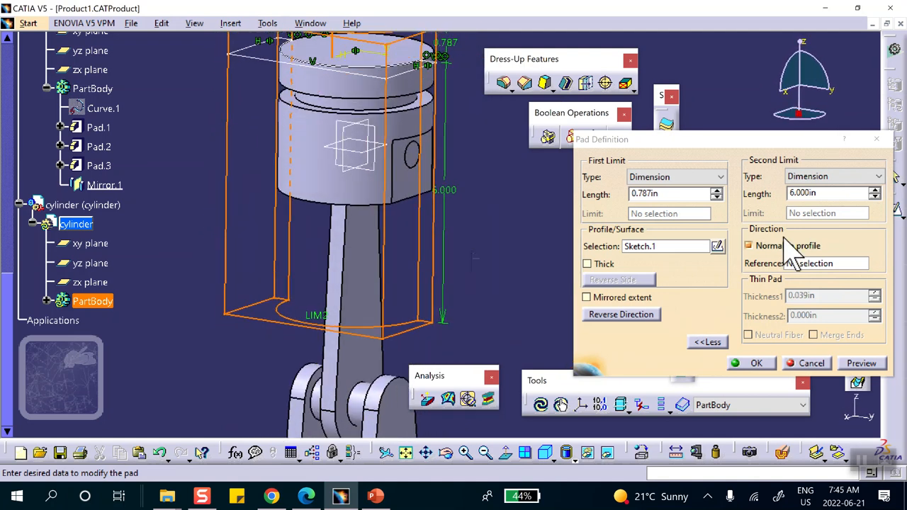
{"action": "left_click", "coordinate": [876, 198]}
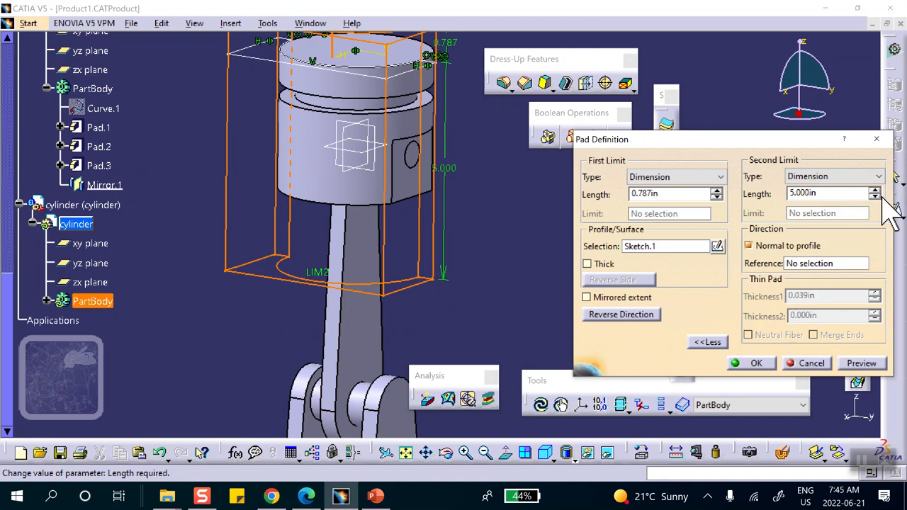
- Create the cylinder pad with a 0.787 in first limit and 5 in second limit, and compare it with the PowerPoint slide
{"action": "left_click", "coordinate": [744, 360]}
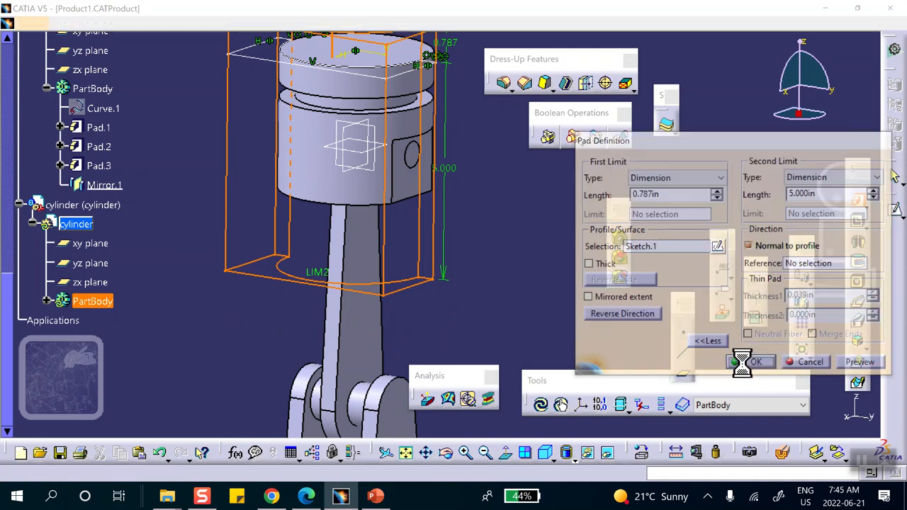
{"action": "middle_click_drag", "start_coordinate": [489, 238], "coordinate": [507, 306]}
{"action": "middle_click_drag", "start_coordinate": [512, 275], "coordinate": [324, 283]}
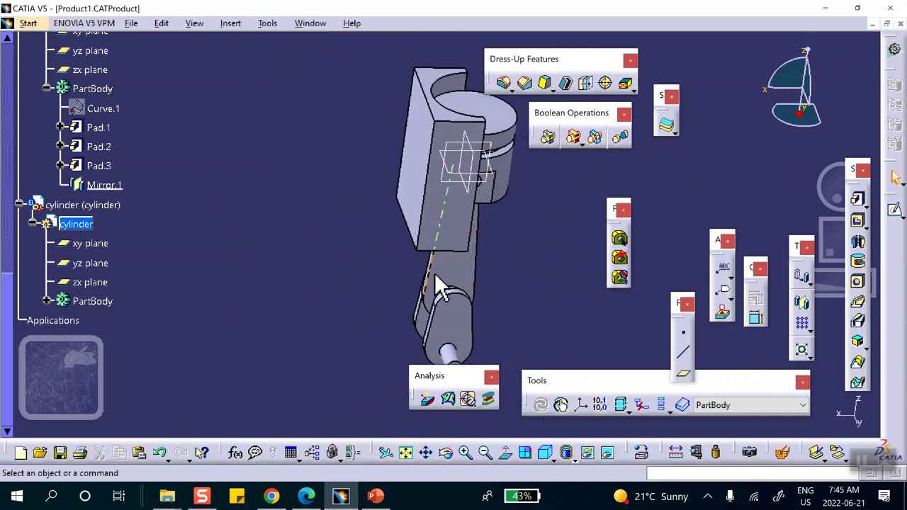
{"action": "left_click", "coordinate": [373, 496]}
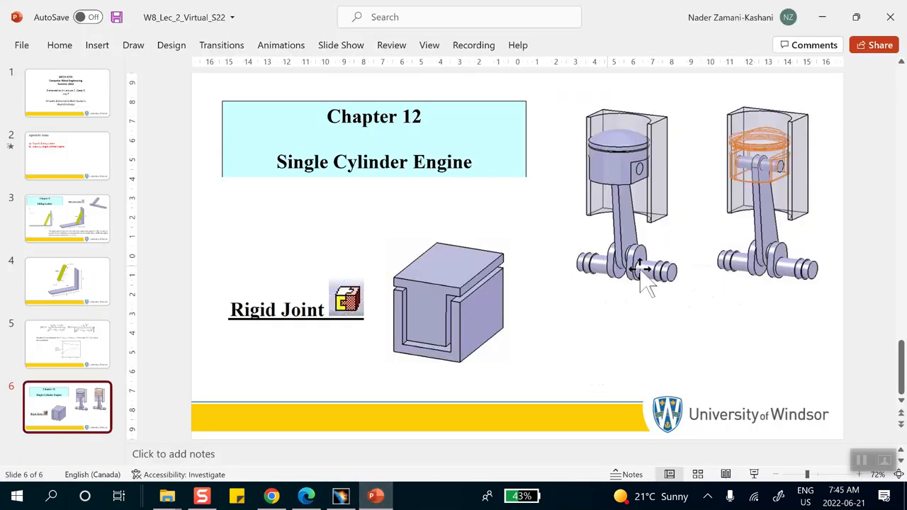
{"action": "left_click", "coordinate": [822, 17]}
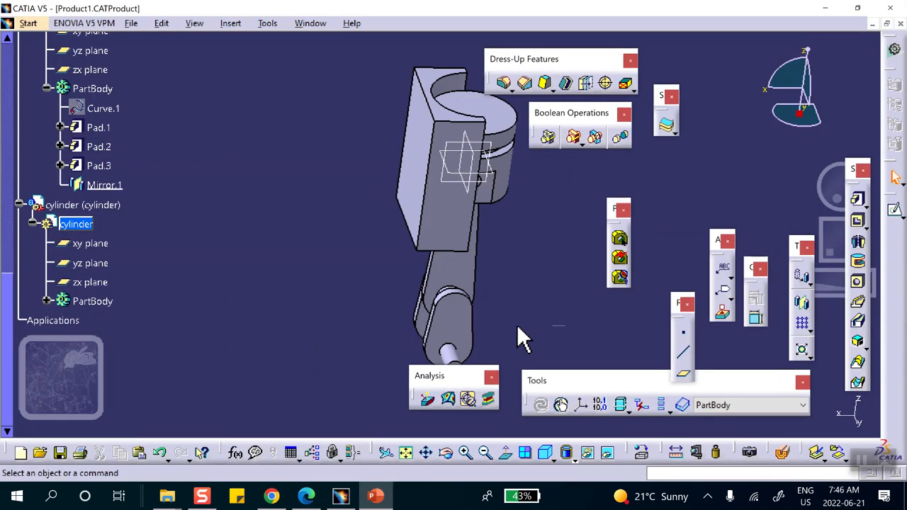
- Open a sketch on the cylinder's narrow side face, project the crankshaft end's circular edge into it, and exit the sketch
{"action": "left_click", "coordinate": [451, 225]}
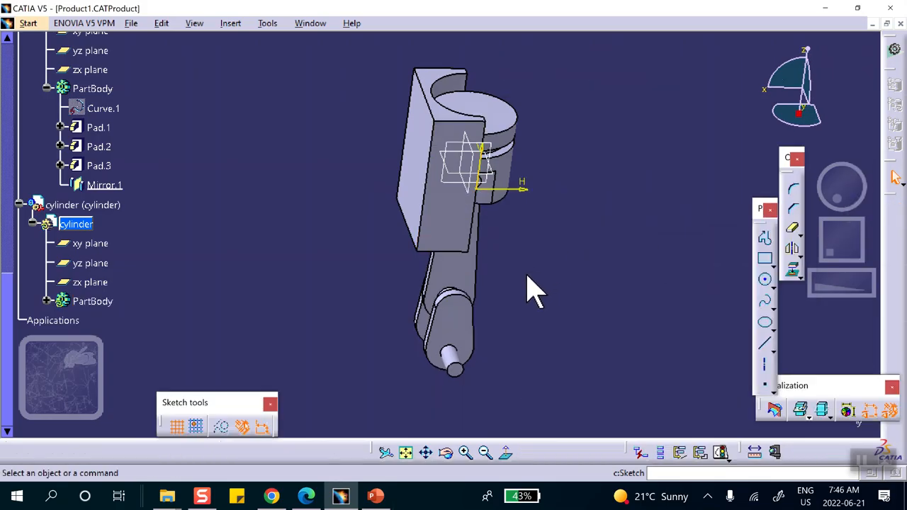
{"action": "mouse_move", "coordinate": [526, 263]}
{"action": "middle_mouse_down"}
{"action": "mouse_move", "coordinate": [539, 206]}
{"action": "mouse_move", "coordinate": [478, 277]}
{"action": "mouse_move", "coordinate": [485, 319]}
{"action": "middle_mouse_up"}
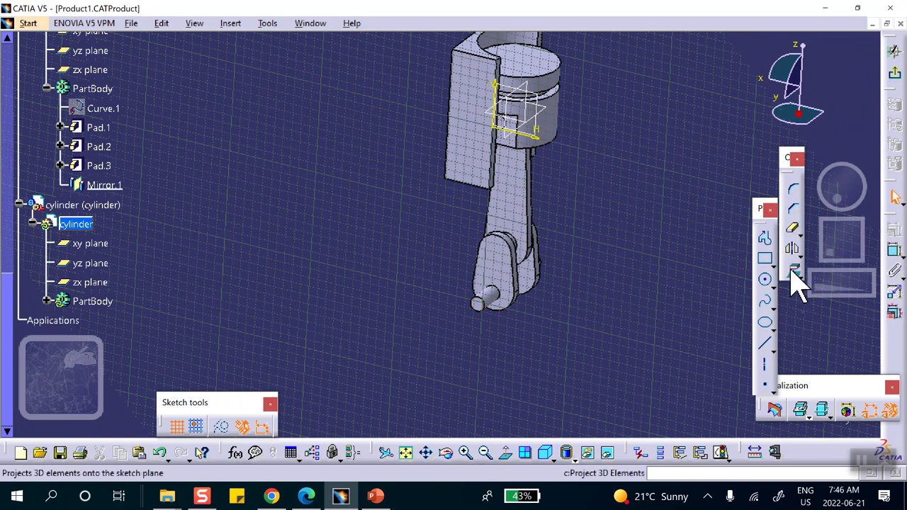
{"action": "left_click", "coordinate": [487, 312]}
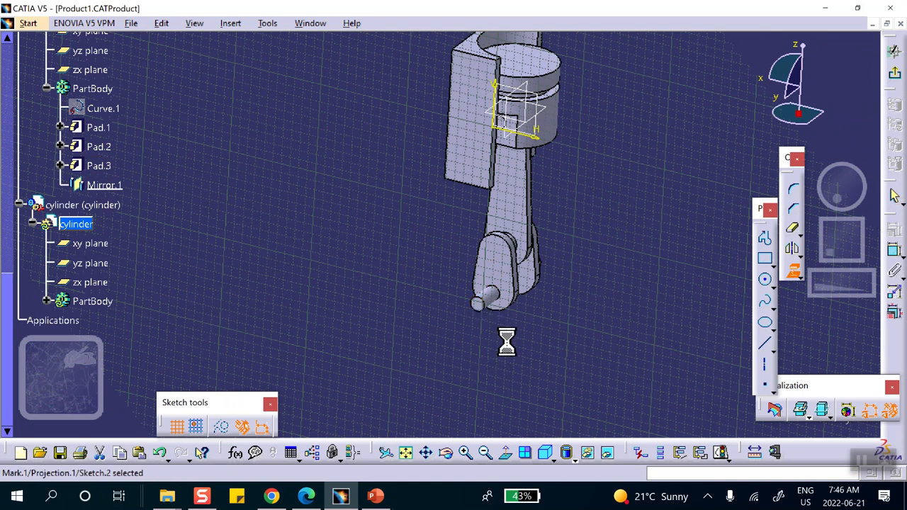
{"action": "left_click", "coordinate": [896, 77]}
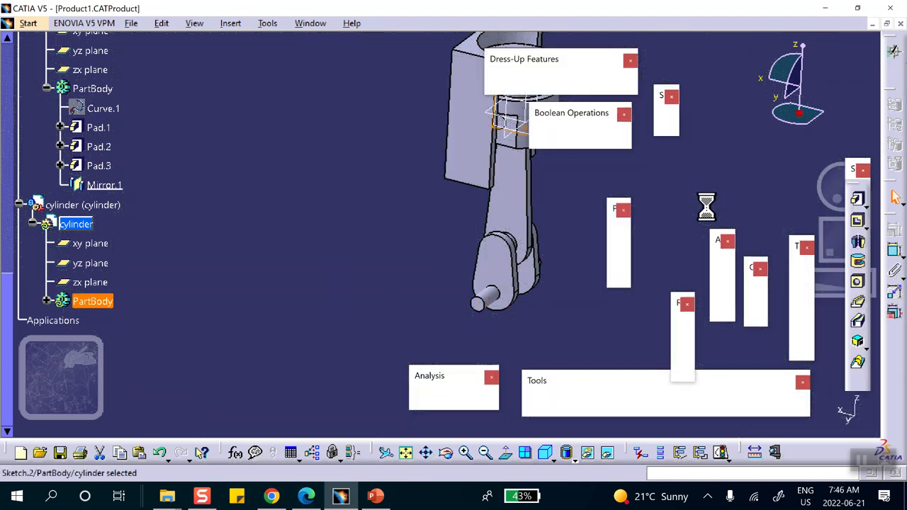
- Reopen Sketch.2, draw a circle of about 0.554 in radius concentric with the projected shaft circle, and exit the sketch
{"action": "left_click", "coordinate": [47, 302]}
{"action": "scroll", "coordinate": [176, 295], "scroll_direction": "down", "scroll_amount": 3}
{"action": "double_click", "coordinate": [103, 276]}
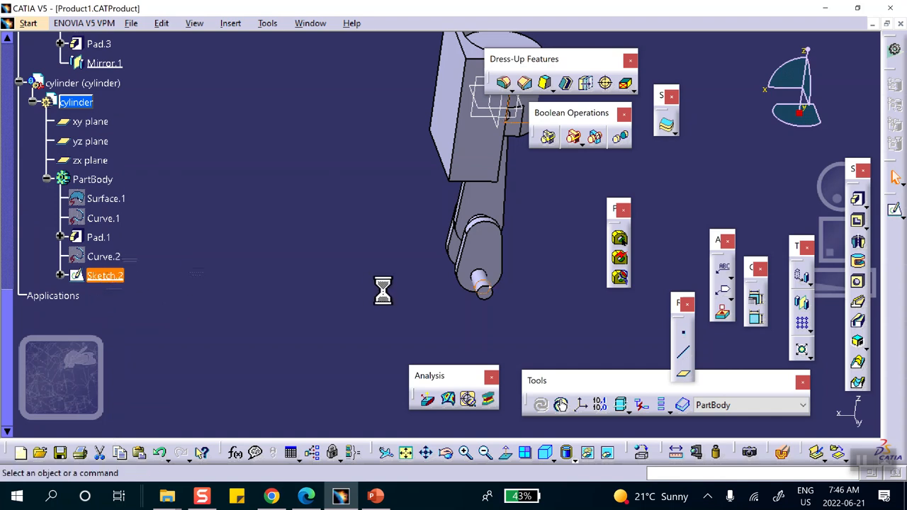
{"action": "left_click", "coordinate": [517, 286]}
{"action": "mouse_move", "coordinate": [524, 272]}
{"action": "middle_mouse_down"}
{"action": "mouse_move", "coordinate": [517, 286]}
{"action": "mouse_move", "coordinate": [468, 149]}
{"action": "middle_mouse_up"}
{"action": "middle_click_drag", "start_coordinate": [641, 304], "coordinate": [576, 236]}
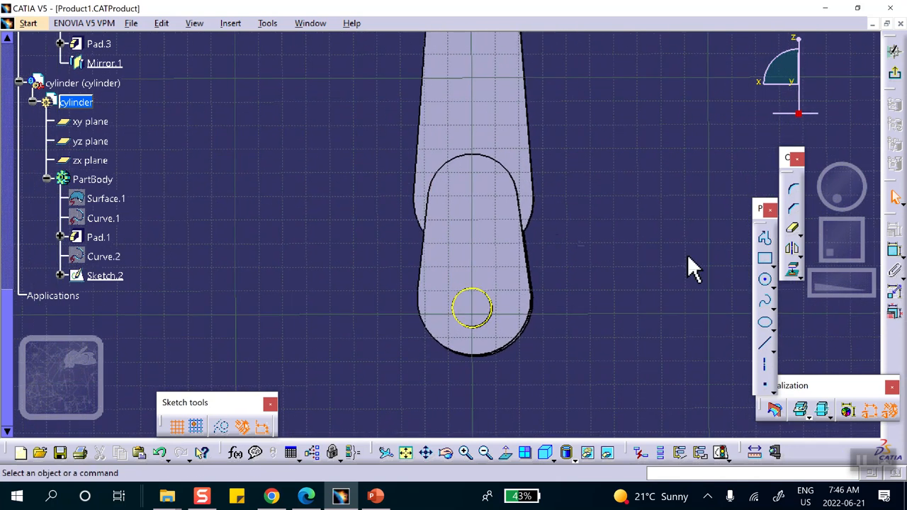
{"action": "left_click", "coordinate": [766, 280]}
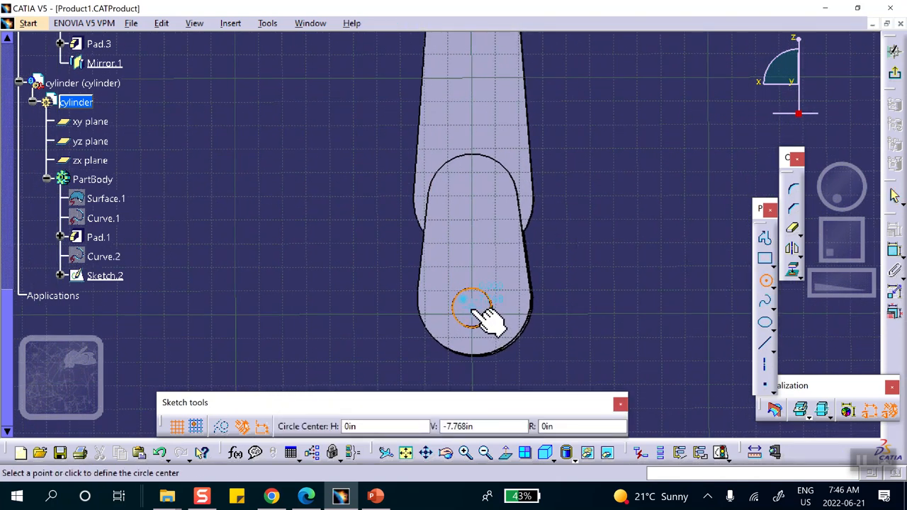
{"action": "left_click", "coordinate": [472, 307]}
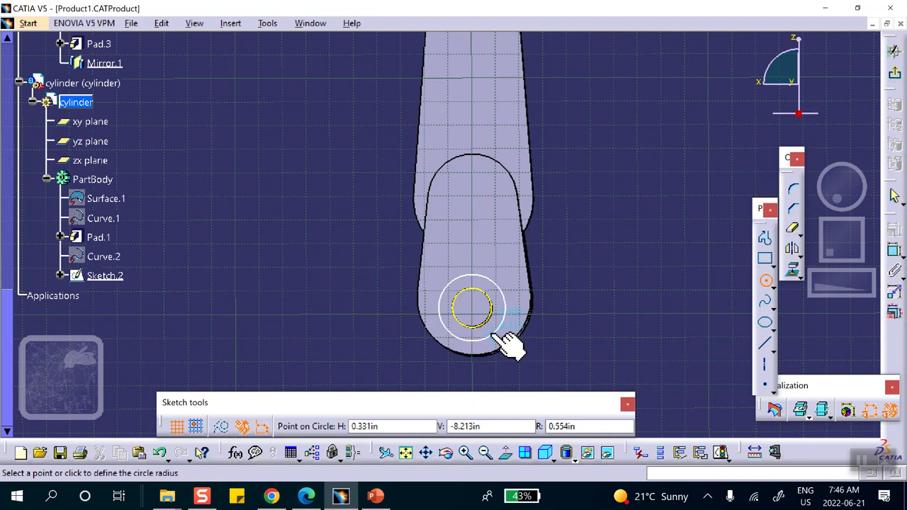
{"action": "left_click", "coordinate": [495, 332]}
{"action": "left_click", "coordinate": [895, 75]}
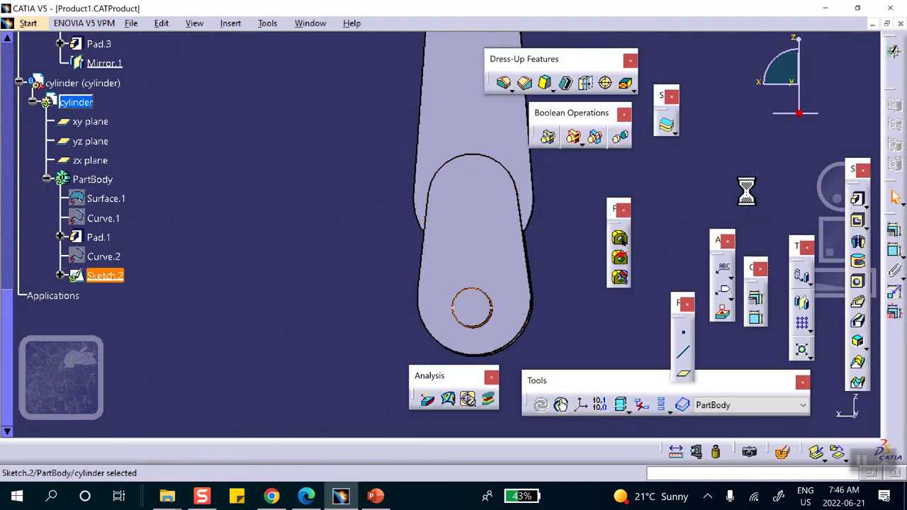
- Extrude the two concentric circles as a ring pad 0.2 in long around the crankshaft end
{"action": "left_click", "coordinate": [857, 200]}
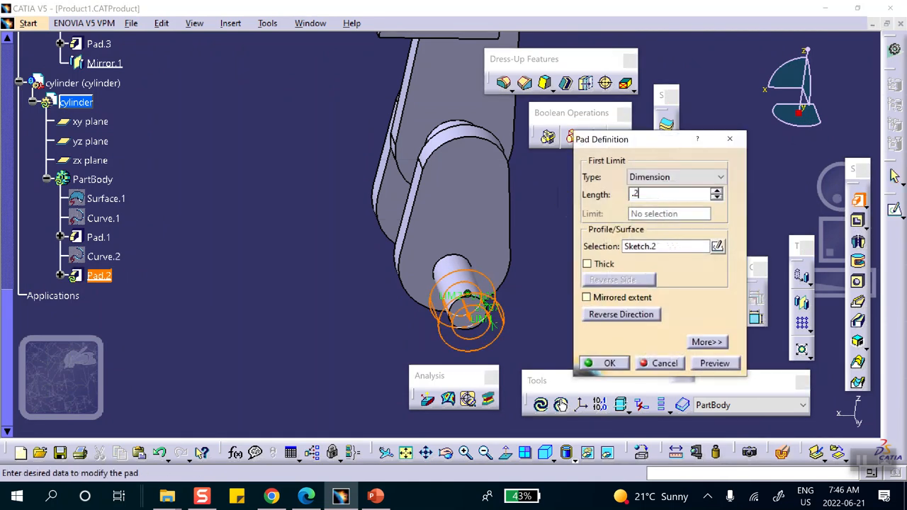
{"action": "left_click", "coordinate": [711, 364]}
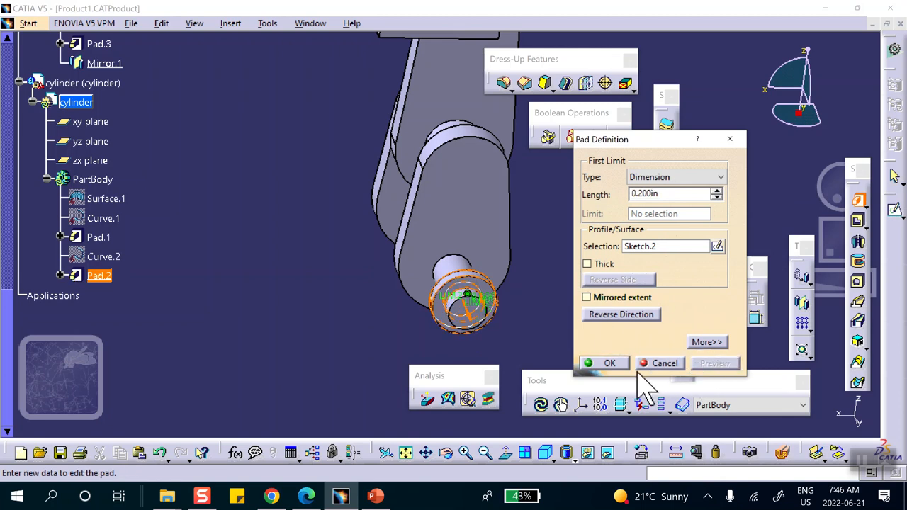
{"action": "left_click", "coordinate": [603, 364]}
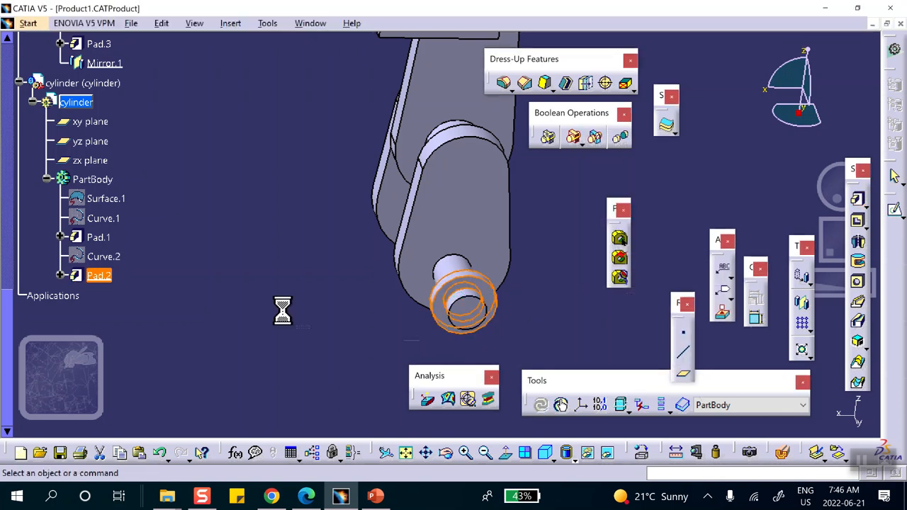
- Mirror the ring pad about the zx plane to create the matching ring around the opposite crankshaft end
{"action": "middle_click_drag", "start_coordinate": [286, 310], "coordinate": [454, 298]}
{"action": "left_click", "coordinate": [102, 278]}
{"action": "middle_click_drag", "start_coordinate": [450, 238], "coordinate": [501, 206]}
{"action": "left_click", "coordinate": [802, 303]}
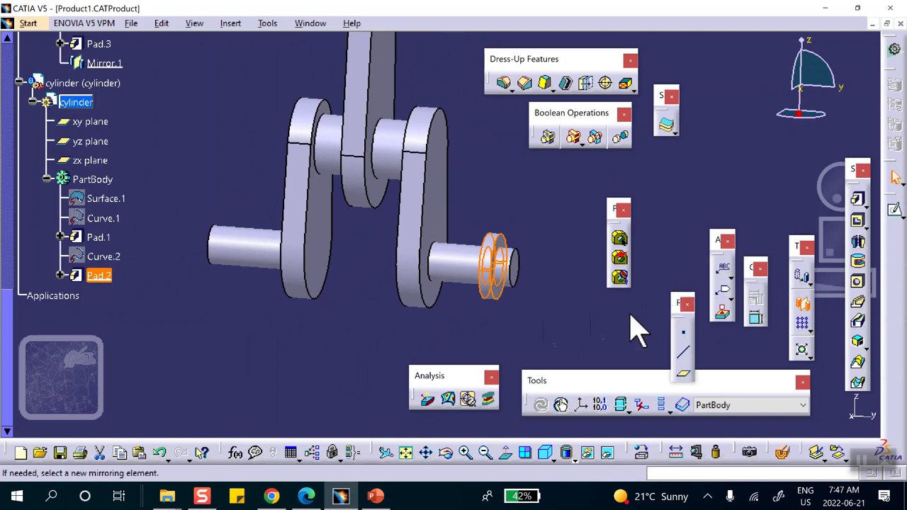
{"action": "scroll", "coordinate": [328, 303], "scroll_direction": "up", "scroll_amount": 5}
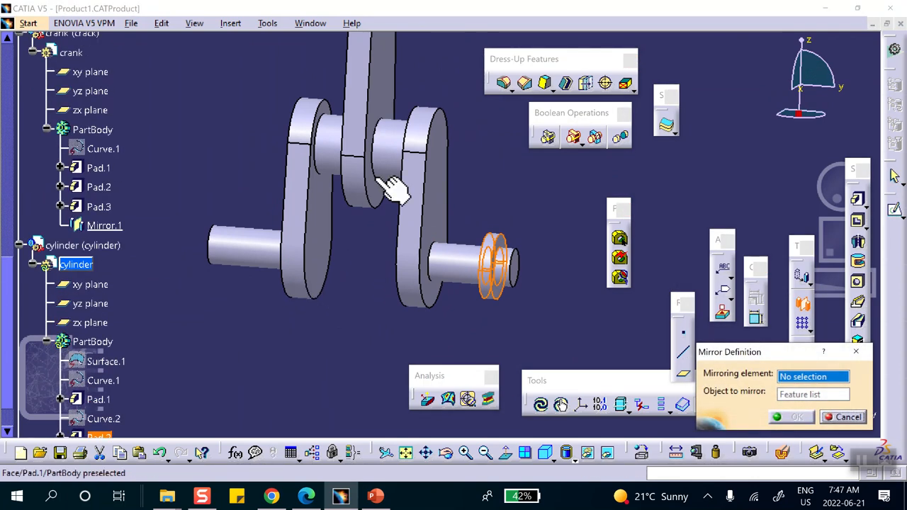
{"action": "middle_click_drag", "start_coordinate": [375, 142], "coordinate": [347, 152]}
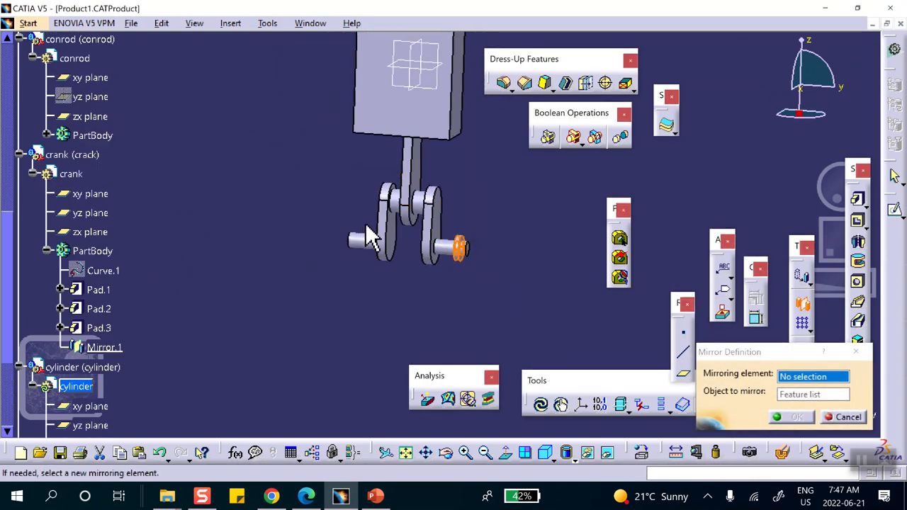
{"action": "left_click", "coordinate": [420, 80]}
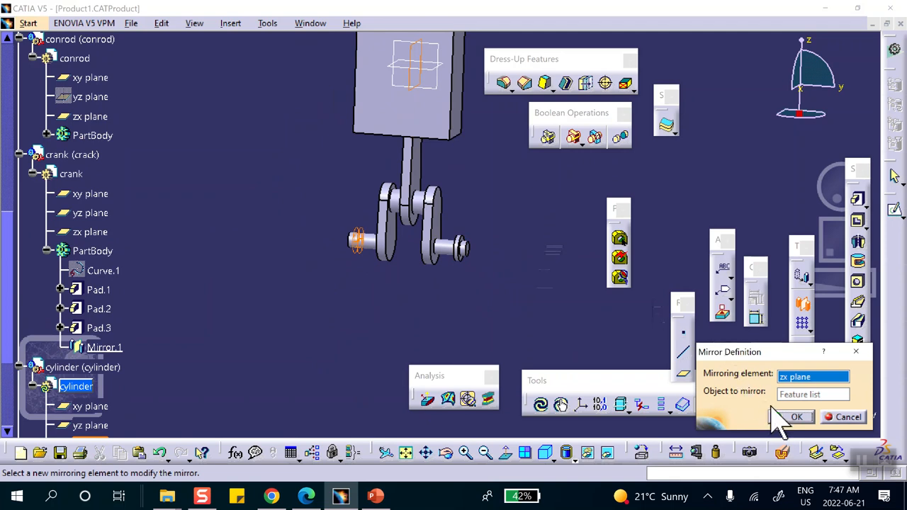
{"action": "left_click", "coordinate": [794, 417]}
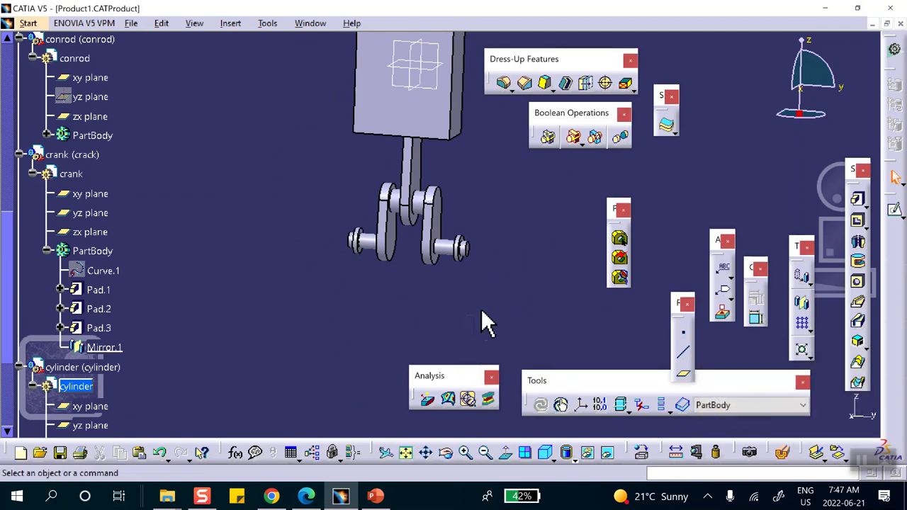
- Activate the top-level Product1 for assembly work and anchor the cylinder component with a Fix constraint
{"action": "middle_click_drag", "start_coordinate": [485, 283], "coordinate": [473, 368]}
{"action": "scroll", "coordinate": [31, 260], "scroll_direction": "down", "scroll_amount": 3}
{"action": "scroll", "coordinate": [88, 234], "scroll_direction": "up", "scroll_amount": 9}
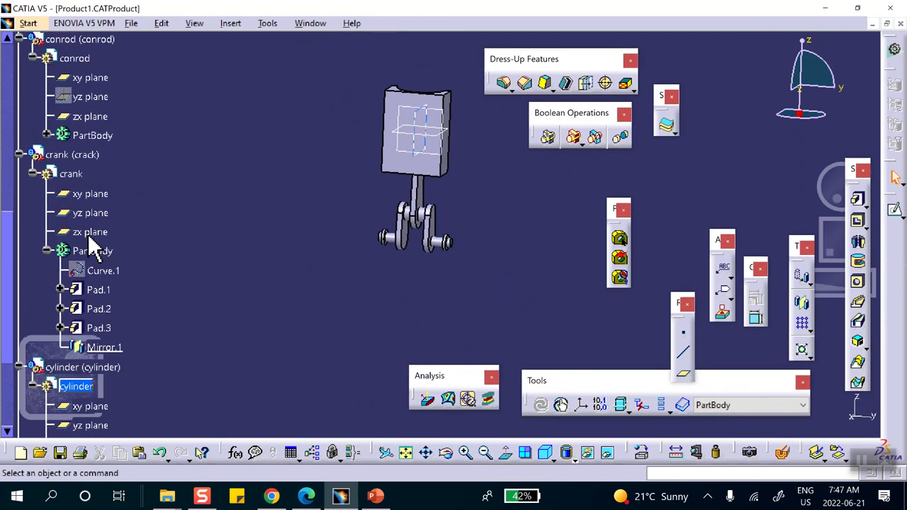
{"action": "scroll", "coordinate": [92, 234], "scroll_direction": "up", "scroll_amount": 6}
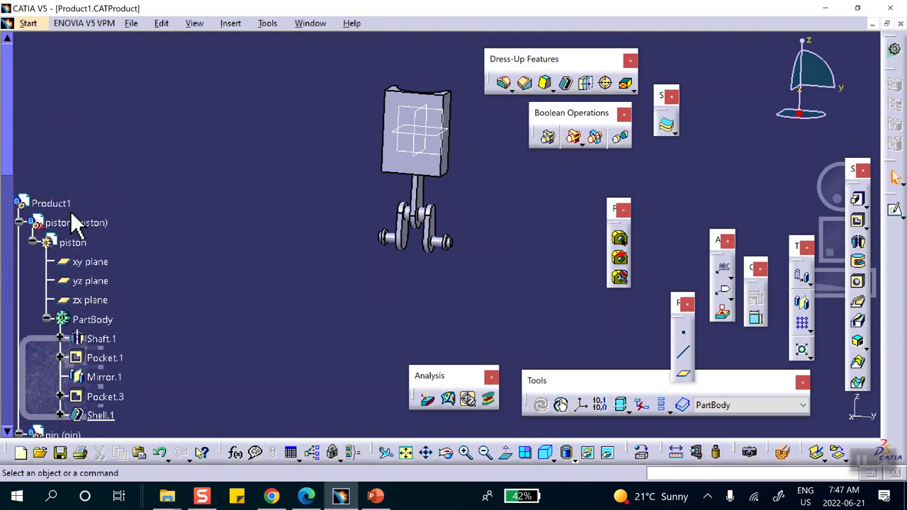
{"action": "left_click", "coordinate": [61, 203]}
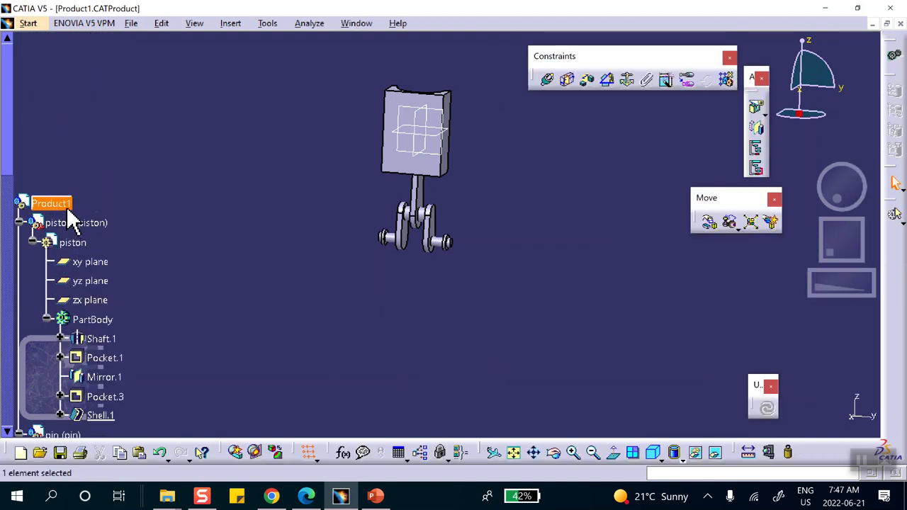
{"action": "middle_click_drag", "start_coordinate": [418, 238], "coordinate": [113, 212]}
{"action": "middle_click_drag", "start_coordinate": [567, 269], "coordinate": [515, 355]}
{"action": "middle_click_drag", "start_coordinate": [357, 274], "coordinate": [268, 235]}
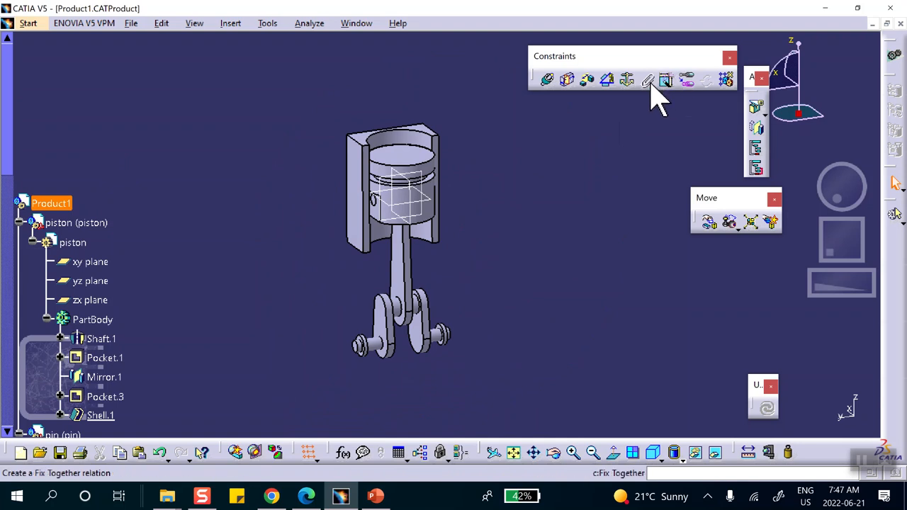
{"action": "left_click", "coordinate": [627, 82]}
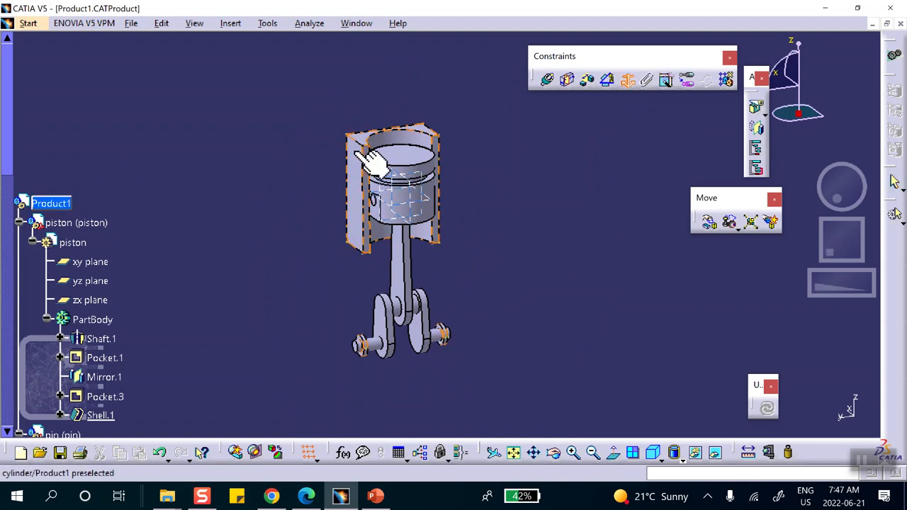
{"action": "left_click", "coordinate": [360, 154]}
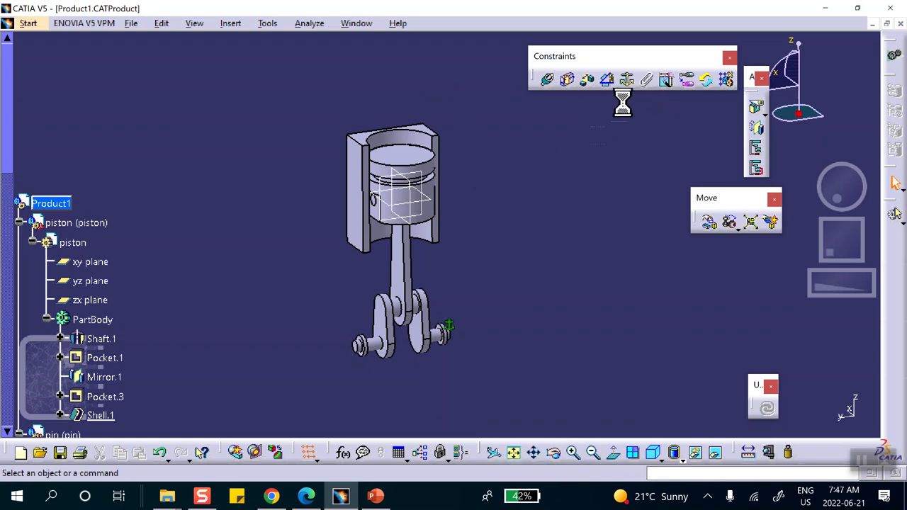
- Use Manipulation along the X axis to pull the piston, conrod, pin and crank apart from the fixed cylinder
{"action": "left_click", "coordinate": [710, 224]}
{"action": "left_click_drag", "start_coordinate": [423, 170], "coordinate": [507, 174]}
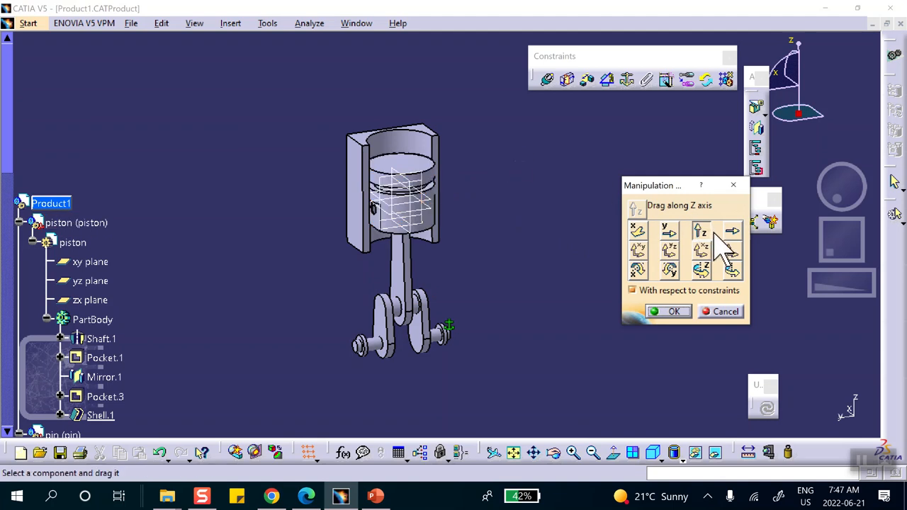
{"action": "left_click", "coordinate": [638, 231]}
{"action": "left_click_drag", "start_coordinate": [422, 177], "coordinate": [616, 259]}
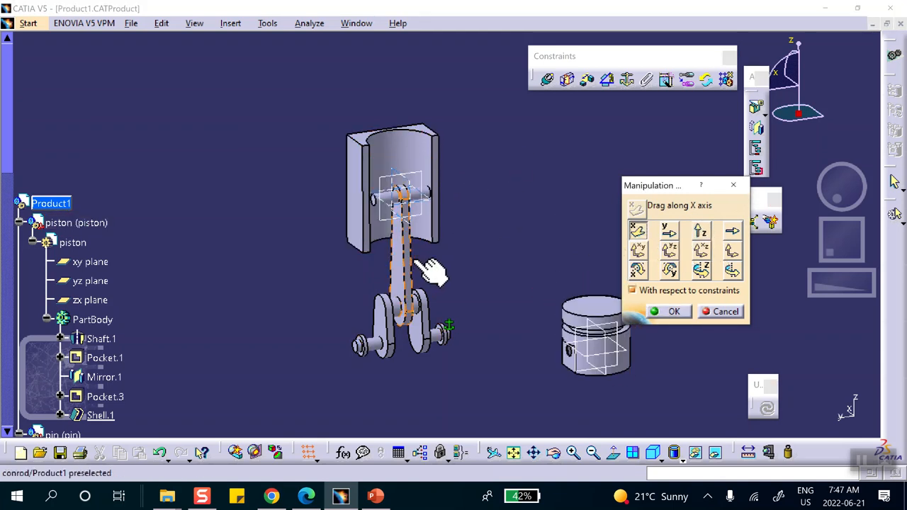
{"action": "left_click_drag", "start_coordinate": [425, 277], "coordinate": [206, 170]}
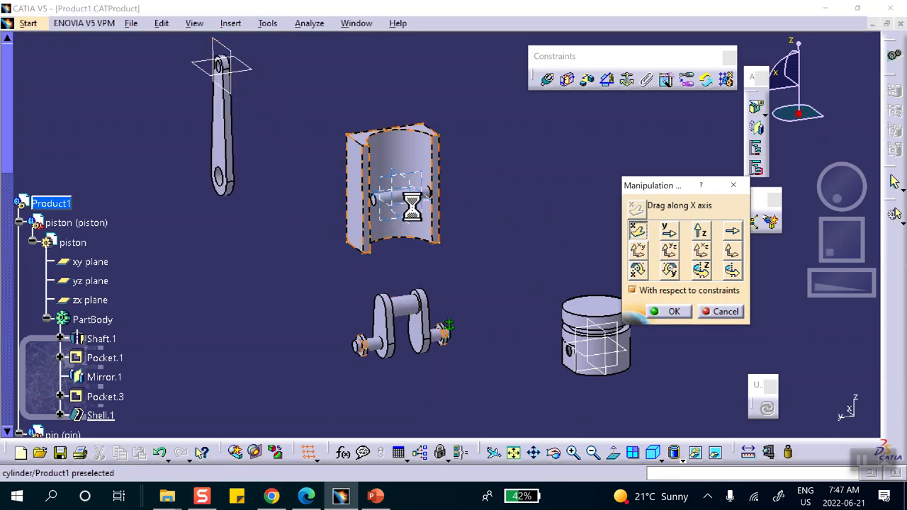
{"action": "left_click_drag", "start_coordinate": [421, 204], "coordinate": [528, 251]}
{"action": "left_click_drag", "start_coordinate": [425, 326], "coordinate": [271, 238]}
{"action": "left_click", "coordinate": [674, 312]}
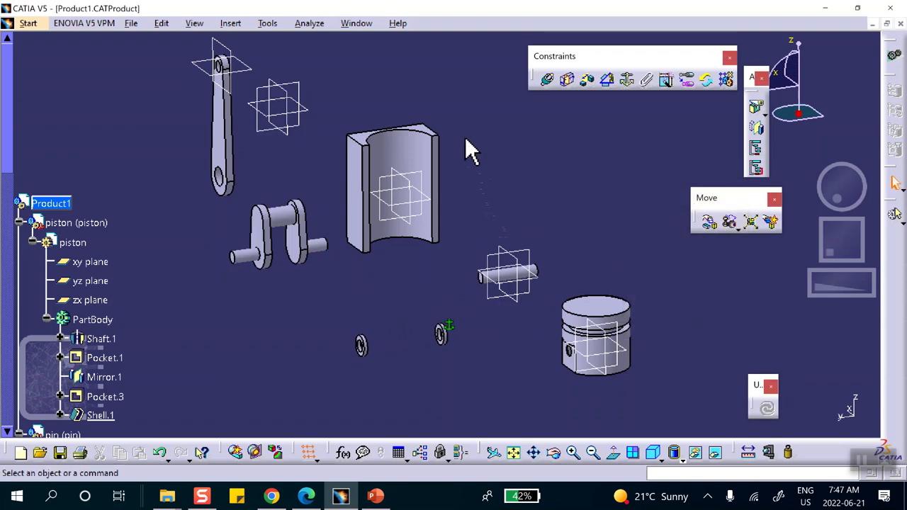
- Add a coincidence constraint between the piston's zx plane and the cylinder's zx plane with Same orientation
{"action": "left_click", "coordinate": [551, 80]}
{"action": "middle_click_drag", "start_coordinate": [541, 202], "coordinate": [480, 105]}
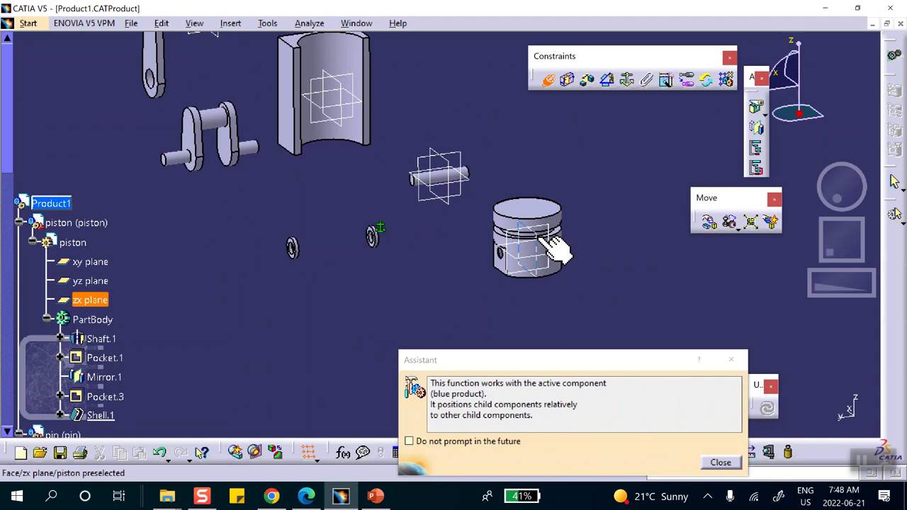
{"action": "left_click", "coordinate": [537, 240]}
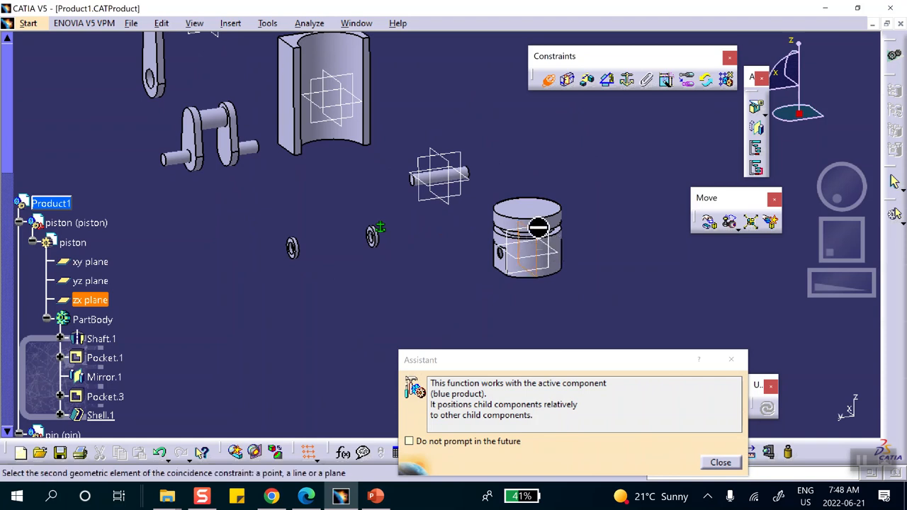
{"action": "left_click", "coordinate": [358, 96]}
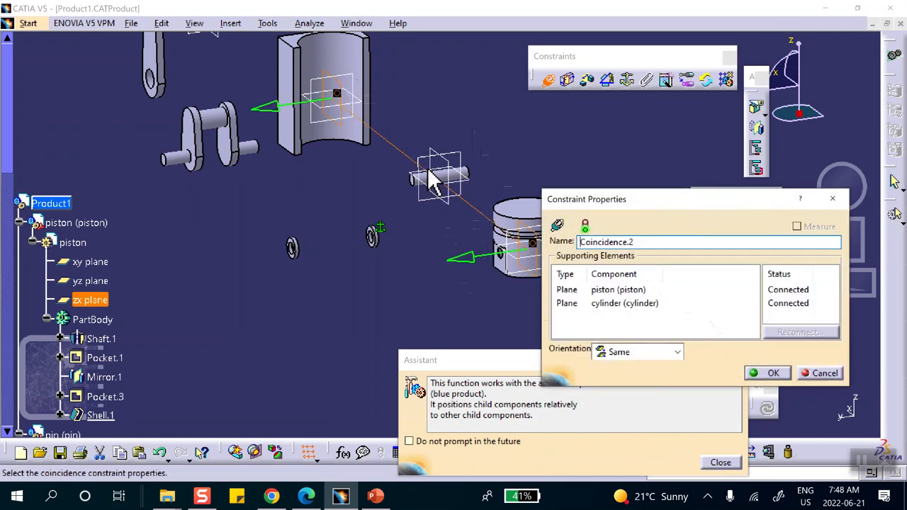
{"action": "left_click", "coordinate": [773, 374]}
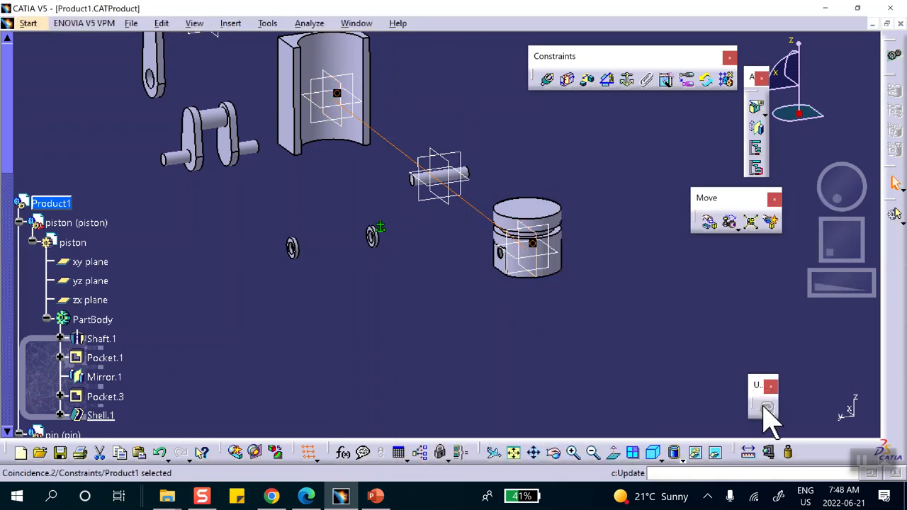
- Make the cylinder bore's axis coincident with the piston's axis and update the assembly
{"action": "left_click", "coordinate": [547, 78]}
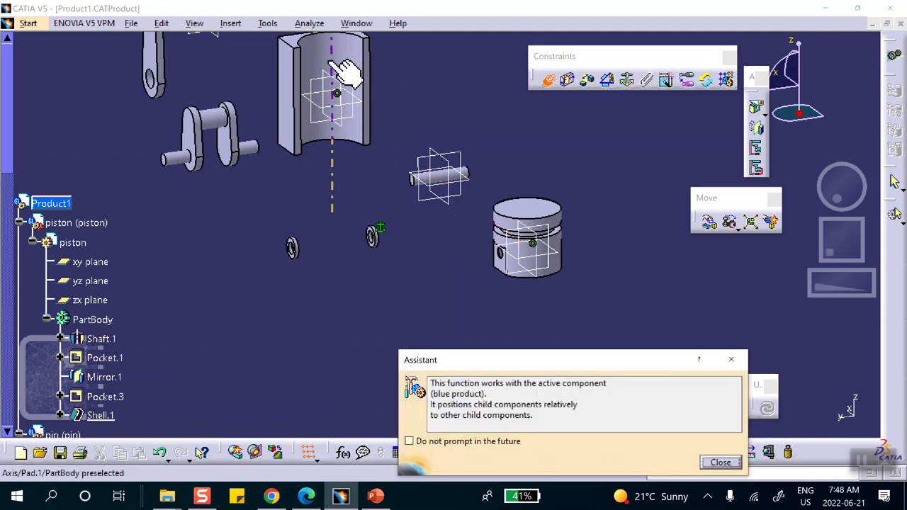
{"action": "left_click", "coordinate": [332, 63]}
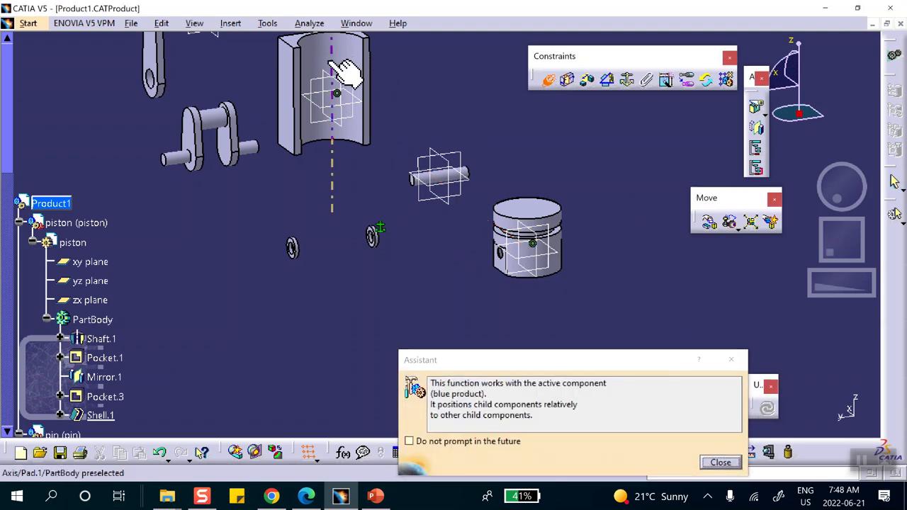
{"action": "left_click", "coordinate": [551, 262]}
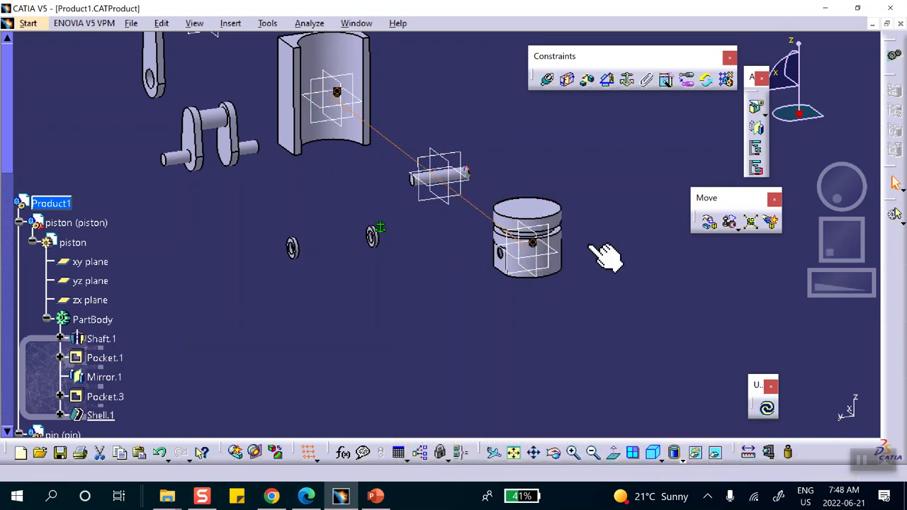
{"action": "left_click", "coordinate": [767, 409]}
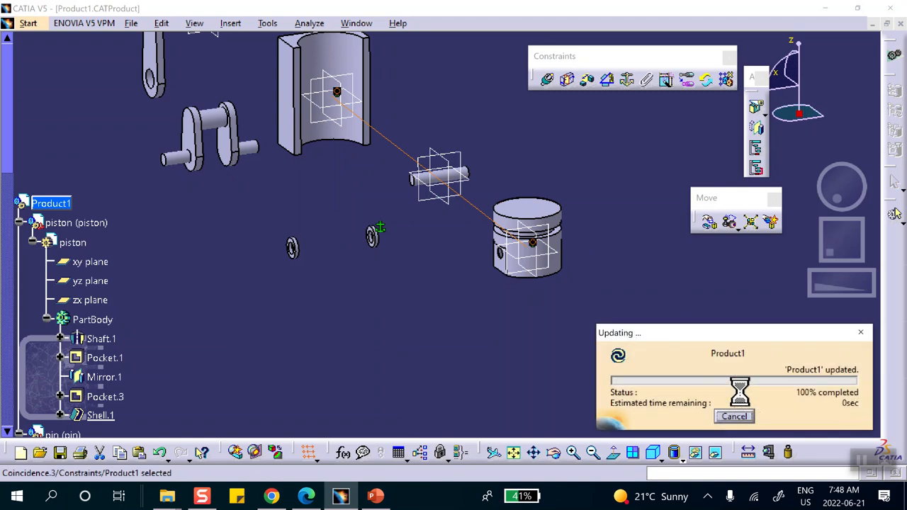
{"action": "middle_click_drag", "start_coordinate": [399, 140], "coordinate": [473, 119]}
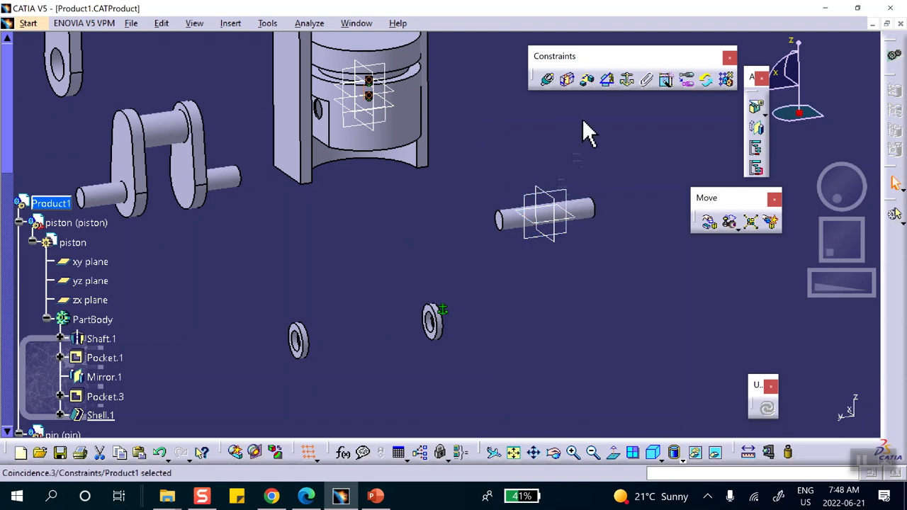
{"action": "left_click", "coordinate": [549, 81]}
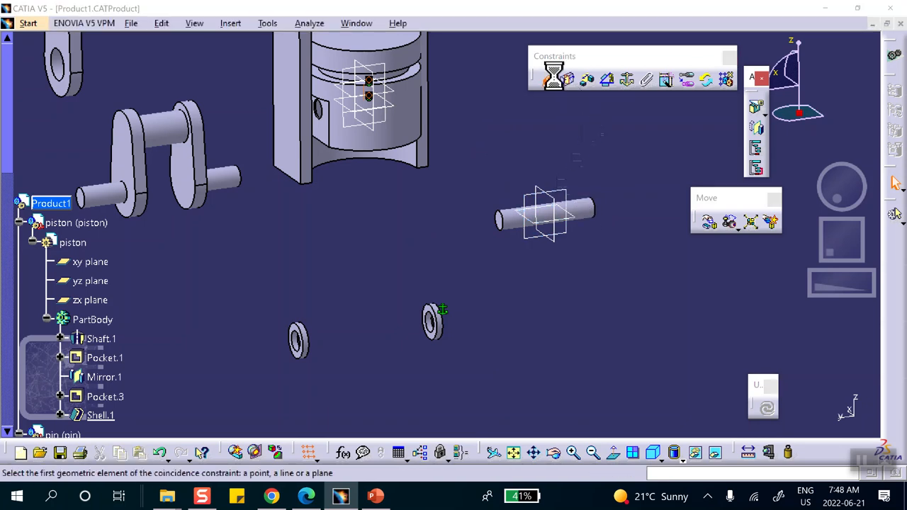
{"action": "left_click", "coordinate": [544, 207]}
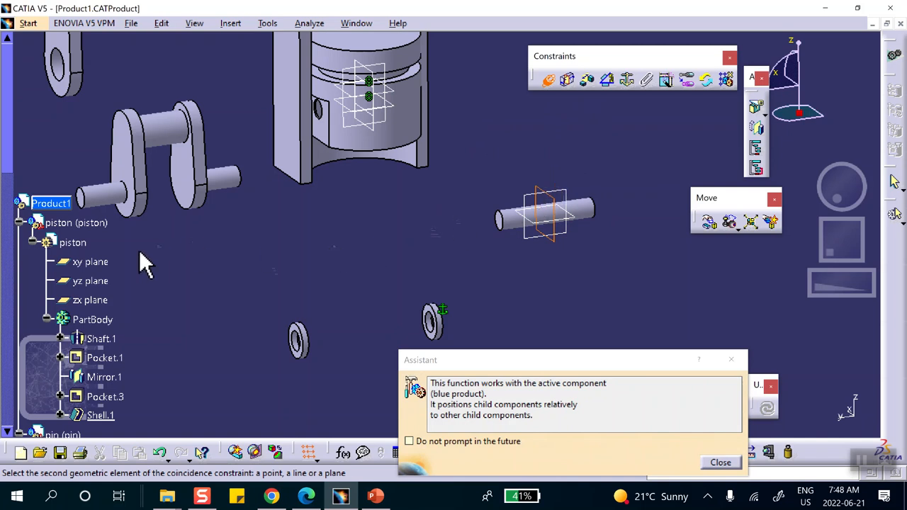
{"action": "scroll", "coordinate": [140, 254], "scroll_direction": "down", "scroll_amount": 3}
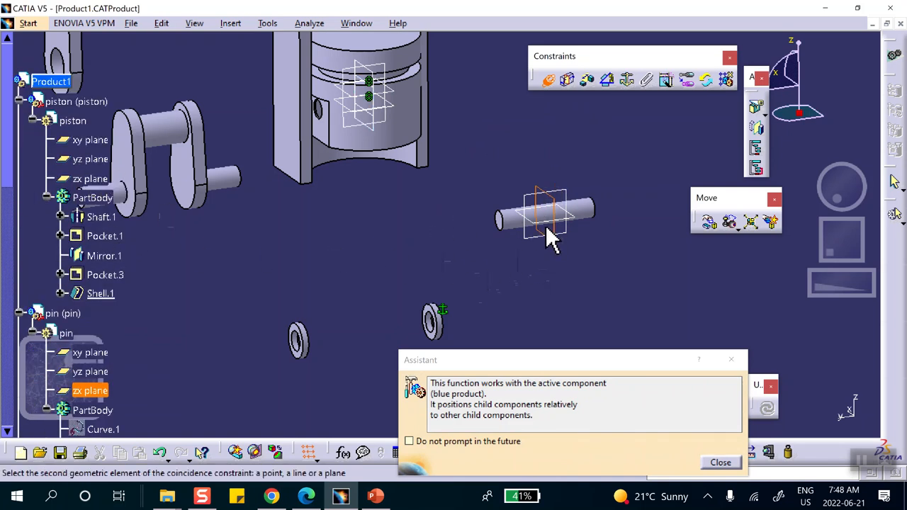
{"action": "left_click", "coordinate": [90, 159]}
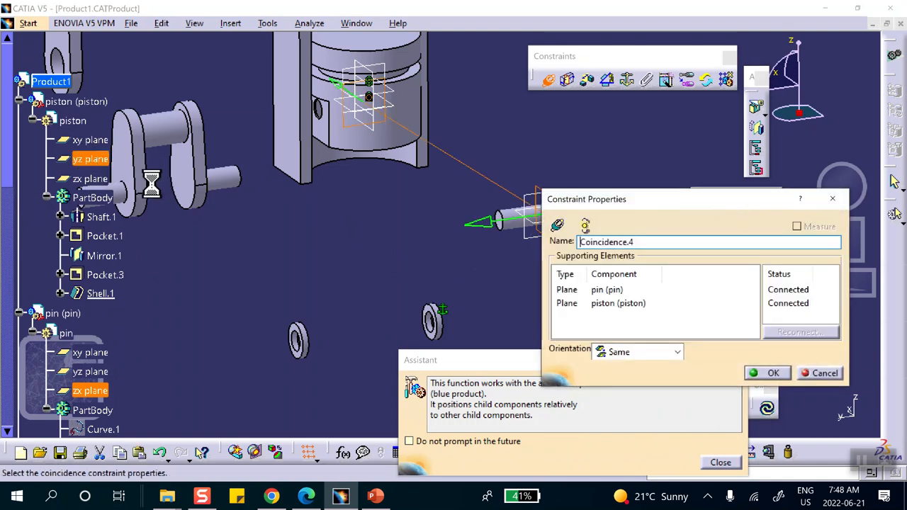
{"action": "left_click", "coordinate": [815, 373]}
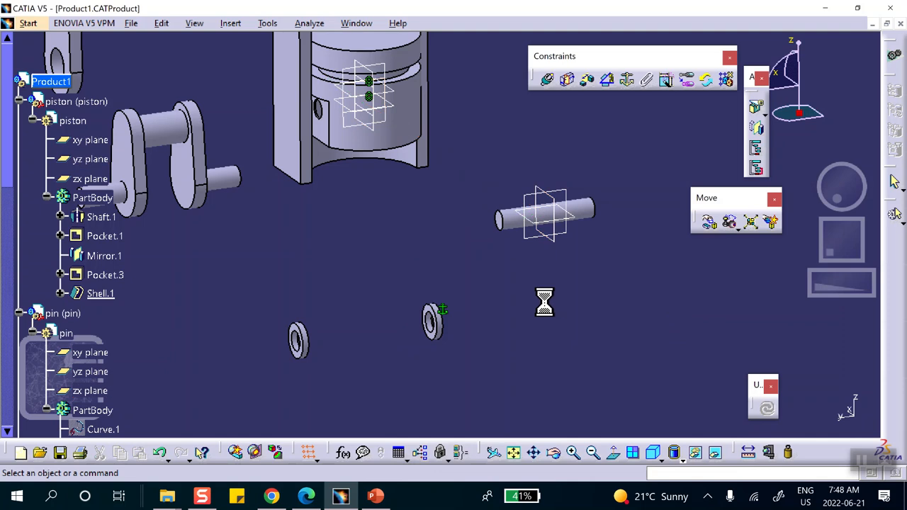
{"action": "left_click", "coordinate": [567, 81]}
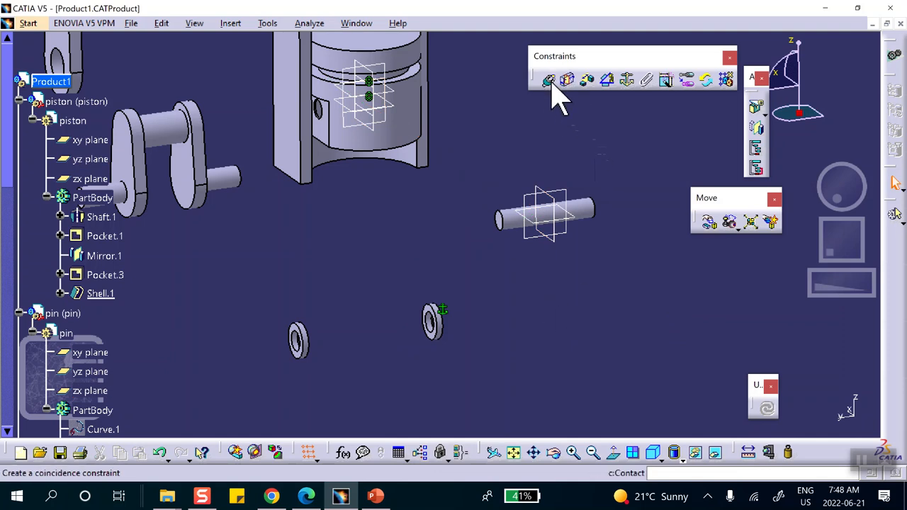
- Add a coincidence constraint between the pin's zx plane and the piston's zx plane with Same orientation
{"action": "left_click", "coordinate": [550, 82]}
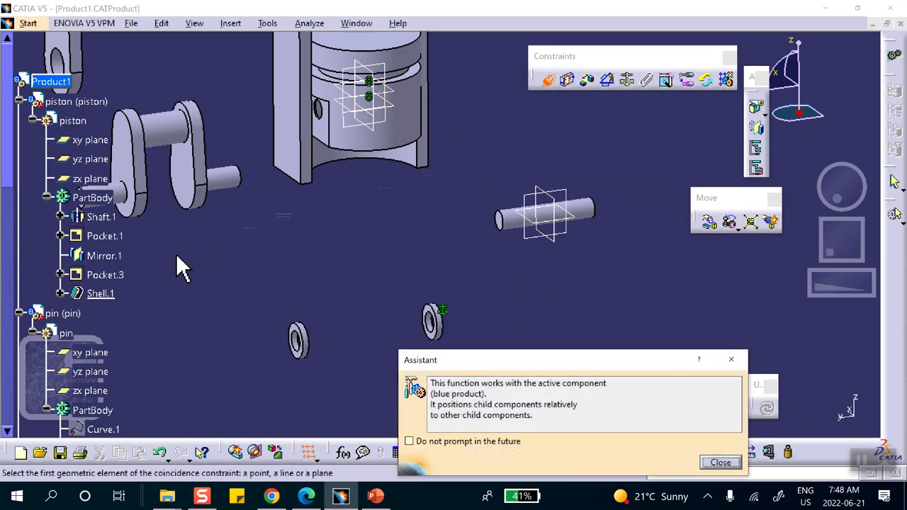
{"action": "left_click", "coordinate": [546, 253]}
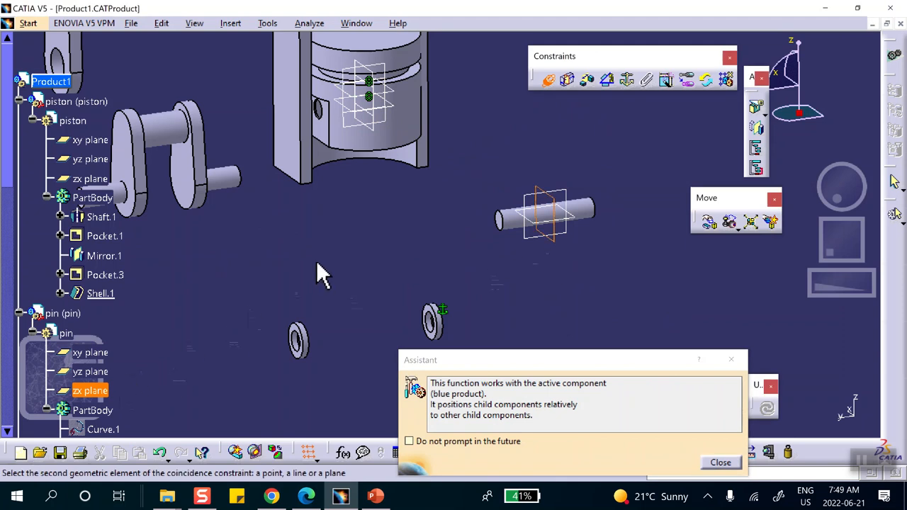
{"action": "left_click", "coordinate": [91, 178]}
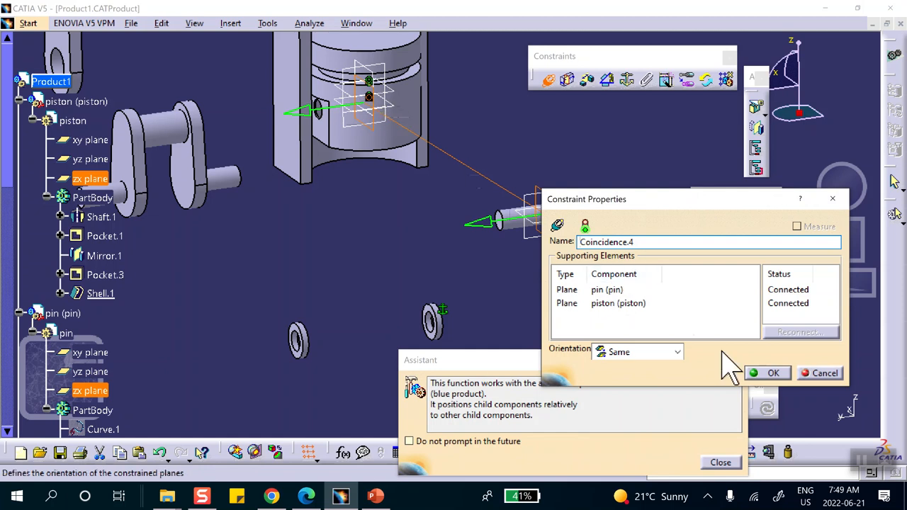
{"action": "left_click", "coordinate": [778, 372]}
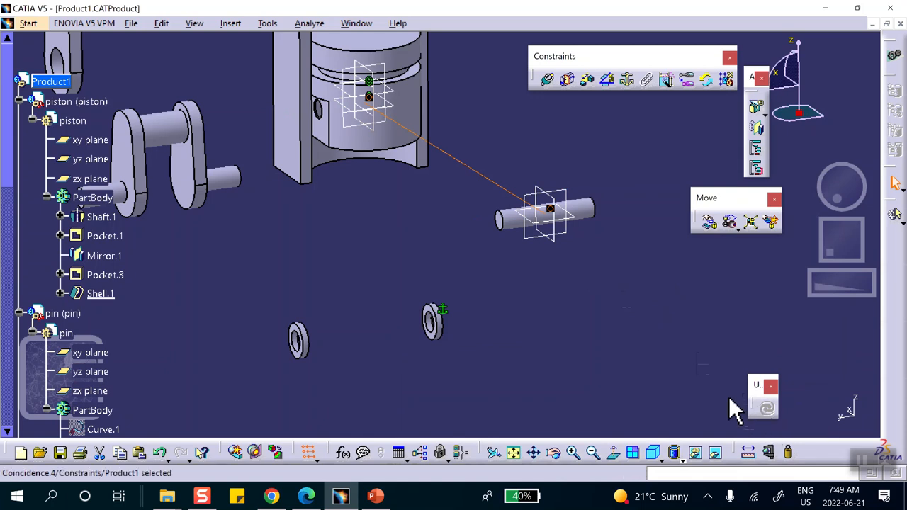
- Add a coincidence constraint between the pin's axis and the axis of the pin hole in the piston's side
{"action": "left_click", "coordinate": [549, 80]}
{"action": "left_click", "coordinate": [538, 225]}
{"action": "middle_click_drag", "start_coordinate": [456, 227], "coordinate": [432, 196]}
{"action": "middle_click_drag", "start_coordinate": [386, 150], "coordinate": [423, 87]}
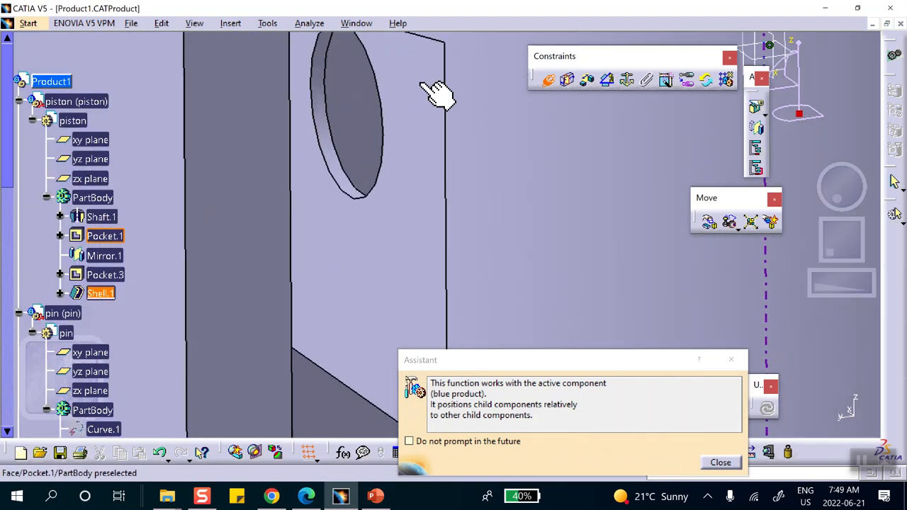
{"action": "left_click", "coordinate": [320, 121]}
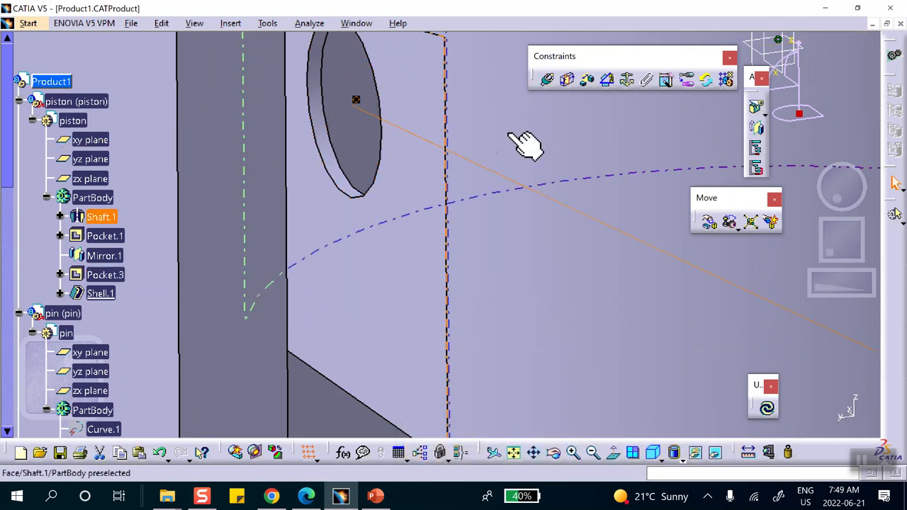
{"action": "middle_click_drag", "start_coordinate": [508, 134], "coordinate": [561, 345]}
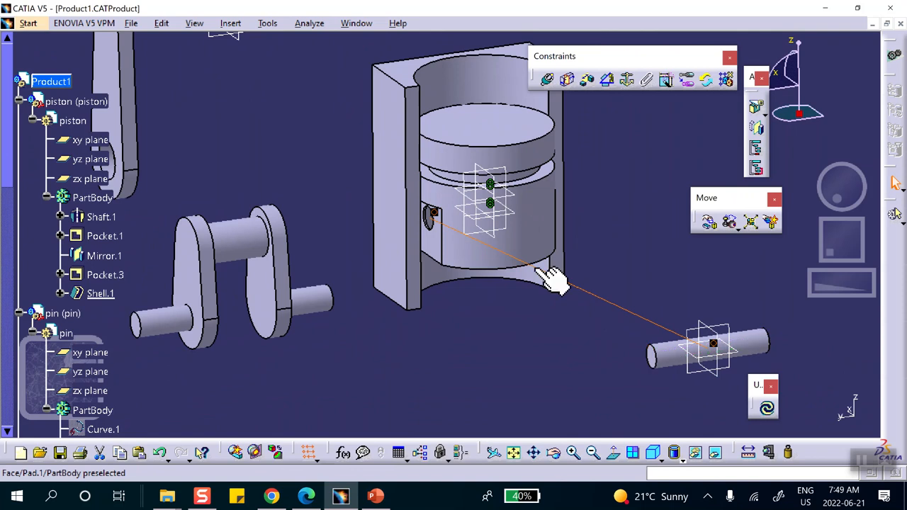
{"action": "left_click", "coordinate": [673, 329]}
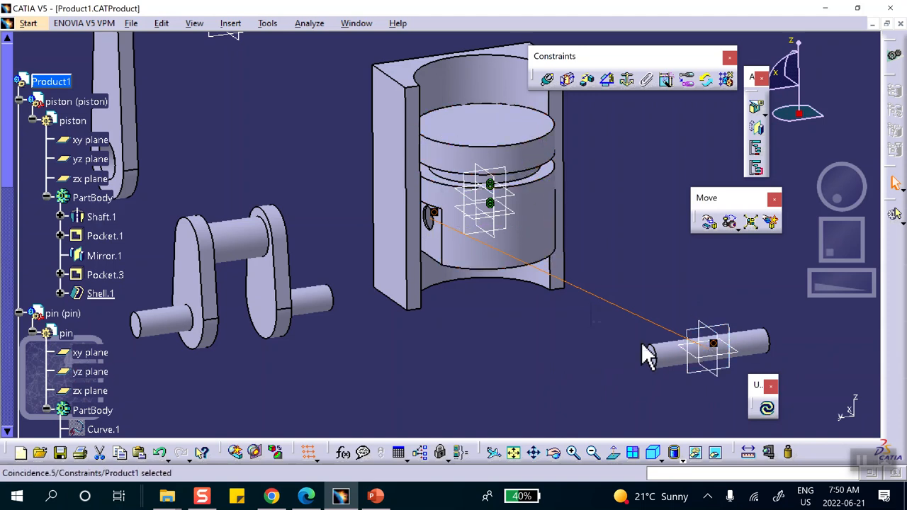
{"action": "left_click", "coordinate": [704, 335]}
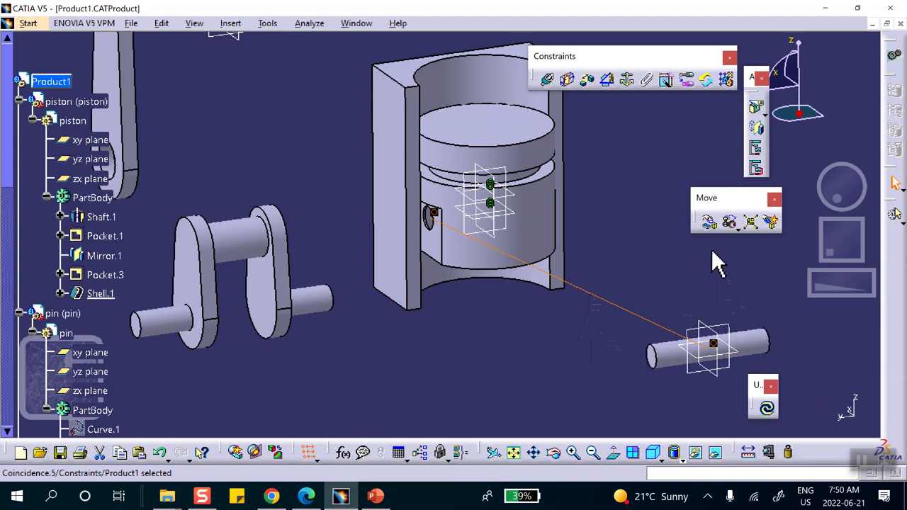
- Add a coincidence constraint between the pin's yz plane and the piston's yz plane, and update the assembly
{"action": "left_click", "coordinate": [554, 81]}
{"action": "left_click", "coordinate": [551, 81]}
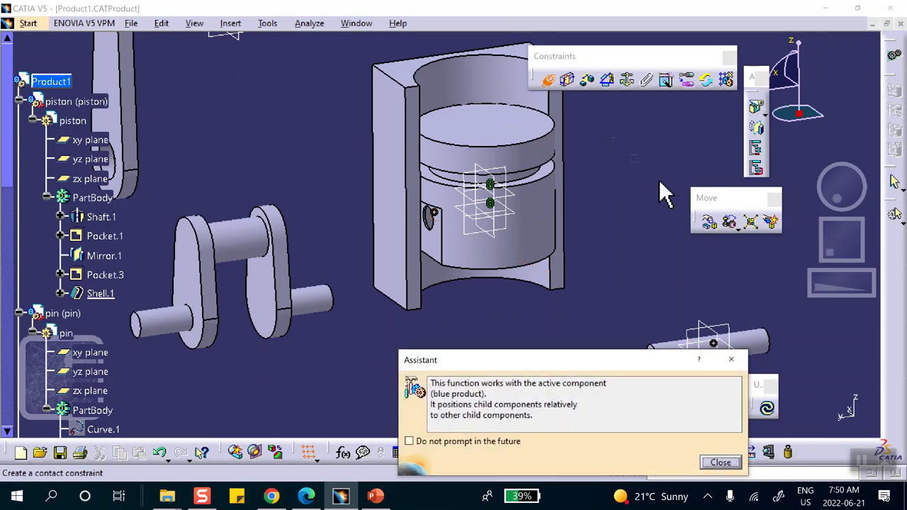
{"action": "left_click", "coordinate": [723, 330]}
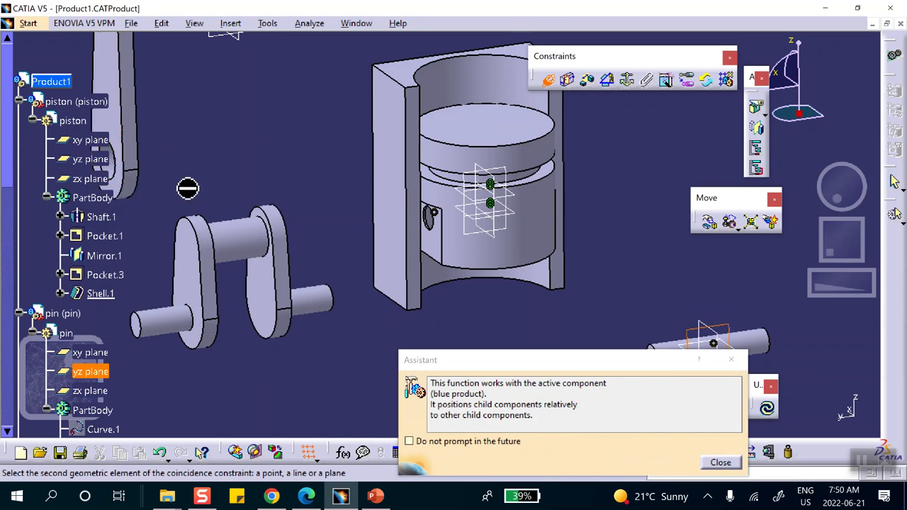
{"action": "left_click", "coordinate": [90, 159]}
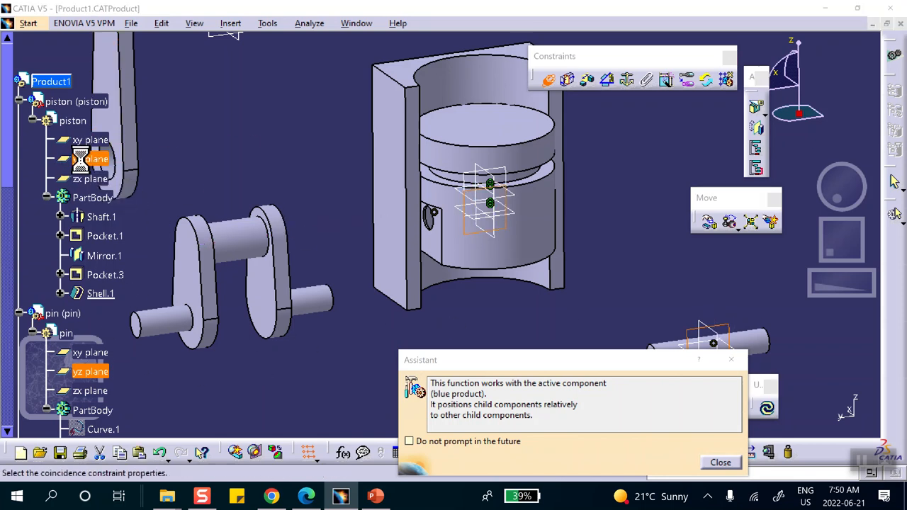
{"action": "left_click", "coordinate": [771, 374]}
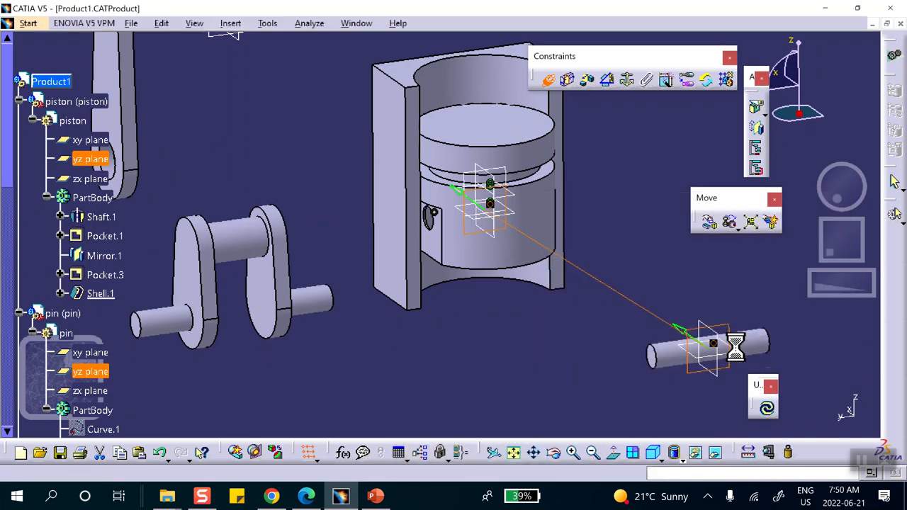
{"action": "left_click", "coordinate": [768, 410]}
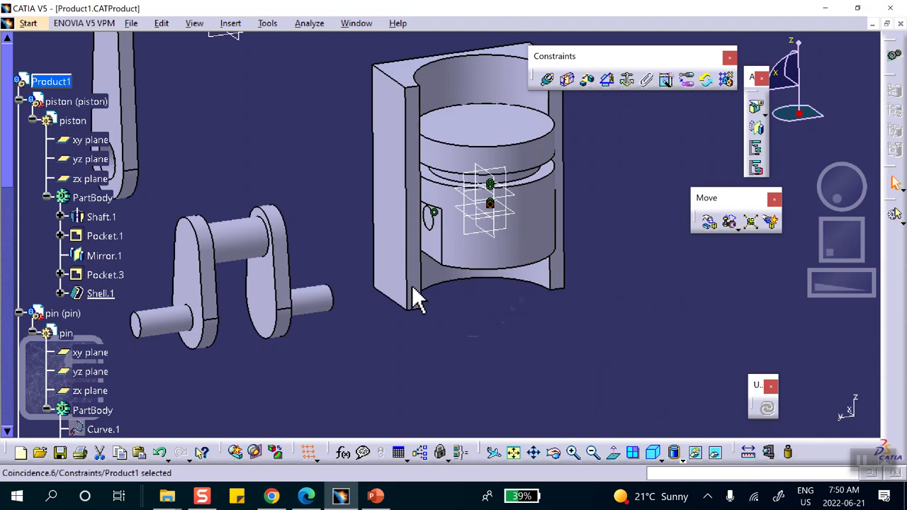
- Add a coincidence constraint between the conrod's zx plane and the piston's zx plane with Same orientation
{"action": "middle_click_drag", "start_coordinate": [284, 116], "coordinate": [279, 92]}
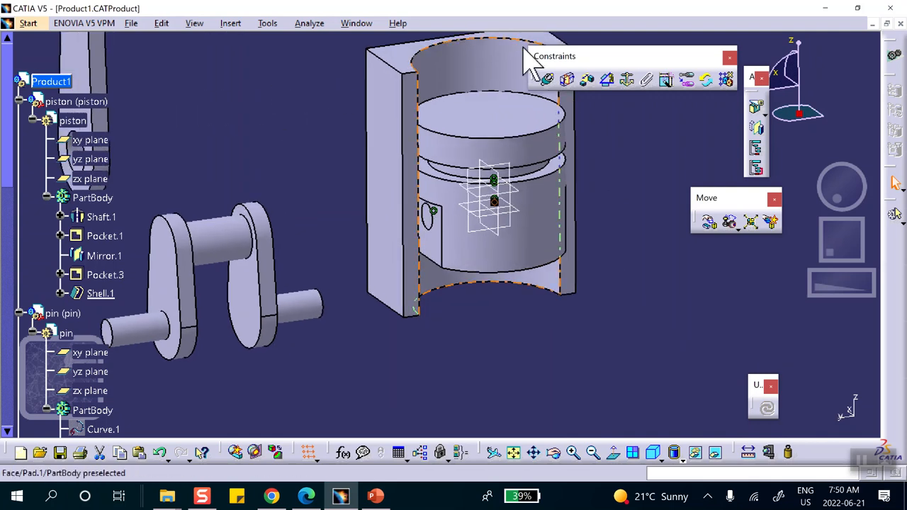
{"action": "middle_click_drag", "start_coordinate": [293, 116], "coordinate": [400, 284]}
{"action": "left_click", "coordinate": [201, 80]}
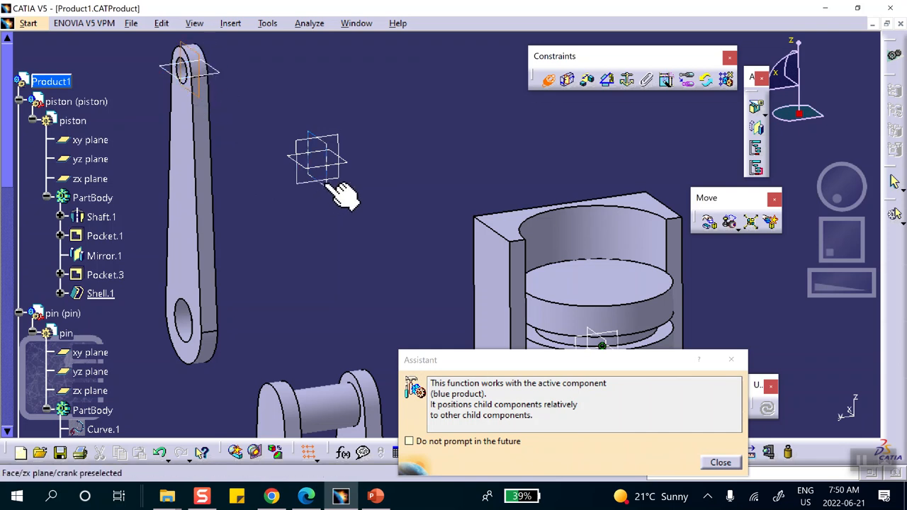
{"action": "middle_click_drag", "start_coordinate": [435, 185], "coordinate": [436, 119]}
{"action": "middle_click_drag", "start_coordinate": [337, 188], "coordinate": [373, 302]}
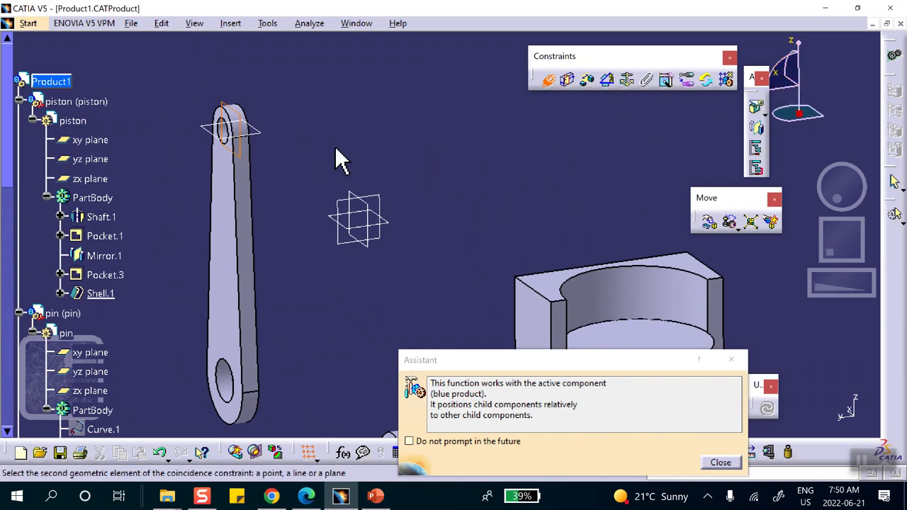
{"action": "left_click", "coordinate": [100, 180]}
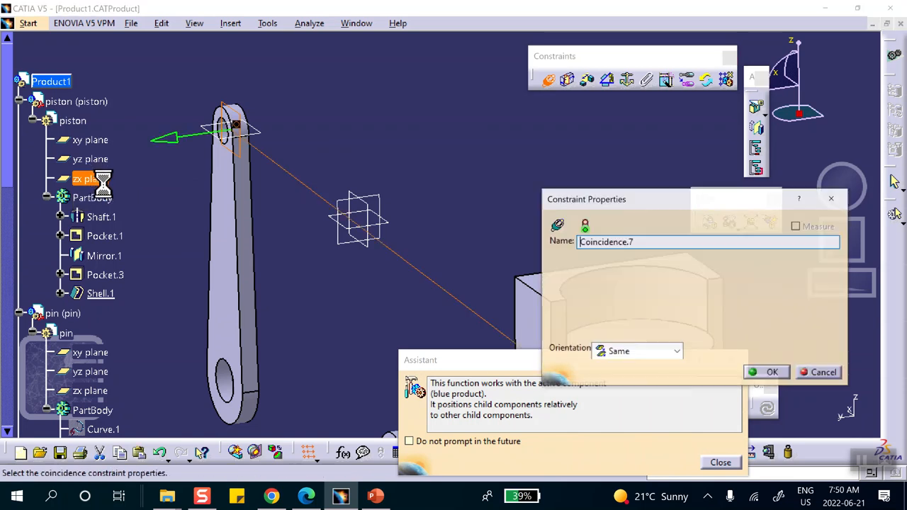
{"action": "left_click", "coordinate": [772, 376]}
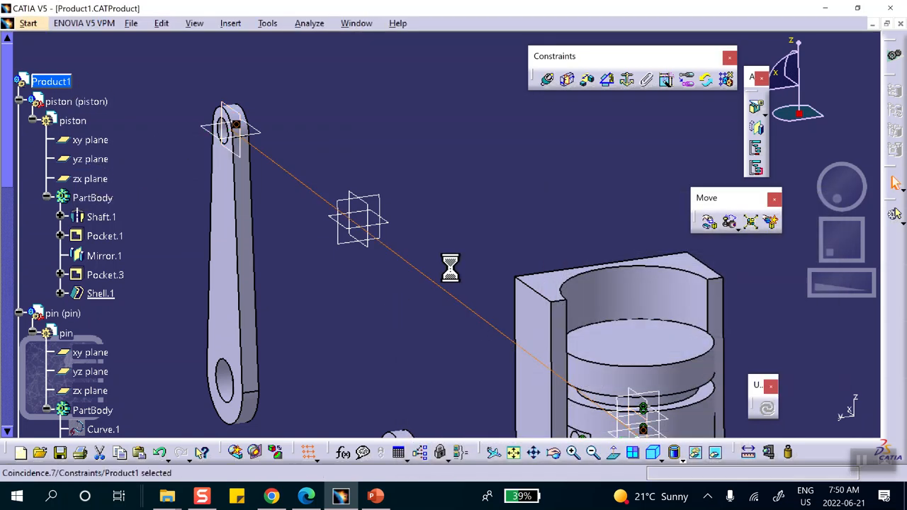
- Make the axis of the conrod's upper hole coincident with the pin's axis and update the assembly
{"action": "left_click", "coordinate": [547, 78]}
{"action": "middle_click_drag", "start_coordinate": [350, 137], "coordinate": [424, 159]}
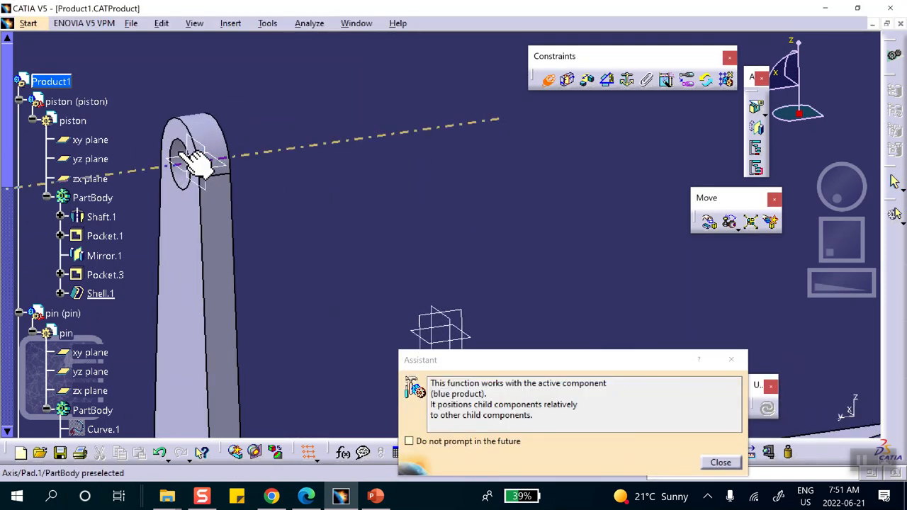
{"action": "left_click", "coordinate": [199, 165]}
{"action": "middle_click_drag", "start_coordinate": [506, 227], "coordinate": [355, 64]}
{"action": "middle_click_drag", "start_coordinate": [417, 123], "coordinate": [426, 146]}
{"action": "middle_click_drag", "start_coordinate": [455, 182], "coordinate": [321, 28]}
{"action": "middle_click_drag", "start_coordinate": [553, 250], "coordinate": [396, 12]}
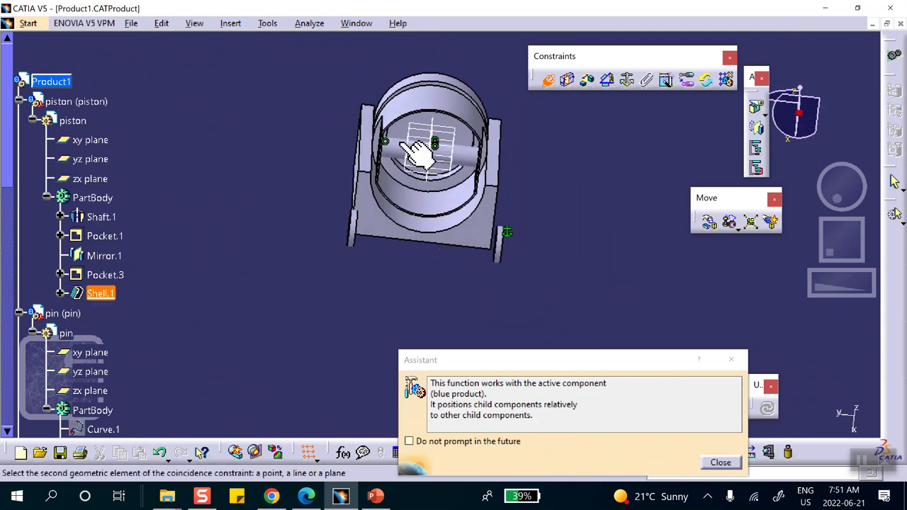
{"action": "left_click", "coordinate": [396, 153]}
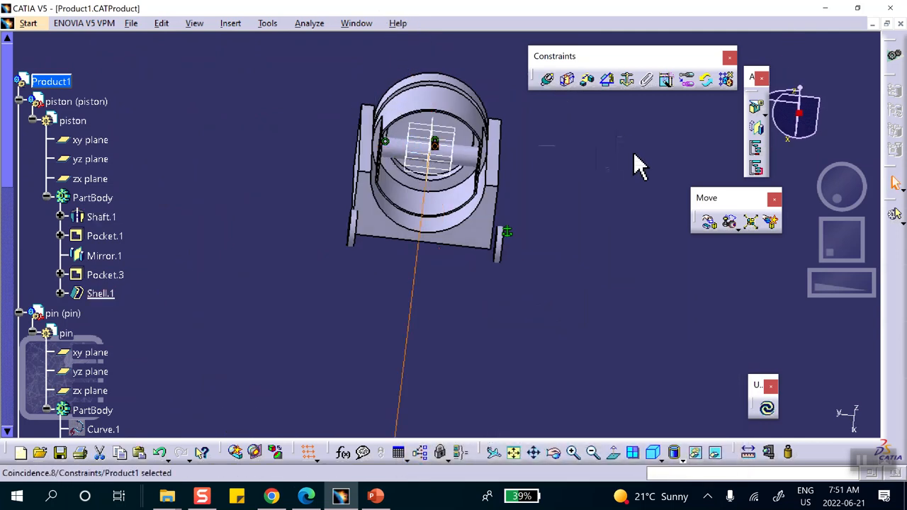
{"action": "left_click", "coordinate": [763, 411]}
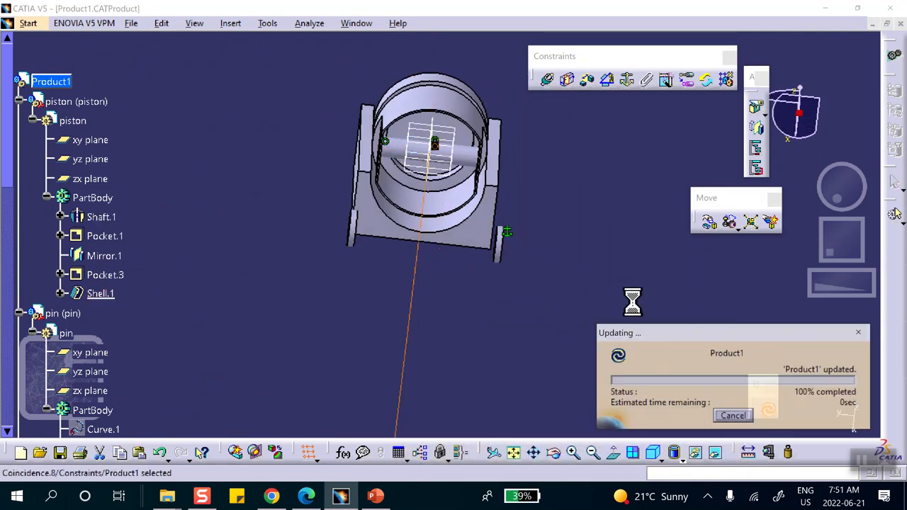
{"action": "middle_click_drag", "start_coordinate": [464, 156], "coordinate": [541, 225]}
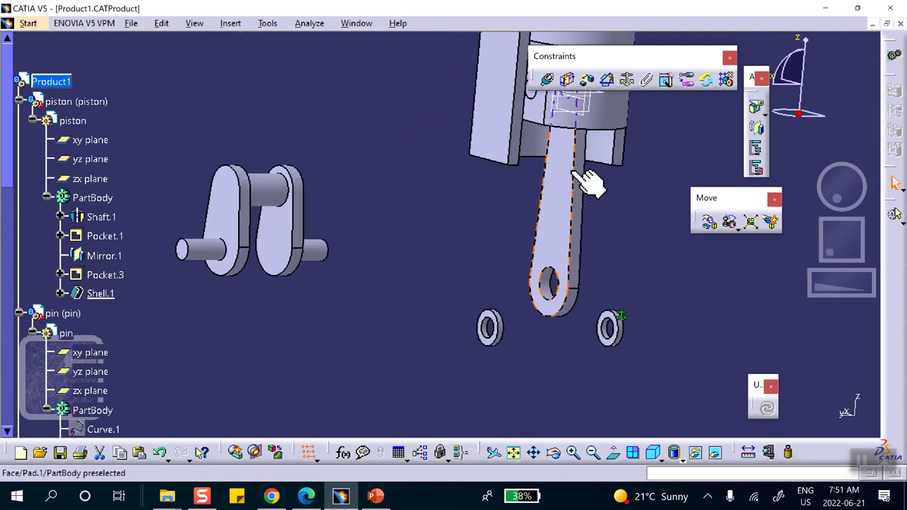
{"action": "left_click", "coordinate": [548, 81]}
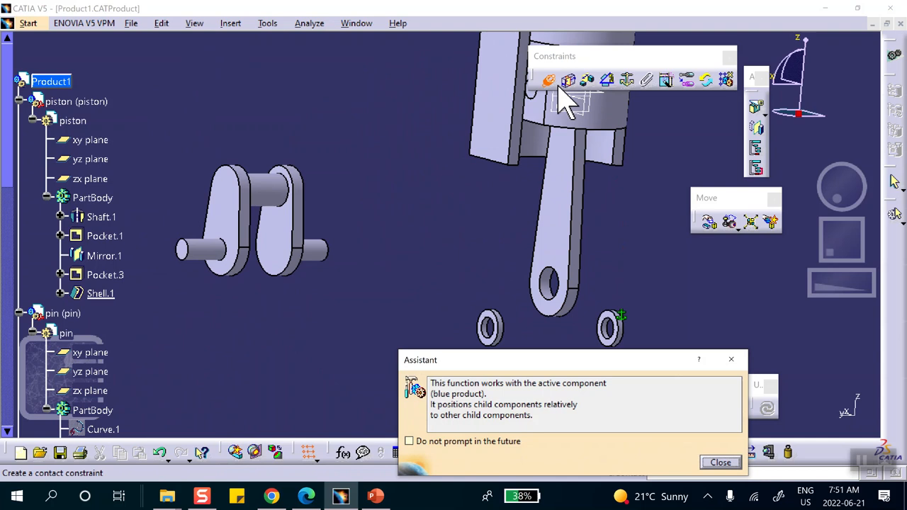
{"action": "left_click", "coordinate": [273, 190]}
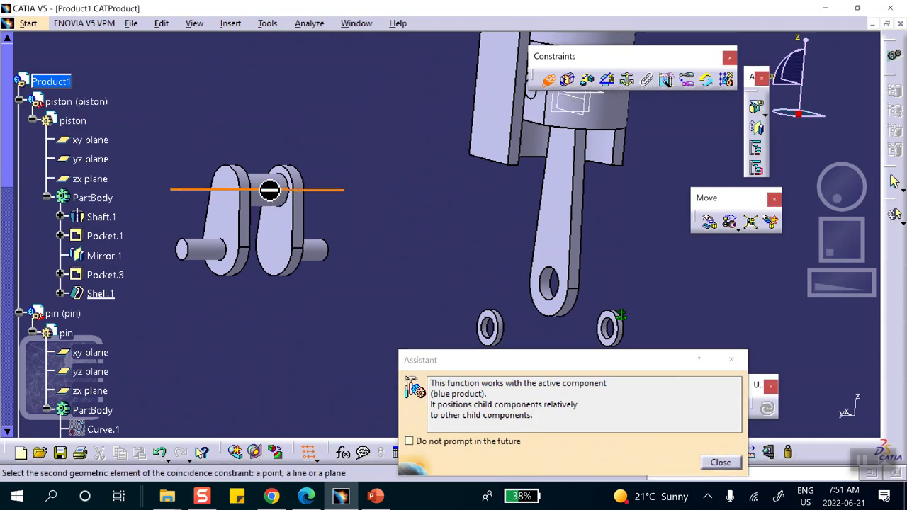
{"action": "left_click", "coordinate": [719, 462]}
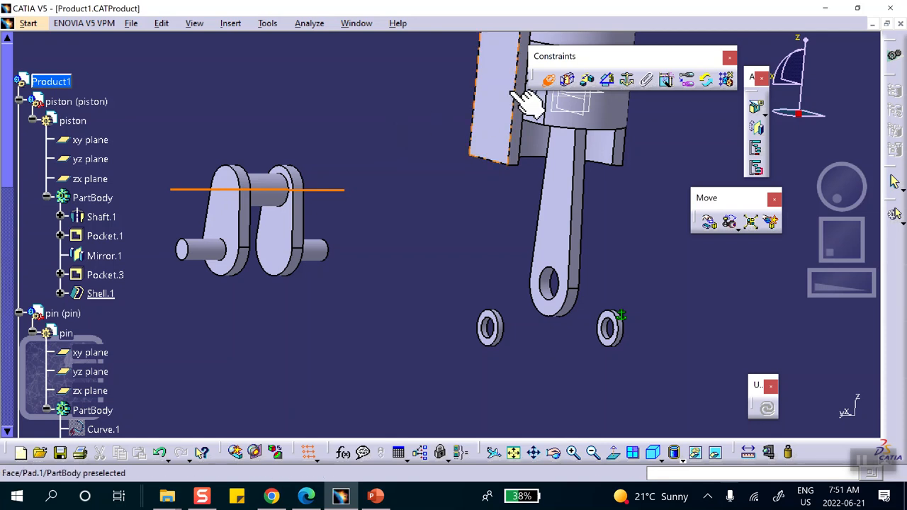
{"action": "left_click", "coordinate": [552, 81]}
- Add a coincidence constraint between the crank's zx plane and the conrod's zx plane
{"action": "left_click", "coordinate": [550, 81]}
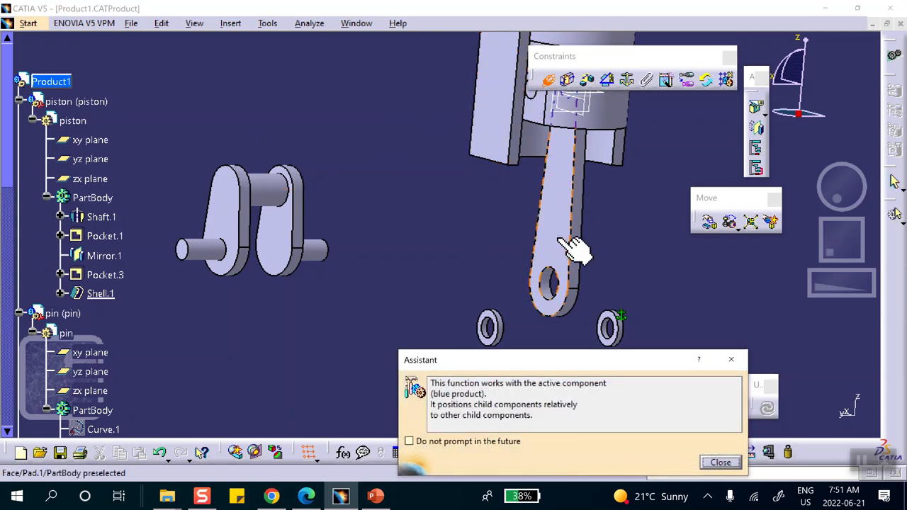
{"action": "scroll", "coordinate": [113, 332], "scroll_direction": "down", "scroll_amount": 2}
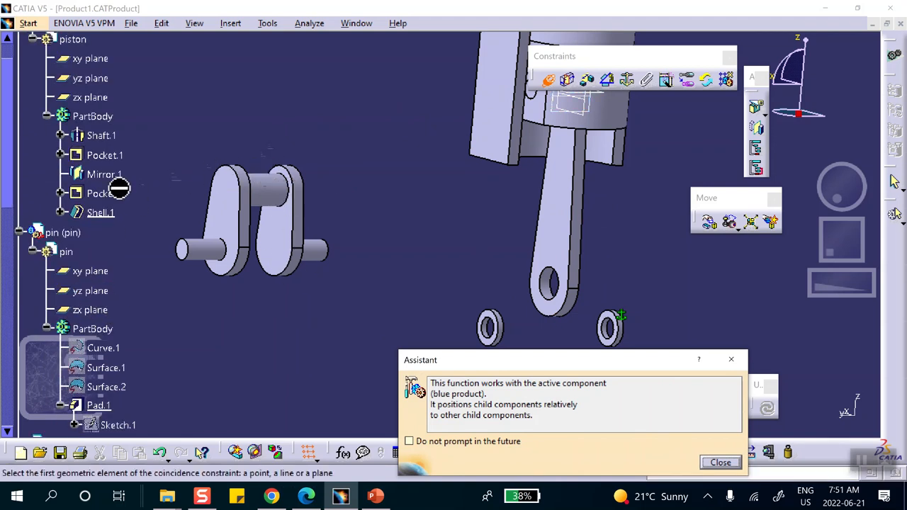
{"action": "scroll", "coordinate": [105, 160], "scroll_direction": "down", "scroll_amount": 10}
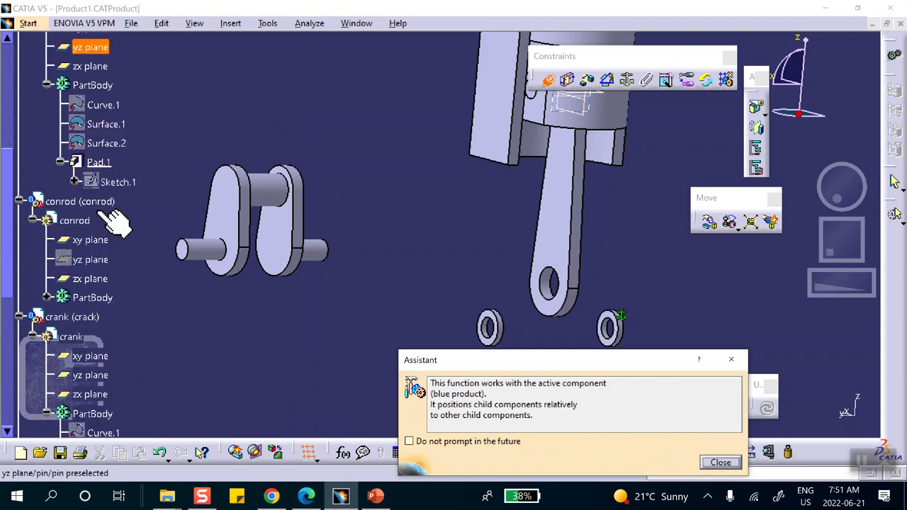
{"action": "scroll", "coordinate": [110, 202], "scroll_direction": "down", "scroll_amount": 2}
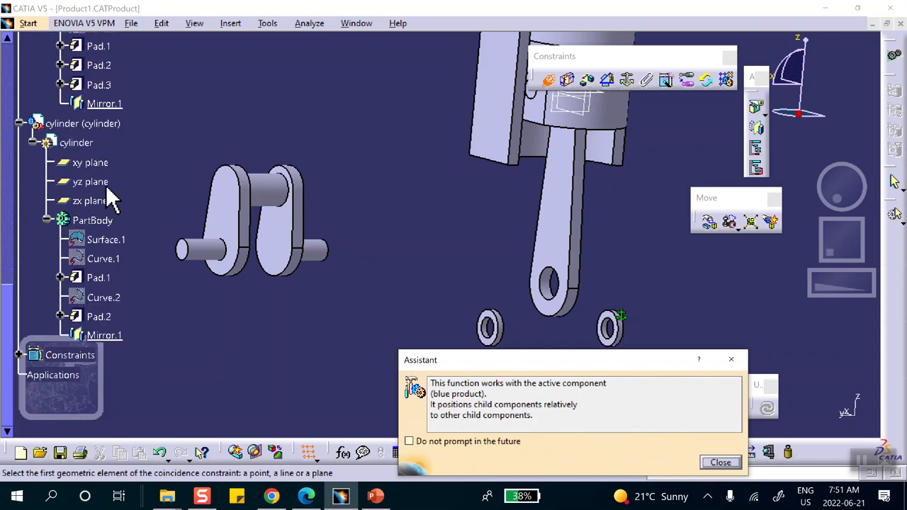
{"action": "scroll", "coordinate": [110, 202], "scroll_direction": "up", "scroll_amount": 4}
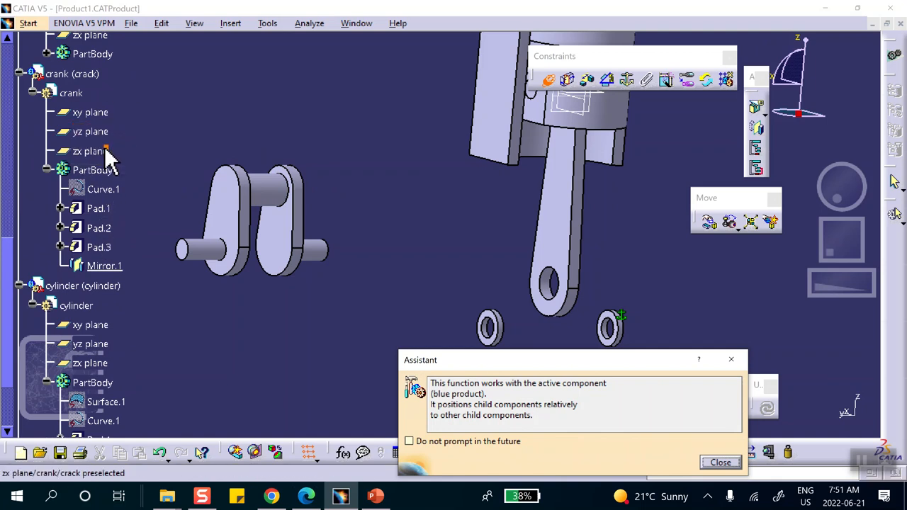
{"action": "left_click", "coordinate": [105, 151]}
{"action": "middle_click_drag", "start_coordinate": [401, 153], "coordinate": [362, 197]}
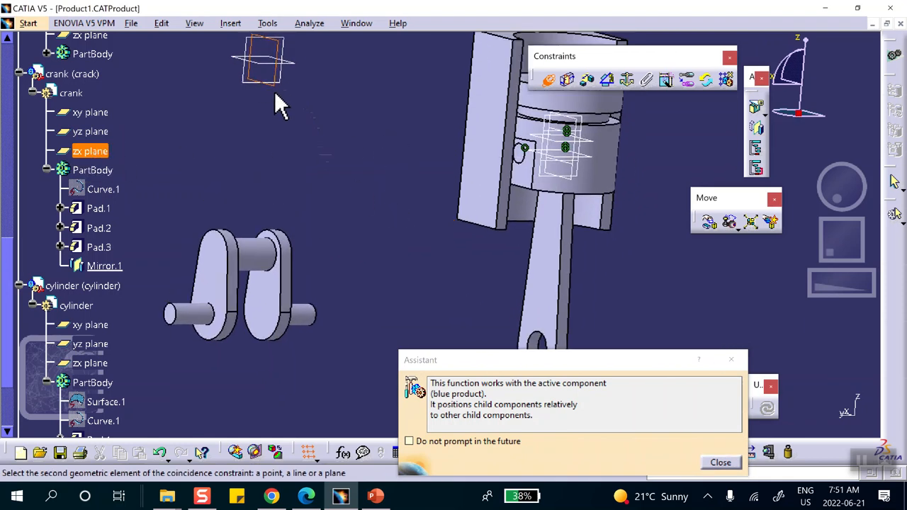
{"action": "scroll", "coordinate": [213, 177], "scroll_direction": "up", "scroll_amount": 7}
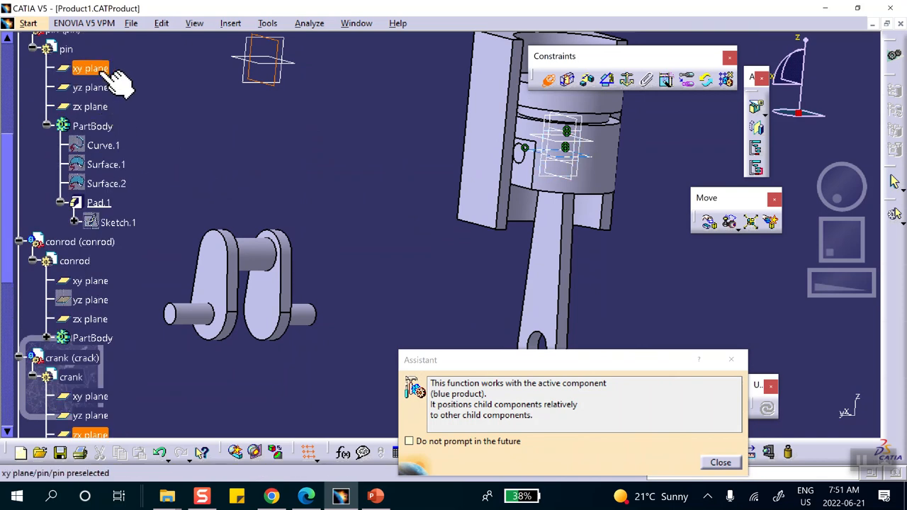
{"action": "middle_click_drag", "start_coordinate": [241, 152], "coordinate": [259, 81]}
{"action": "left_click", "coordinate": [581, 219]}
{"action": "scroll", "coordinate": [135, 237], "scroll_direction": "down", "scroll_amount": 3}
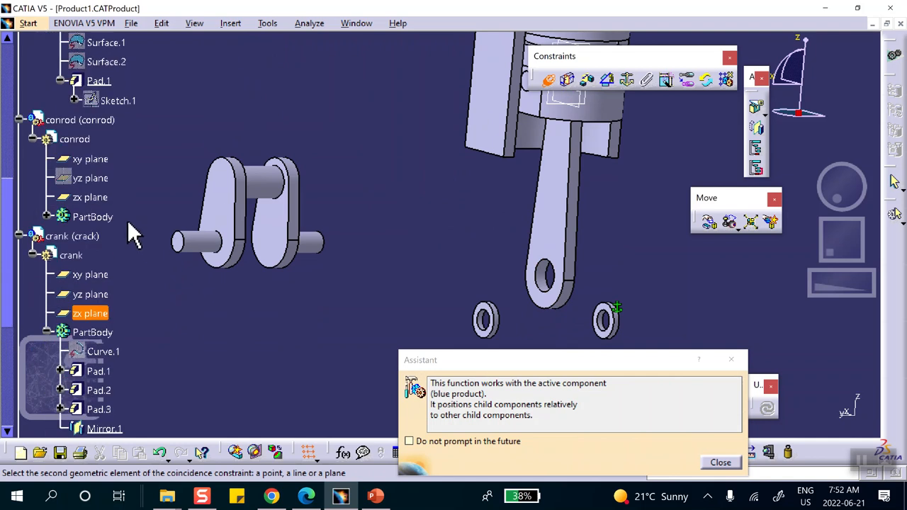
{"action": "left_click", "coordinate": [99, 198]}
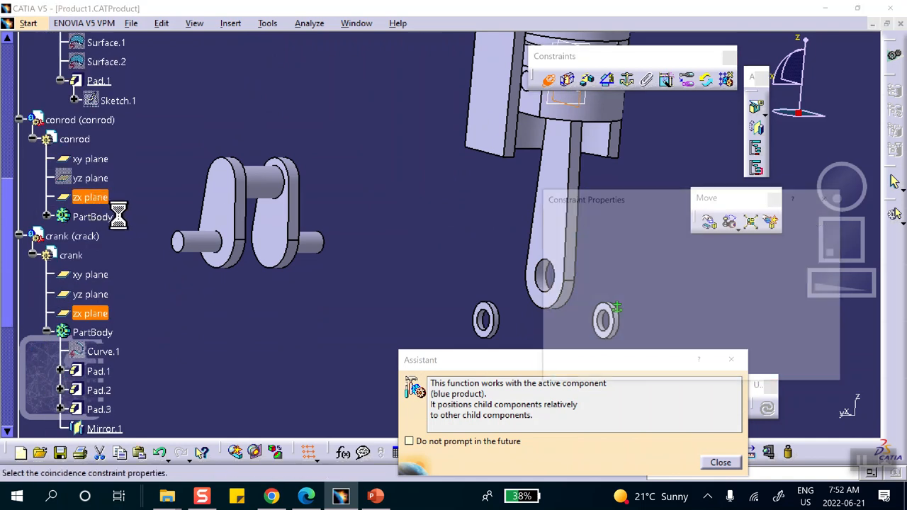
{"action": "left_click", "coordinate": [766, 374]}
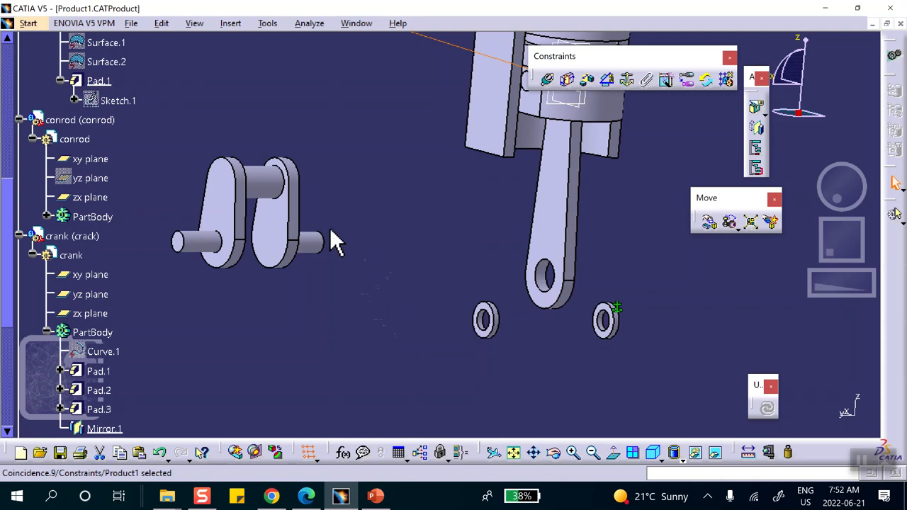
- Add a coincidence constraint between the crankpin's axis and the axis of the conrod's lower hole
{"action": "left_click", "coordinate": [548, 80]}
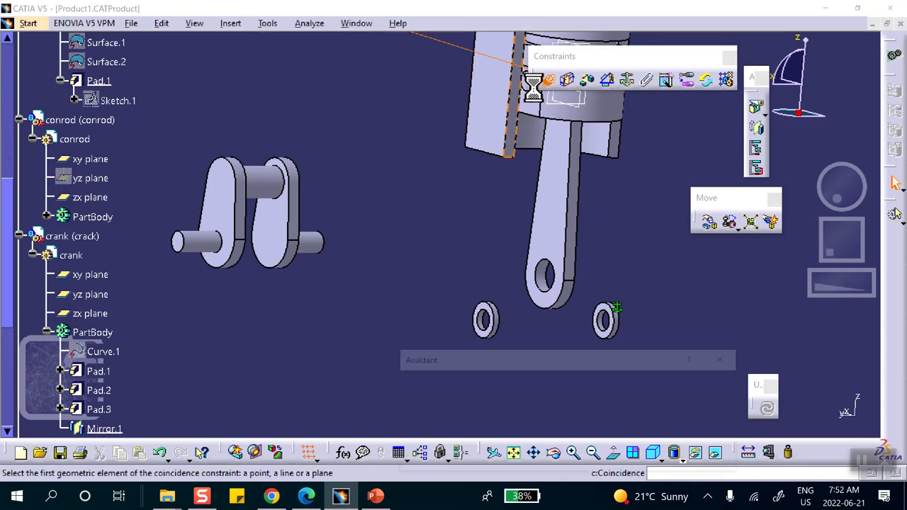
{"action": "left_click", "coordinate": [283, 182]}
{"action": "left_click", "coordinate": [546, 276]}
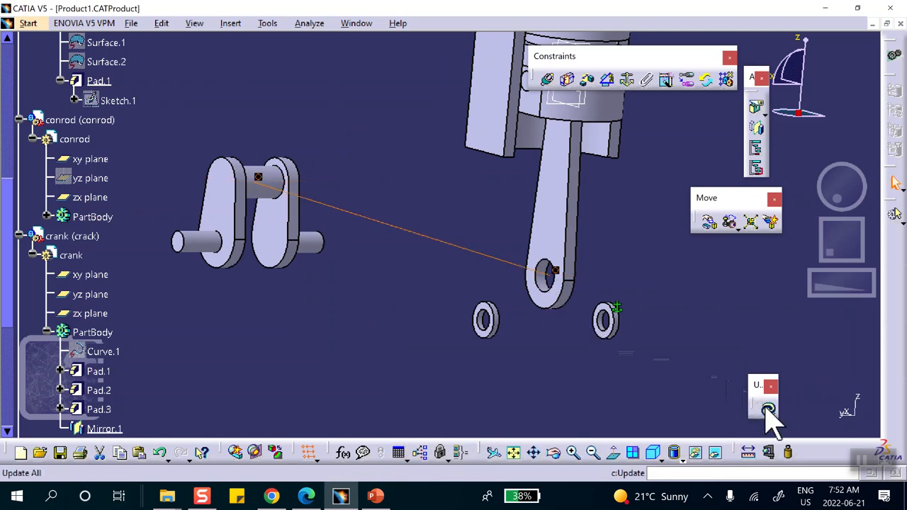
- Update the assembly, then make the crank's main shaft axis coincident with the axis of the cylinder's bearing ring and update again
{"action": "left_click", "coordinate": [764, 406]}
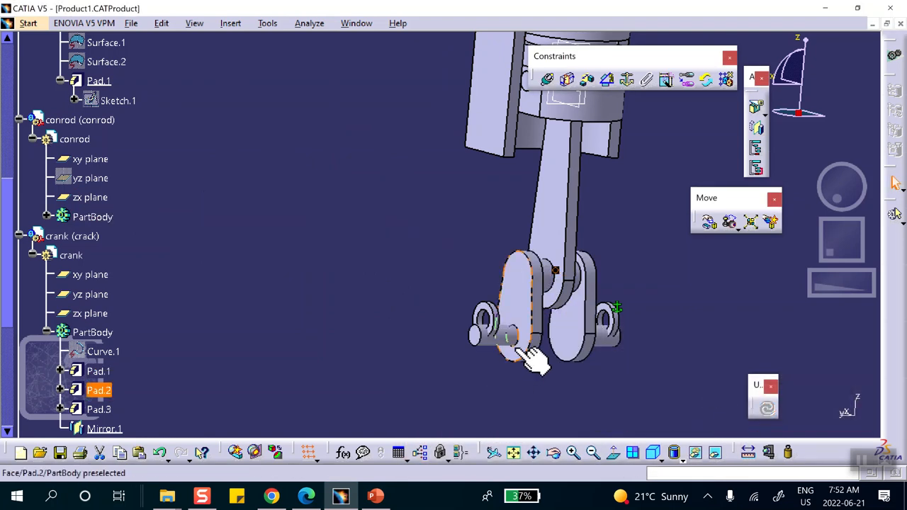
{"action": "middle_click_drag", "start_coordinate": [440, 199], "coordinate": [448, 156]}
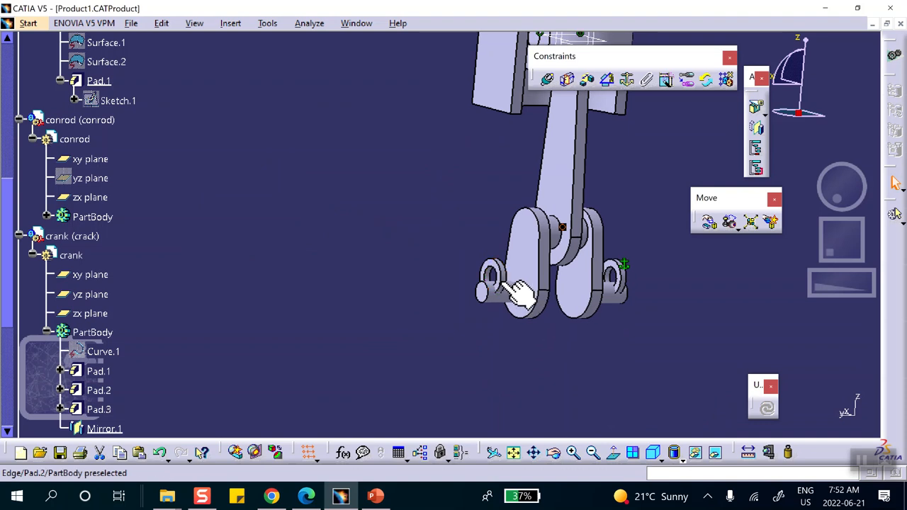
{"action": "left_click", "coordinate": [550, 80]}
{"action": "middle_click_drag", "start_coordinate": [391, 233], "coordinate": [392, 178]}
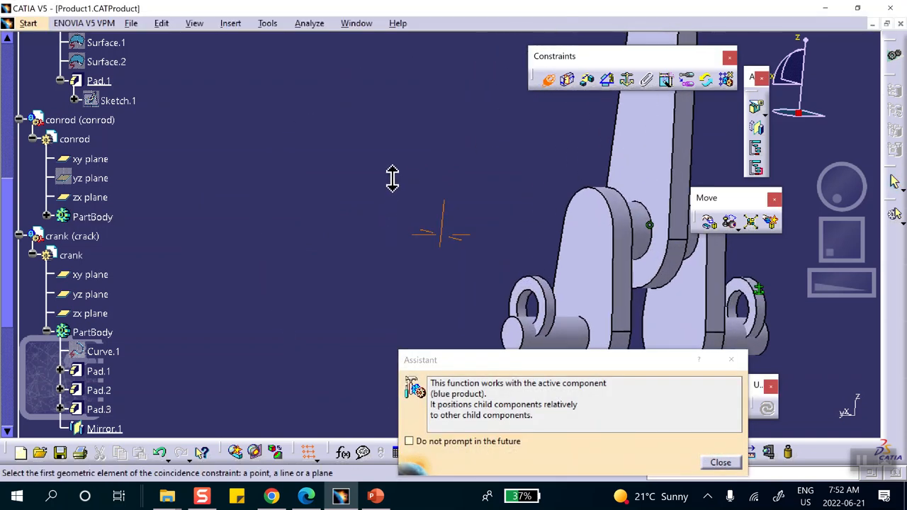
{"action": "left_click", "coordinate": [538, 308]}
{"action": "middle_click_drag", "start_coordinate": [492, 308], "coordinate": [351, 168]}
{"action": "left_click", "coordinate": [538, 234]}
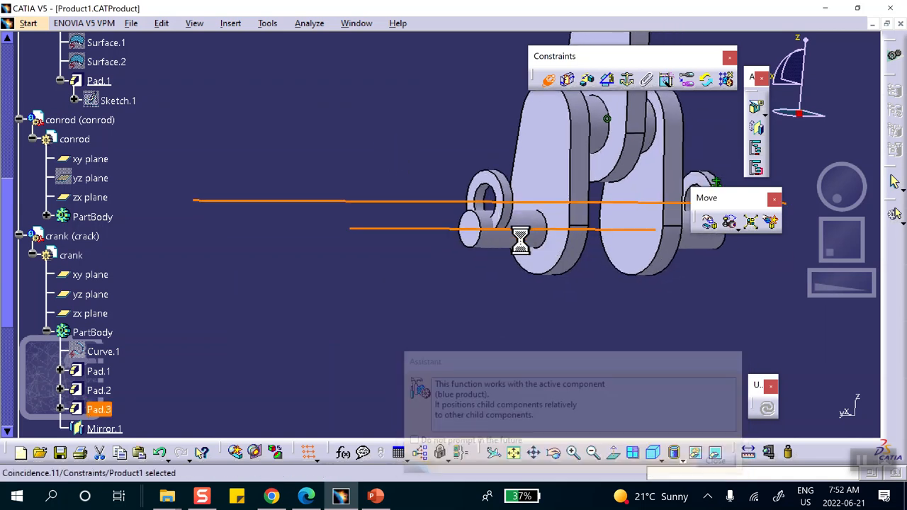
{"action": "left_click", "coordinate": [767, 409]}
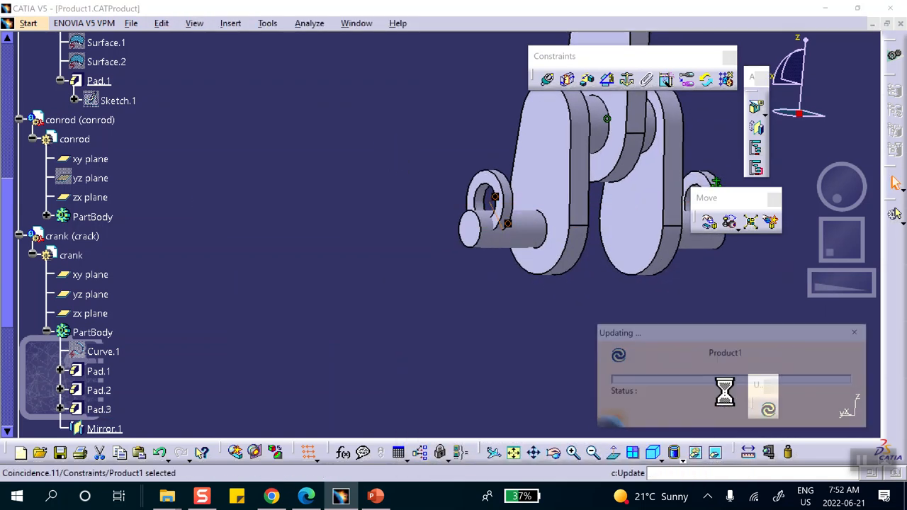
{"action": "middle_click_drag", "start_coordinate": [594, 277], "coordinate": [540, 315]}
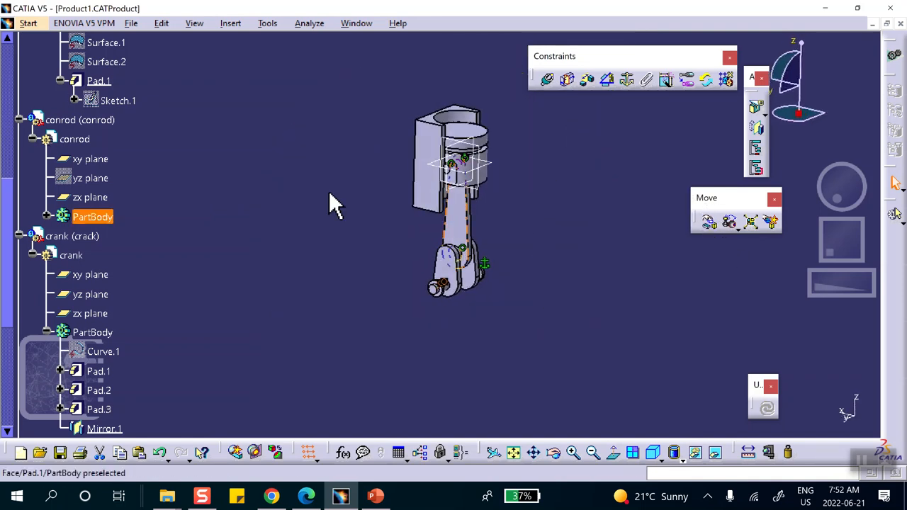
- Save the constrained engine assembly
{"action": "scroll", "coordinate": [127, 213], "scroll_direction": "up", "scroll_amount": 3}
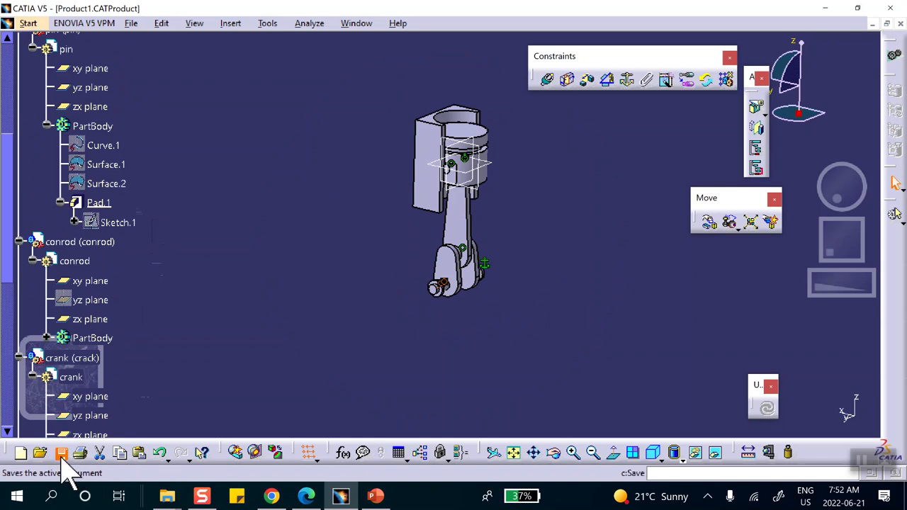
{"action": "left_click", "coordinate": [61, 457]}
{"action": "left_click", "coordinate": [465, 285]}
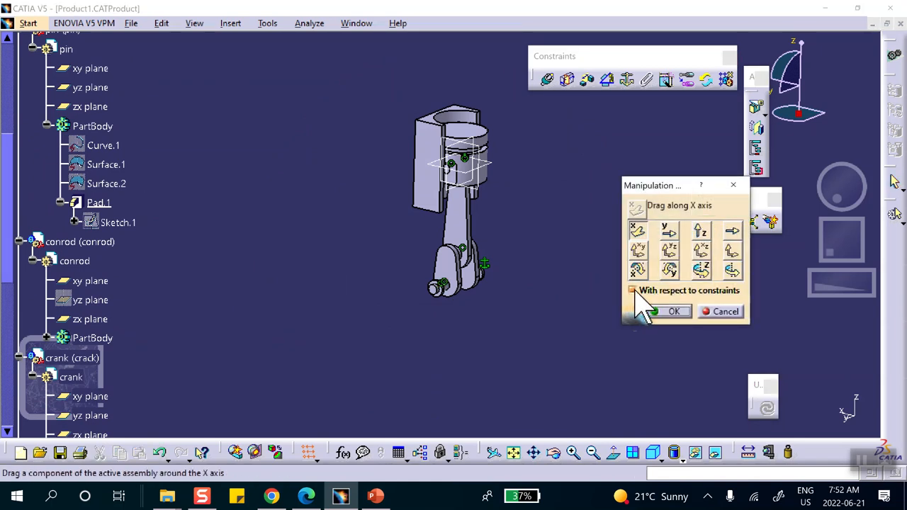
- Manipulate the crank around its main shaft axis with respect to constraints to exercise the piston mechanism, then accept the manipulation
{"action": "left_click", "coordinate": [732, 273]}
{"action": "left_click", "coordinate": [488, 246]}
{"action": "middle_click_drag", "start_coordinate": [490, 256], "coordinate": [473, 113]}
{"action": "middle_click_drag", "start_coordinate": [504, 307], "coordinate": [400, 289]}
{"action": "left_click_drag", "start_coordinate": [405, 302], "coordinate": [394, 371]}
{"action": "left_click", "coordinate": [389, 360]}
{"action": "middle_click_drag", "start_coordinate": [551, 208], "coordinate": [549, 255]}
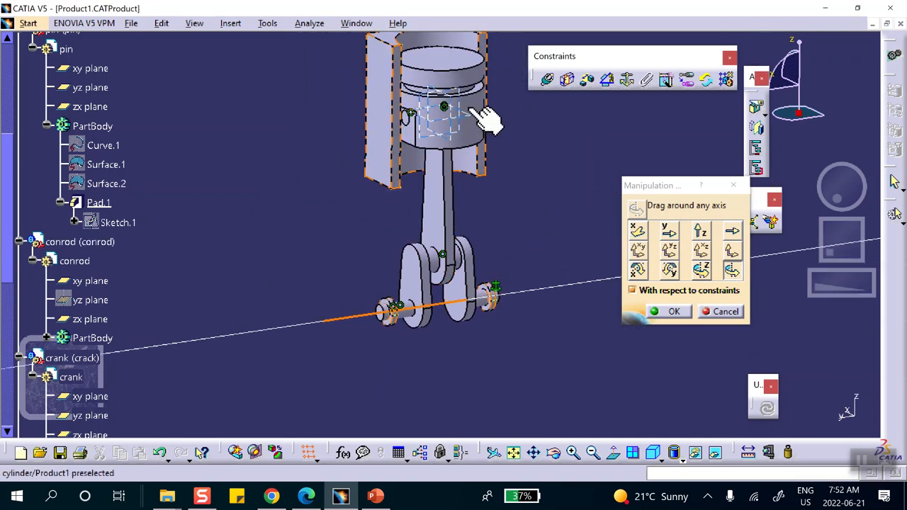
{"action": "left_click_drag", "start_coordinate": [430, 271], "coordinate": [417, 256]}
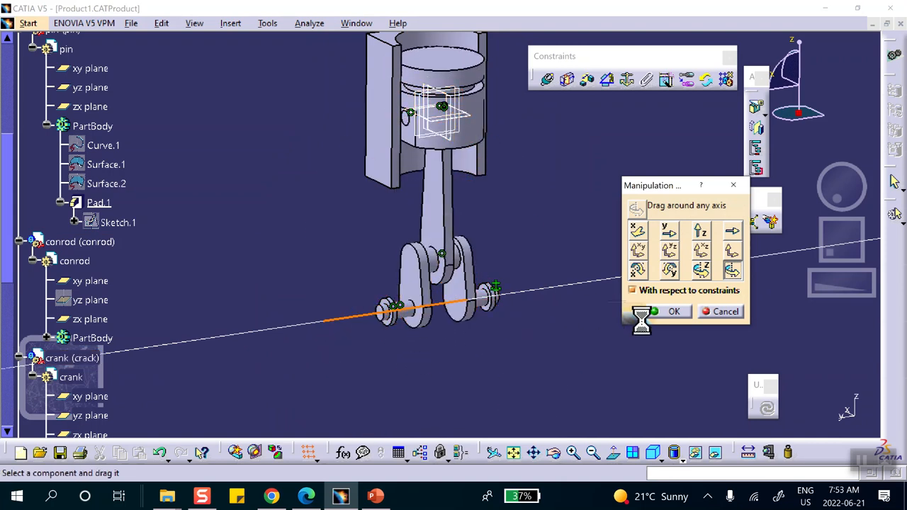
{"action": "left_click", "coordinate": [670, 312]}
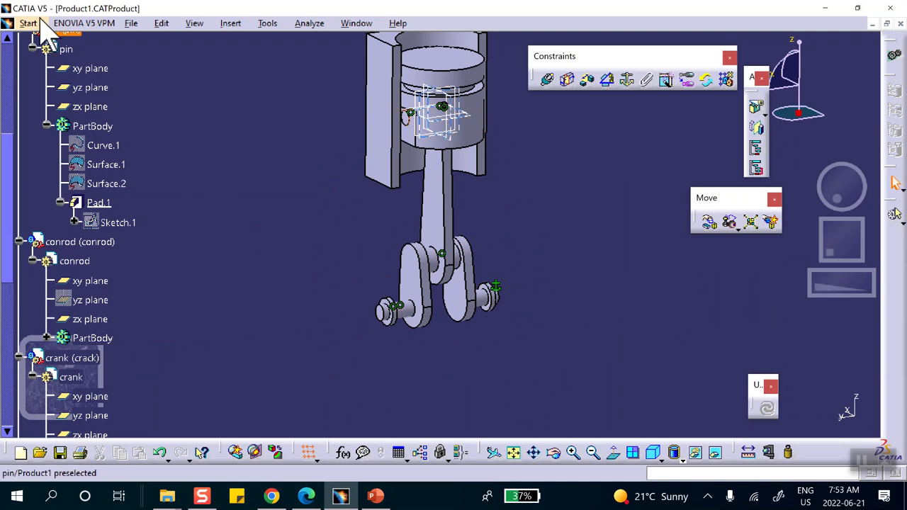